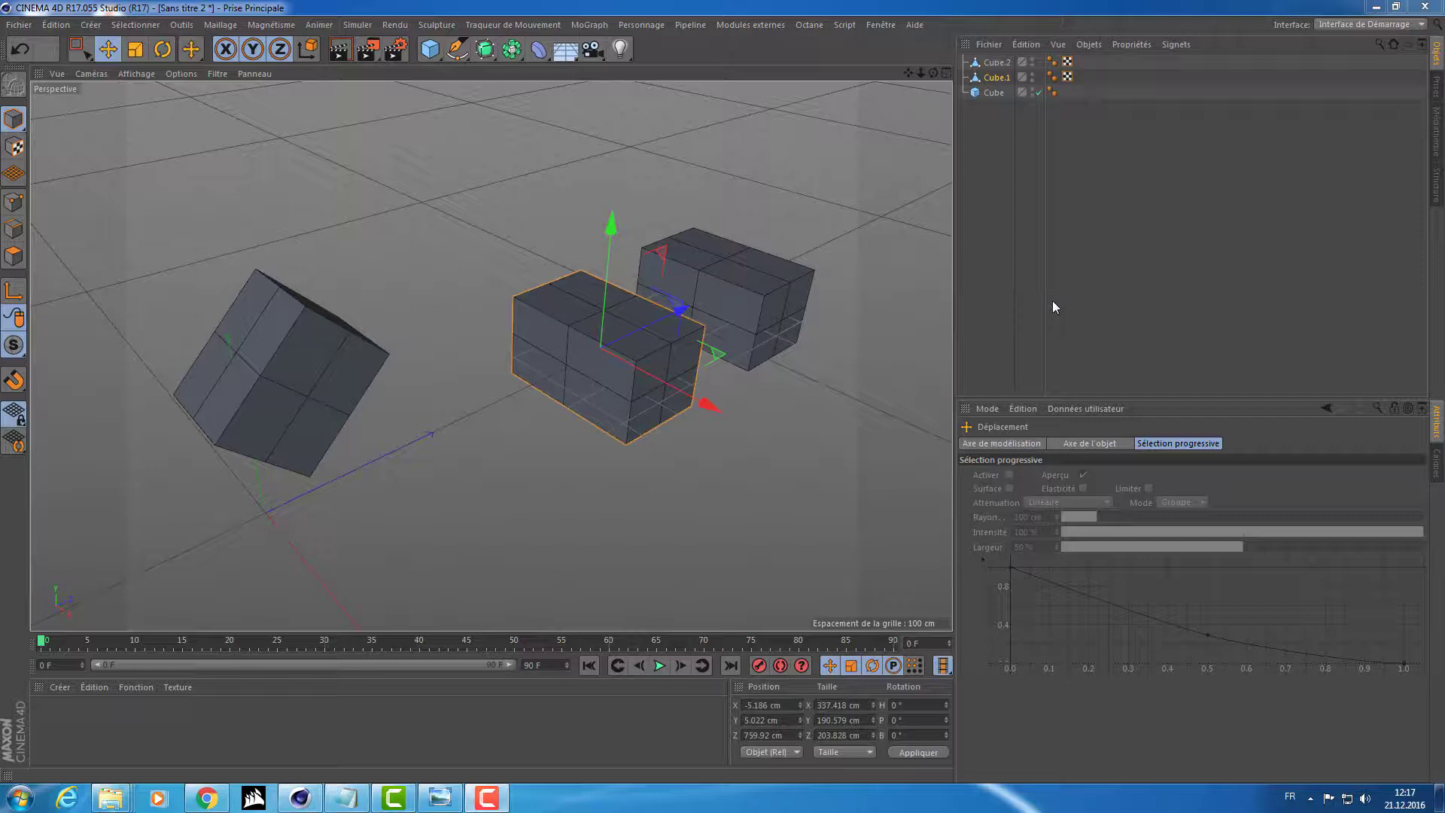
Add a Surface de Subdivision object to the scene and delete the duplicate one, leaving Surface de Subdivision.1 selected
{"action": "left_click", "coordinate": [486, 49]}
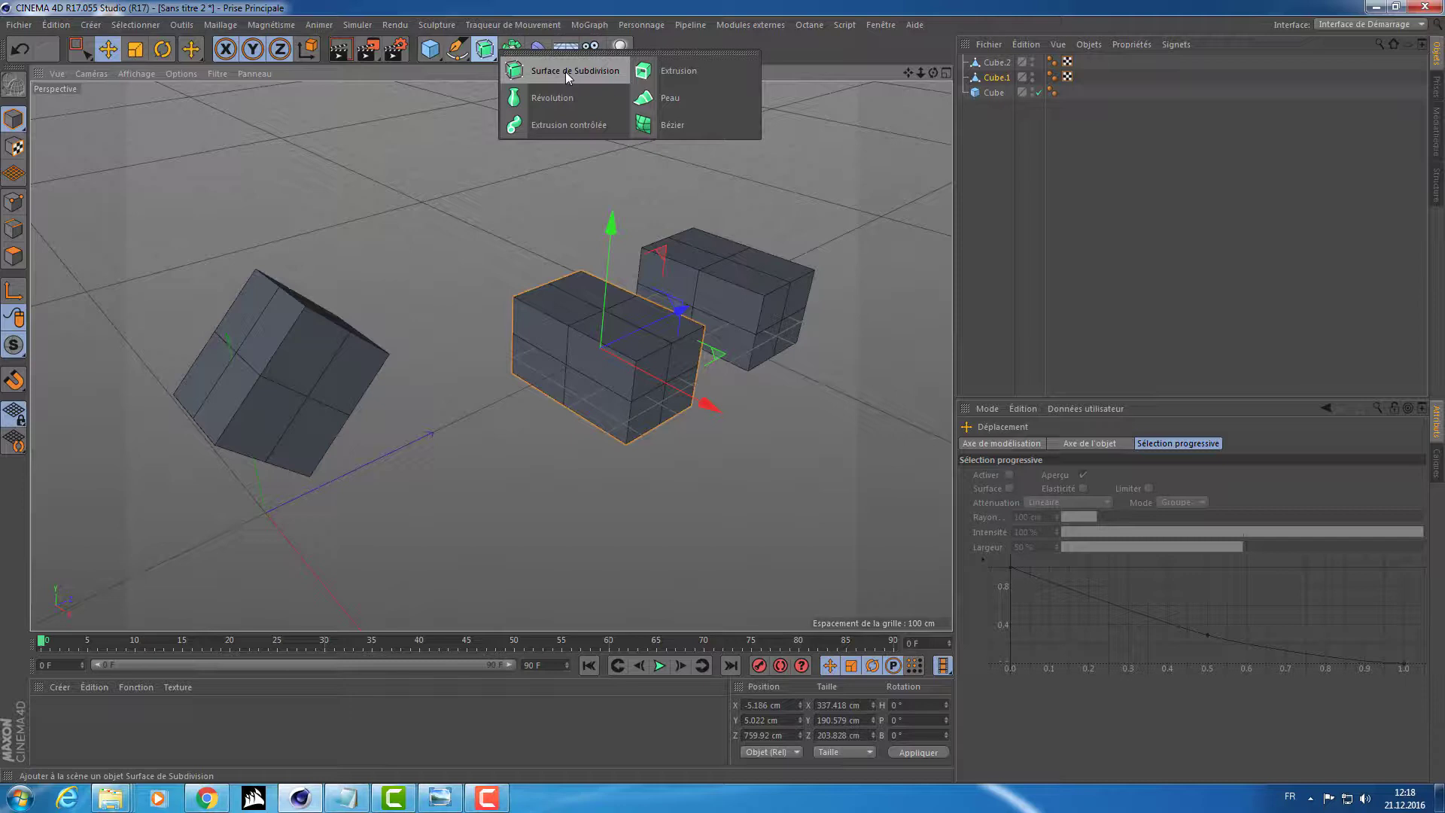
{"action": "left_click", "coordinate": [450, 104]}
{"action": "left_click", "coordinate": [485, 49]}
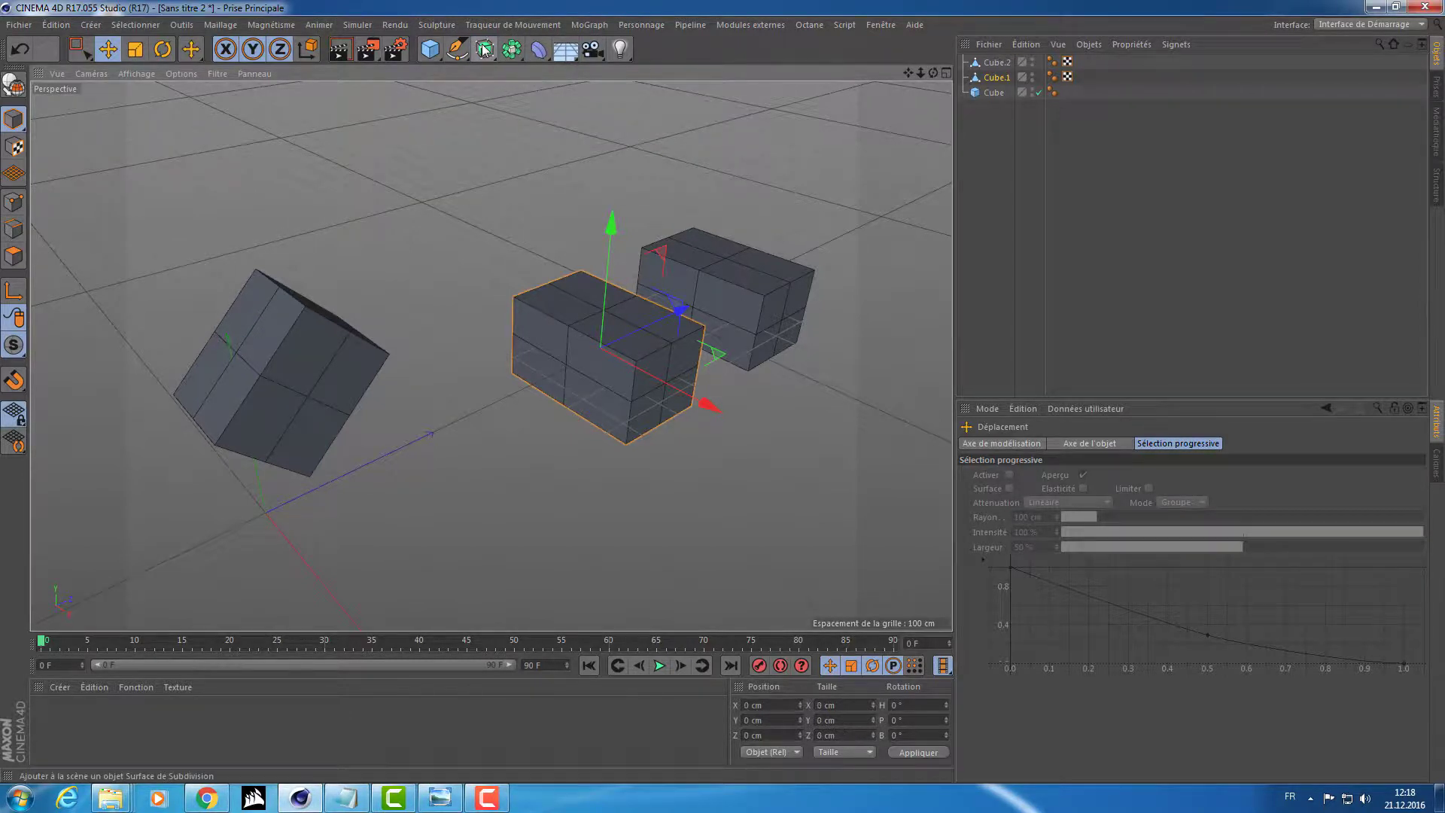
{"action": "left_click_drag", "start_coordinate": [485, 49], "coordinate": [561, 75]}
{"action": "left_click", "coordinate": [1010, 72]}
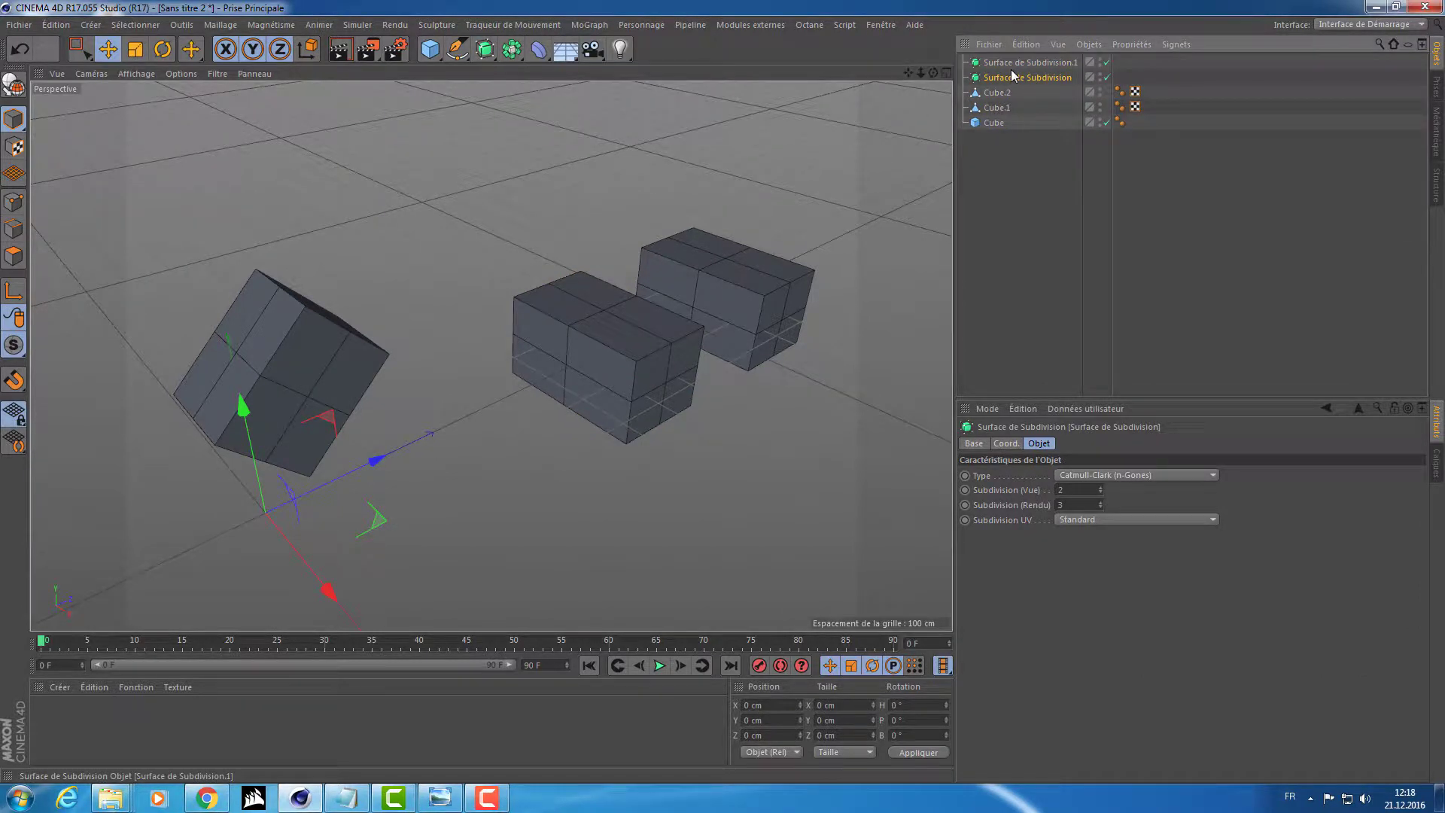
{"action": "key", "text": "Delete"}
{"action": "left_click", "coordinate": [1008, 64]}
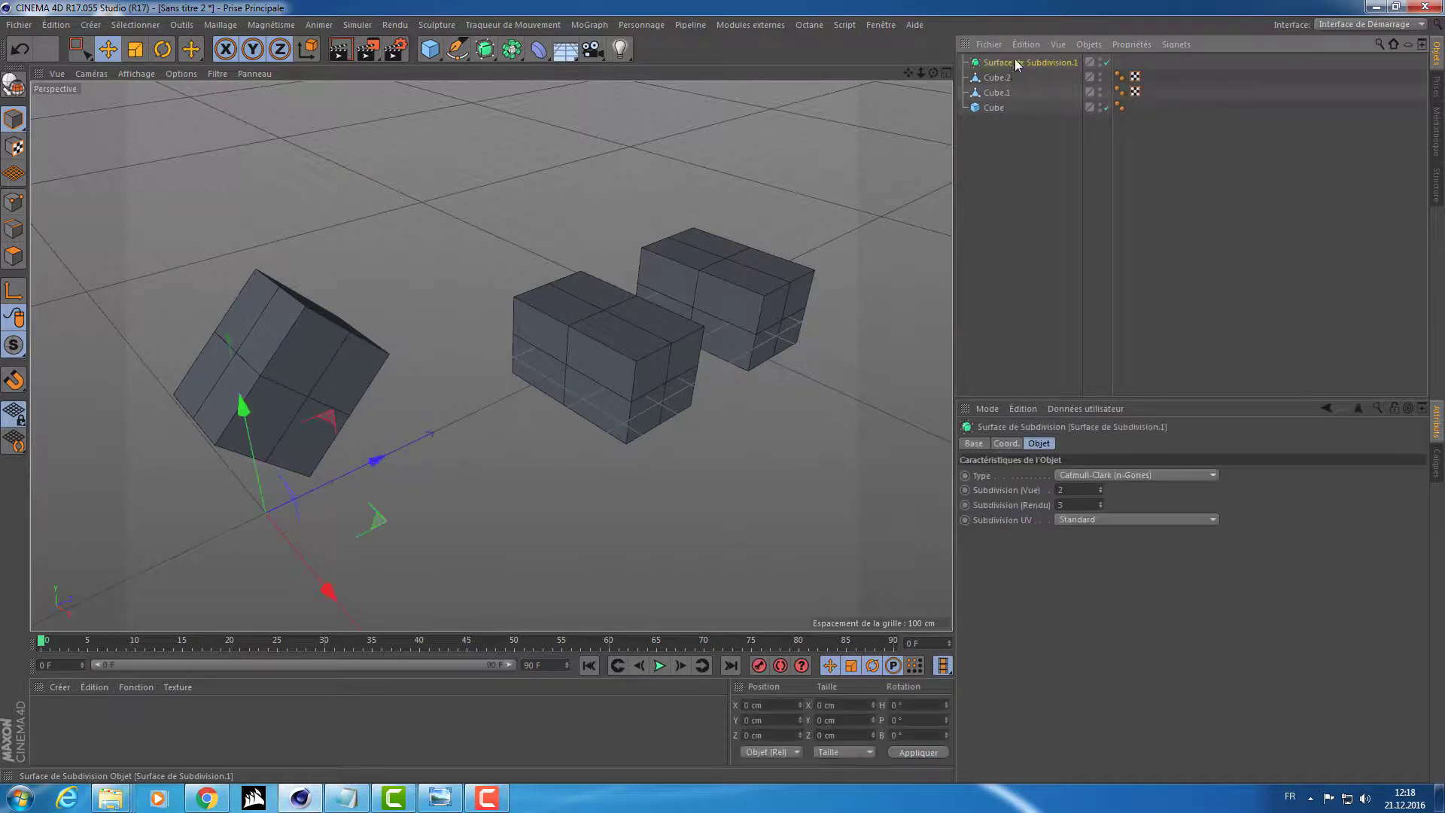
Examine the three boxes in the perspective view from several angles and distances
{"action": "left_click_drag", "start_coordinate": [648, 232], "coordinate": [489, 192], "text": "alt"}
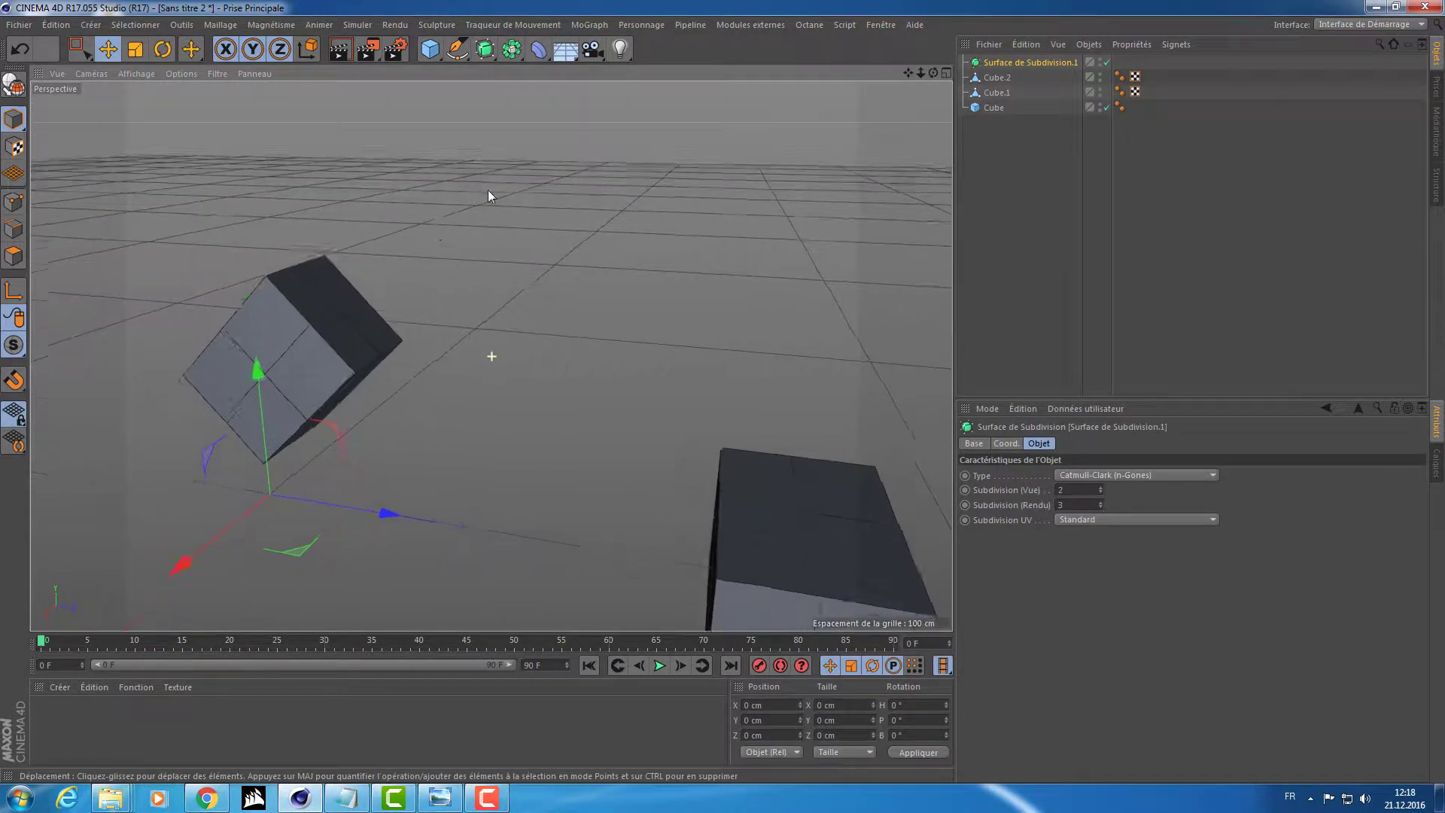
{"action": "middle_click_drag", "start_coordinate": [489, 192], "coordinate": [557, 144], "text": "alt"}
{"action": "left_click_drag", "start_coordinate": [387, 202], "coordinate": [620, 229], "text": "alt"}
{"action": "right_click_drag", "start_coordinate": [620, 229], "coordinate": [598, 233], "text": "alt"}
{"action": "middle_click_drag", "start_coordinate": [597, 232], "coordinate": [604, 287], "text": "alt"}
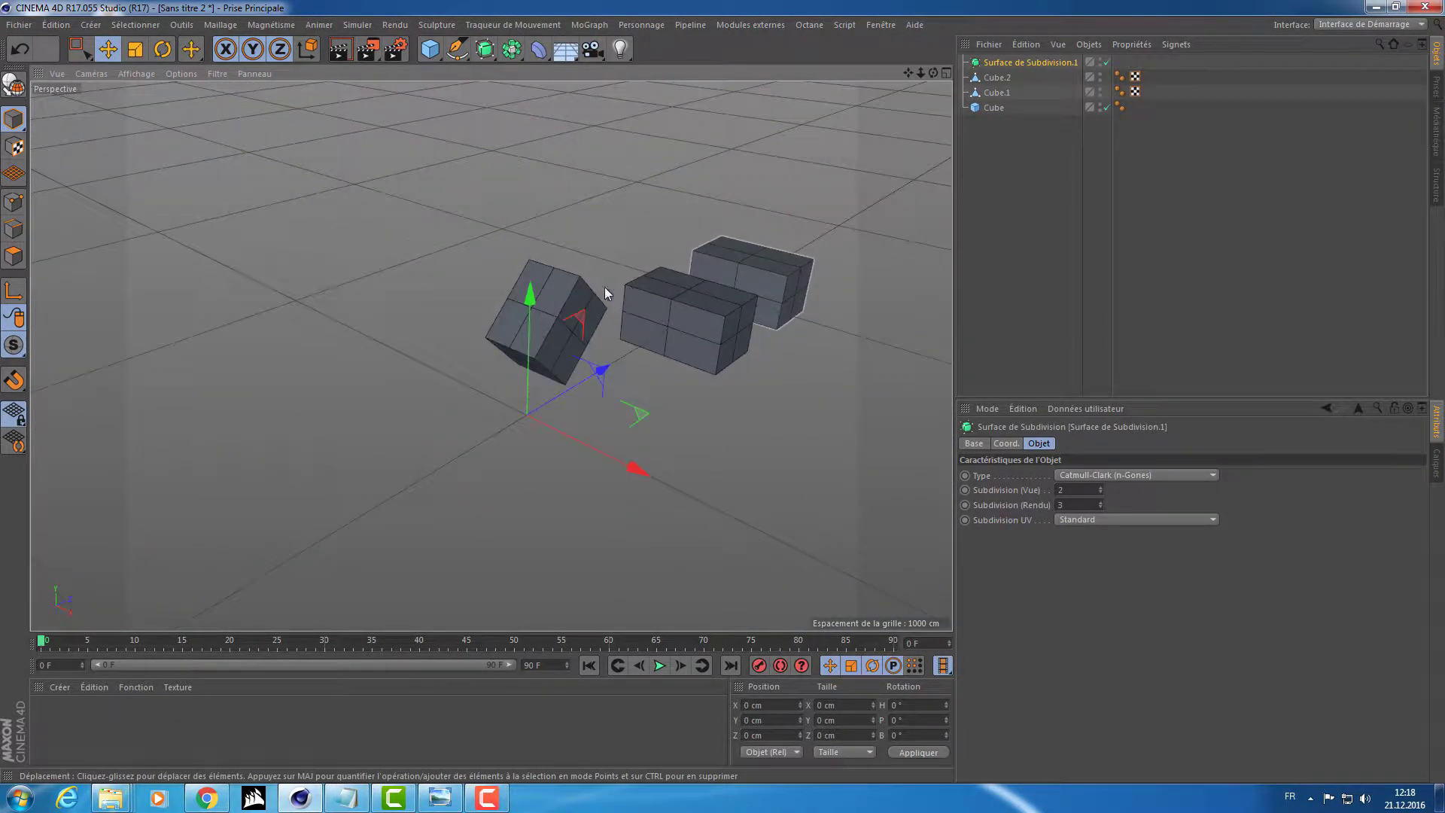
{"action": "right_click_drag", "start_coordinate": [603, 286], "coordinate": [667, 287], "text": "alt"}
{"action": "left_click_drag", "start_coordinate": [667, 288], "coordinate": [587, 249], "text": "alt"}
{"action": "right_click_drag", "start_coordinate": [587, 248], "coordinate": [462, 337], "text": "alt"}
Make the tilted polygon box Cube.2 a child of the Surface de Subdivision.1 object
{"action": "left_click", "coordinate": [459, 332]}
{"action": "left_click_drag", "start_coordinate": [460, 332], "coordinate": [568, 361], "text": "alt"}
{"action": "right_click_drag", "start_coordinate": [567, 361], "coordinate": [499, 370], "text": "alt"}
{"action": "left_click_drag", "start_coordinate": [500, 369], "coordinate": [625, 391], "text": "alt"}
{"action": "middle_click_drag", "start_coordinate": [625, 391], "coordinate": [597, 247], "text": "alt"}
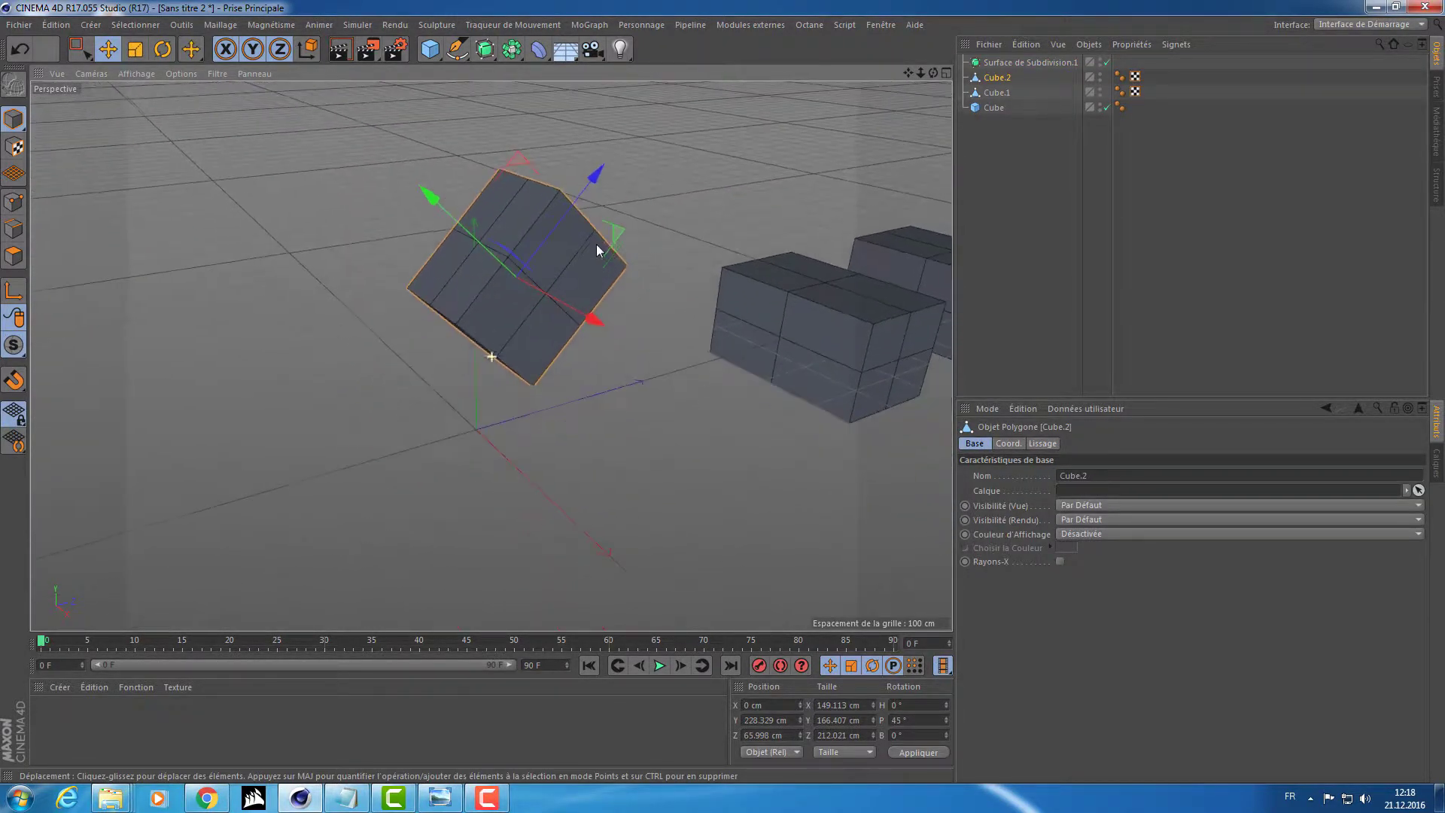
{"action": "left_click", "coordinate": [1005, 64]}
{"action": "left_click", "coordinate": [1007, 77]}
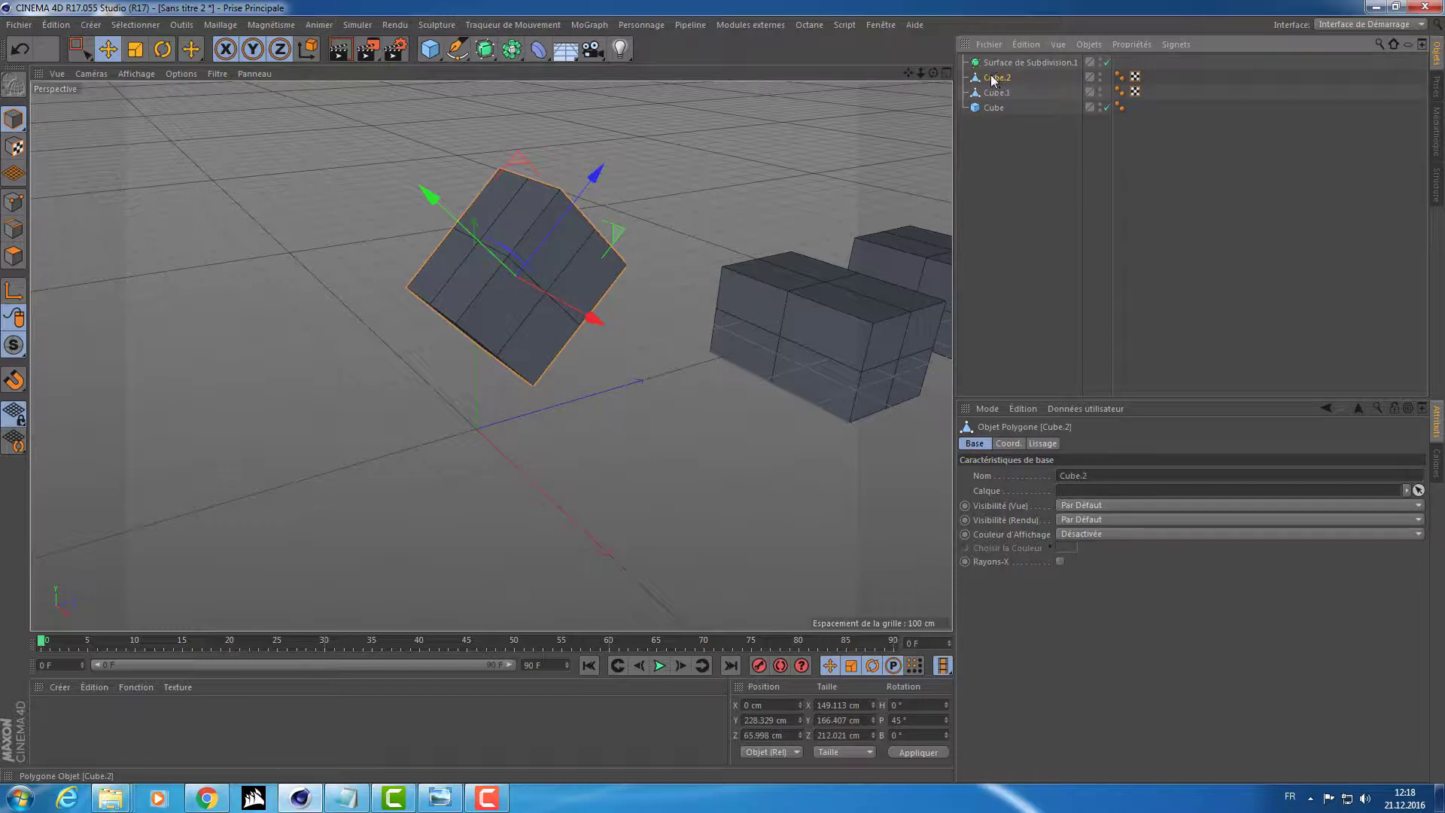
{"action": "left_click_drag", "start_coordinate": [991, 77], "coordinate": [999, 66]}
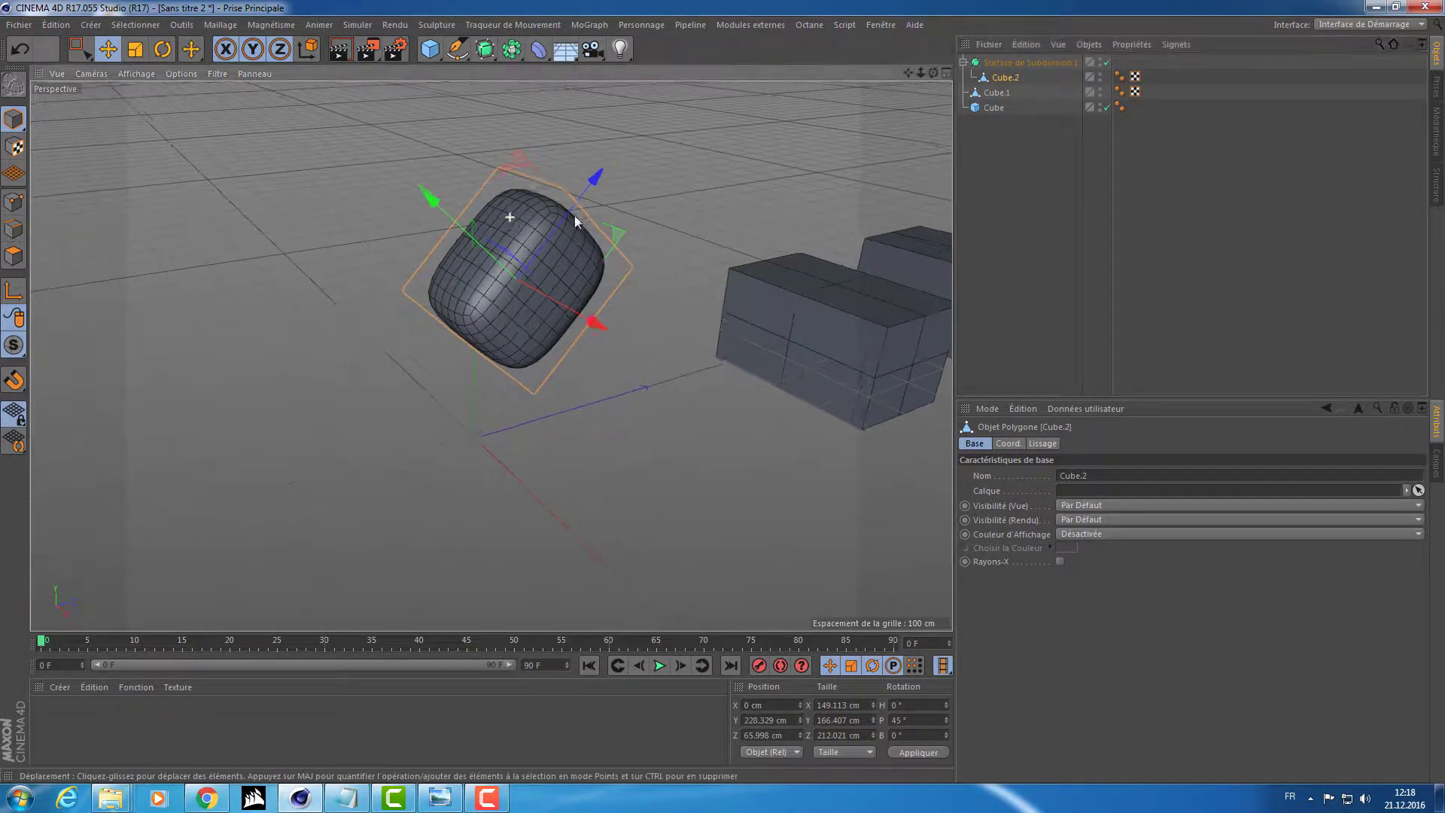
Inspect the rounded mesh of the subdivided tilted box up close from several sides, with nothing selected
{"action": "right_click_drag", "start_coordinate": [575, 217], "coordinate": [617, 205], "text": "alt"}
{"action": "left_click_drag", "start_coordinate": [527, 373], "coordinate": [629, 198], "text": "alt"}
{"action": "left_click_drag", "start_coordinate": [530, 256], "coordinate": [598, 220], "text": "alt"}
{"action": "left_click", "coordinate": [969, 244]}
{"action": "left_click_drag", "start_coordinate": [789, 254], "coordinate": [683, 201], "text": "alt"}
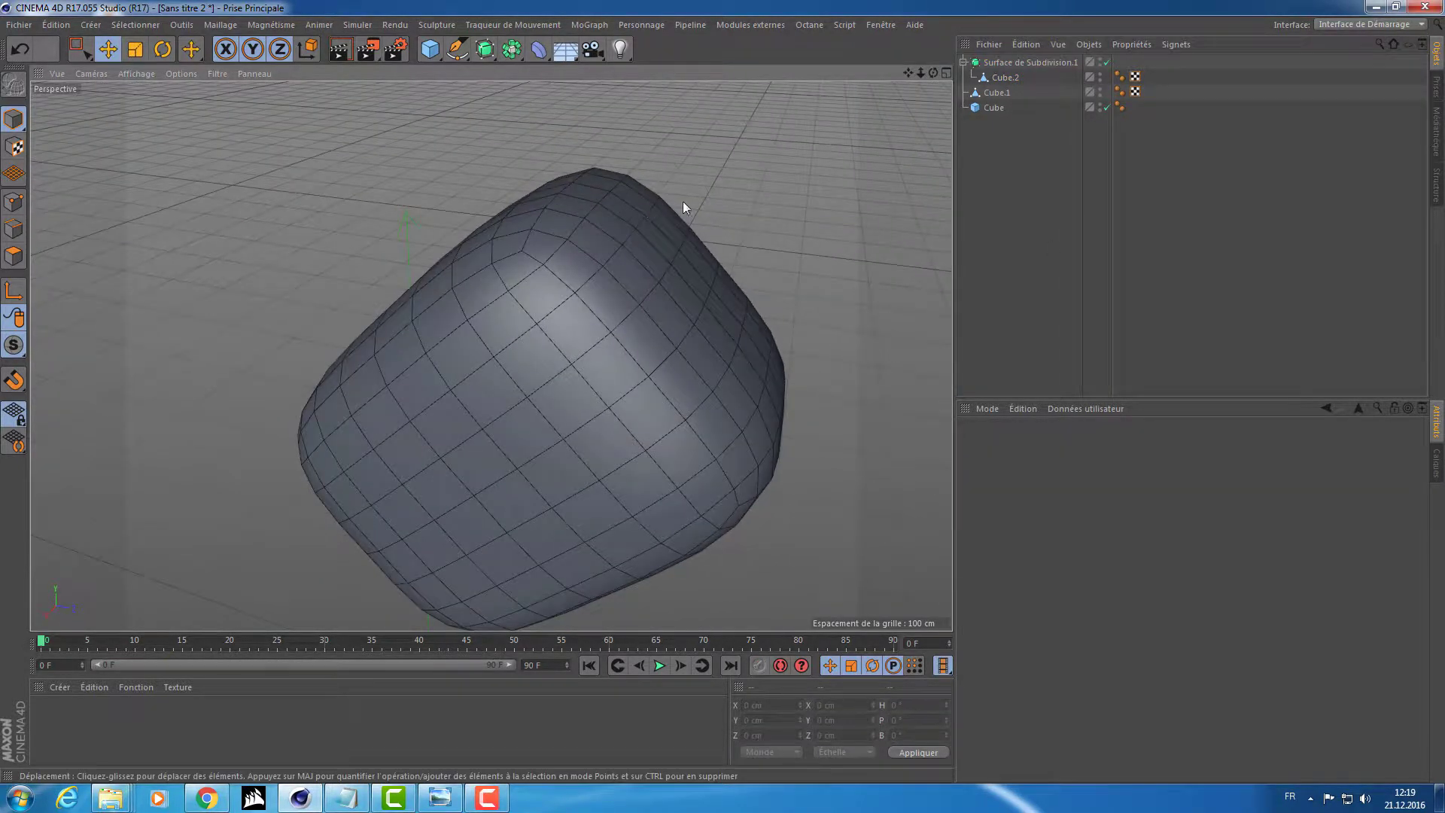
{"action": "mouse_move", "coordinate": [682, 202]}
{"action": "right_mouse_down", "text": "alt"}
{"action": "mouse_move", "coordinate": [621, 229]}
{"action": "mouse_move", "coordinate": [664, 223]}
{"action": "right_mouse_up", "text": "alt"}
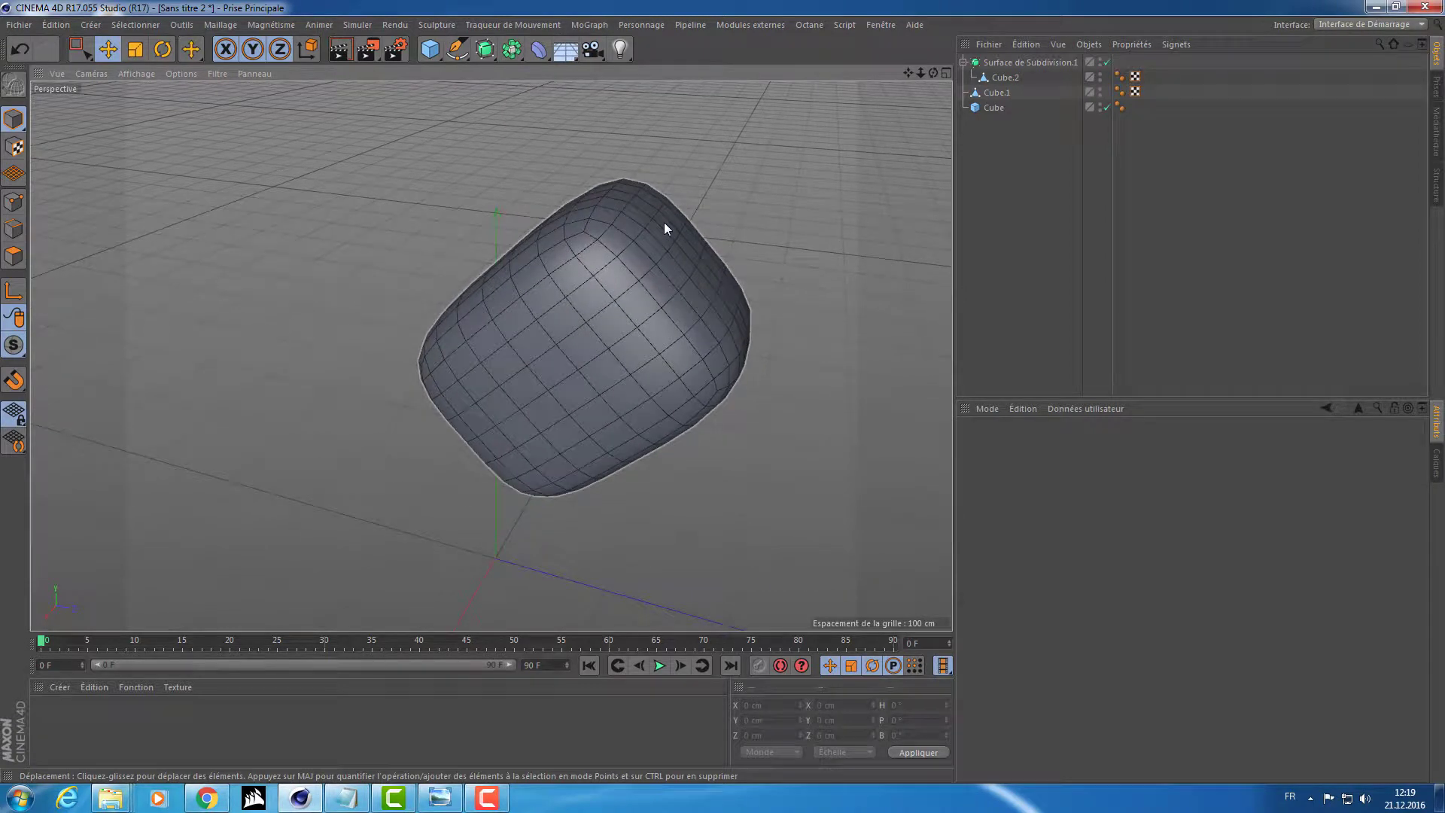
Select Surface de Subdivision.1 and review its view and render subdivision settings alongside the smoothed mesh
{"action": "left_click", "coordinate": [1037, 62]}
{"action": "mouse_move", "coordinate": [628, 187]}
{"action": "left_mouse_down", "text": "alt"}
{"action": "mouse_move", "coordinate": [663, 174]}
{"action": "mouse_move", "coordinate": [613, 203]}
{"action": "mouse_move", "coordinate": [629, 199]}
{"action": "left_mouse_up", "text": "alt"}
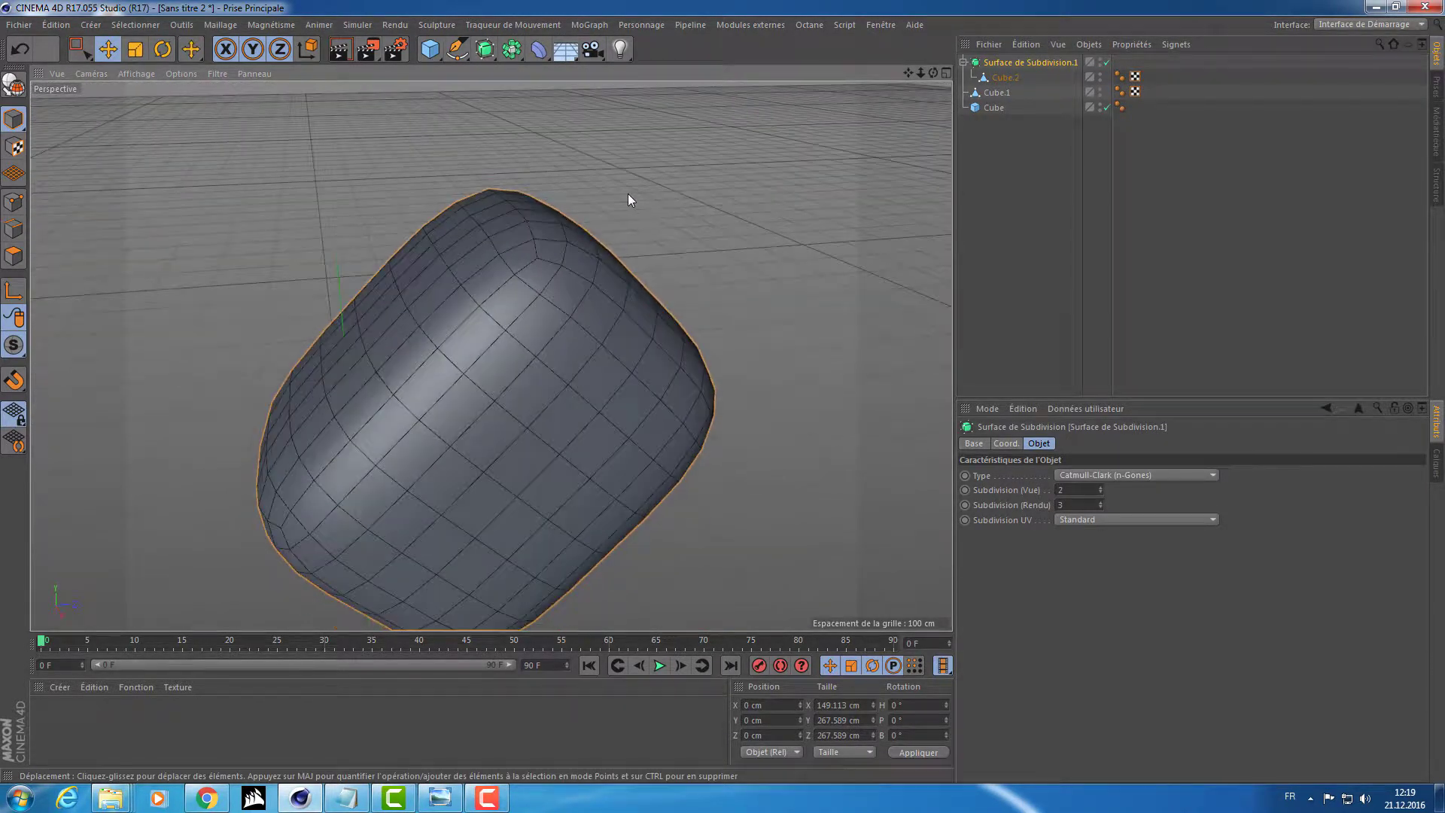
{"action": "left_click", "coordinate": [1090, 490]}
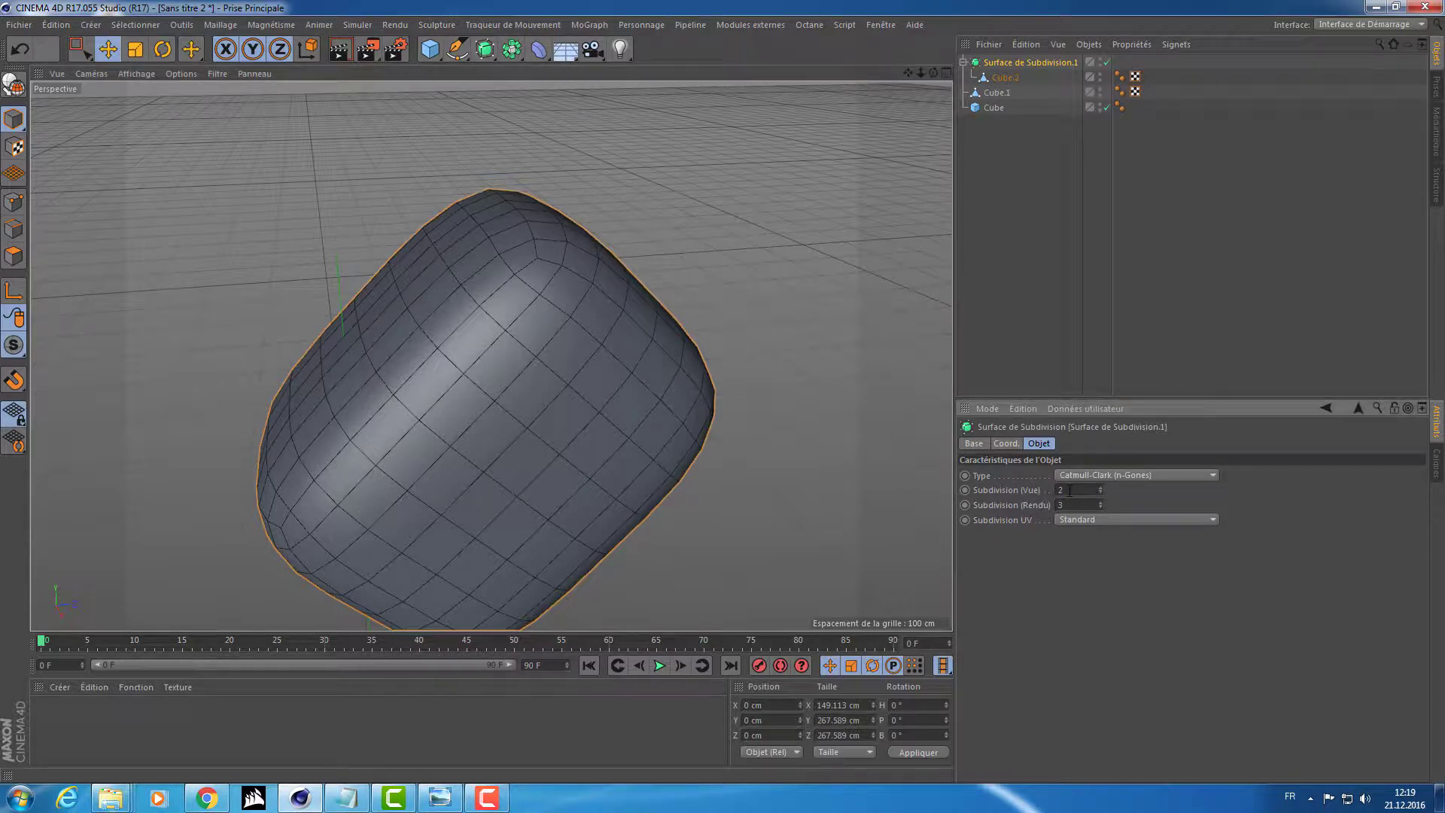
{"action": "left_click", "coordinate": [823, 252]}
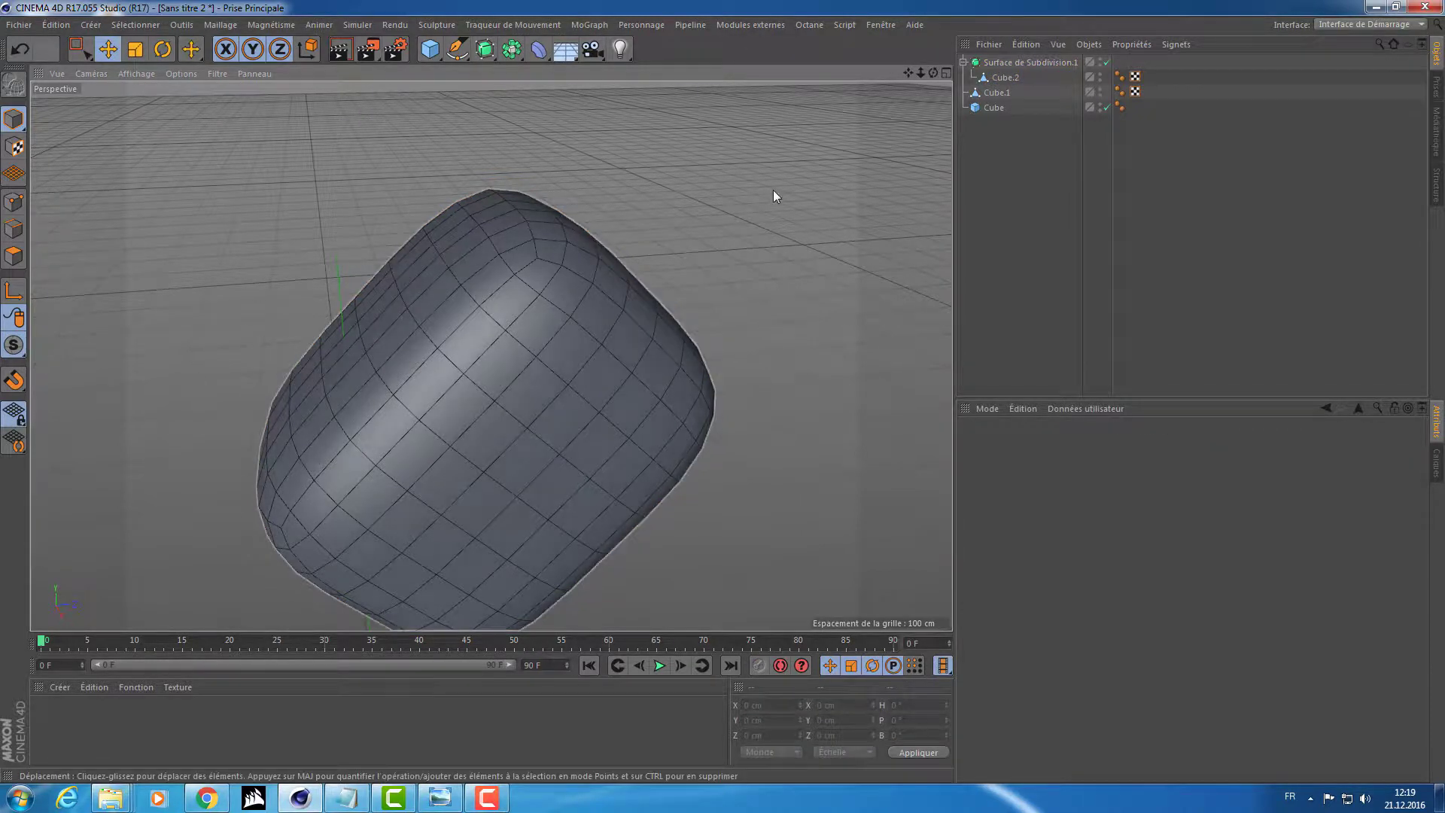
{"action": "left_click_drag", "start_coordinate": [480, 91], "coordinate": [965, 122], "text": "alt"}
{"action": "left_click", "coordinate": [1016, 64]}
{"action": "left_click_drag", "start_coordinate": [784, 342], "coordinate": [865, 377], "text": "alt"}
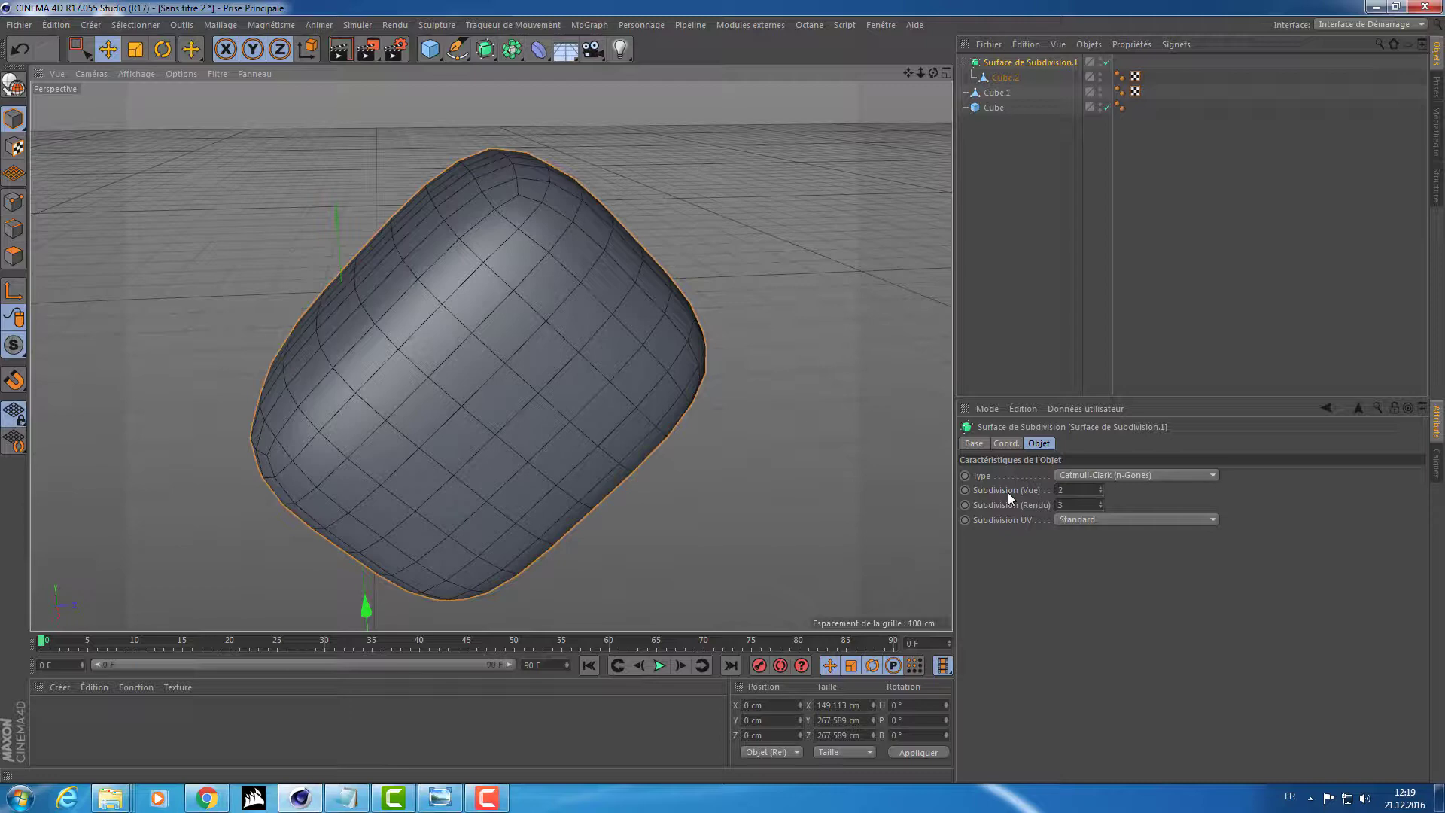
{"action": "left_click_drag", "start_coordinate": [680, 298], "coordinate": [754, 252], "text": "alt"}
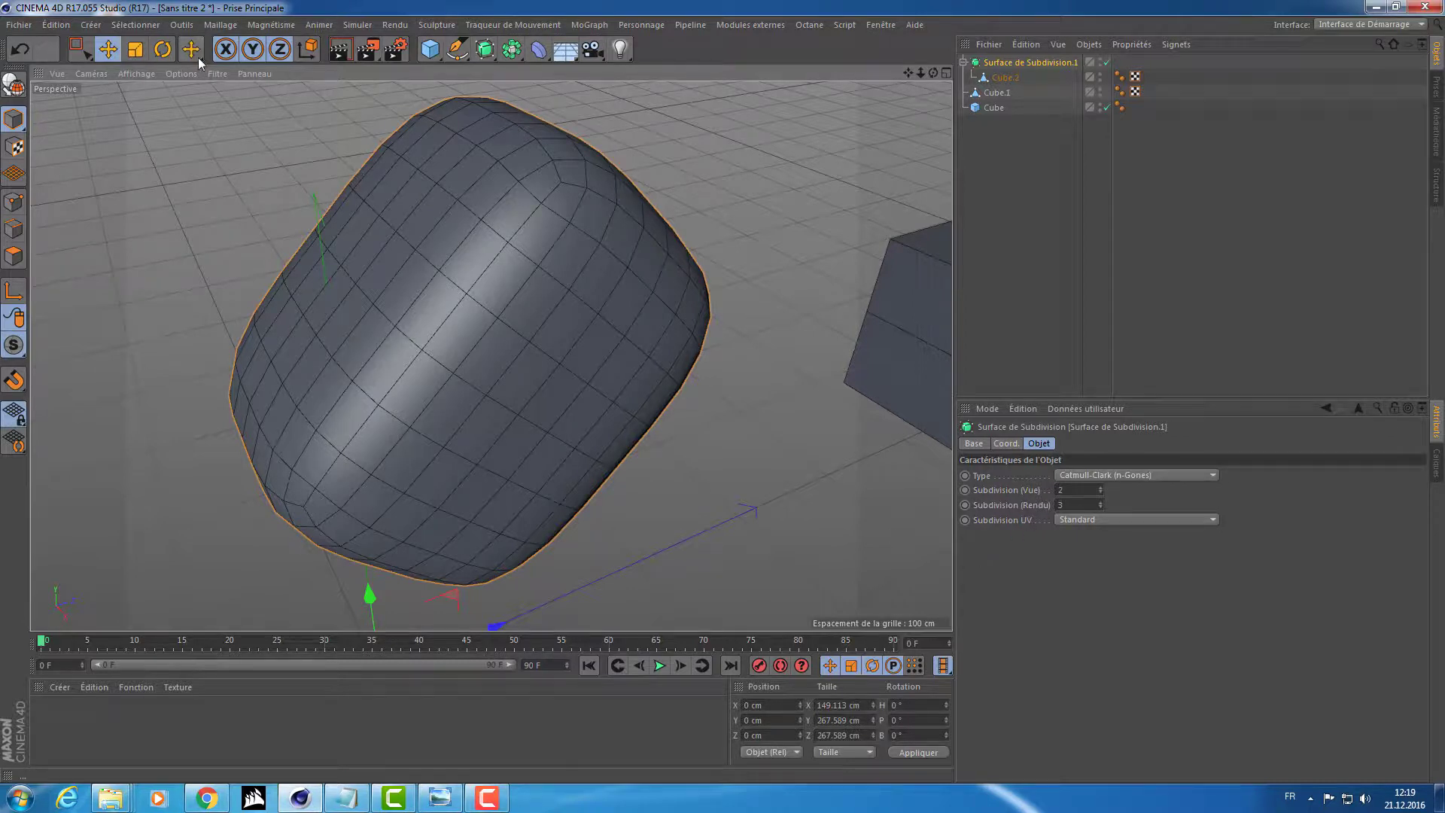
Set the viewport's display precision to Faible and check the mesh density of the smoothed box
{"action": "left_click", "coordinate": [184, 74]}
{"action": "mouse_move", "coordinate": [244, 97]}
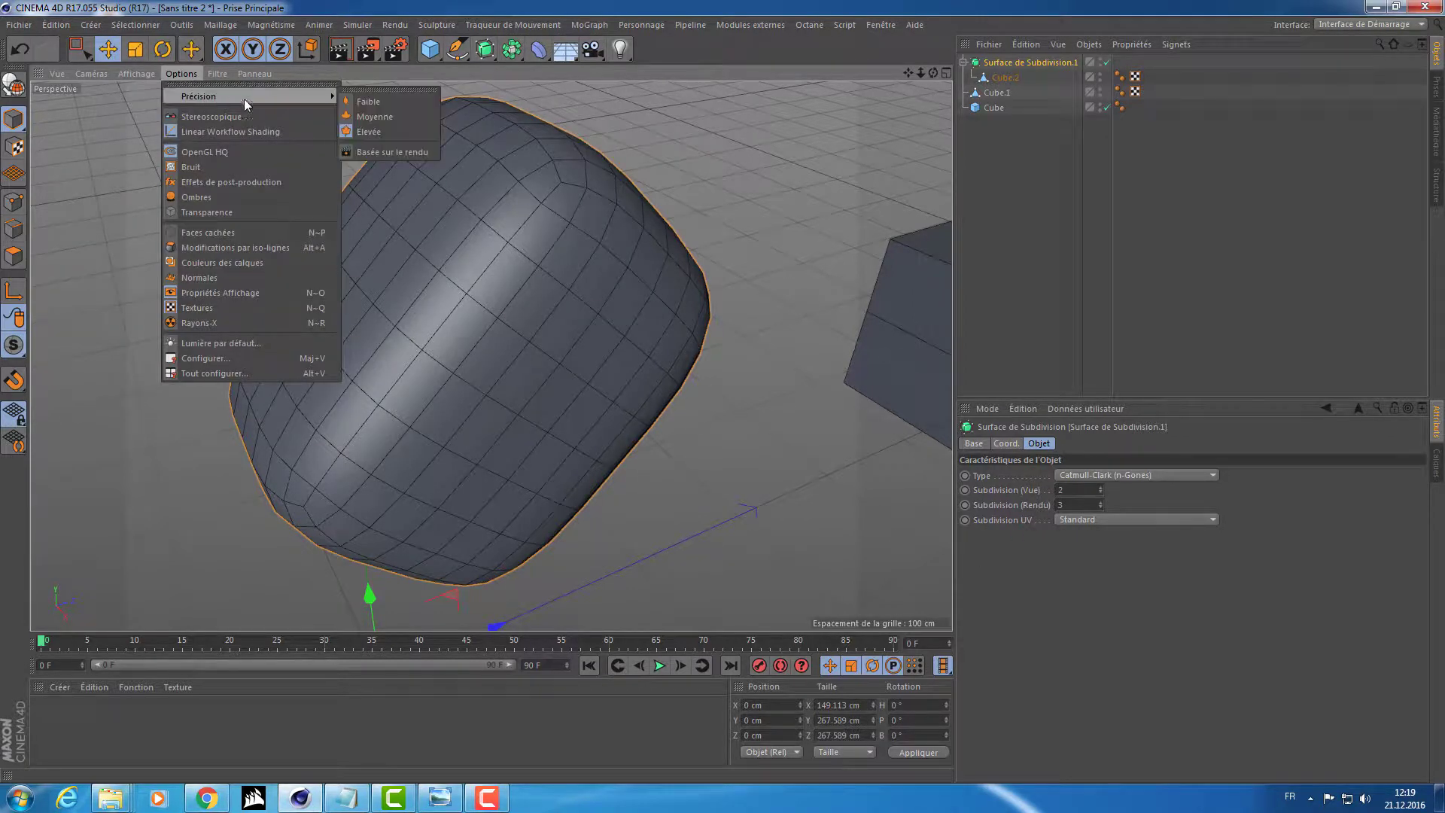
{"action": "left_click", "coordinate": [420, 103]}
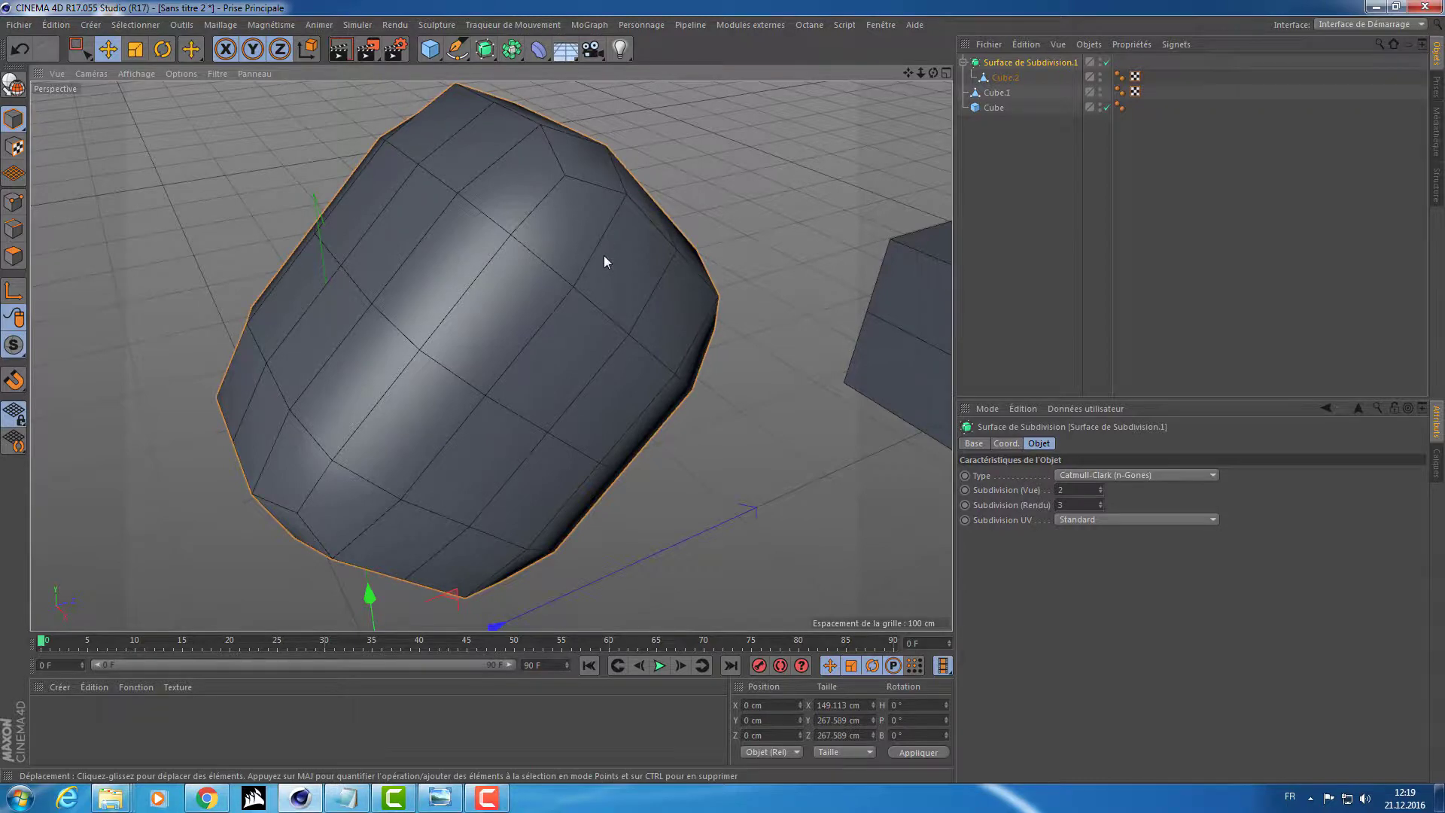
{"action": "left_click_drag", "start_coordinate": [603, 256], "coordinate": [490, 207], "text": "alt"}
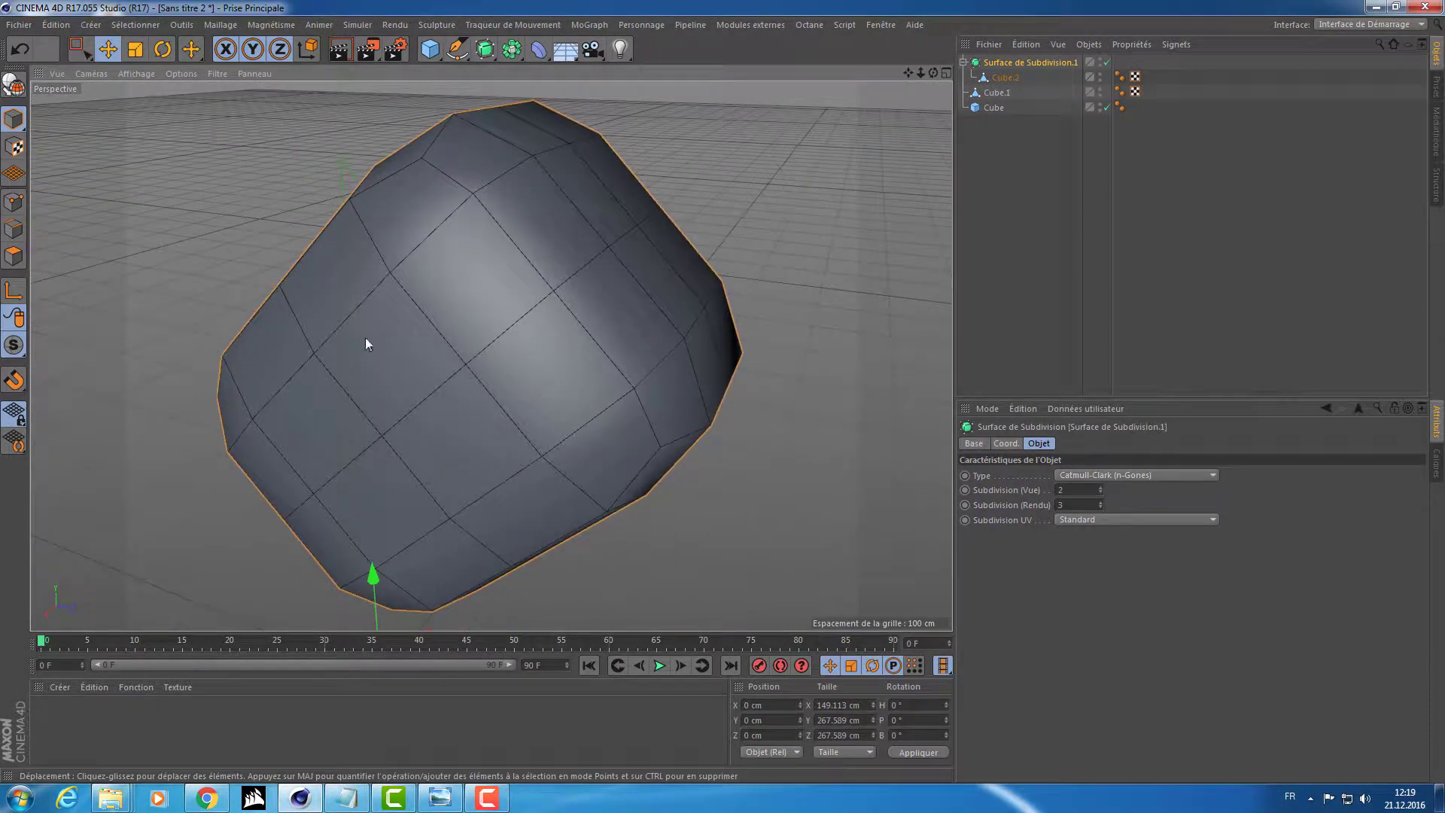
Set the viewport's display precision back to Elevée and look over the smoothed box
{"action": "left_click", "coordinate": [183, 75]}
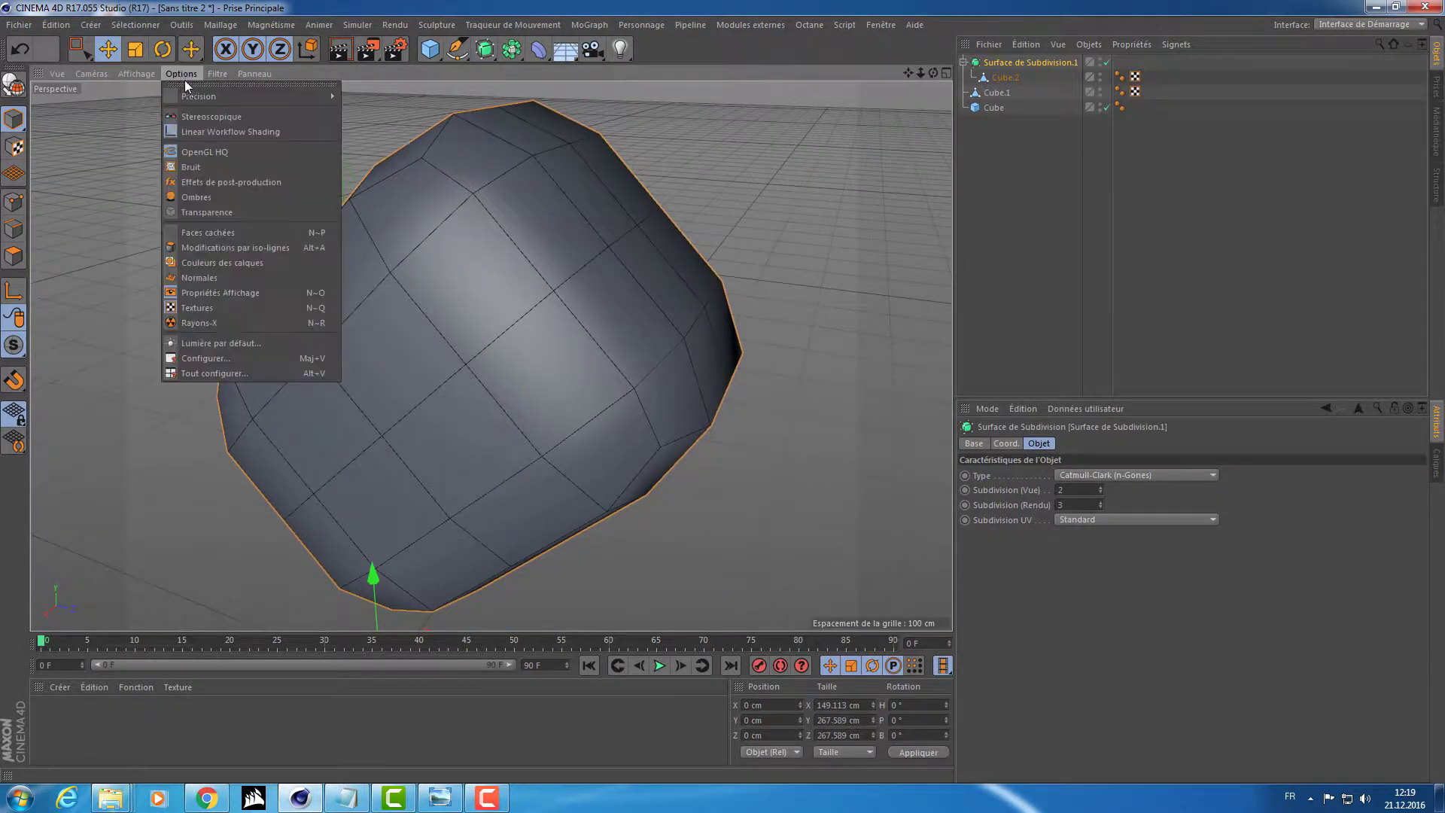
{"action": "mouse_move", "coordinate": [219, 95]}
{"action": "left_click", "coordinate": [369, 133]}
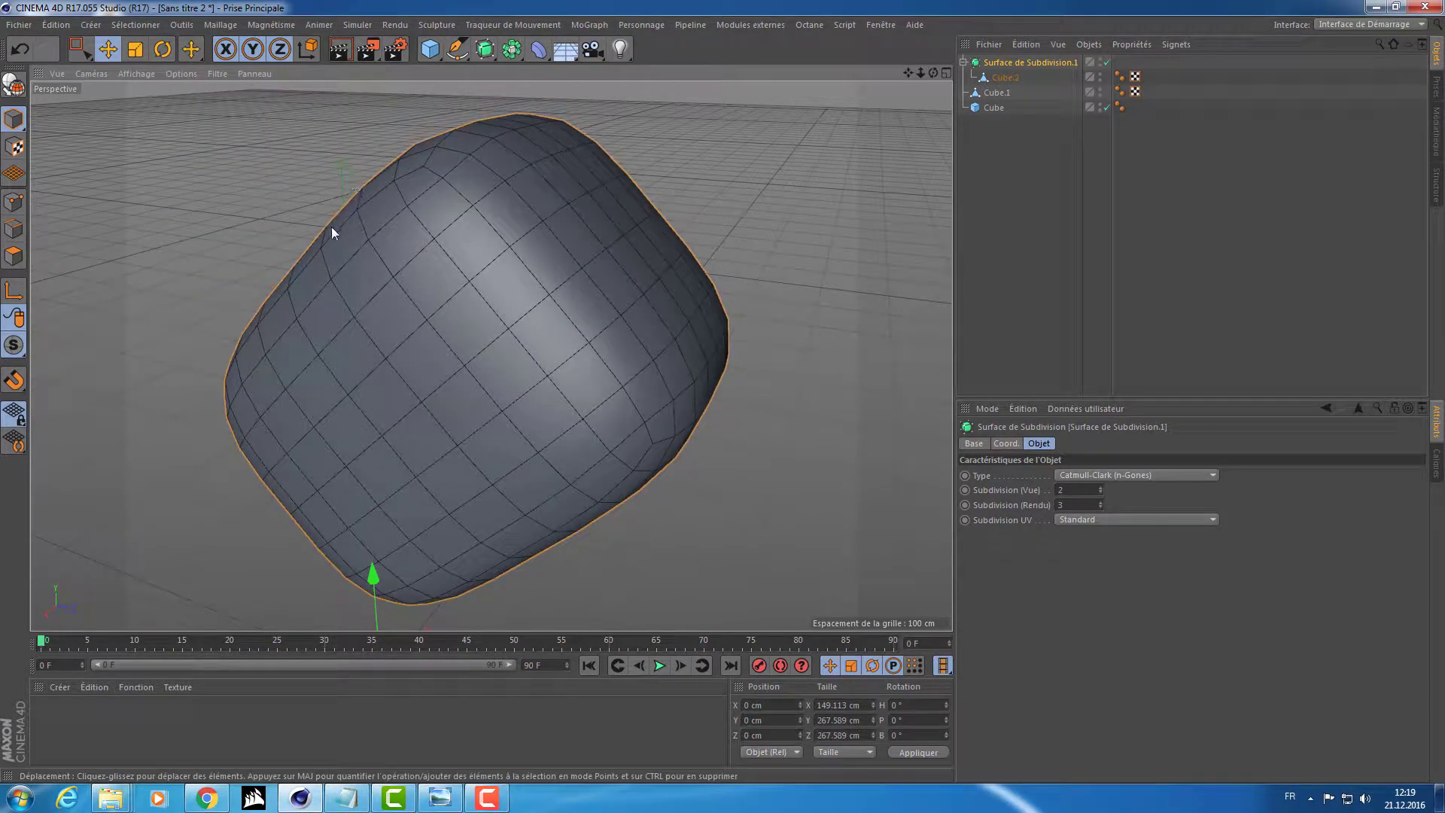
{"action": "left_click_drag", "start_coordinate": [331, 227], "coordinate": [422, 238], "text": "alt"}
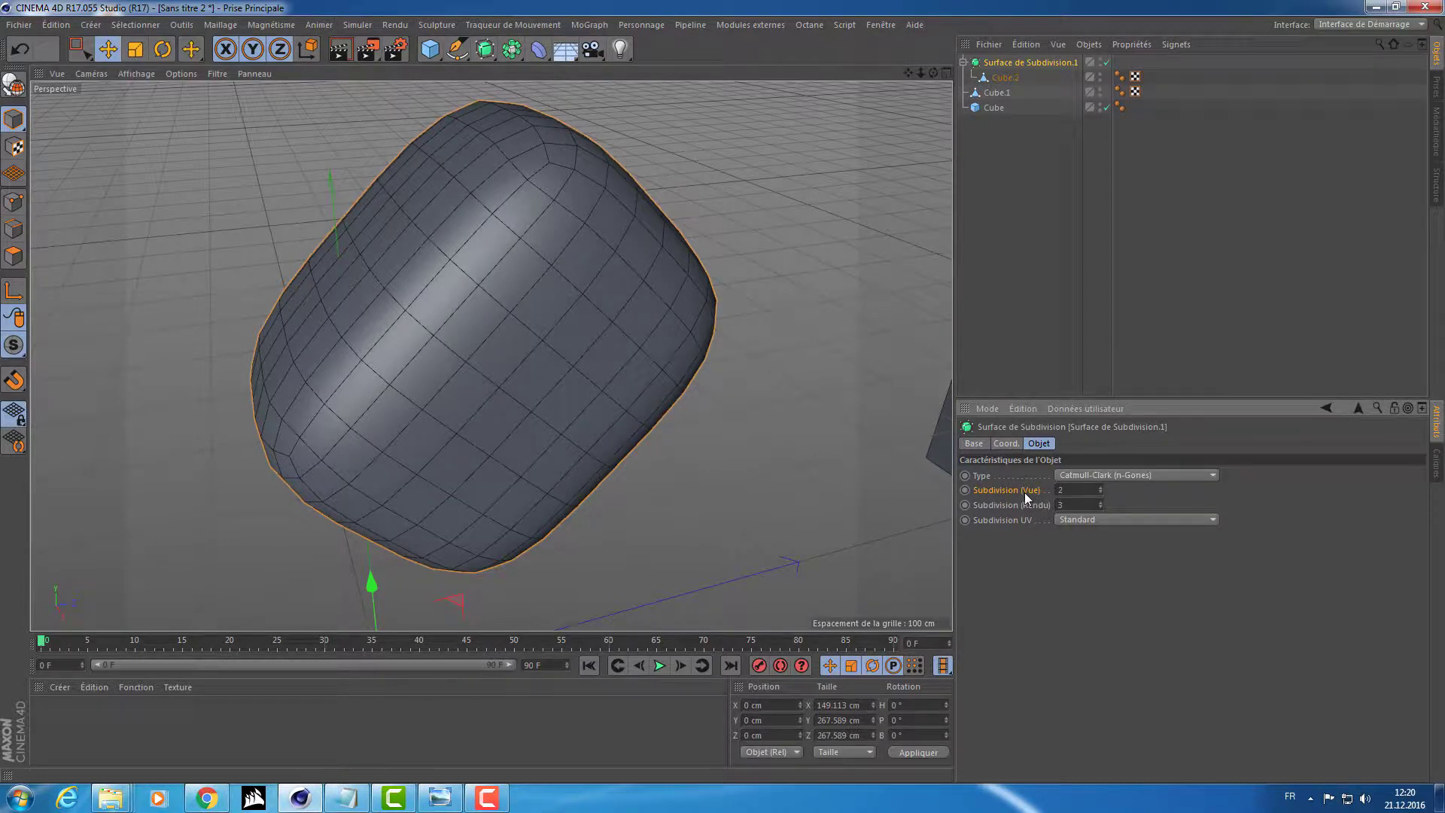
Set Subdivision (Vue) of Surface de Subdivision.1 to 3 and inspect the denser mesh from several angles
{"action": "left_click", "coordinate": [1099, 487]}
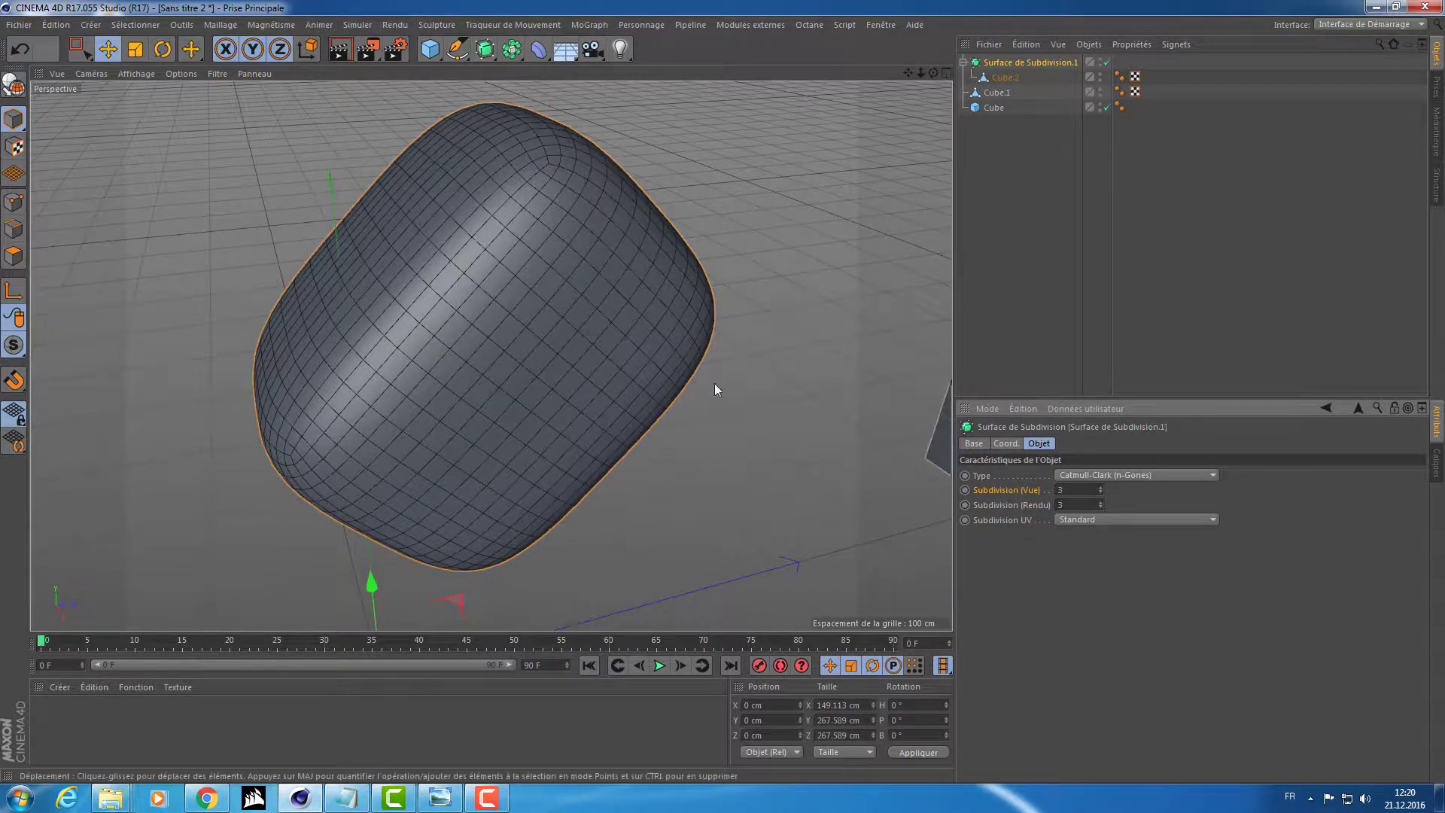
{"action": "left_click_drag", "start_coordinate": [624, 274], "coordinate": [663, 302], "text": "alt"}
{"action": "mouse_move", "coordinate": [554, 199]}
{"action": "right_mouse_down", "text": "alt"}
{"action": "mouse_move", "coordinate": [614, 208]}
{"action": "mouse_move", "coordinate": [567, 219]}
{"action": "right_mouse_up", "text": "alt"}
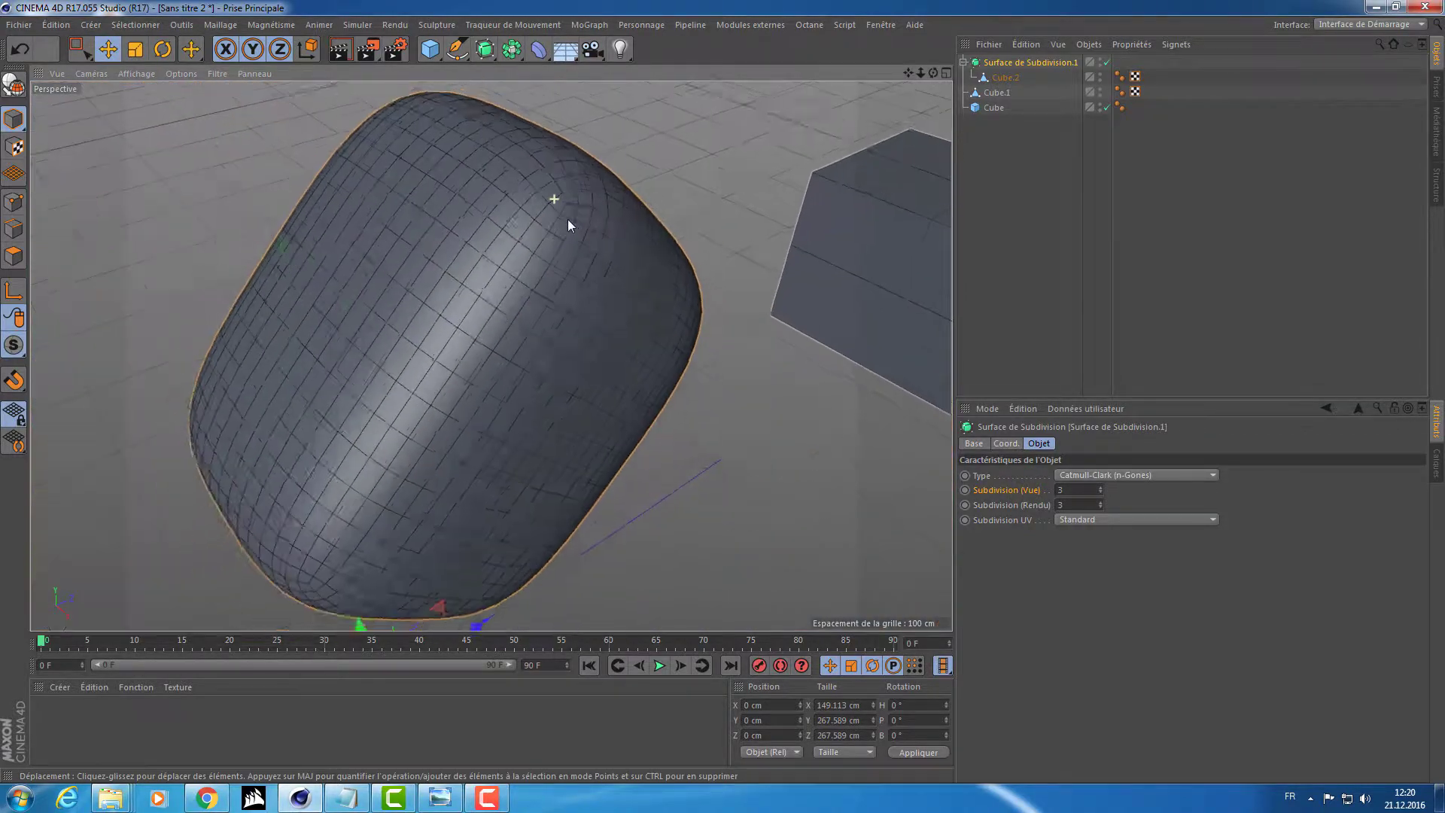
{"action": "mouse_move", "coordinate": [571, 220]}
{"action": "left_mouse_down", "text": "alt"}
{"action": "mouse_move", "coordinate": [510, 216]}
{"action": "mouse_move", "coordinate": [429, 181]}
{"action": "mouse_move", "coordinate": [495, 201]}
{"action": "left_mouse_up", "text": "alt"}
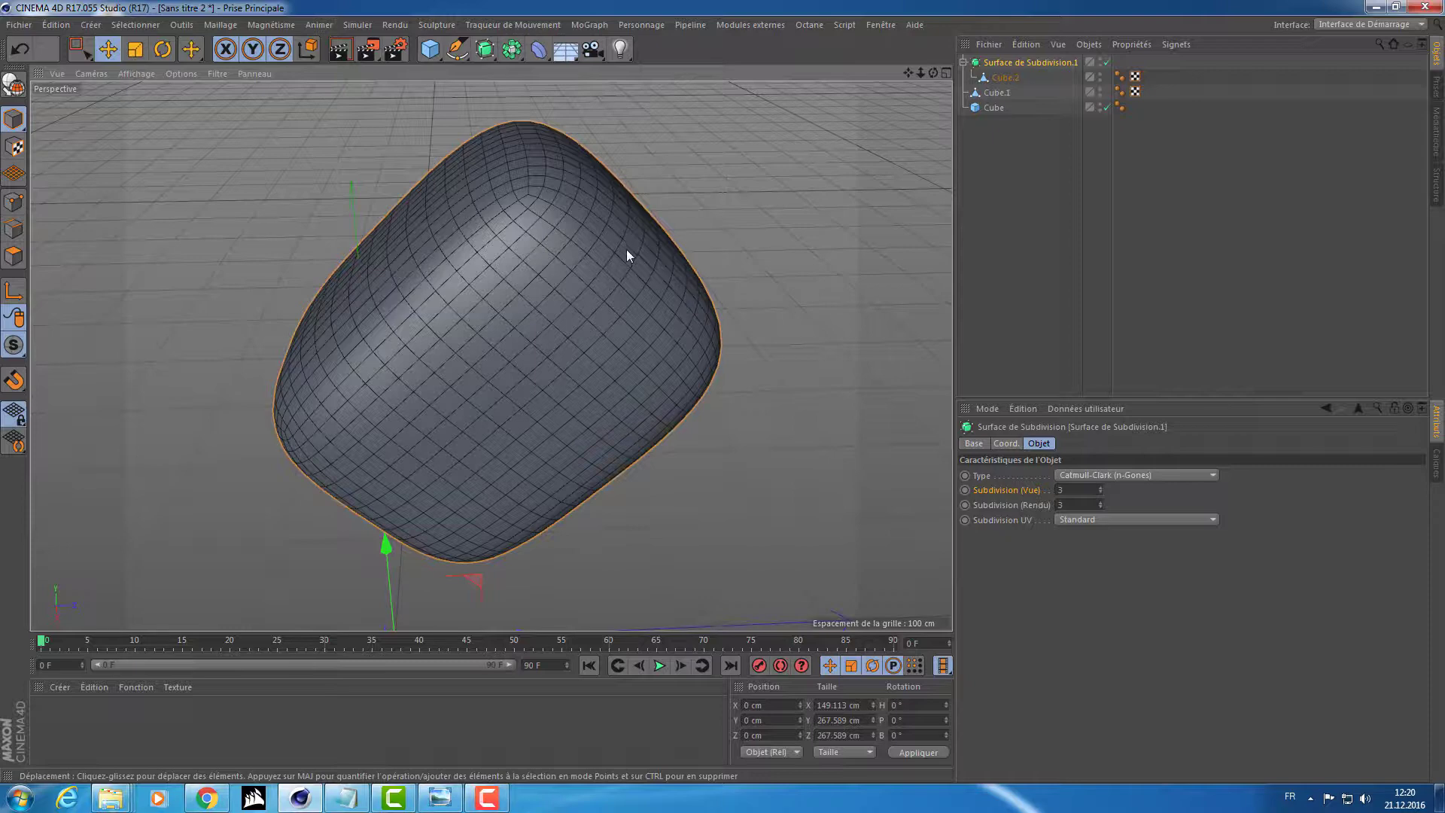
{"action": "left_click_drag", "start_coordinate": [630, 250], "coordinate": [721, 273], "text": "alt"}
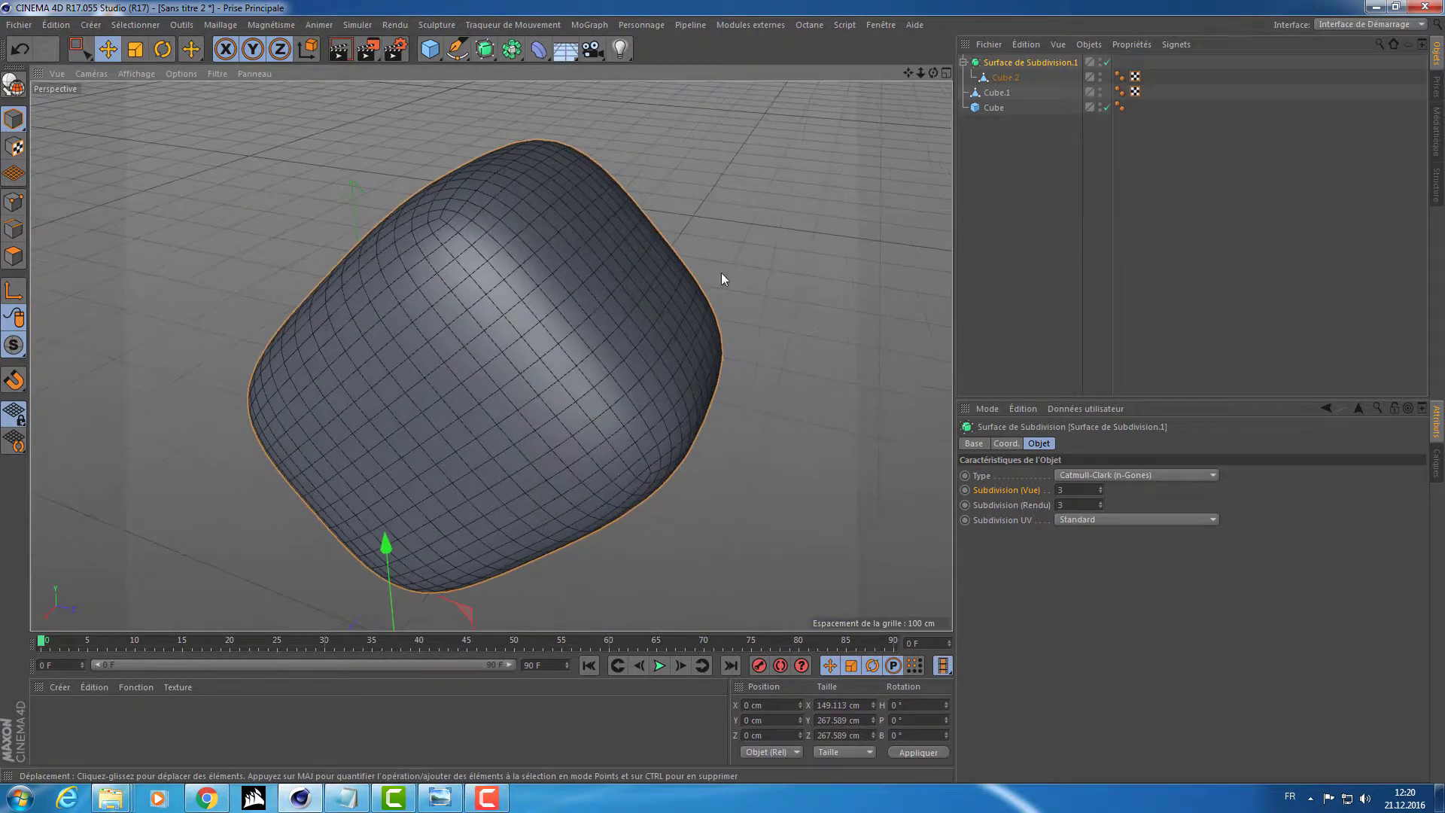
Set Subdivision (Vue) to 2, check the mesh, and open the Subdivision (Rendu) value for editing
{"action": "left_click", "coordinate": [1100, 492]}
{"action": "left_click_drag", "start_coordinate": [769, 345], "coordinate": [835, 324], "text": "alt"}
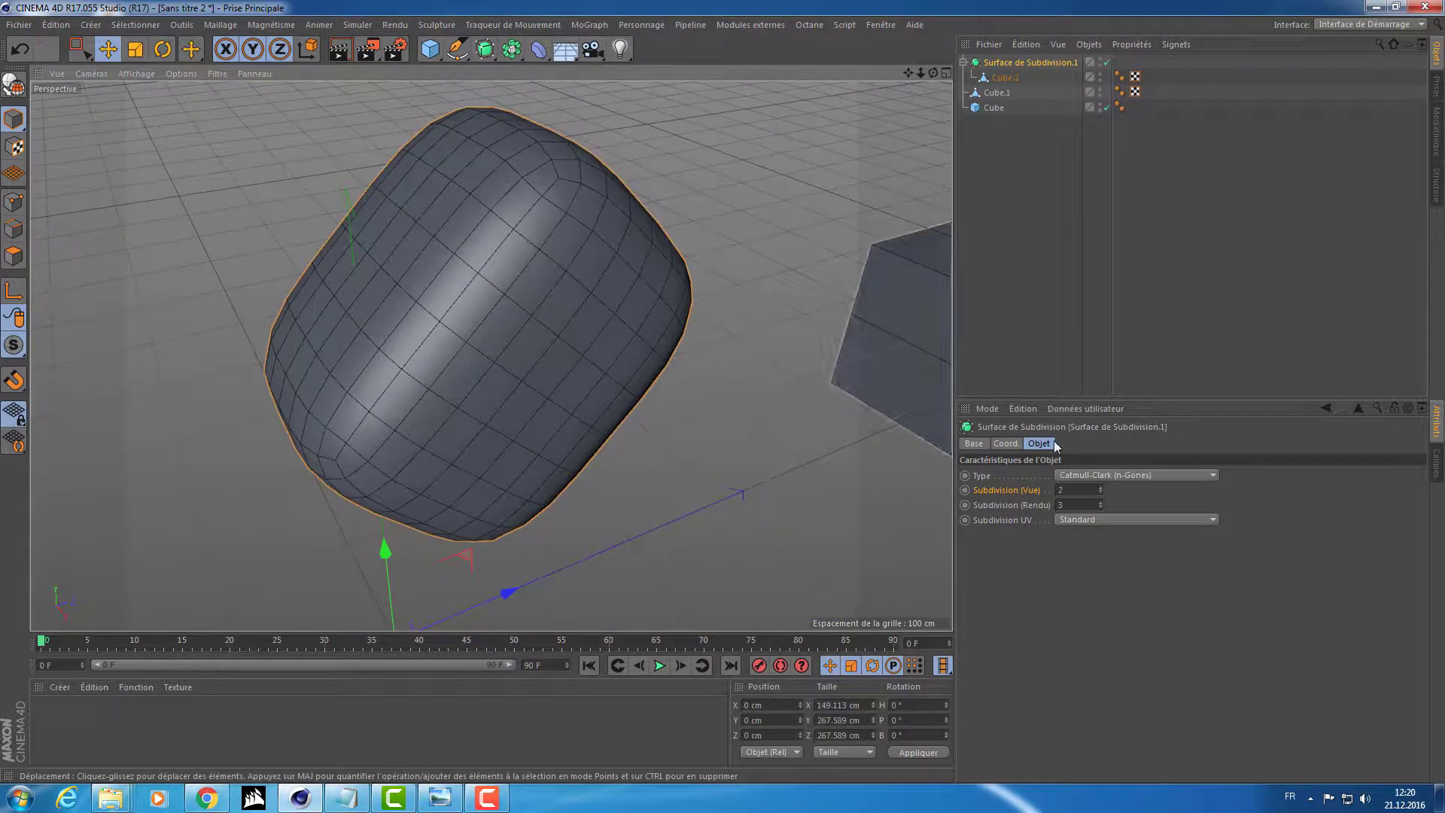
{"action": "left_click", "coordinate": [1053, 502]}
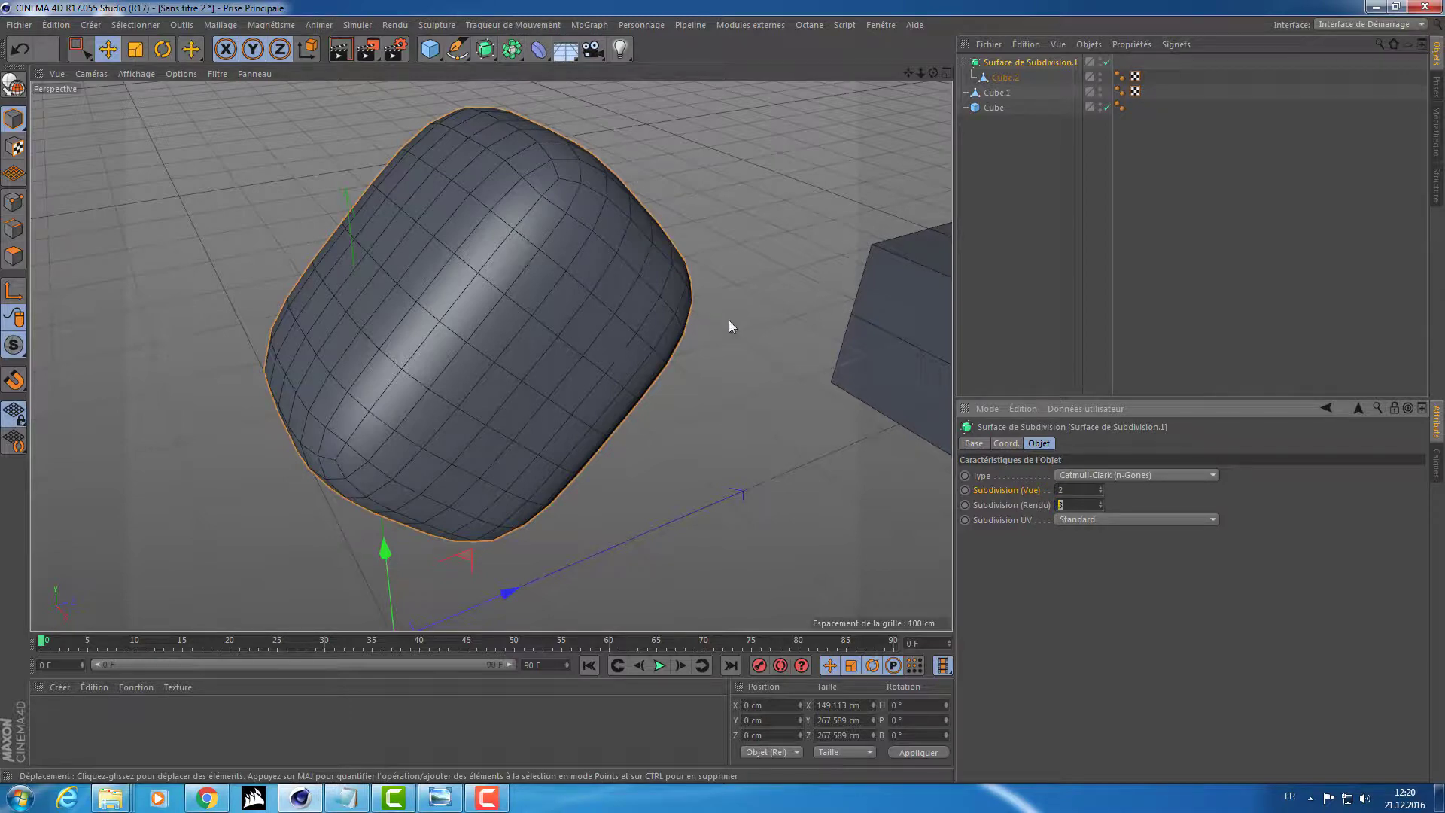
{"action": "mouse_move", "coordinate": [729, 319]}
{"action": "left_mouse_down", "text": "alt"}
{"action": "mouse_move", "coordinate": [610, 305]}
{"action": "mouse_move", "coordinate": [707, 303]}
{"action": "left_mouse_up", "text": "alt"}
Set Subdivision (Vue) of Surface de Subdivision.1 to 1 and check the coarser mesh
{"action": "left_click", "coordinate": [1100, 488]}
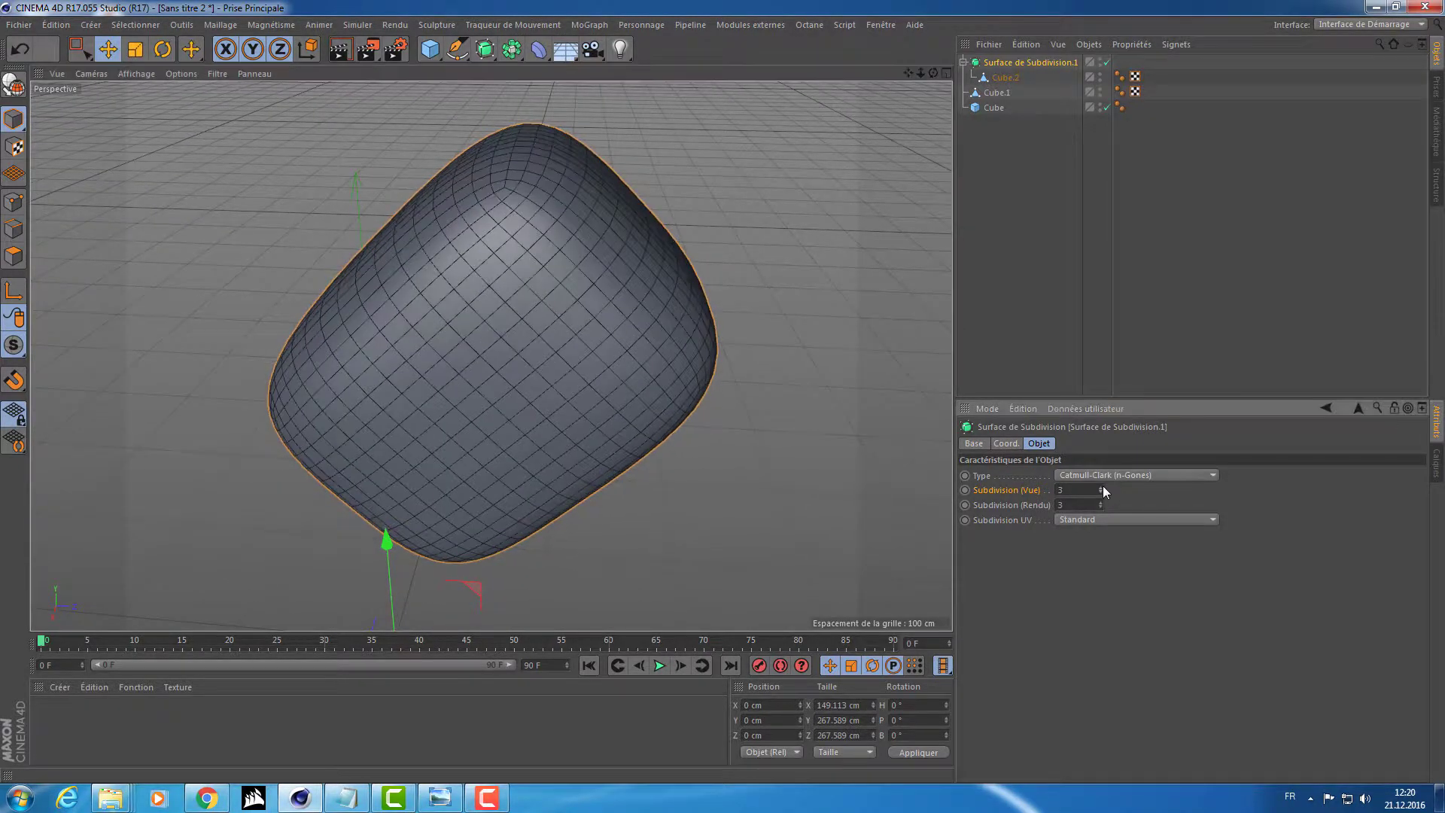
{"action": "left_click", "coordinate": [1101, 492]}
{"action": "left_click", "coordinate": [1100, 492]}
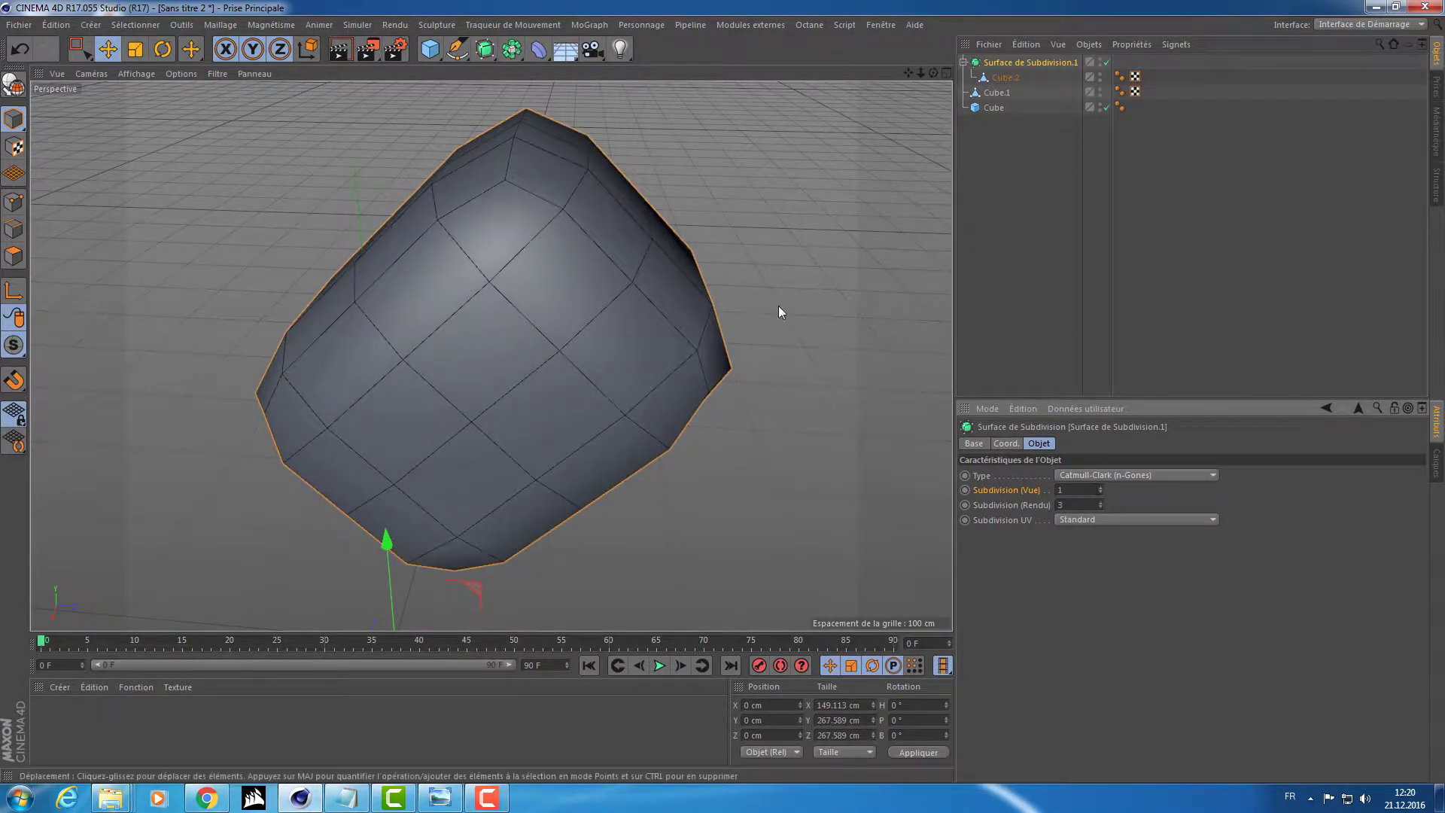
{"action": "left_click_drag", "start_coordinate": [778, 305], "coordinate": [747, 269], "text": "alt"}
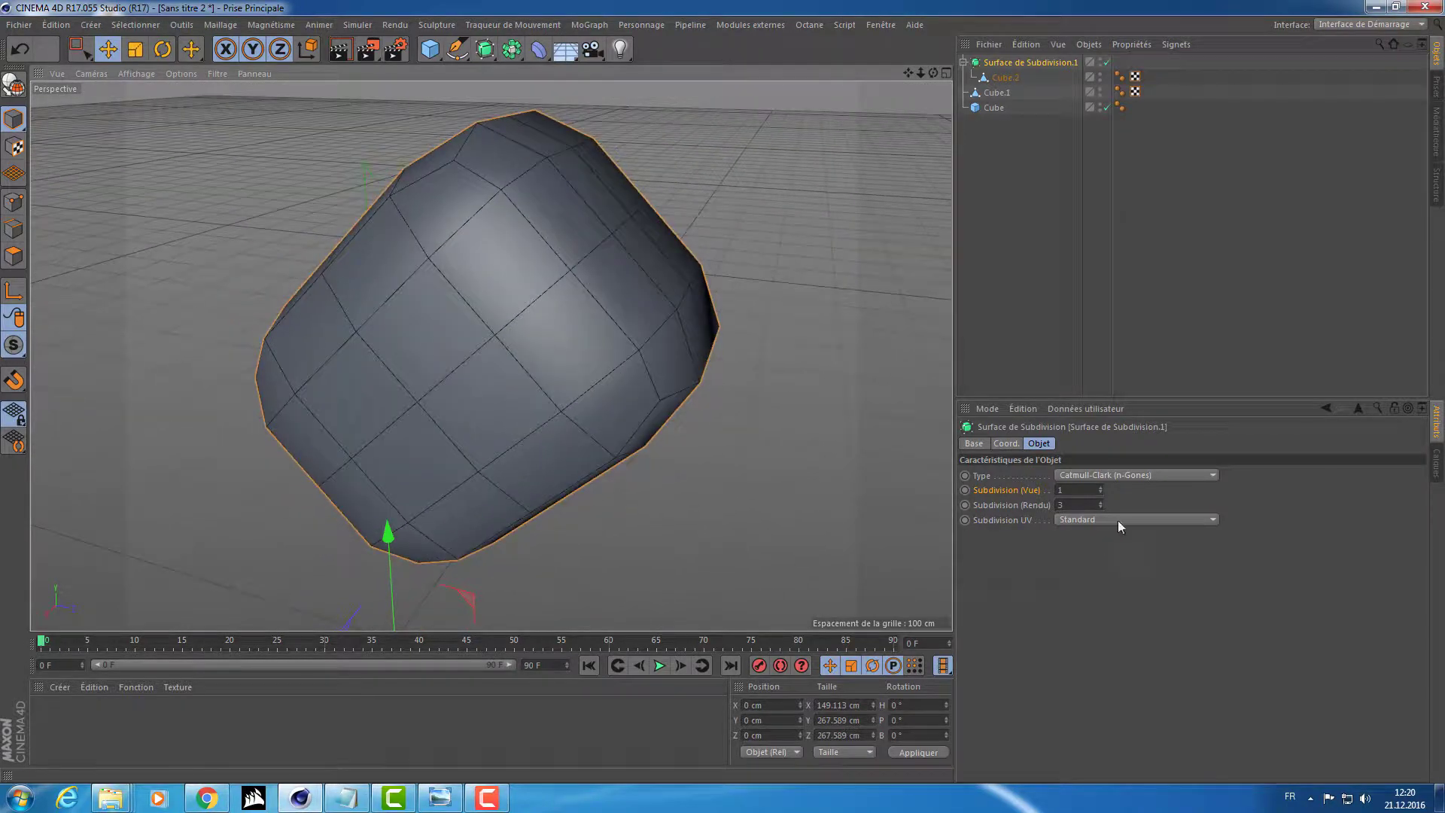
Set Subdivision (Rendu) of Surface de Subdivision.1 to 1 and inspect the smoothed box from several angles
{"action": "left_click", "coordinate": [1101, 507]}
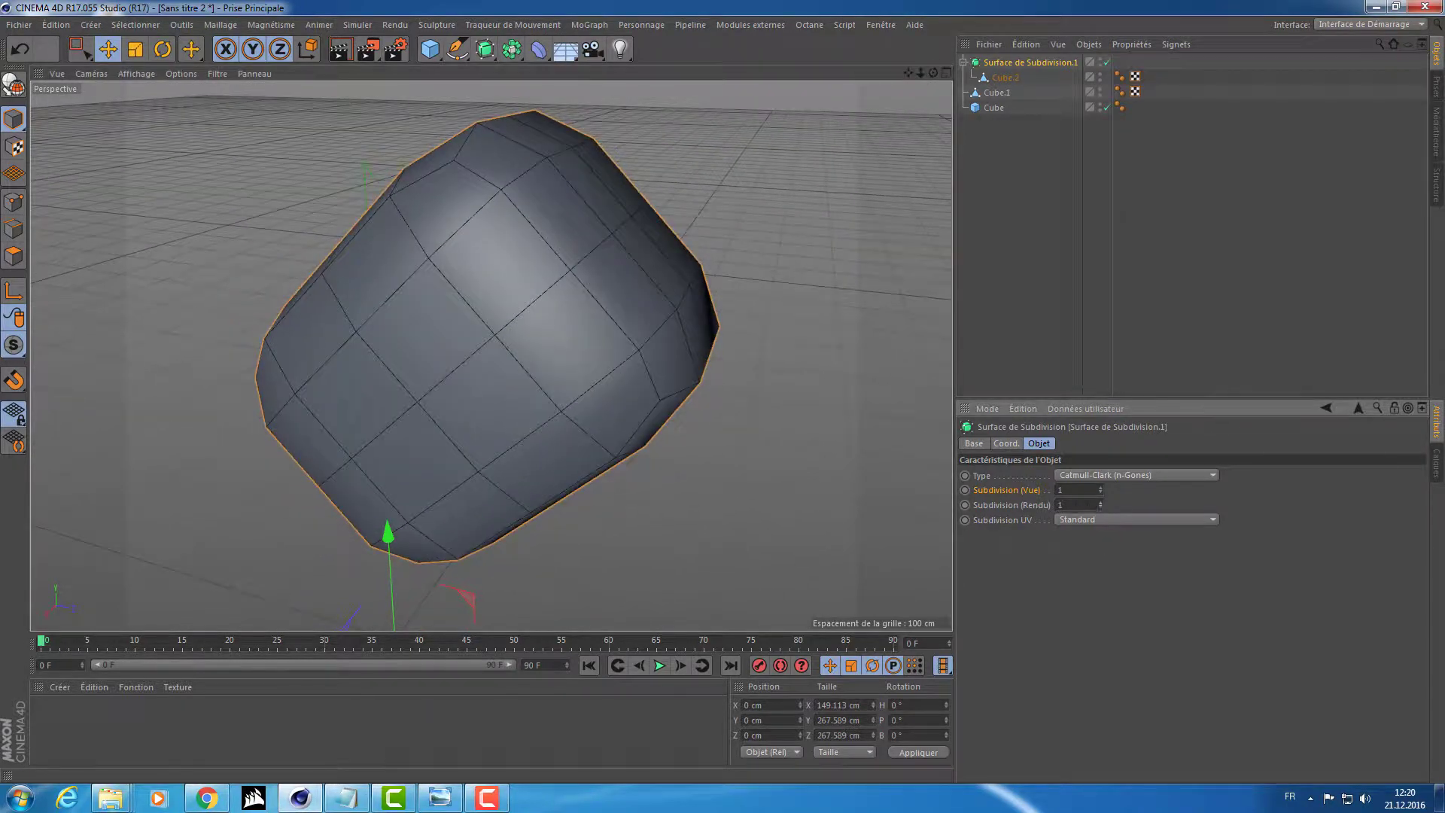
{"action": "double_click", "coordinate": [1061, 505]}
{"action": "double_click", "coordinate": [1061, 490]}
{"action": "mouse_move", "coordinate": [792, 413]}
{"action": "left_mouse_down", "text": "alt"}
{"action": "mouse_move", "coordinate": [887, 413]}
{"action": "mouse_move", "coordinate": [812, 419]}
{"action": "mouse_move", "coordinate": [742, 396]}
{"action": "mouse_move", "coordinate": [786, 419]}
{"action": "left_mouse_up", "text": "alt"}
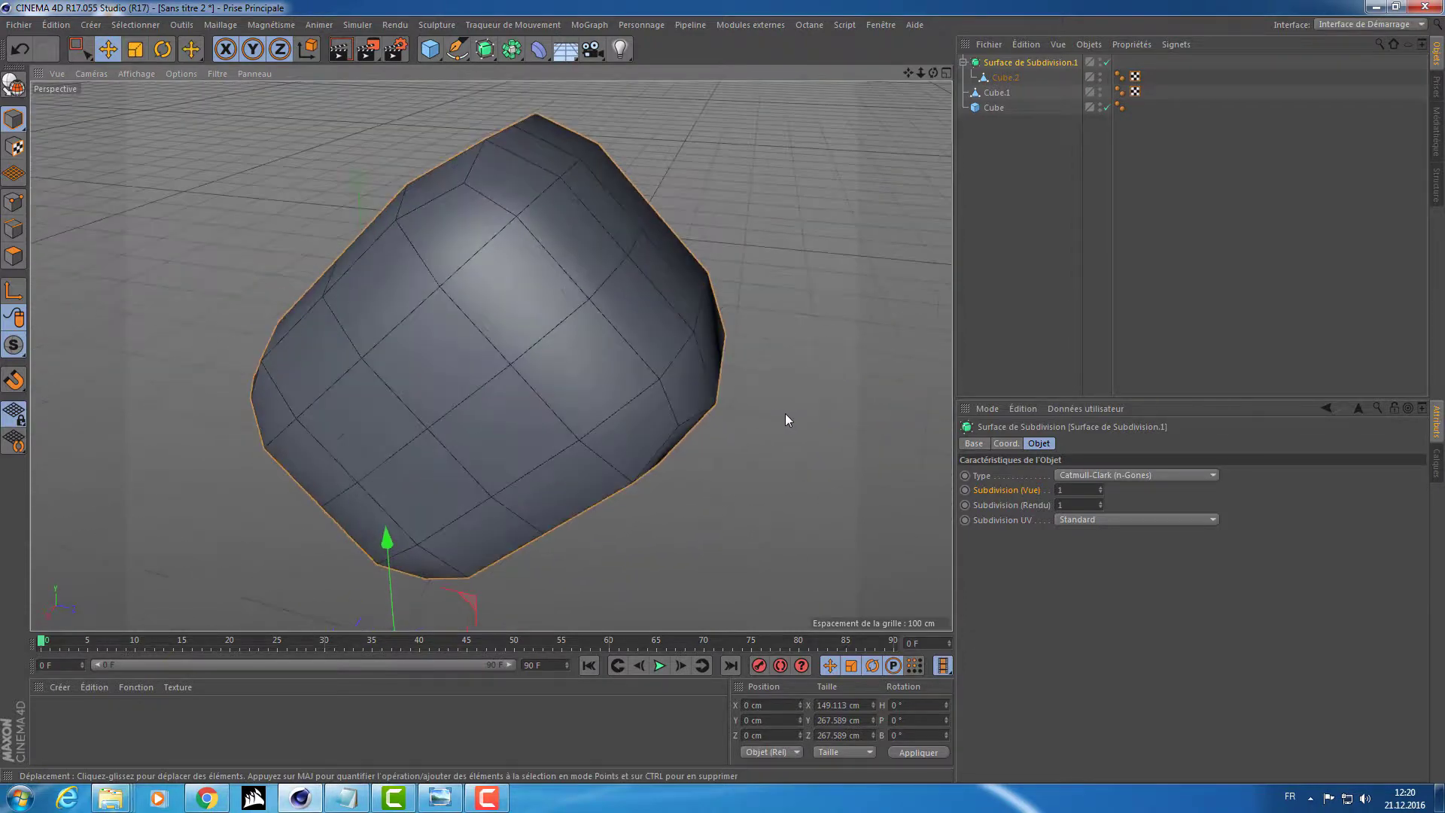
{"action": "left_click_drag", "start_coordinate": [498, 377], "coordinate": [587, 371], "text": "alt"}
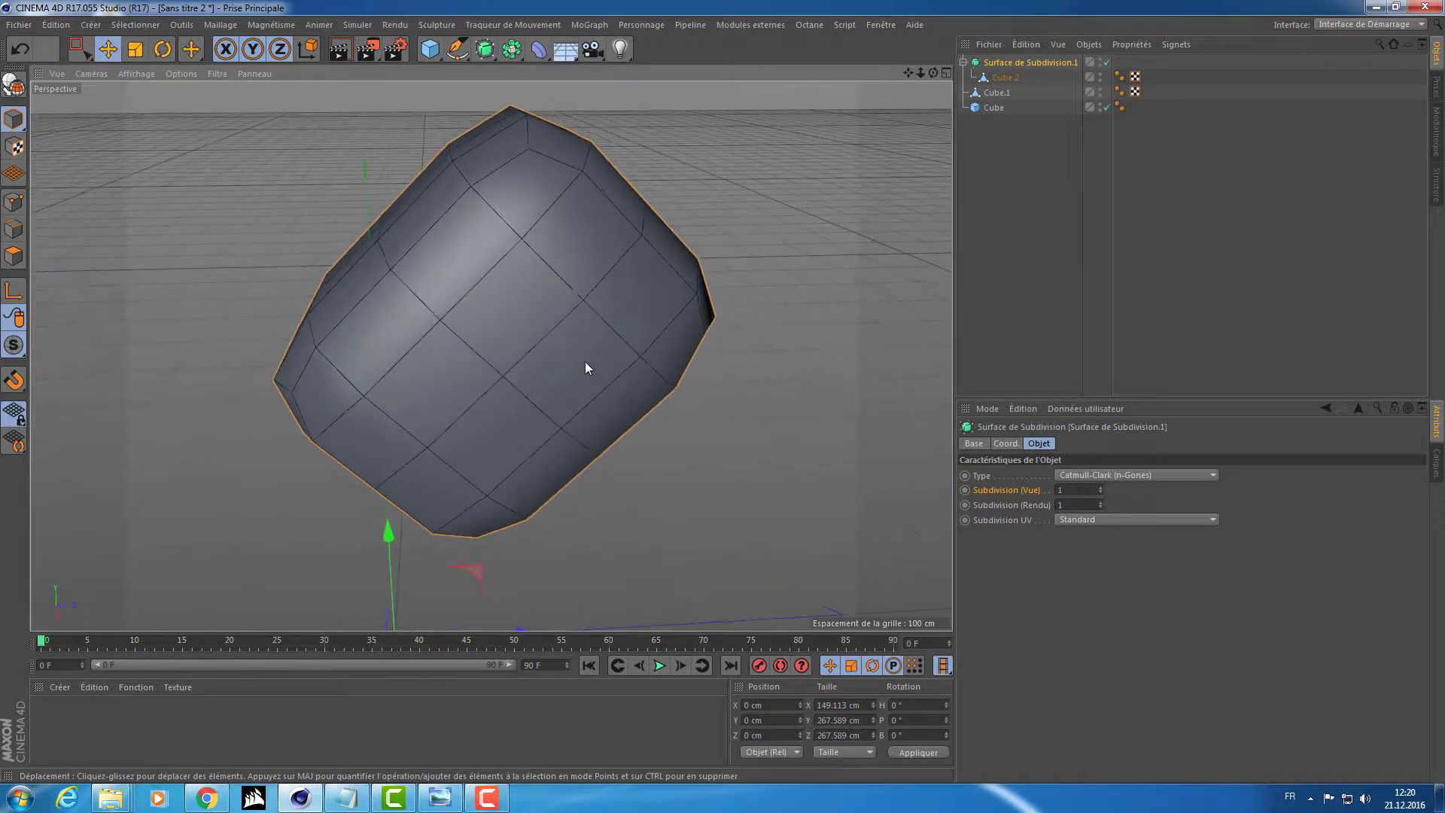
{"action": "left_click_drag", "start_coordinate": [707, 219], "coordinate": [608, 267], "text": "alt"}
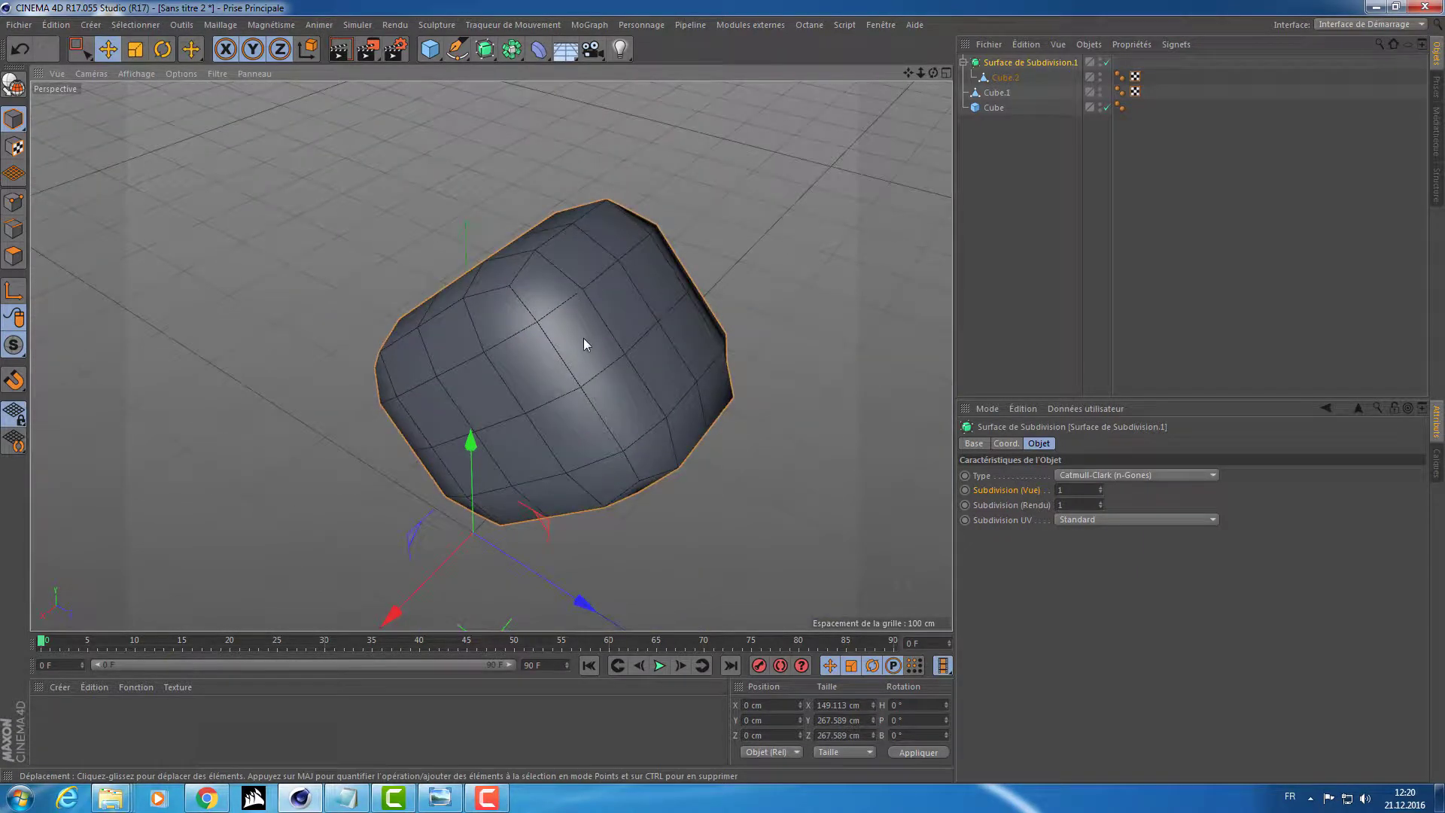
Switch Surface de Subdivision.1 off and on to compare the original cube mesh with the smoothed mesh from several angles
{"action": "left_click_drag", "start_coordinate": [584, 337], "coordinate": [597, 314], "text": "alt"}
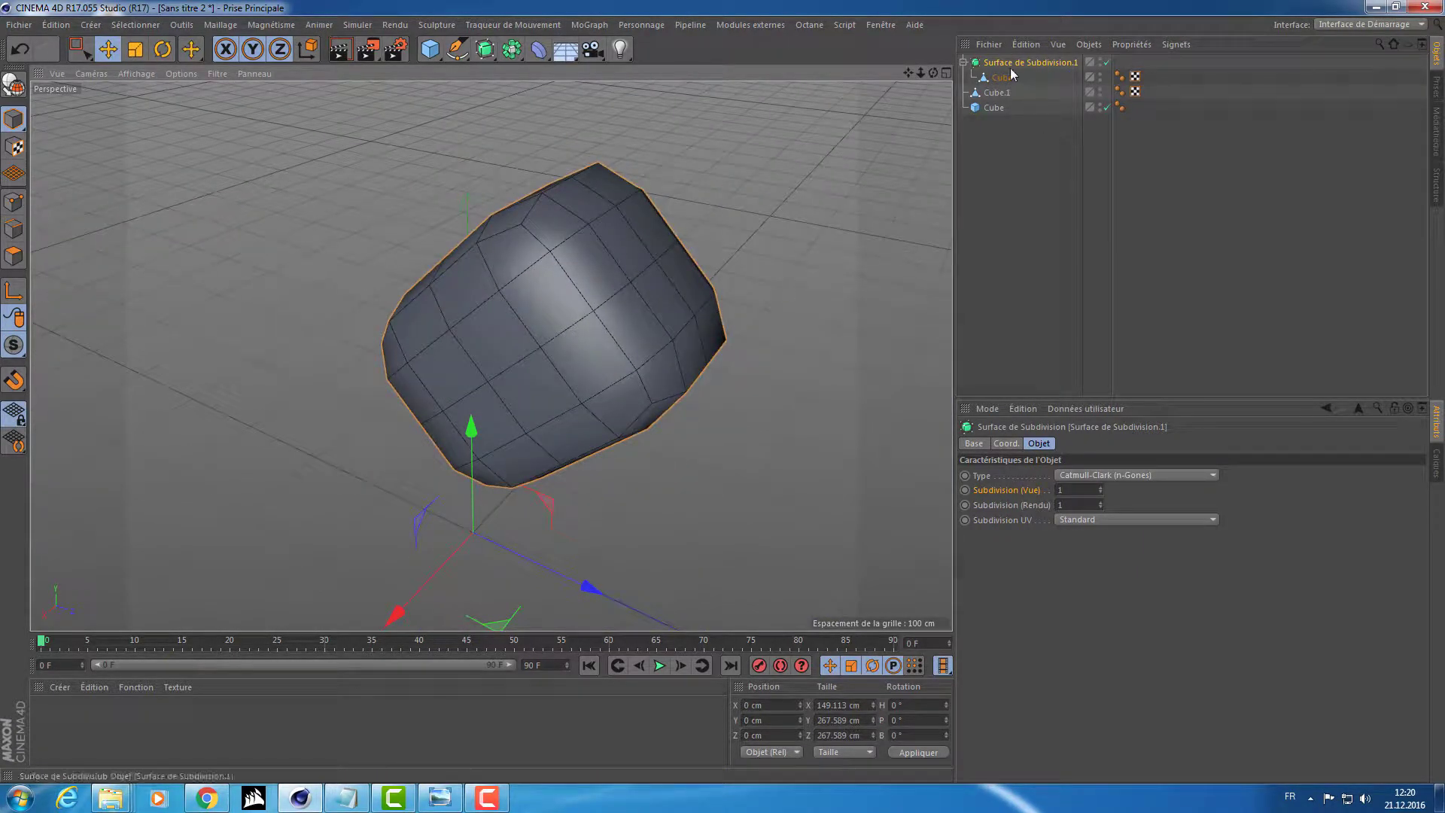
{"action": "left_click_drag", "start_coordinate": [613, 243], "coordinate": [667, 377], "text": "alt"}
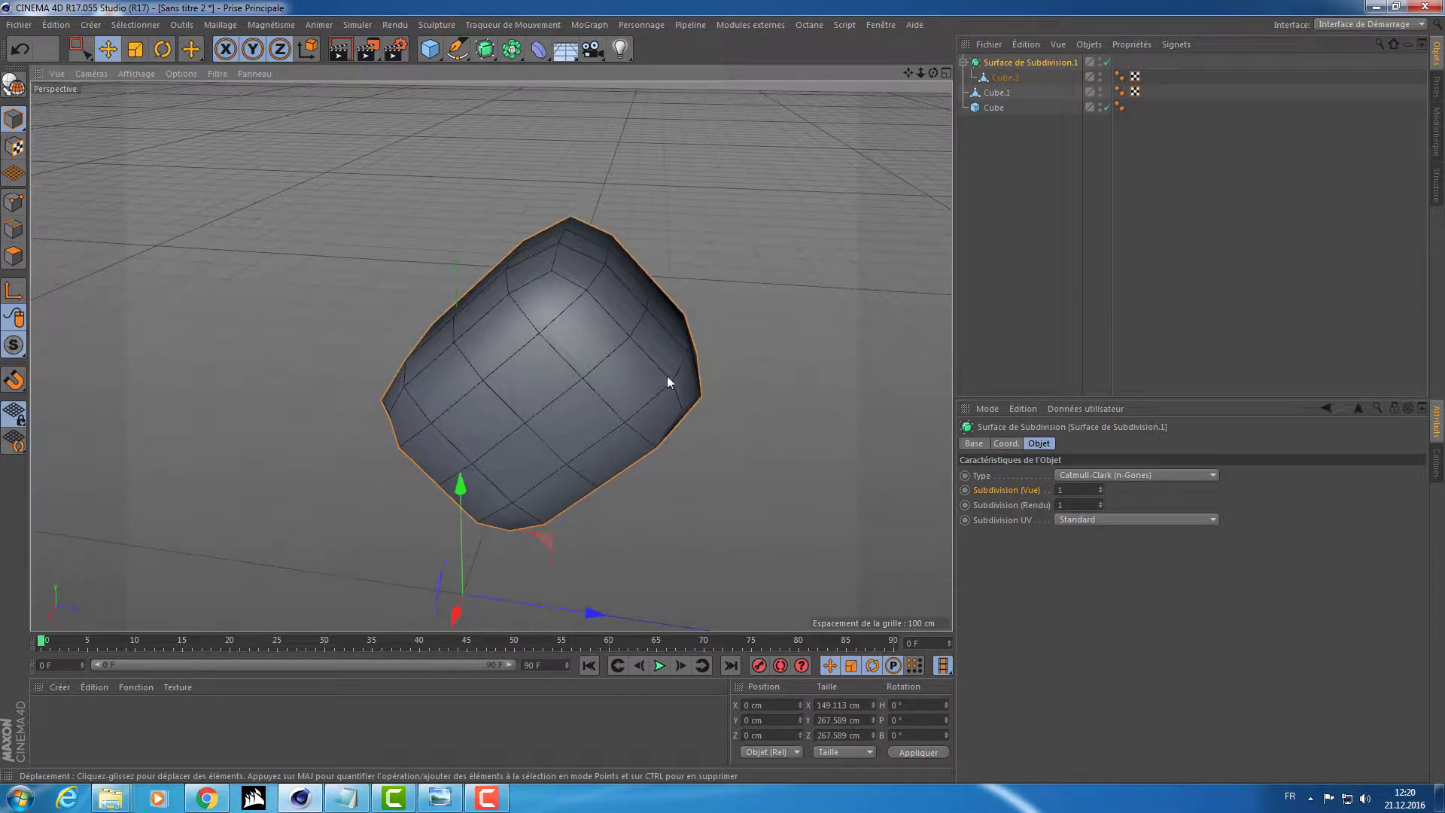
{"action": "left_click_drag", "start_coordinate": [526, 384], "coordinate": [600, 364], "text": "alt"}
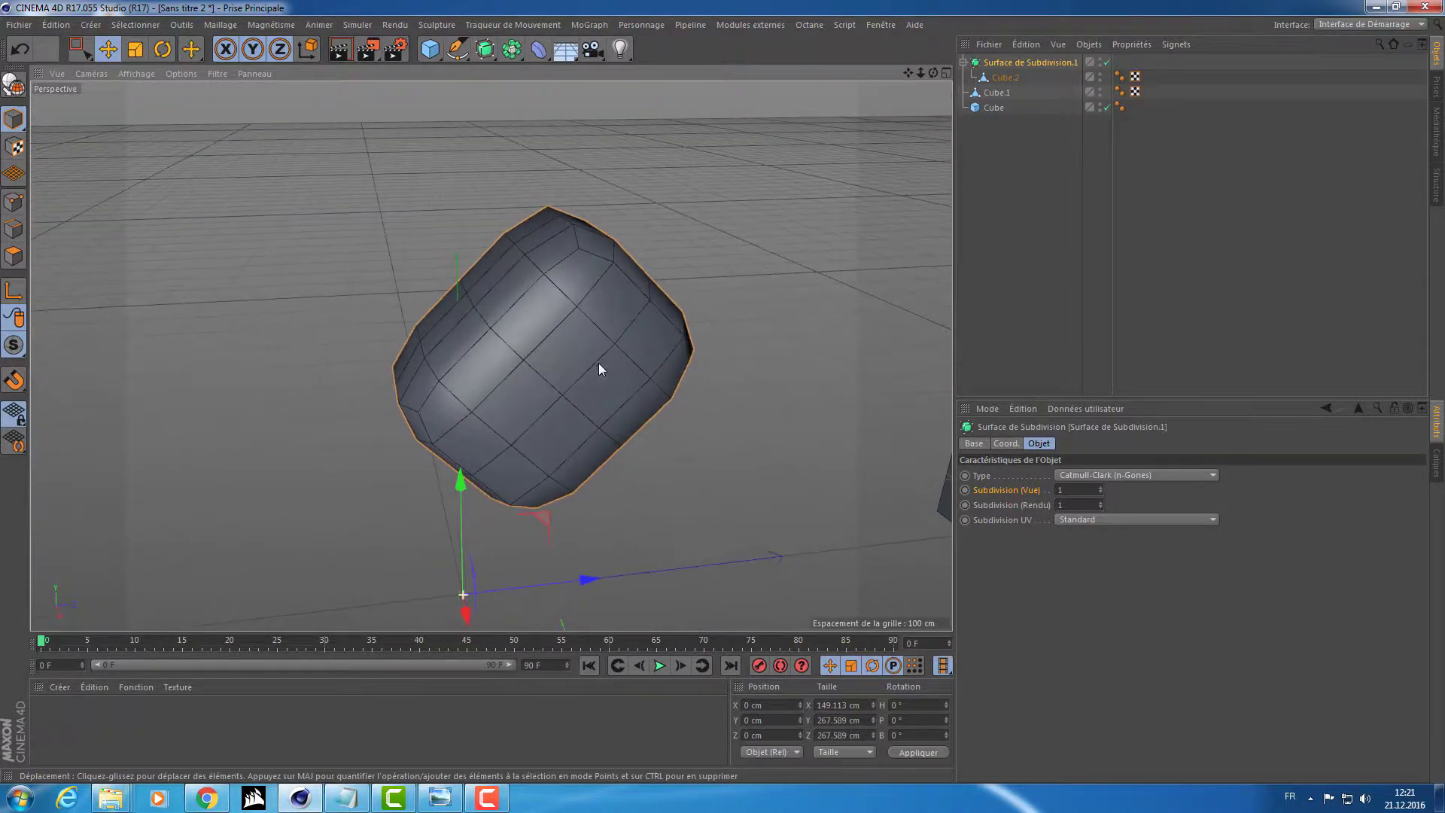
{"action": "left_click", "coordinate": [1105, 62]}
{"action": "left_click_drag", "start_coordinate": [733, 243], "coordinate": [773, 250], "text": "alt"}
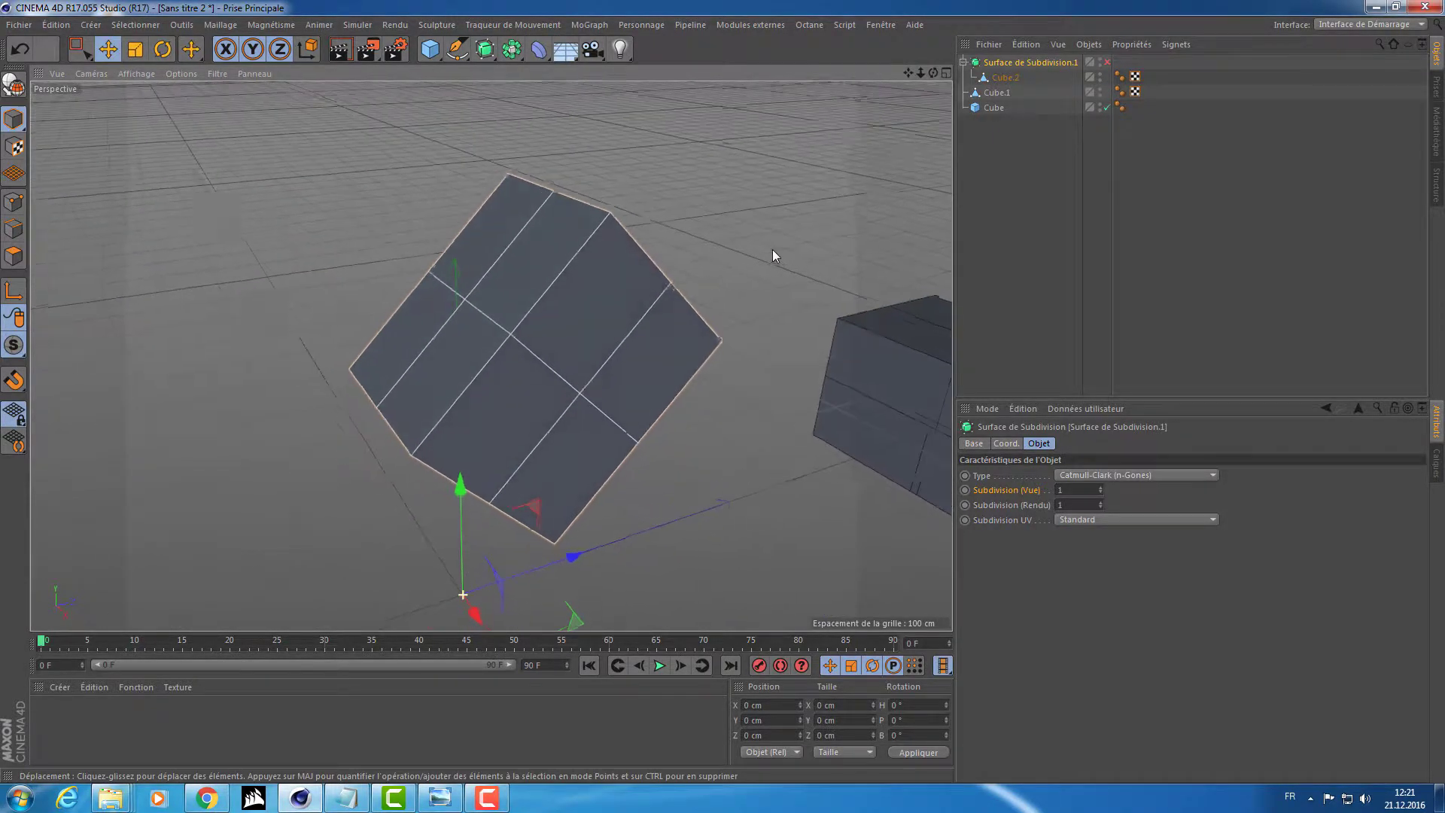
{"action": "left_click", "coordinate": [1107, 63]}
{"action": "left_click_drag", "start_coordinate": [680, 241], "coordinate": [584, 234], "text": "alt"}
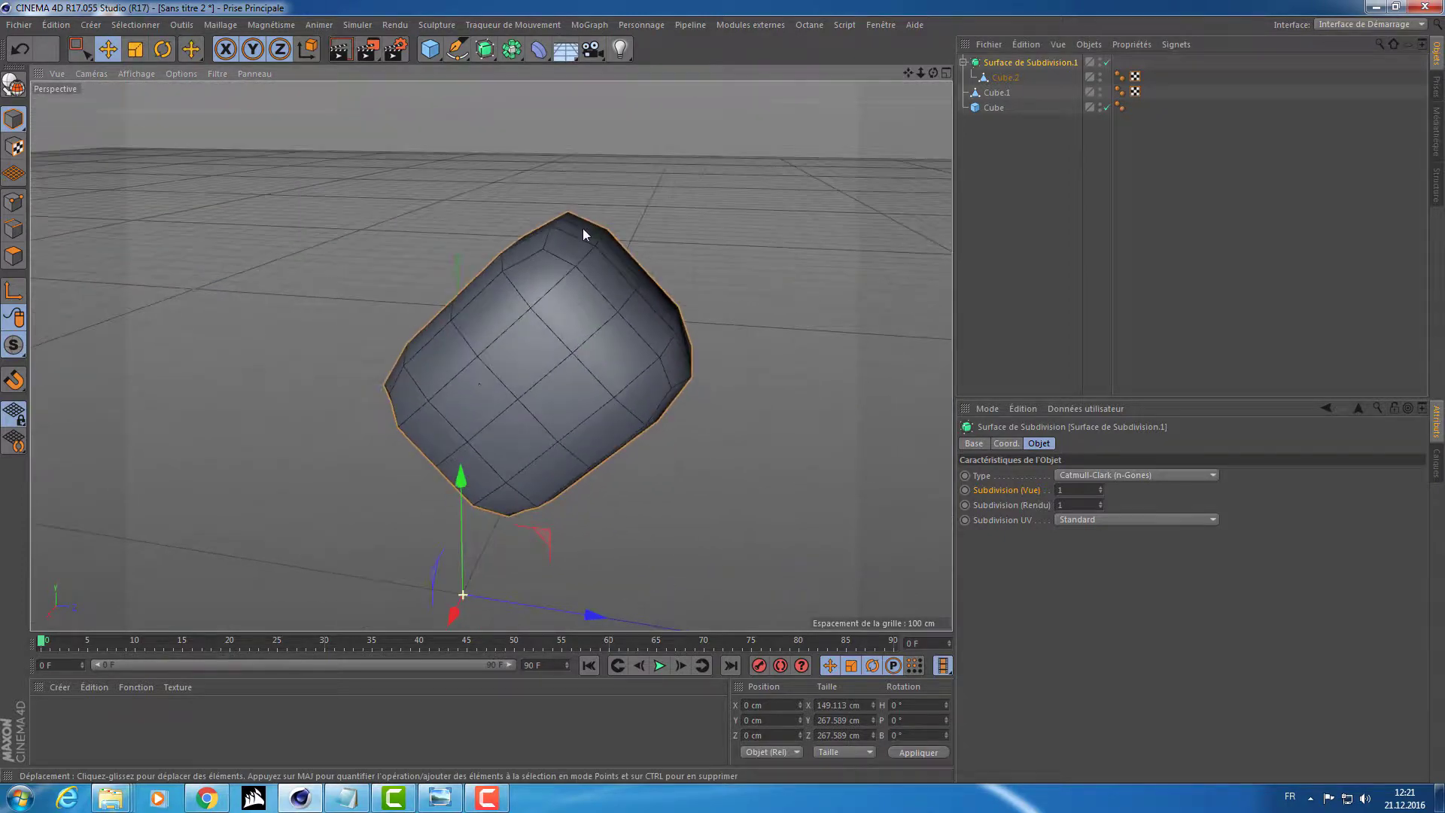
{"action": "left_click_drag", "start_coordinate": [566, 268], "coordinate": [668, 292], "text": "alt"}
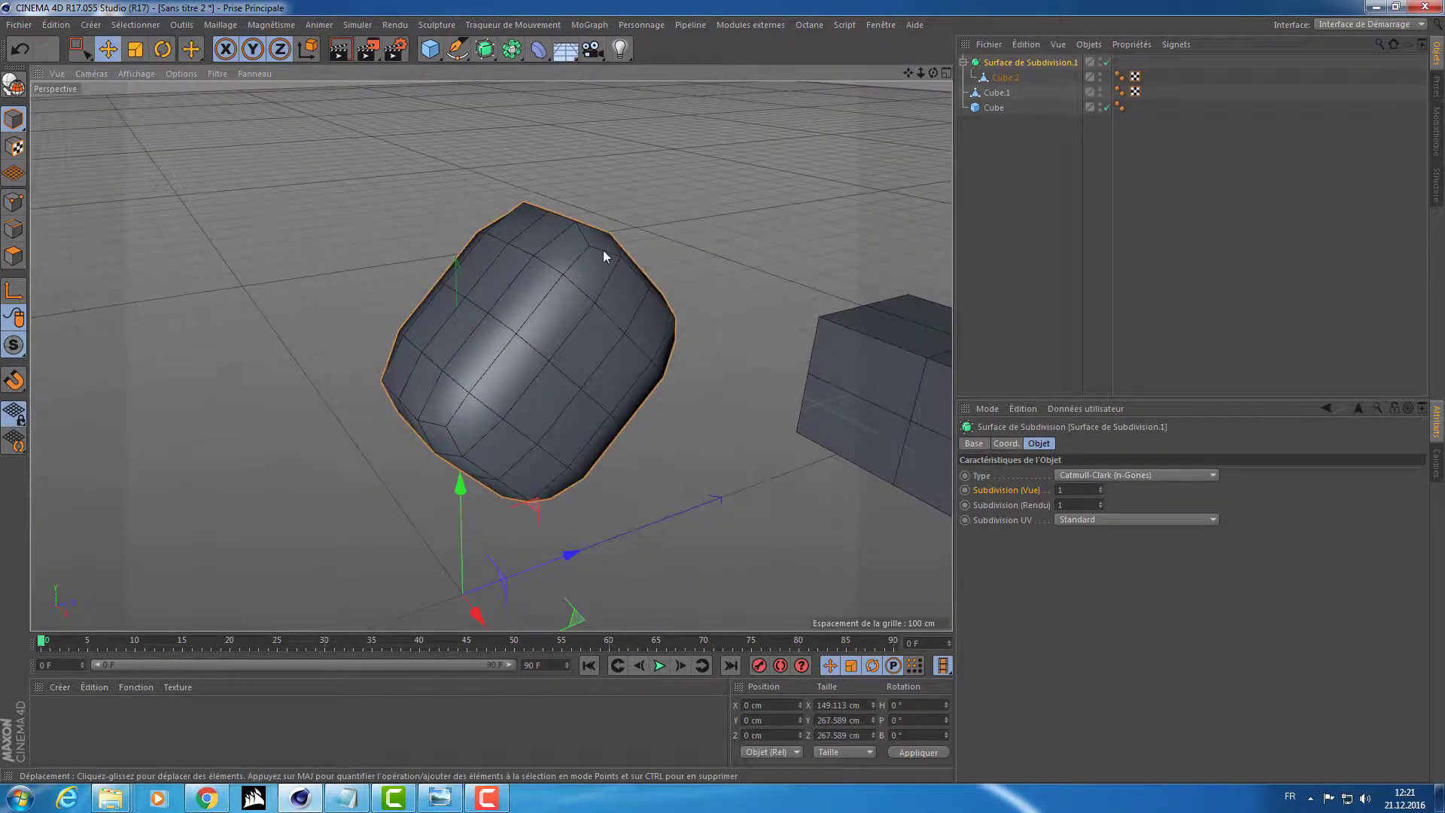
{"action": "left_click_drag", "start_coordinate": [606, 253], "coordinate": [648, 451], "text": "alt"}
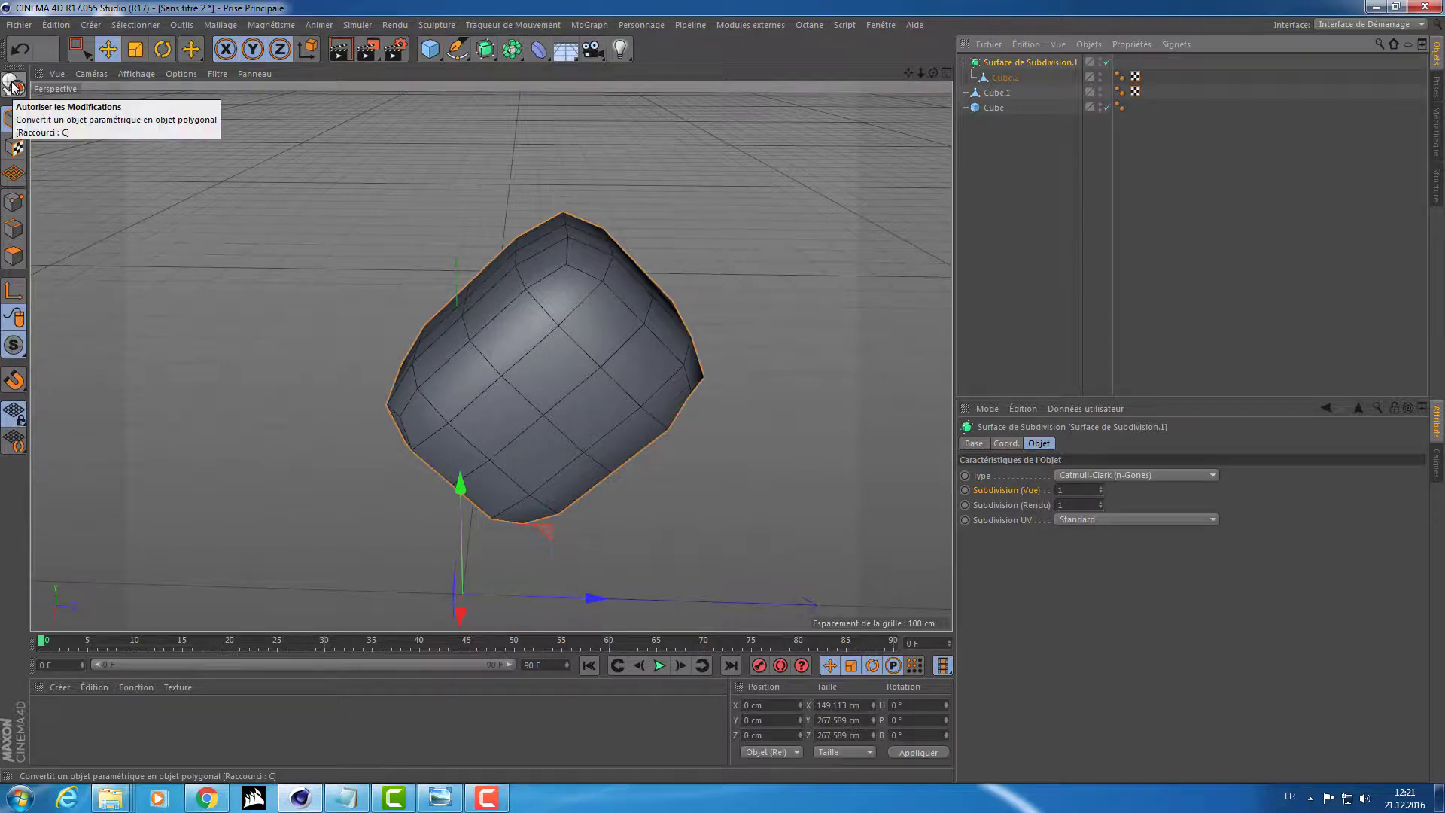
{"action": "left_click_drag", "start_coordinate": [354, 215], "coordinate": [304, 227], "text": "alt"}
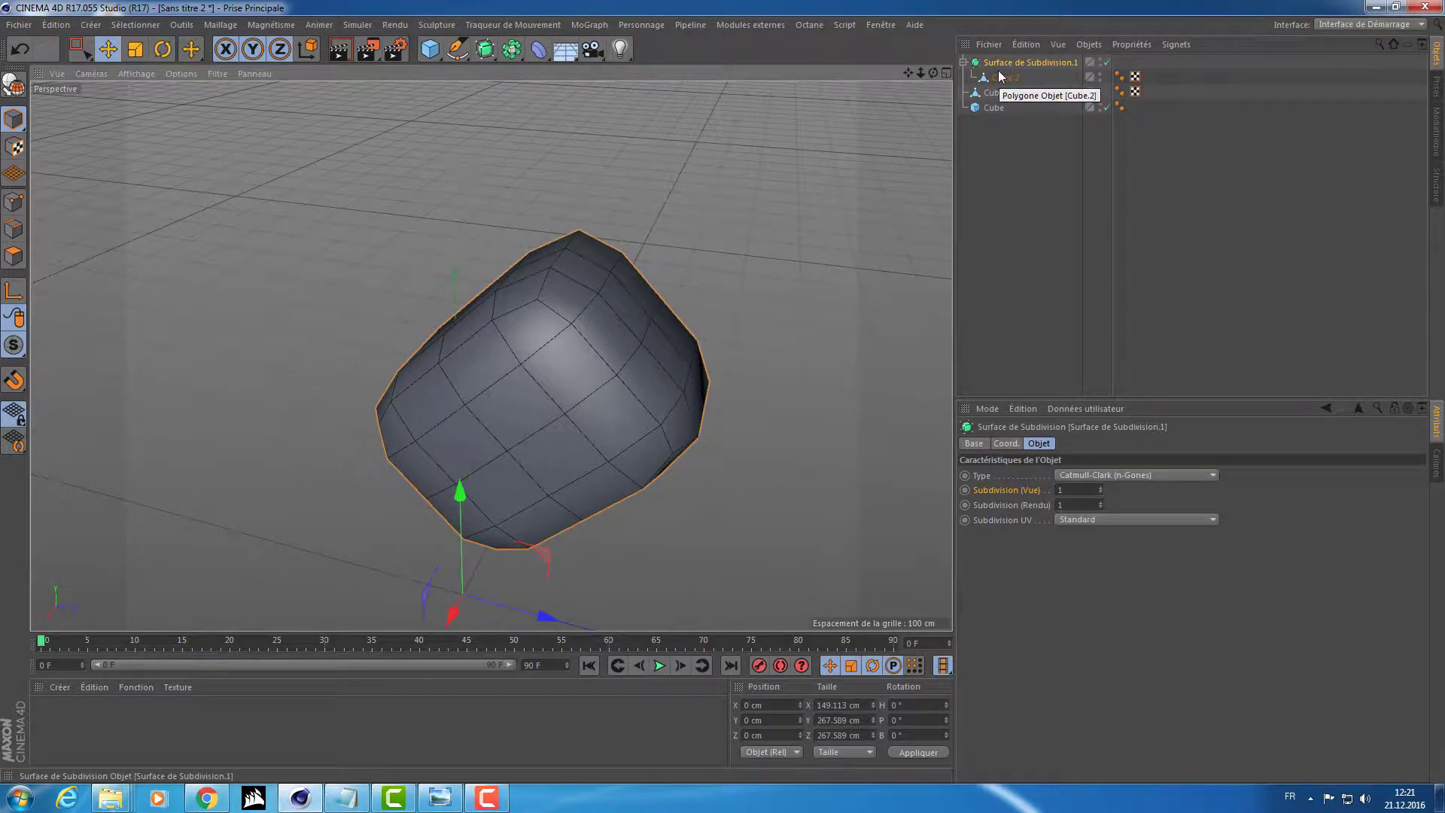
Convert Surface de Subdivision.1 to editable geometry, keeping only Cube.2 by taking it out of the parent null and deleting that null
{"action": "key", "text": "c"}
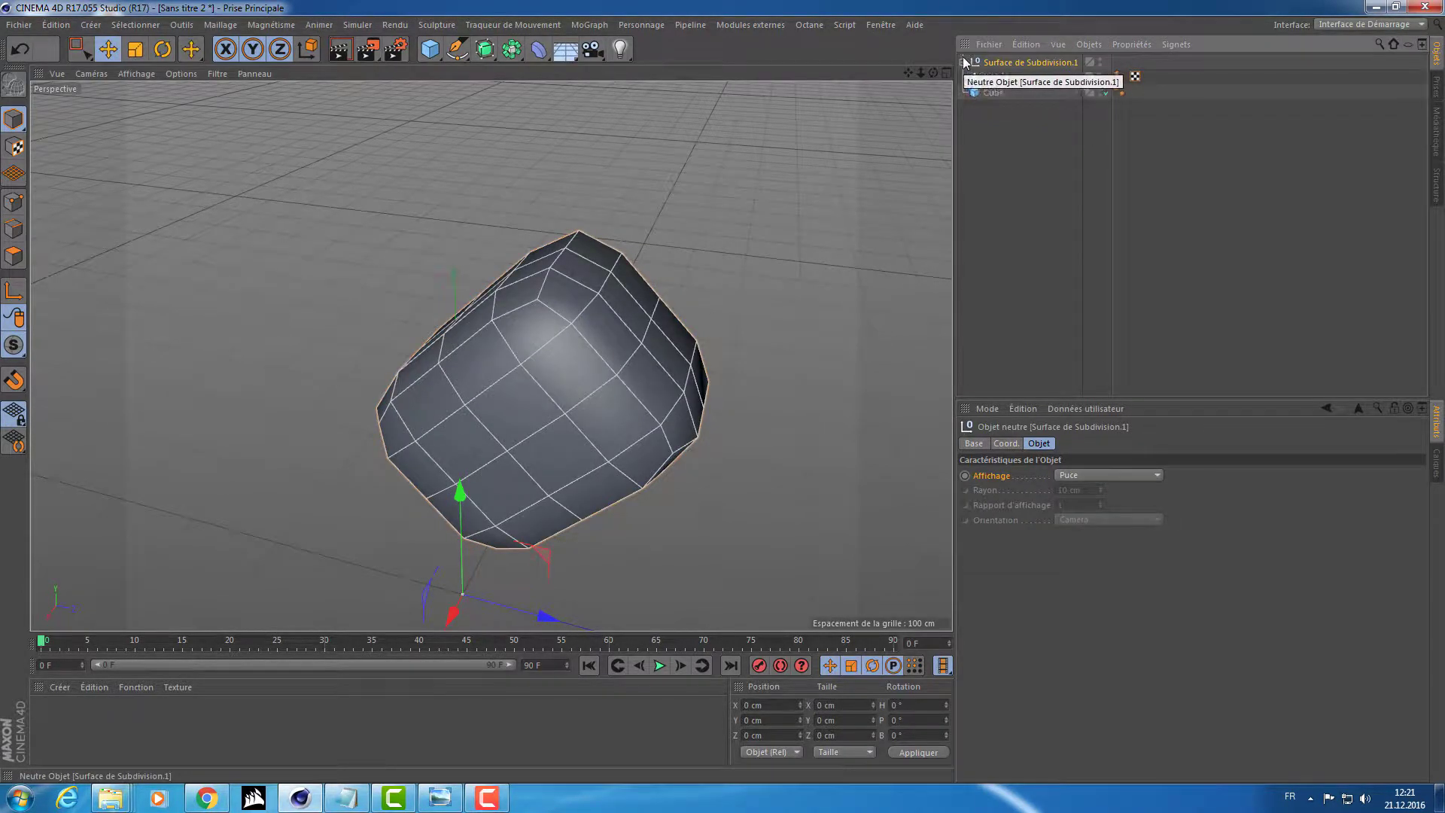
{"action": "left_click", "coordinate": [991, 80]}
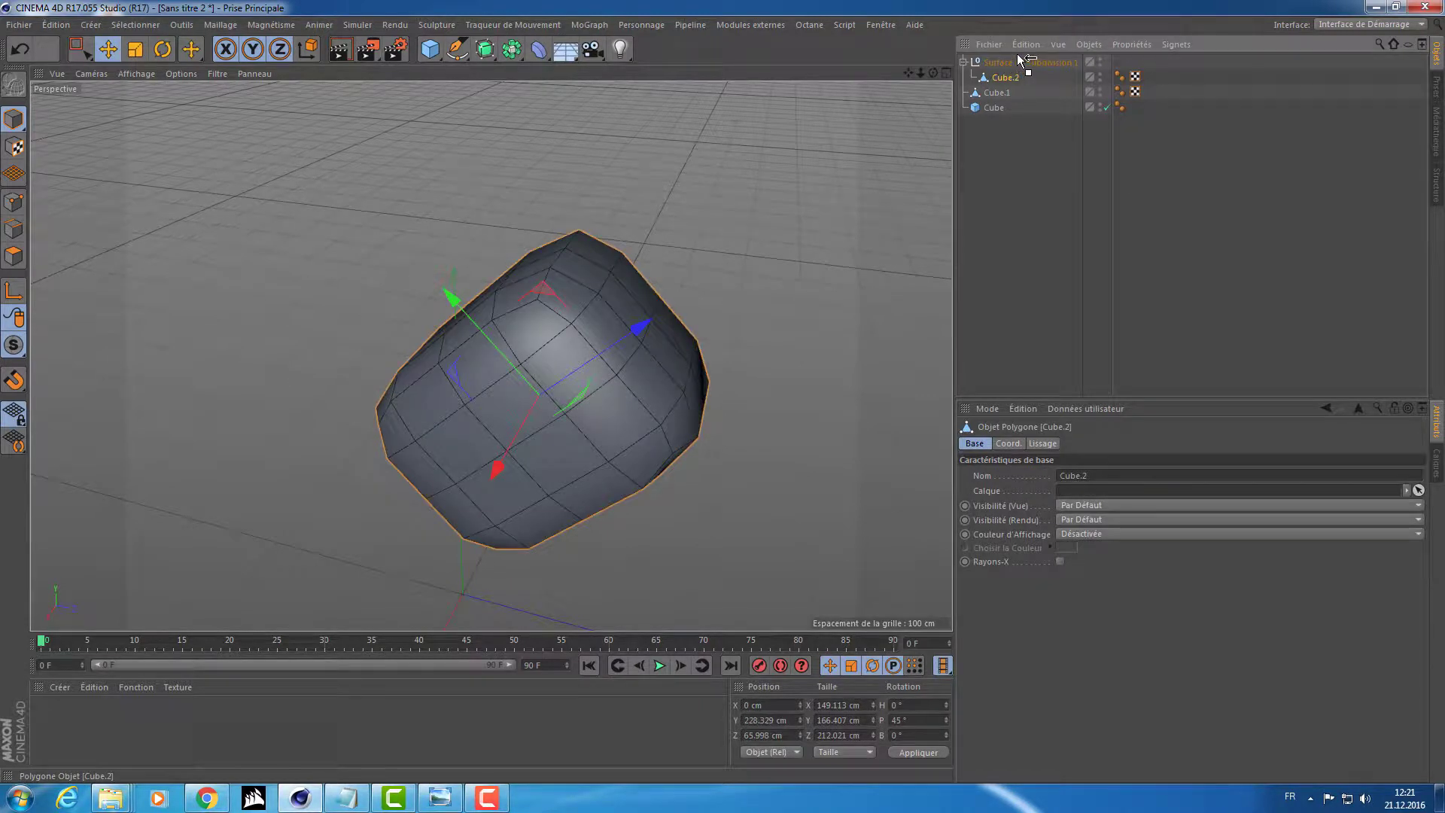
{"action": "left_click_drag", "start_coordinate": [1016, 57], "coordinate": [1016, 58]}
{"action": "left_click", "coordinate": [1009, 77]}
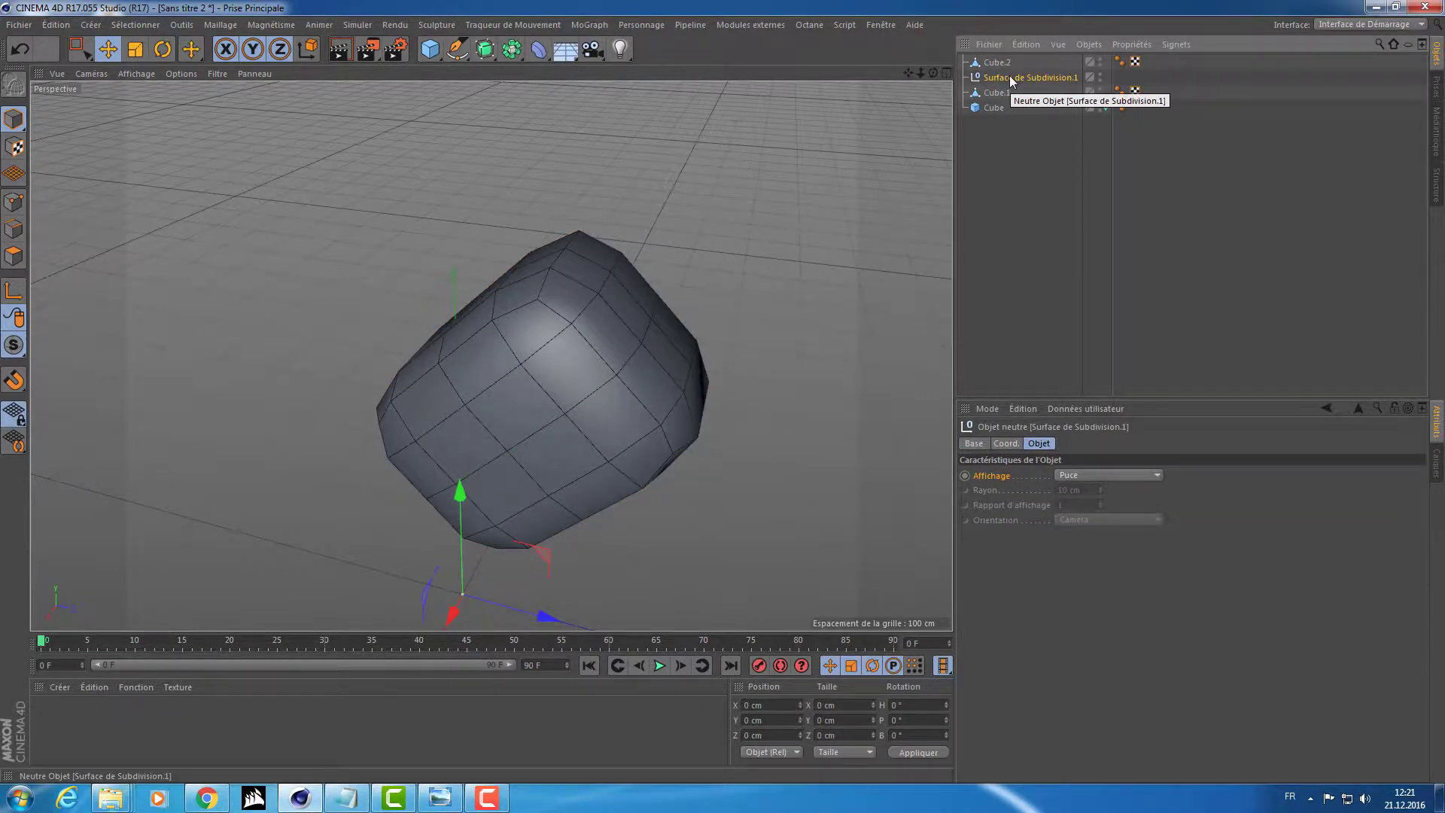
{"action": "key", "text": "Delete"}
Show the points of Cube.2 and select a single point on its upper part to examine the converted mesh
{"action": "left_click", "coordinate": [997, 63]}
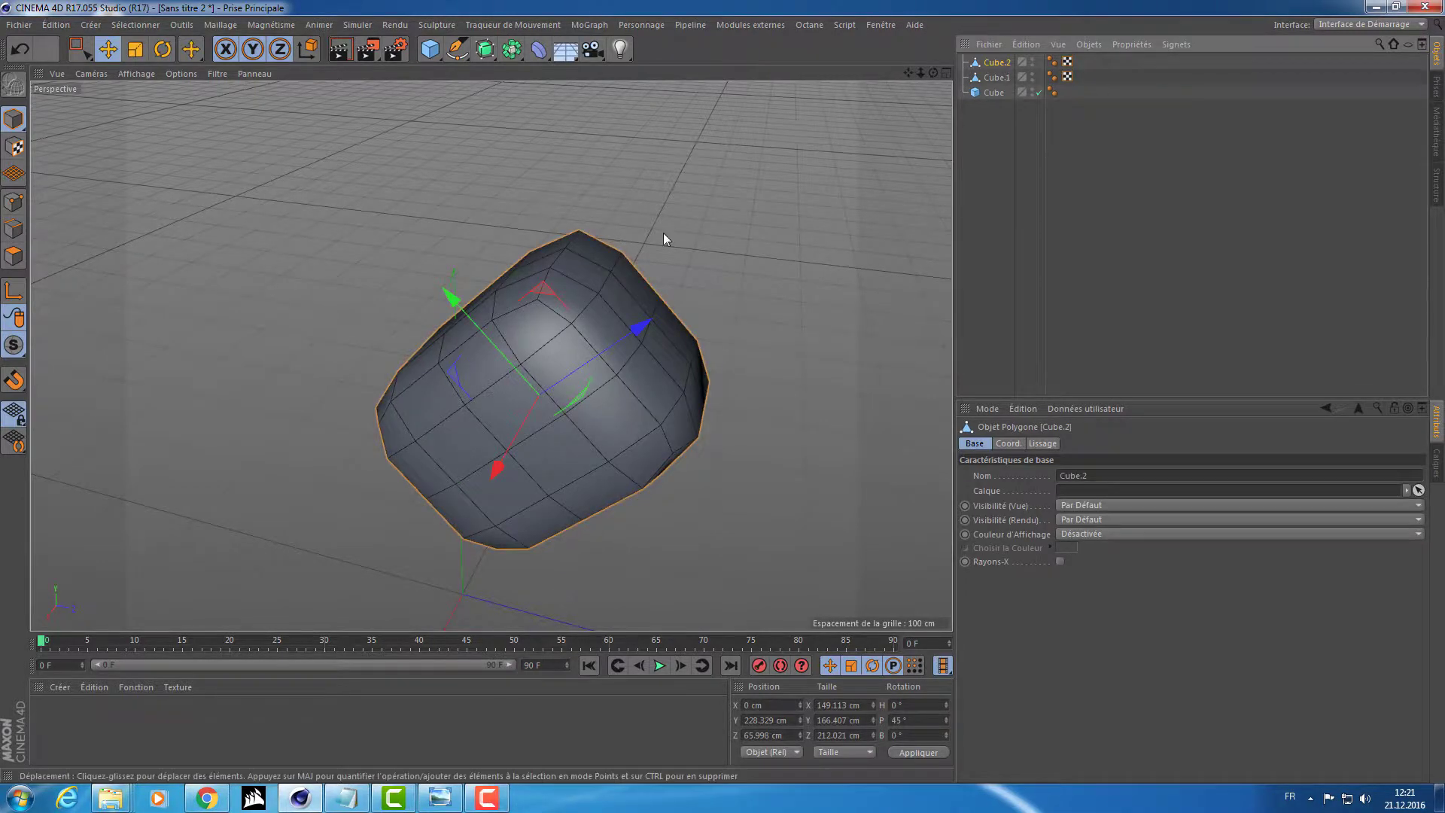
{"action": "left_click", "coordinate": [14, 201]}
{"action": "left_click_drag", "start_coordinate": [490, 426], "coordinate": [543, 322], "text": "alt"}
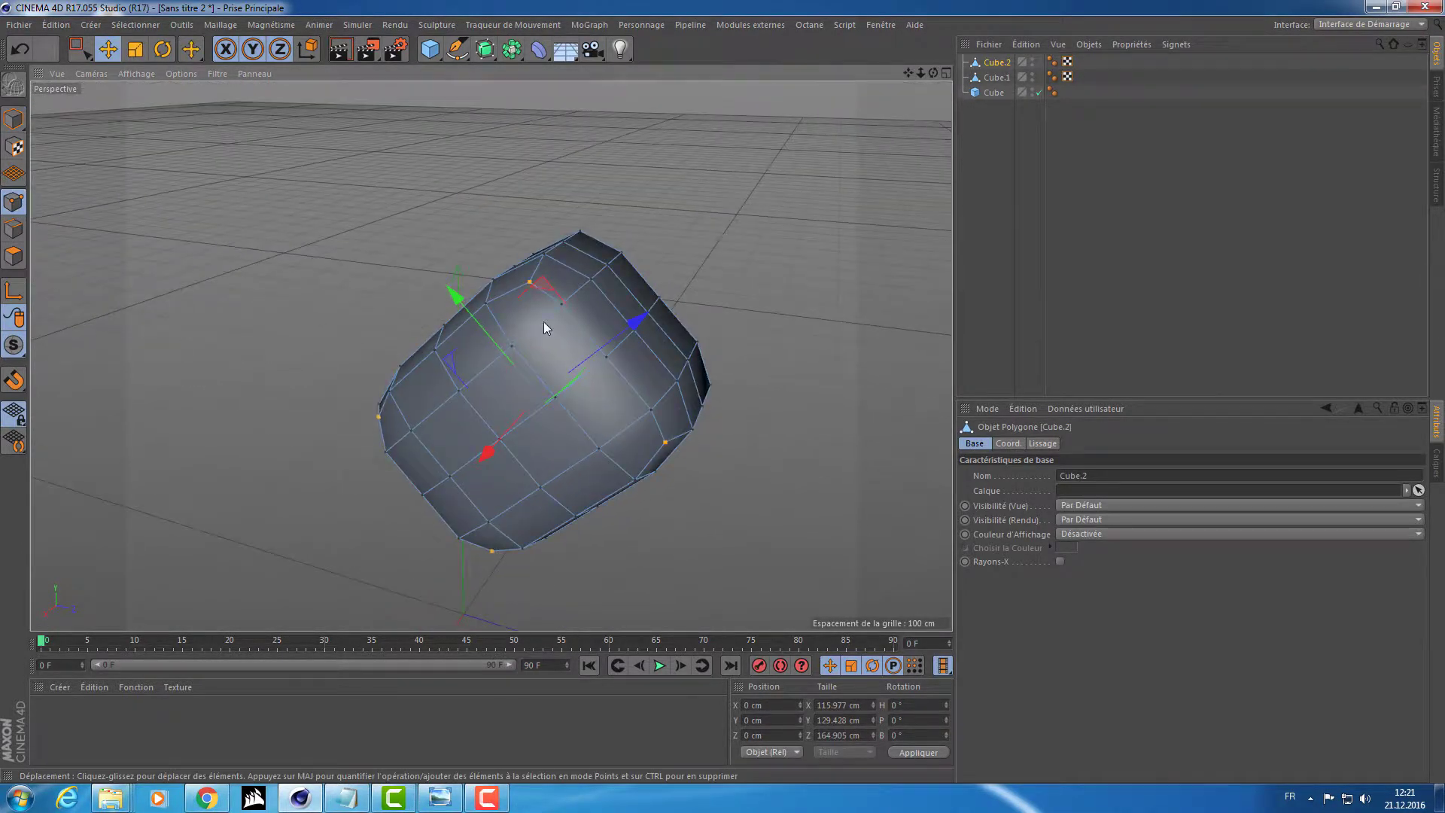
{"action": "scroll", "coordinate": [563, 304], "scroll_direction": "up", "scroll_amount": 3}
{"action": "left_click", "coordinate": [565, 300]}
{"action": "left_click_drag", "start_coordinate": [446, 344], "coordinate": [824, 287], "text": "alt"}
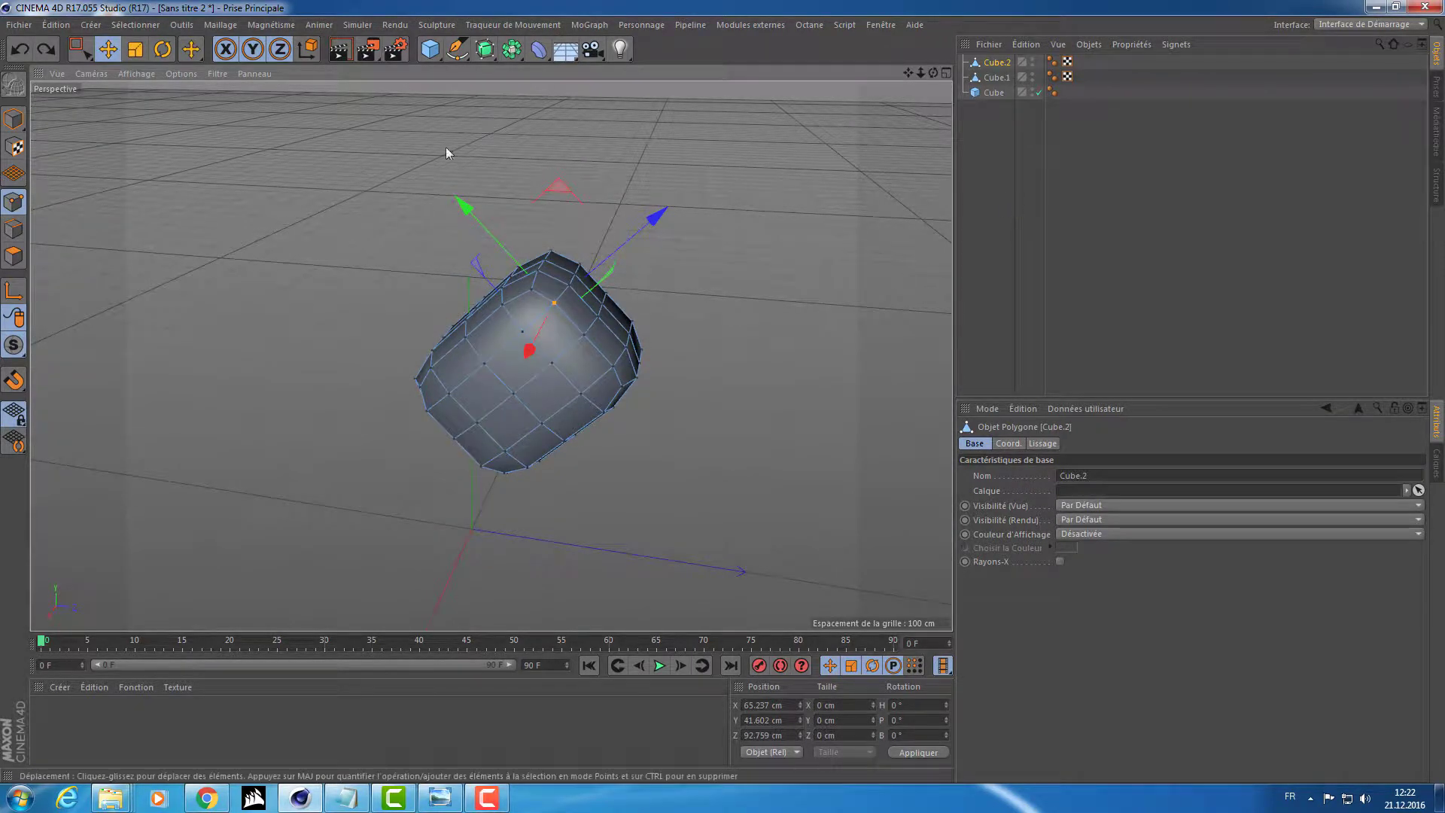
Return to model mode and delete Cube.2, Cube.1 and Cube from the scene
{"action": "left_click", "coordinate": [14, 119]}
{"action": "left_click_drag", "start_coordinate": [445, 274], "coordinate": [500, 288], "text": "alt"}
{"action": "left_click_drag", "start_coordinate": [998, 140], "coordinate": [971, 57]}
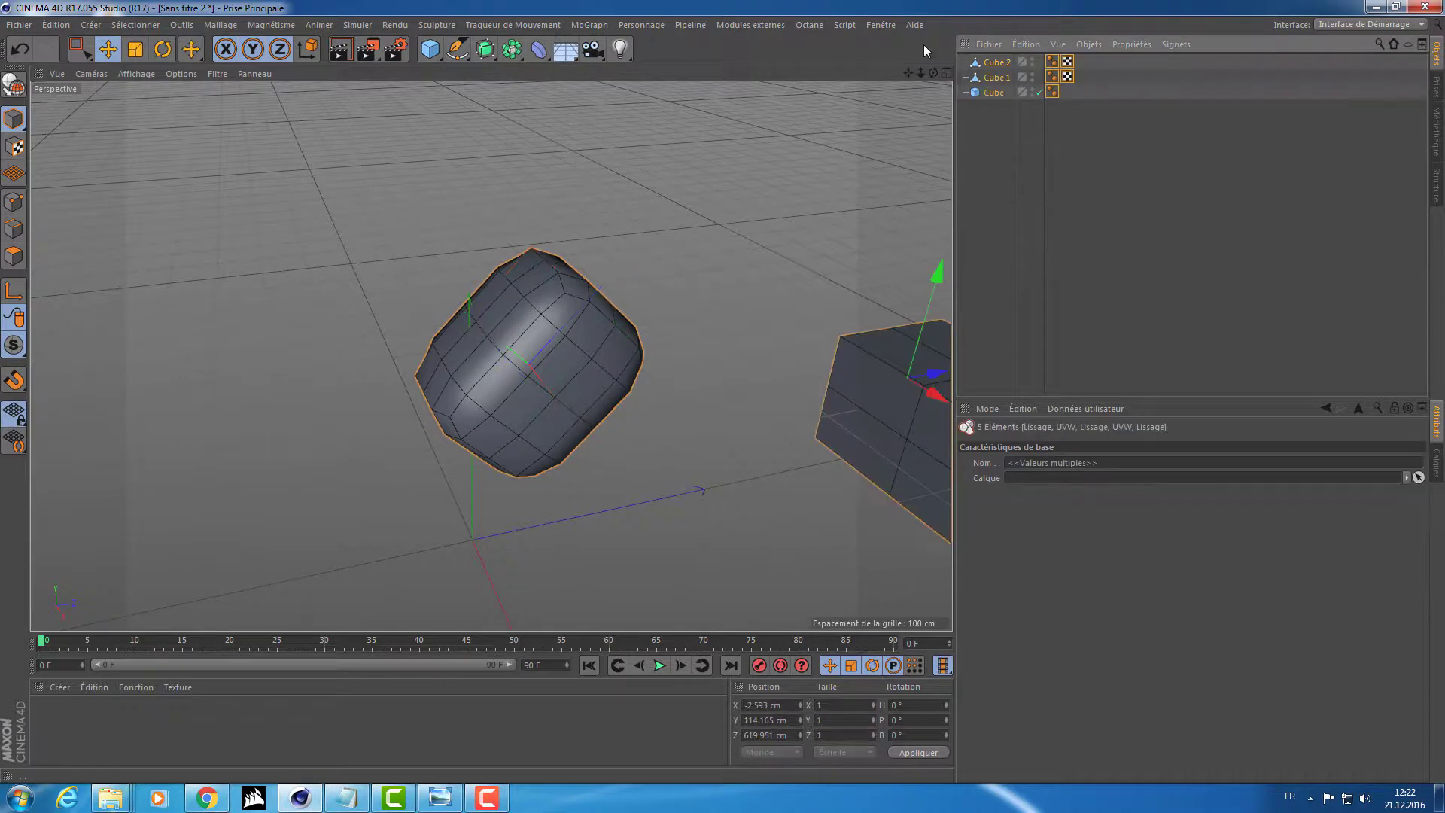
{"action": "key", "text": "Delete"}
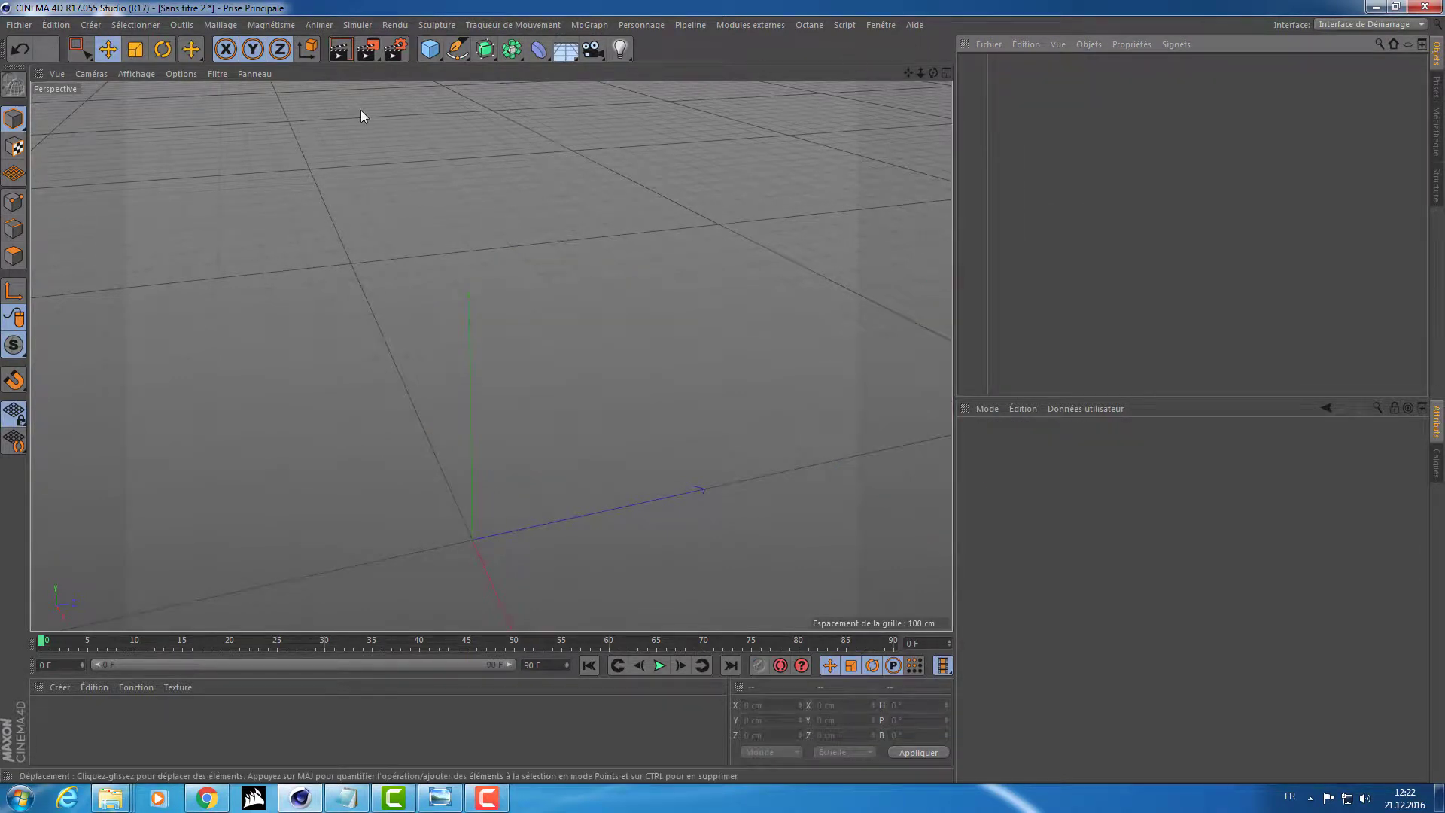
Add a Cylindre primitive to the empty scene and frame it in the perspective view
{"action": "left_click", "coordinate": [432, 52]}
{"action": "left_click", "coordinate": [845, 80]}
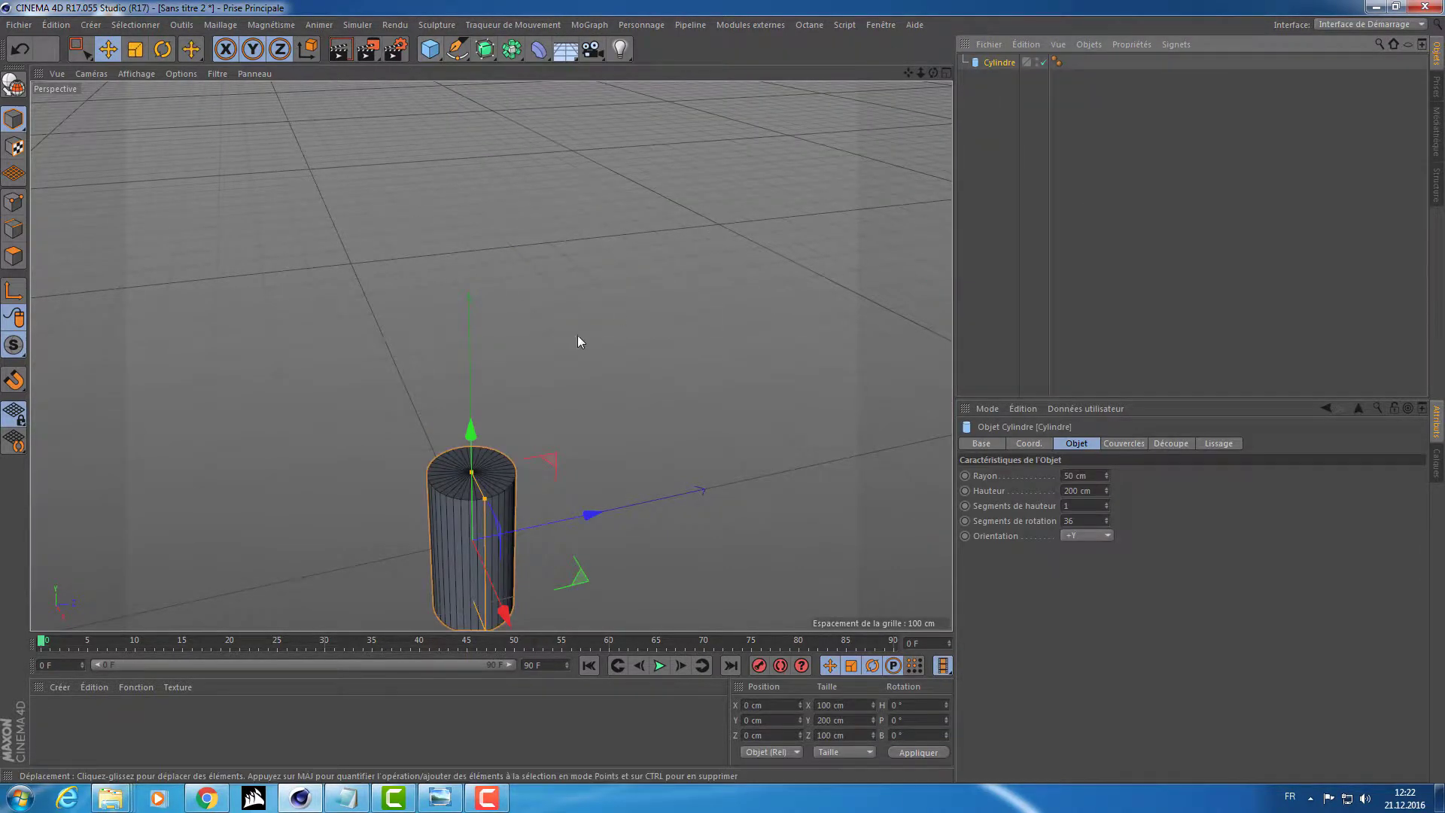
{"action": "left_click_drag", "start_coordinate": [534, 528], "coordinate": [544, 486], "text": "alt"}
{"action": "middle_click_drag", "start_coordinate": [544, 486], "coordinate": [522, 323], "text": "alt"}
{"action": "left_click_drag", "start_coordinate": [521, 322], "coordinate": [526, 374], "text": "alt"}
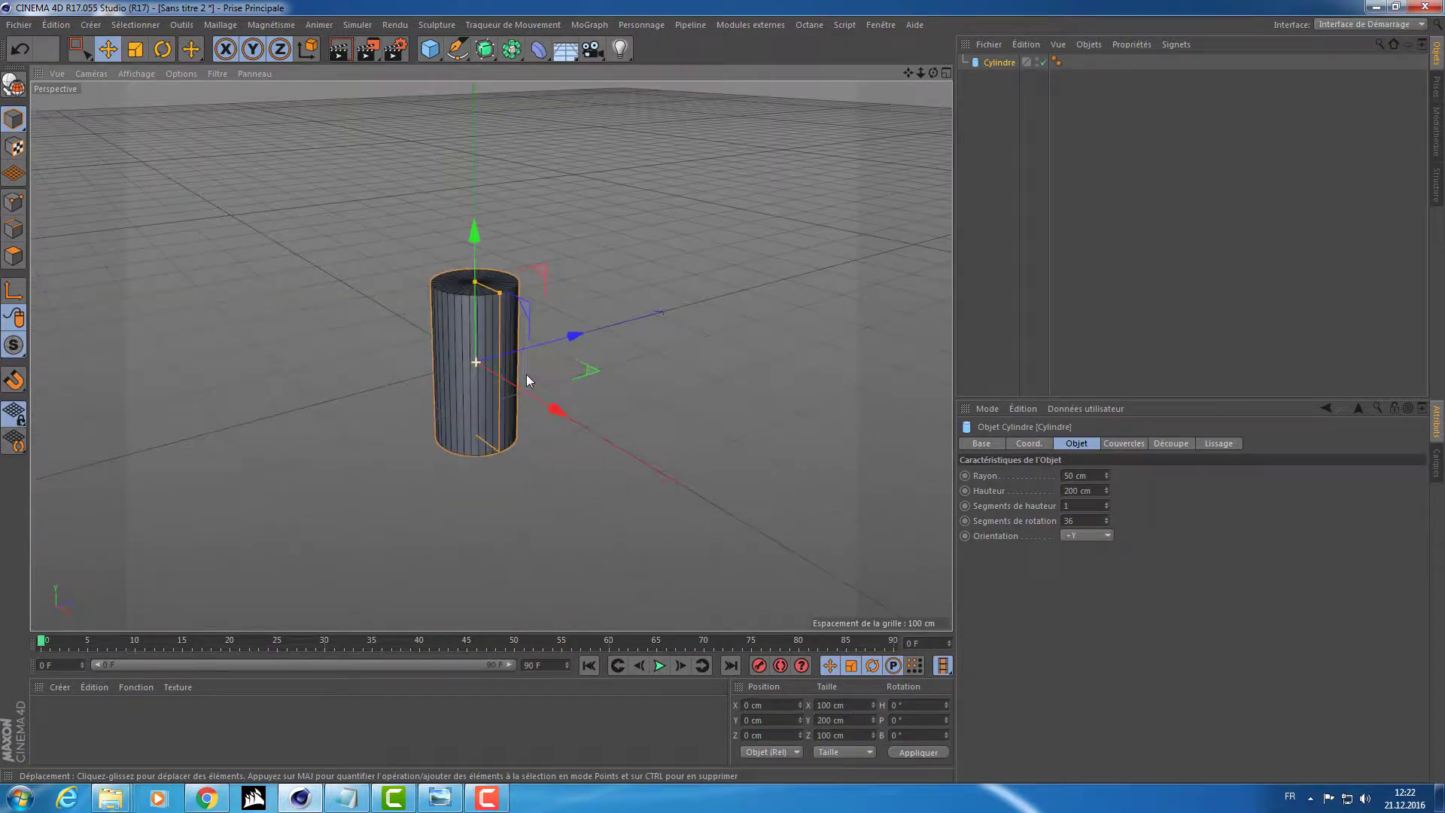
Widen the cylinder freehand to a radius of about 107 cm
{"action": "left_click_drag", "start_coordinate": [494, 299], "coordinate": [531, 307]}
{"action": "left_click_drag", "start_coordinate": [451, 370], "coordinate": [480, 364], "text": "alt"}
{"action": "right_click_drag", "start_coordinate": [480, 364], "coordinate": [543, 365], "text": "alt"}
{"action": "left_click_drag", "start_coordinate": [544, 364], "coordinate": [516, 360], "text": "alt"}
{"action": "left_click_drag", "start_coordinate": [497, 140], "coordinate": [688, 238], "text": "alt"}
Set the cylinder's rotation segments (Segments de rotation) to 8
{"action": "double_click", "coordinate": [1070, 520]}
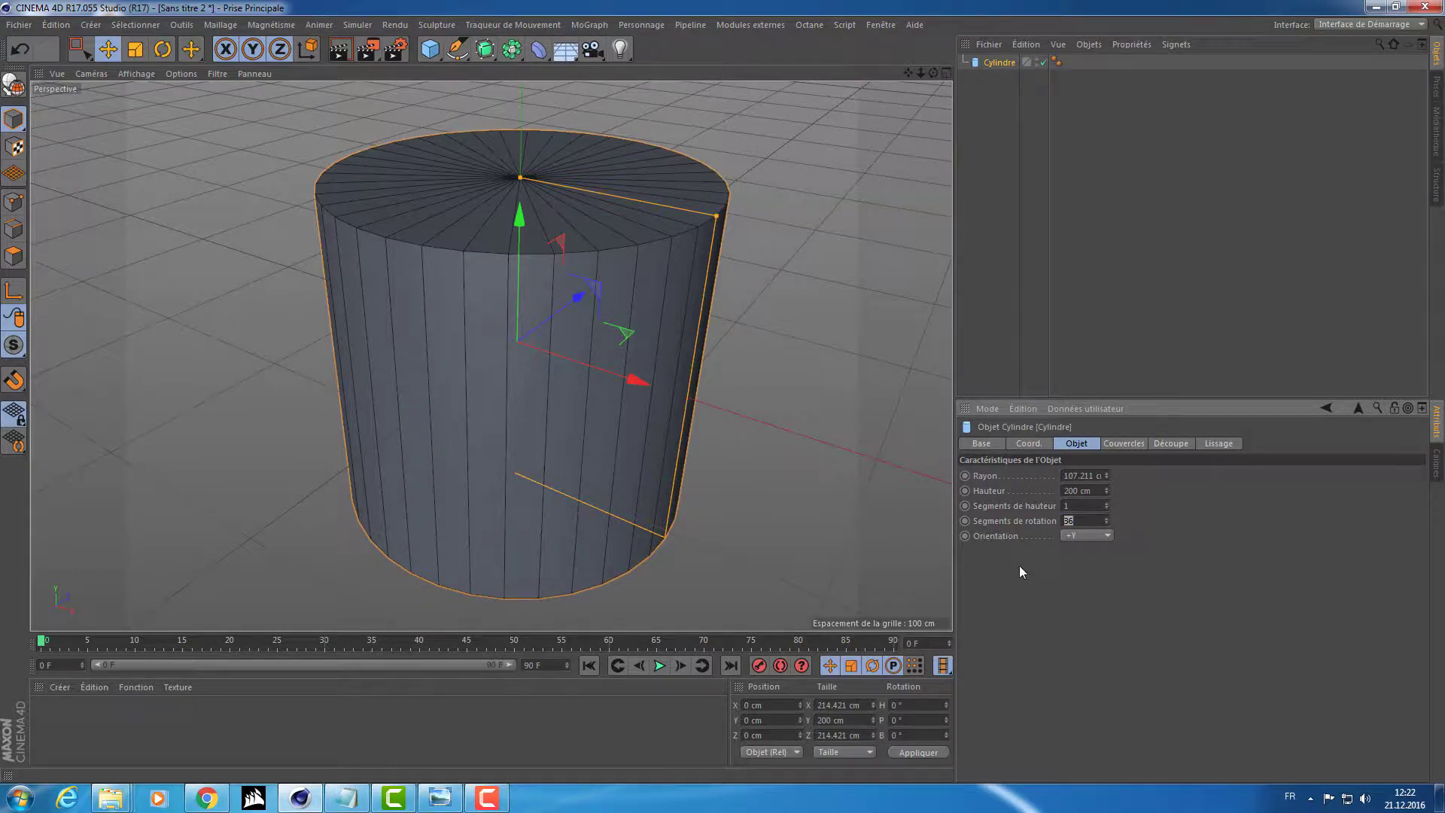
{"action": "type", "text": "8"}
{"action": "key", "text": "Return"}
{"action": "mouse_move", "coordinate": [656, 327]}
{"action": "left_mouse_down", "text": "alt"}
{"action": "mouse_move", "coordinate": [557, 341]}
{"action": "mouse_move", "coordinate": [670, 334]}
{"action": "mouse_move", "coordinate": [656, 321]}
{"action": "left_mouse_up", "text": "alt"}
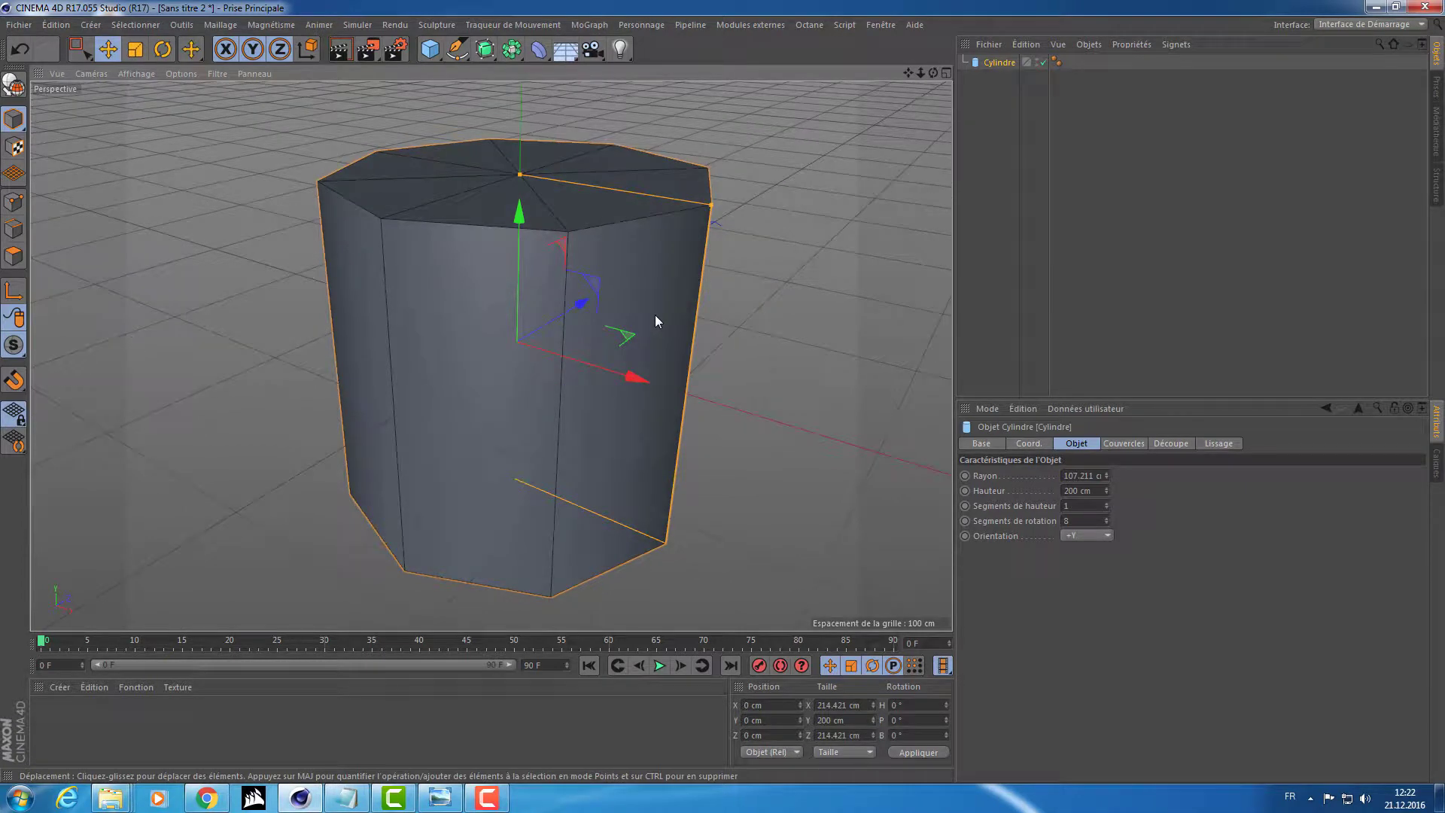
Add a Surface de Subdivision object and make Cylindre its child to smooth it
{"action": "left_click", "coordinate": [485, 50]}
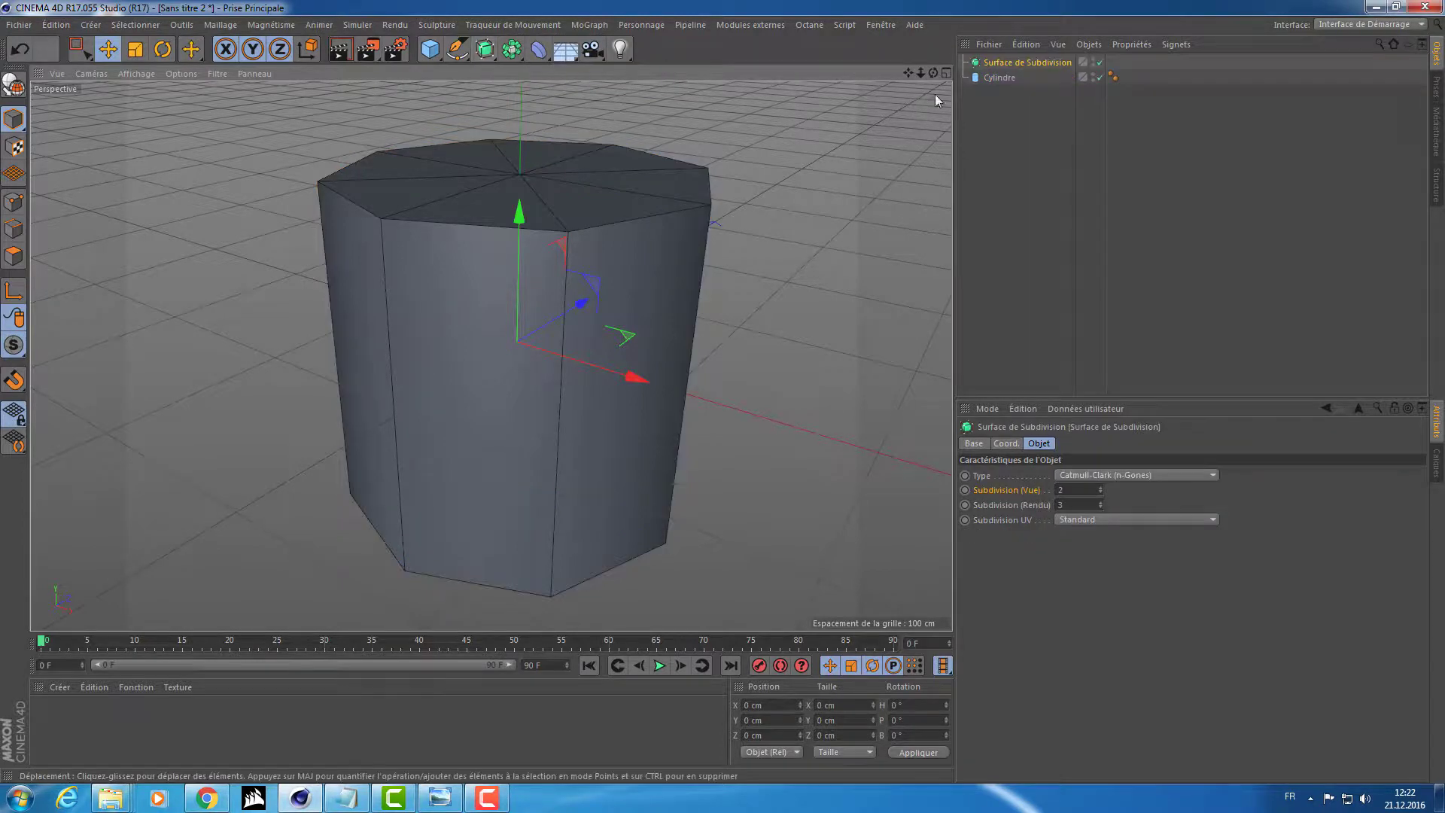
{"action": "left_click_drag", "start_coordinate": [986, 76], "coordinate": [998, 66]}
{"action": "left_click", "coordinate": [997, 67]}
{"action": "left_click_drag", "start_coordinate": [751, 126], "coordinate": [565, 149], "text": "alt"}
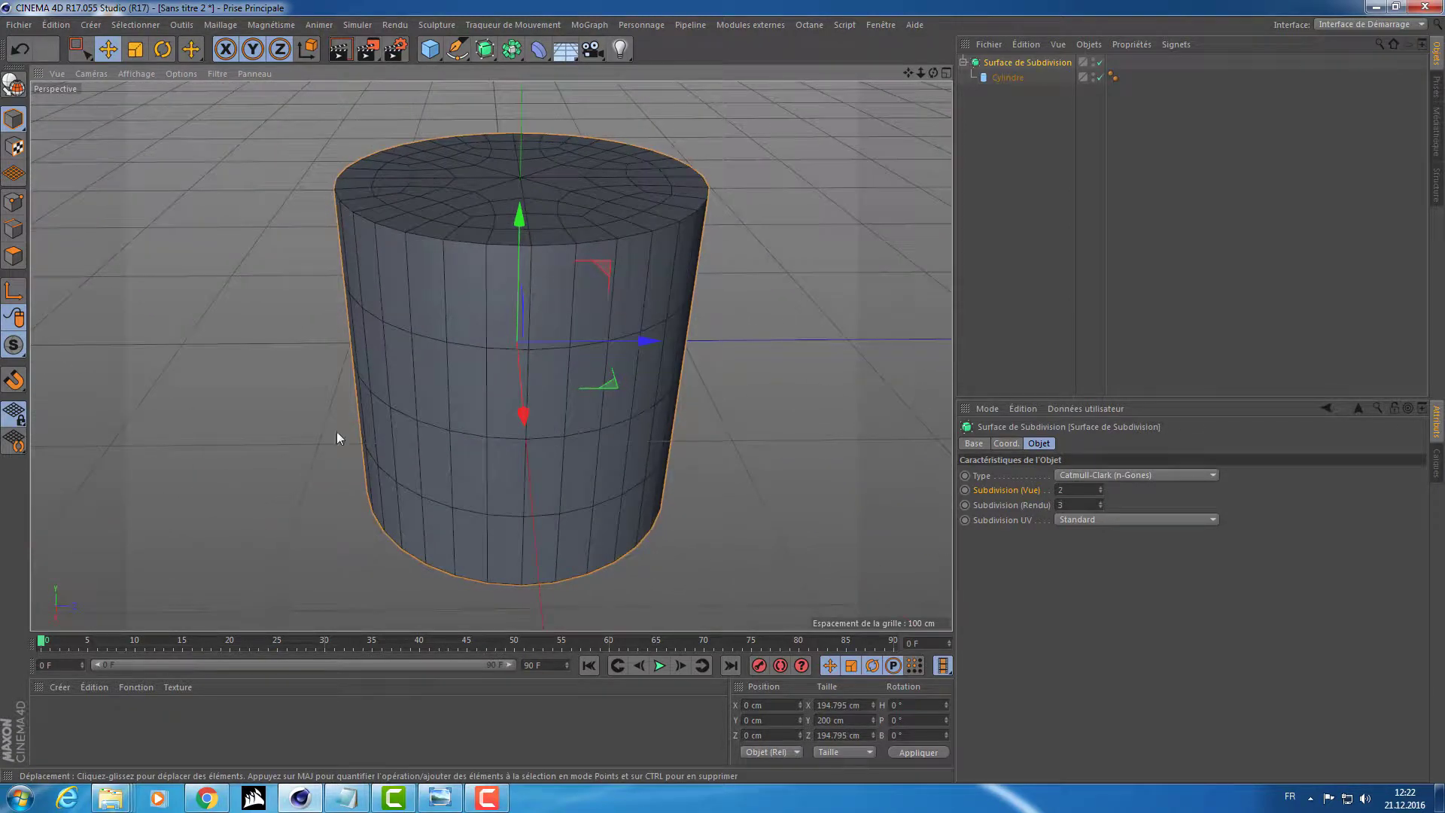
{"action": "left_click_drag", "start_coordinate": [747, 347], "coordinate": [422, 255], "text": "alt"}
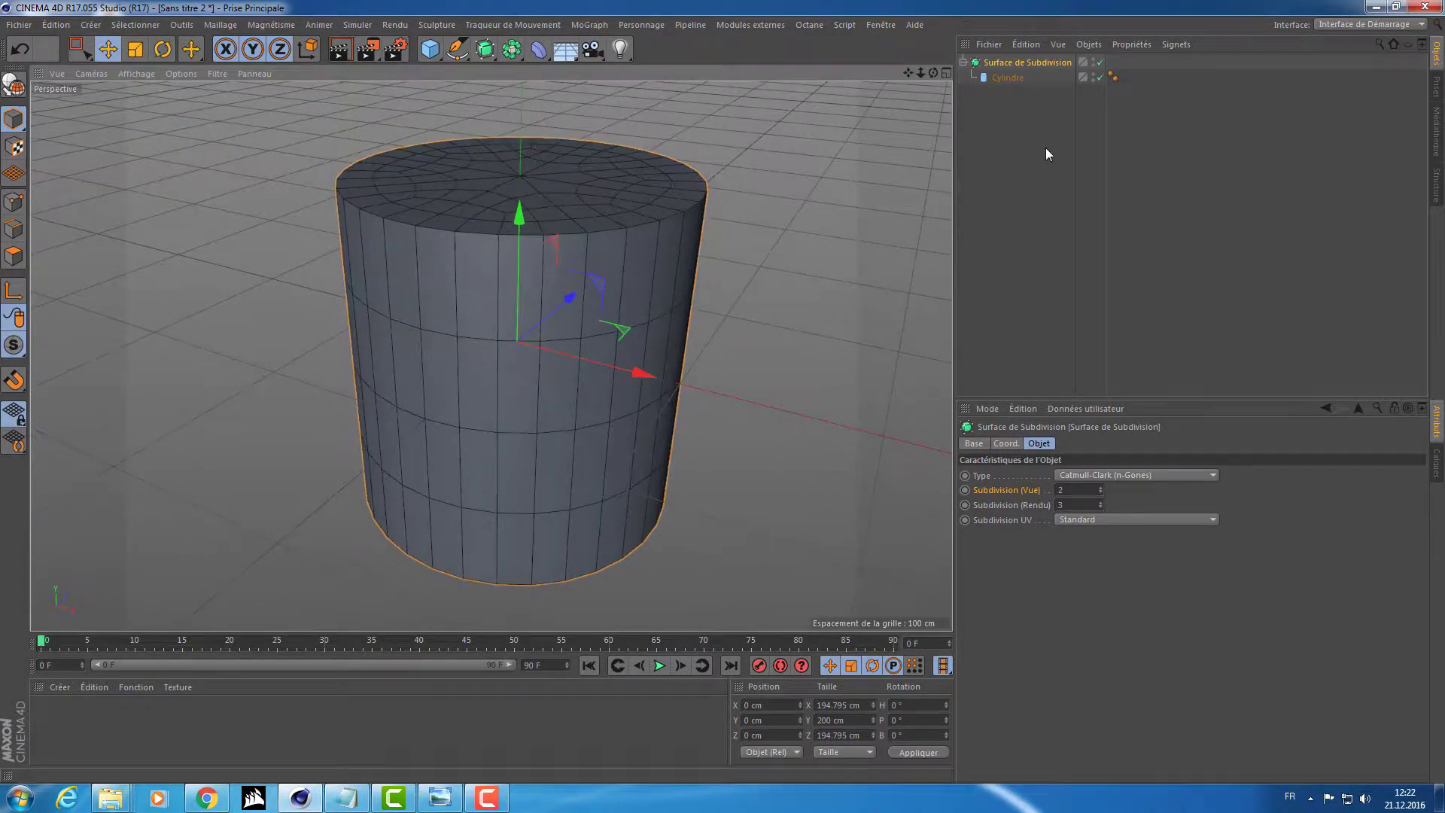
Toggle the Surface de Subdivision repeatedly to compare the eight-sided cylinder with its smoothed version, leaving it enabled
{"action": "left_click", "coordinate": [1100, 63]}
{"action": "left_click", "coordinate": [1100, 63]}
{"action": "left_click", "coordinate": [1100, 62]}
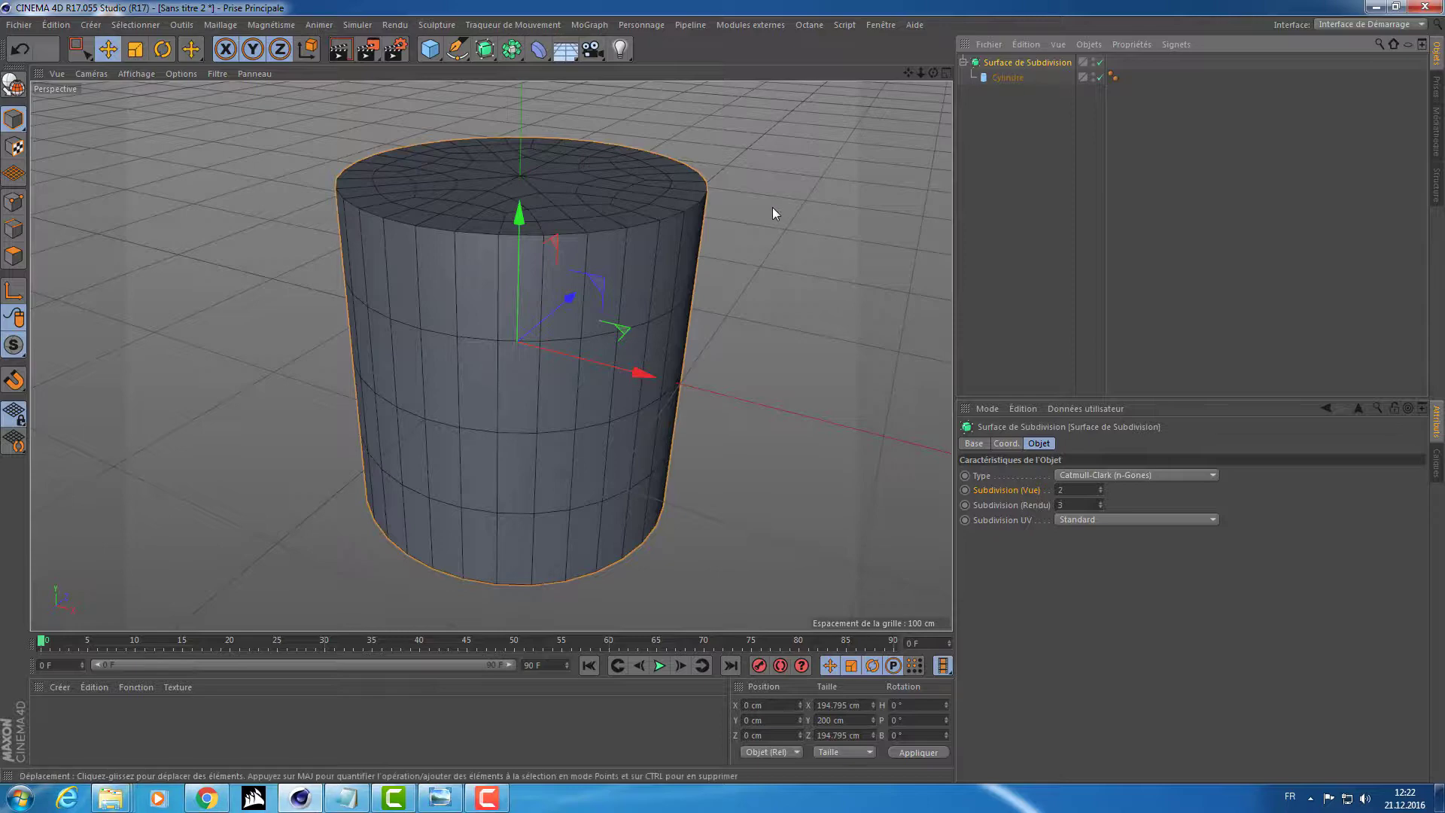
{"action": "key", "text": "q"}
{"action": "key", "text": "q"}
{"action": "key", "text": "q"}
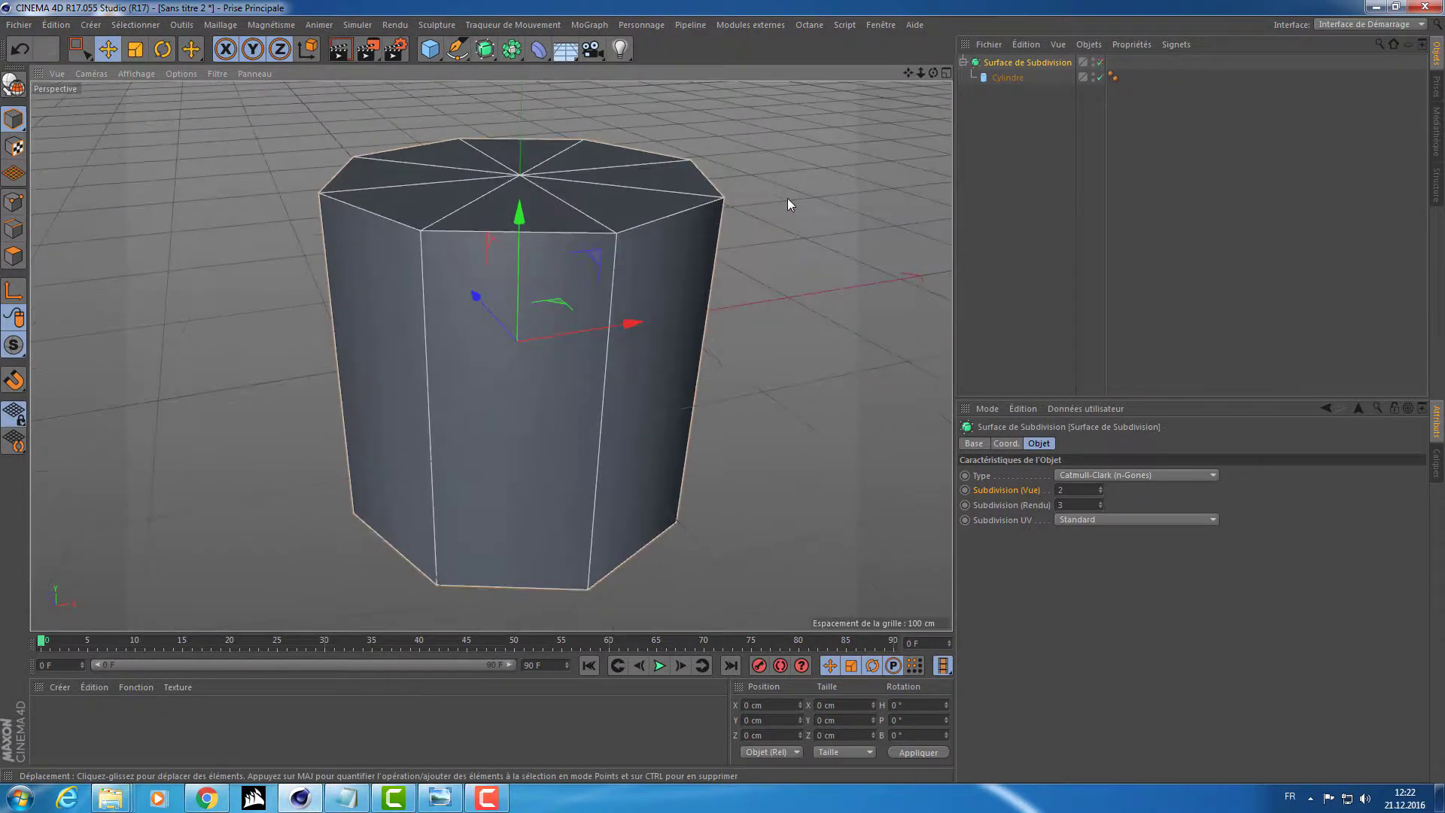
{"action": "mouse_move", "coordinate": [784, 197]}
{"action": "left_mouse_down", "text": "alt"}
{"action": "mouse_move", "coordinate": [745, 229]}
{"action": "mouse_move", "coordinate": [811, 192]}
{"action": "mouse_move", "coordinate": [757, 209]}
{"action": "mouse_move", "coordinate": [767, 196]}
{"action": "left_mouse_up", "text": "alt"}
{"action": "key", "text": "q"}
{"action": "key", "text": "q"}
{"action": "key", "text": "q"}
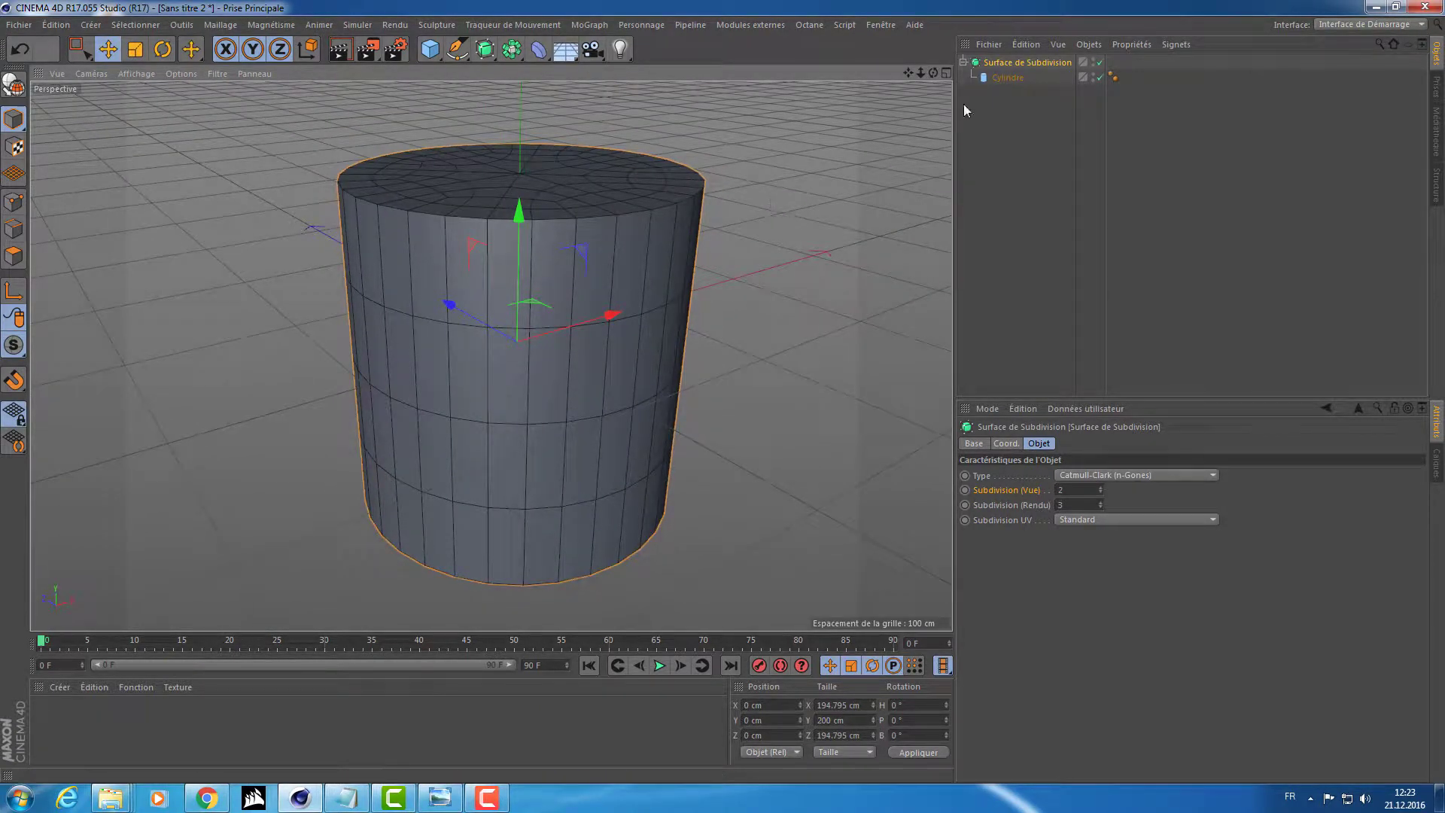
Convert Cylindre to an editable polygon object and turn off its Surface de Subdivision
{"action": "left_click", "coordinate": [1007, 78]}
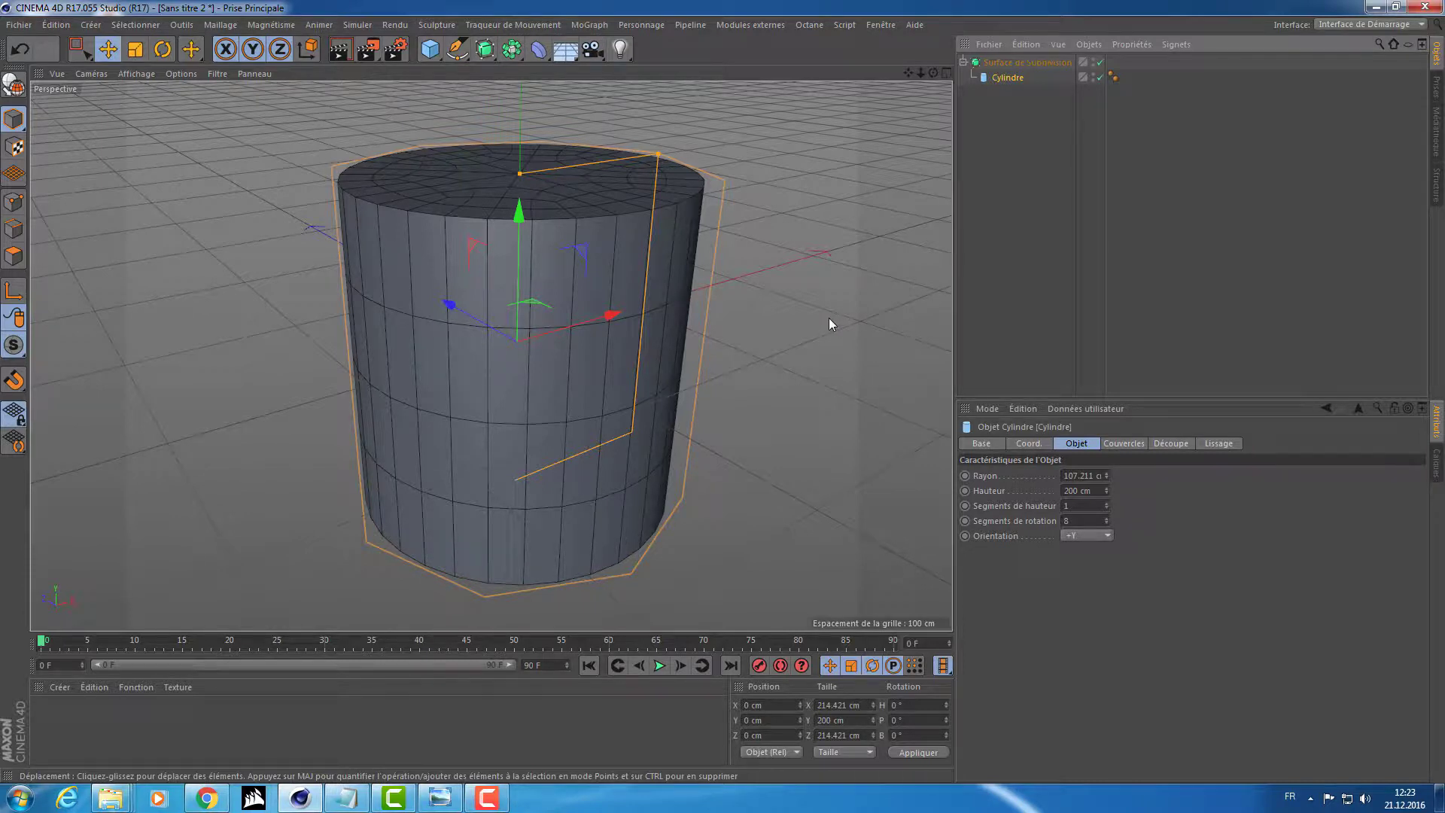
{"action": "key", "text": "c"}
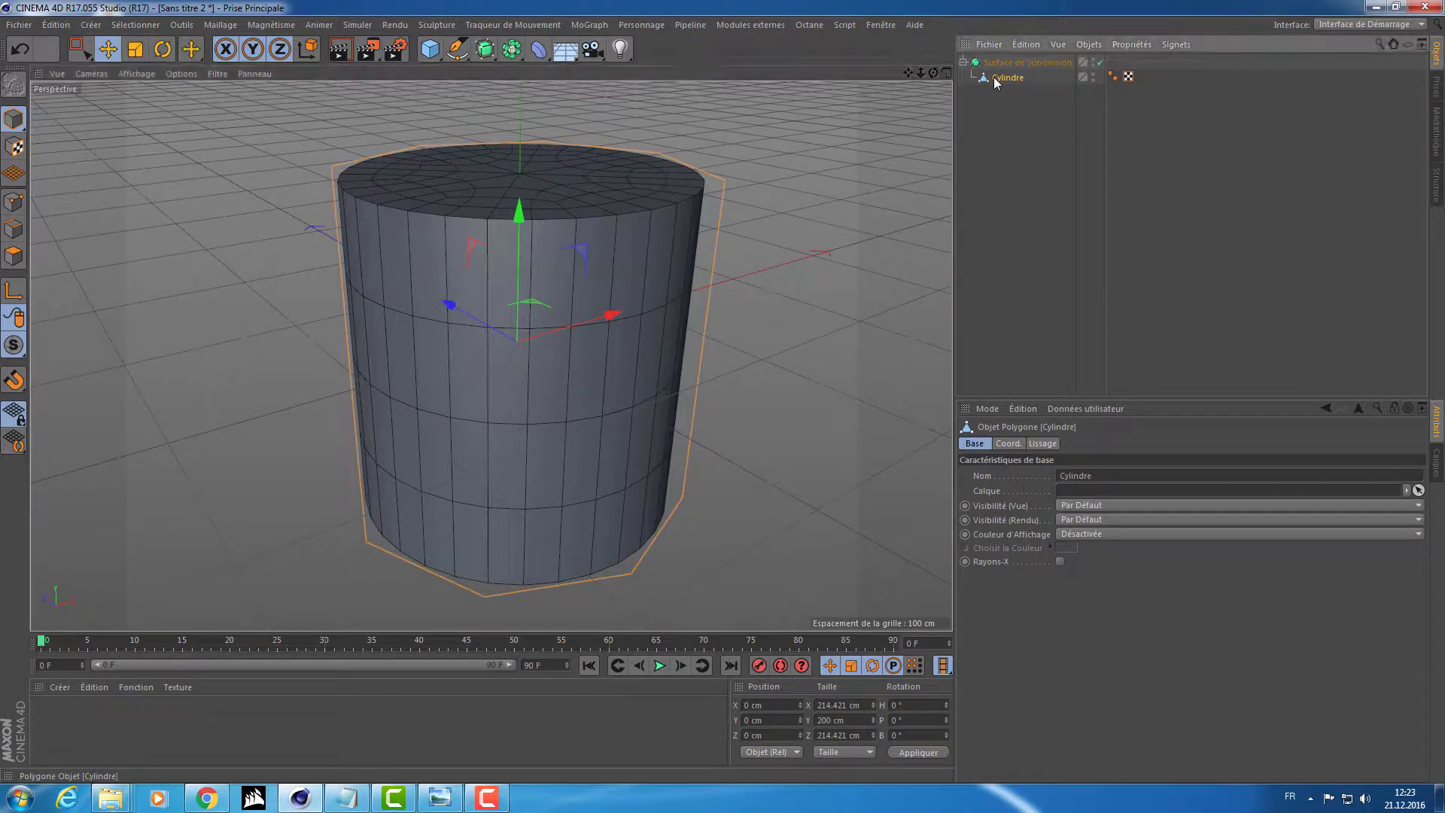
{"action": "key", "text": "q"}
{"action": "key", "text": "q"}
{"action": "left_click_drag", "start_coordinate": [792, 141], "coordinate": [730, 171], "text": "alt"}
{"action": "key", "text": "q"}
Select all polygons of the cylinder's top cap with the Live Selection brush in polygon mode
{"action": "left_click", "coordinate": [11, 259]}
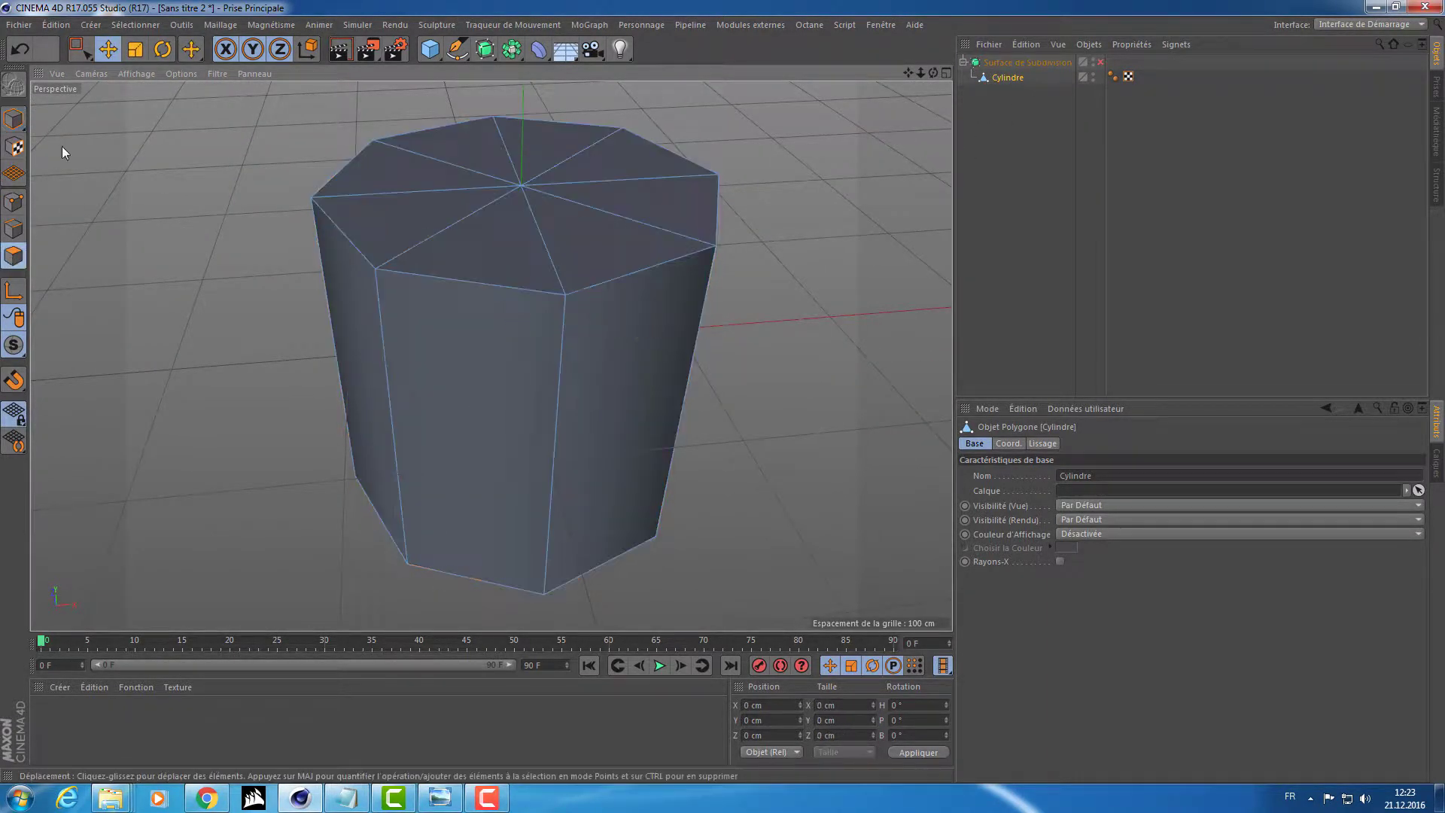
{"action": "key", "text": "9"}
{"action": "left_click", "coordinate": [519, 222]}
{"action": "mouse_move", "coordinate": [521, 221]}
{"action": "left_mouse_down"}
{"action": "mouse_move", "coordinate": [474, 193]}
{"action": "mouse_move", "coordinate": [451, 215]}
{"action": "left_mouse_up"}
Raise the top cap off the cylinder's side wall to a Y position of about 127 cm
{"action": "key", "text": "q"}
{"action": "left_click_drag", "start_coordinate": [297, 258], "coordinate": [386, 213], "text": "alt"}
{"action": "left_click_drag", "start_coordinate": [522, 124], "coordinate": [523, 74]}
{"action": "left_click_drag", "start_coordinate": [336, 232], "coordinate": [449, 273], "text": "alt"}
{"action": "key", "text": "q"}
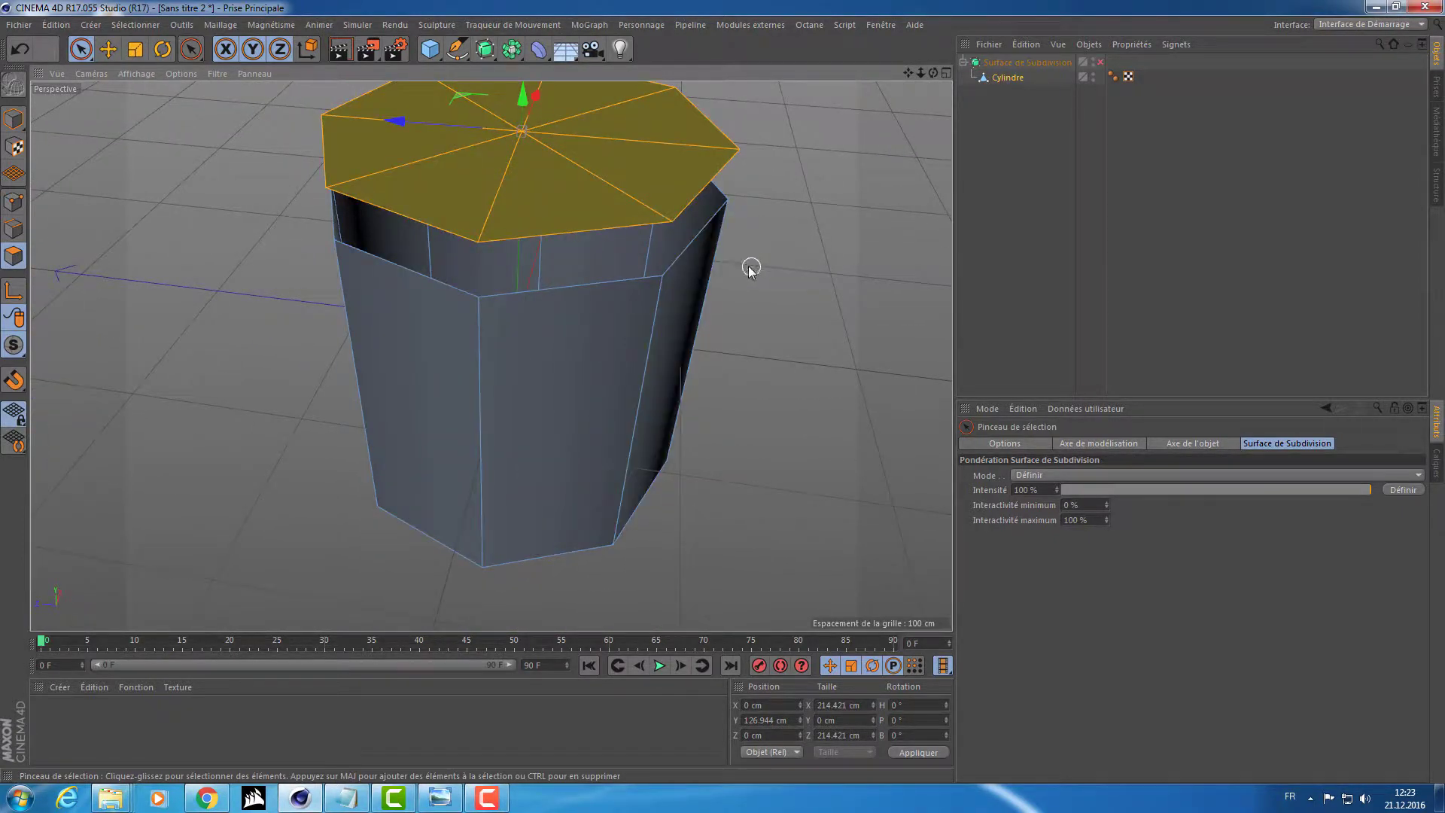
Select the polygons of the cylinder's bottom cap and lower them to a Y position of about -143 cm
{"action": "left_click_drag", "start_coordinate": [748, 269], "coordinate": [638, 258], "text": "alt"}
{"action": "mouse_move", "coordinate": [641, 497]}
{"action": "left_mouse_down", "text": "alt"}
{"action": "mouse_move", "coordinate": [616, 336]}
{"action": "mouse_move", "coordinate": [454, 490]}
{"action": "mouse_move", "coordinate": [647, 407]}
{"action": "mouse_move", "coordinate": [597, 474]}
{"action": "left_mouse_up", "text": "alt"}
{"action": "scroll", "coordinate": [647, 407], "scroll_direction": "down", "scroll_amount": 5}
{"action": "left_click_drag", "start_coordinate": [619, 339], "coordinate": [606, 405]}
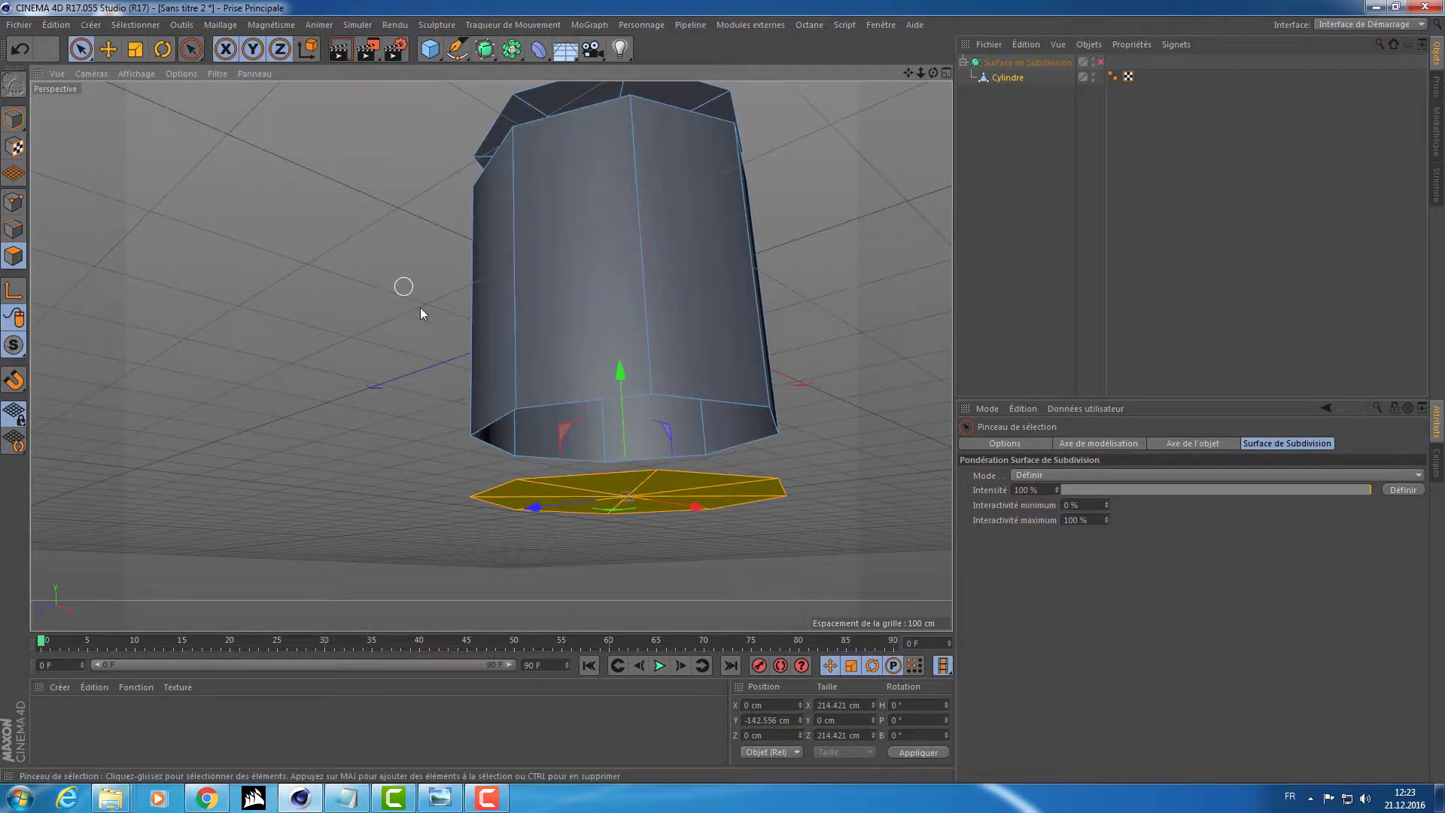
{"action": "left_click_drag", "start_coordinate": [422, 313], "coordinate": [520, 363], "text": "alt"}
{"action": "left_click", "coordinate": [1007, 78]}
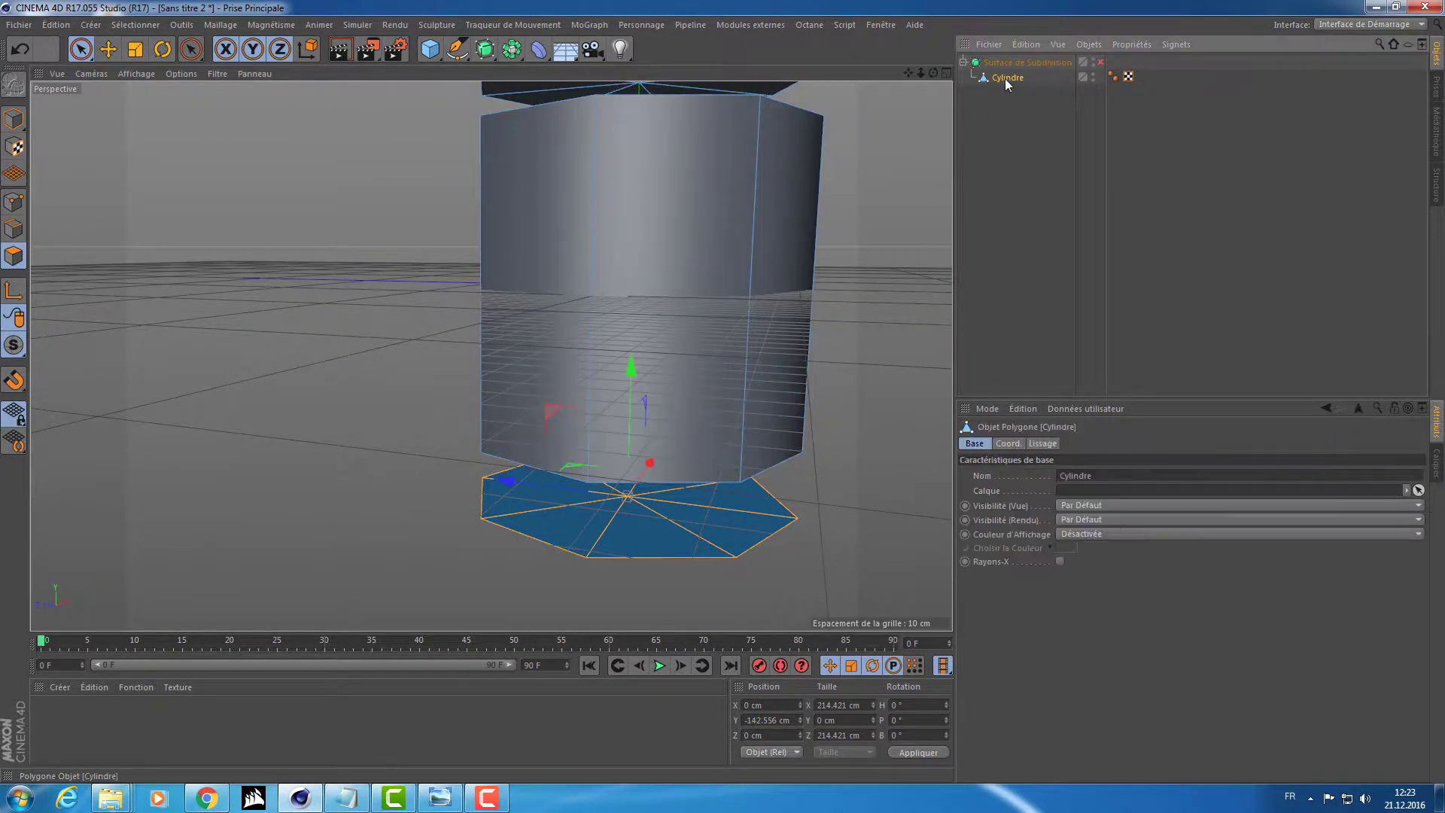
{"action": "mouse_move", "coordinate": [724, 234]}
{"action": "left_mouse_down", "text": "alt"}
{"action": "mouse_move", "coordinate": [742, 310]}
{"action": "mouse_move", "coordinate": [754, 288]}
{"action": "mouse_move", "coordinate": [684, 273]}
{"action": "mouse_move", "coordinate": [666, 254]}
{"action": "mouse_move", "coordinate": [308, 280]}
{"action": "mouse_move", "coordinate": [353, 268]}
{"action": "left_mouse_up", "text": "alt"}
{"action": "scroll", "coordinate": [752, 287], "scroll_direction": "down", "scroll_amount": 3}
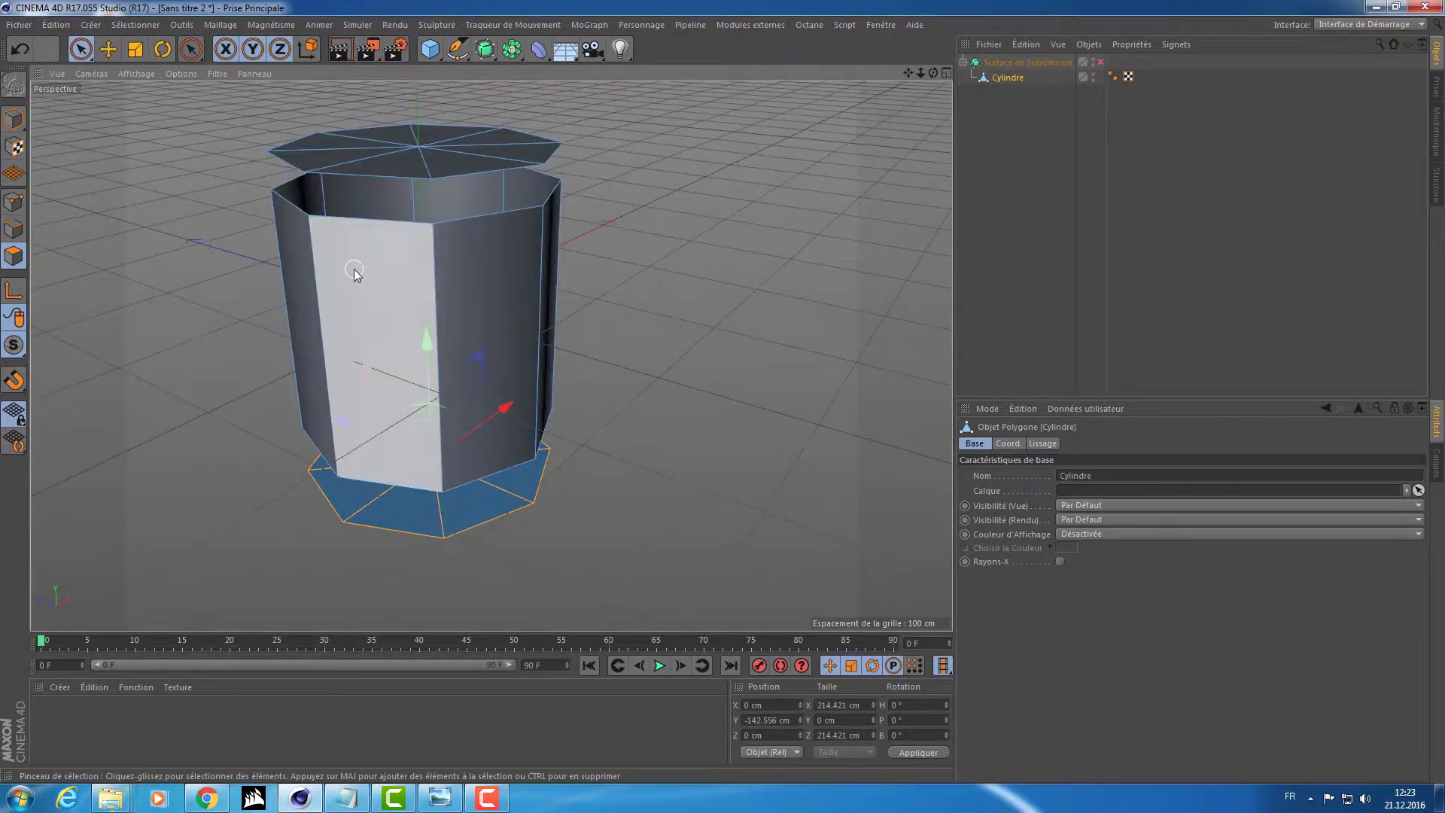
Undo the separation of the cylinder's bottom and top caps
{"action": "key", "text": "ctrl+z"}
{"action": "key", "text": "ctrl+z"}
{"action": "key", "text": "ctrl+z"}
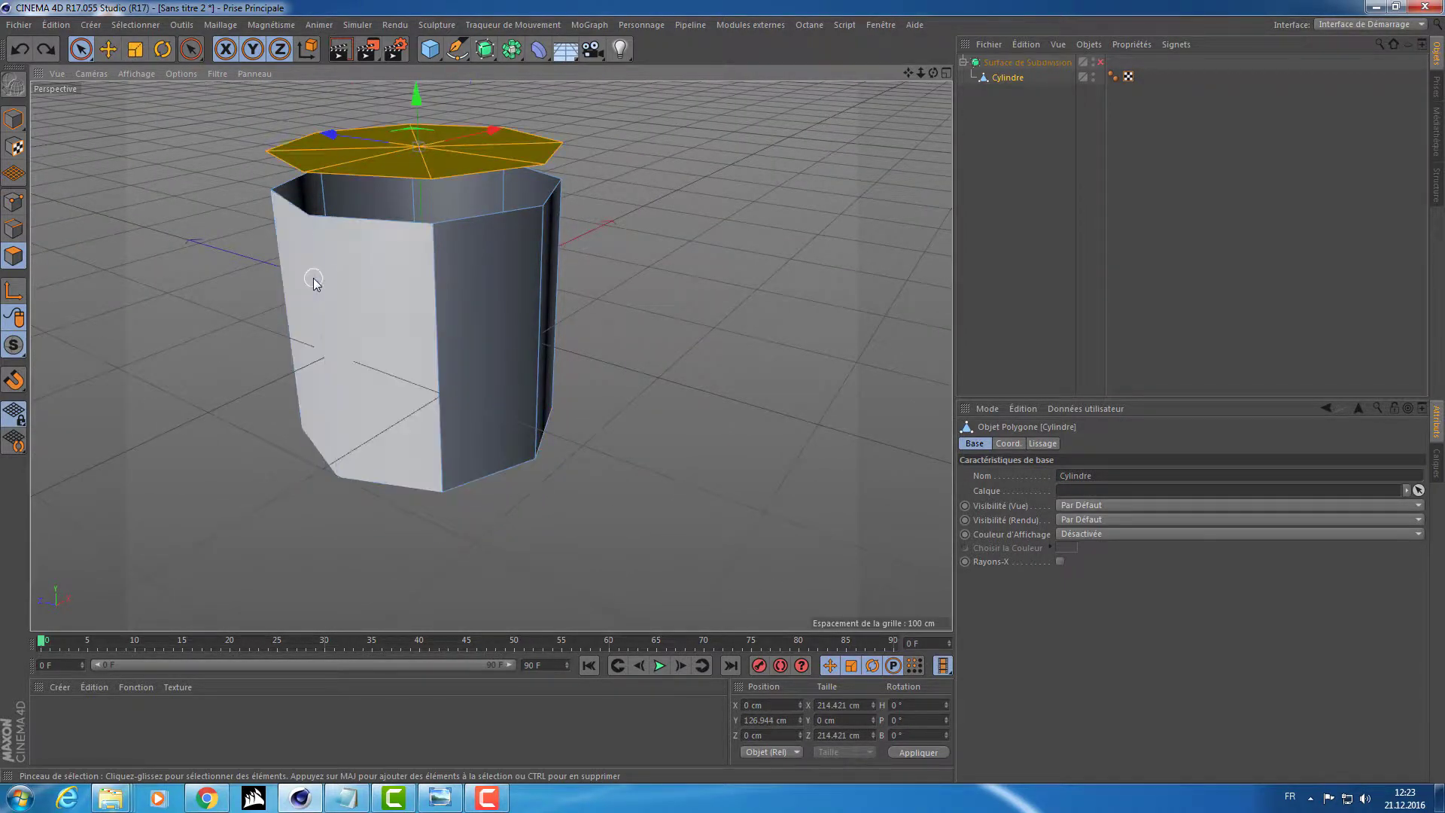
{"action": "left_click_drag", "start_coordinate": [204, 307], "coordinate": [377, 326], "text": "alt"}
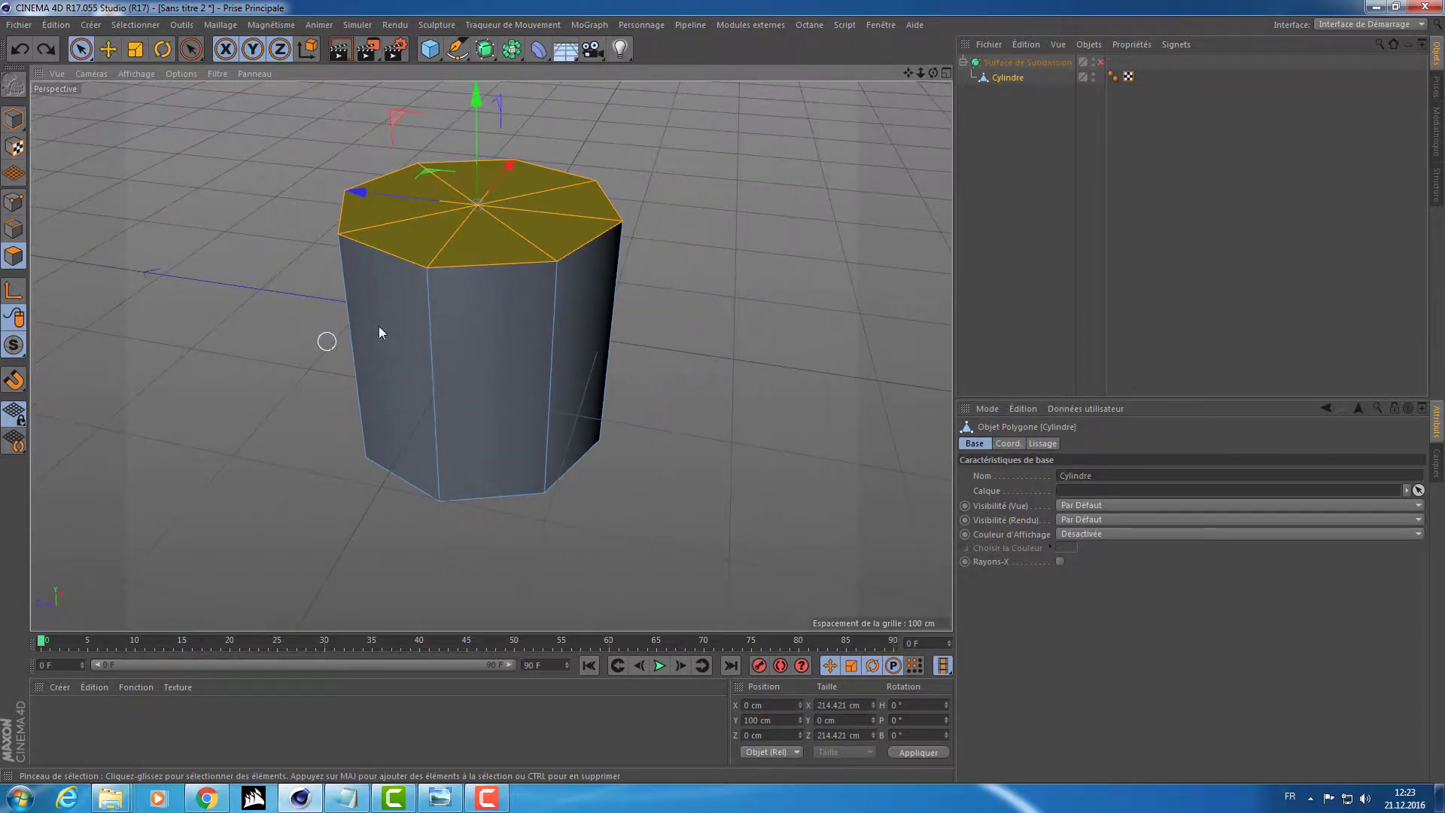
Select all points of the cylinder and merge its coincident points with Optimize
{"action": "right_click_drag", "start_coordinate": [431, 277], "coordinate": [554, 259], "text": "alt"}
{"action": "left_click", "coordinate": [14, 202]}
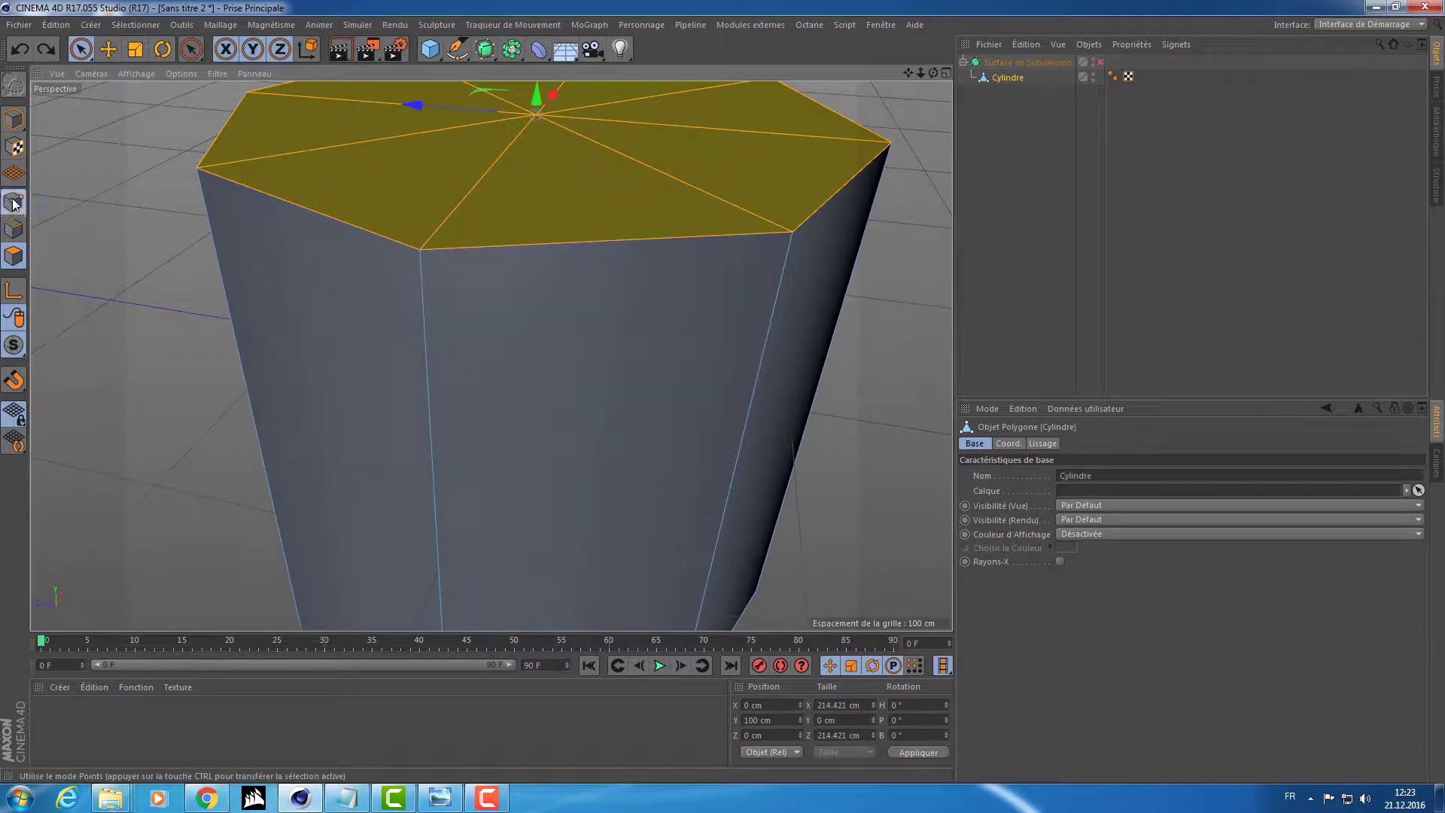
{"action": "right_click_drag", "start_coordinate": [415, 275], "coordinate": [519, 251], "text": "alt"}
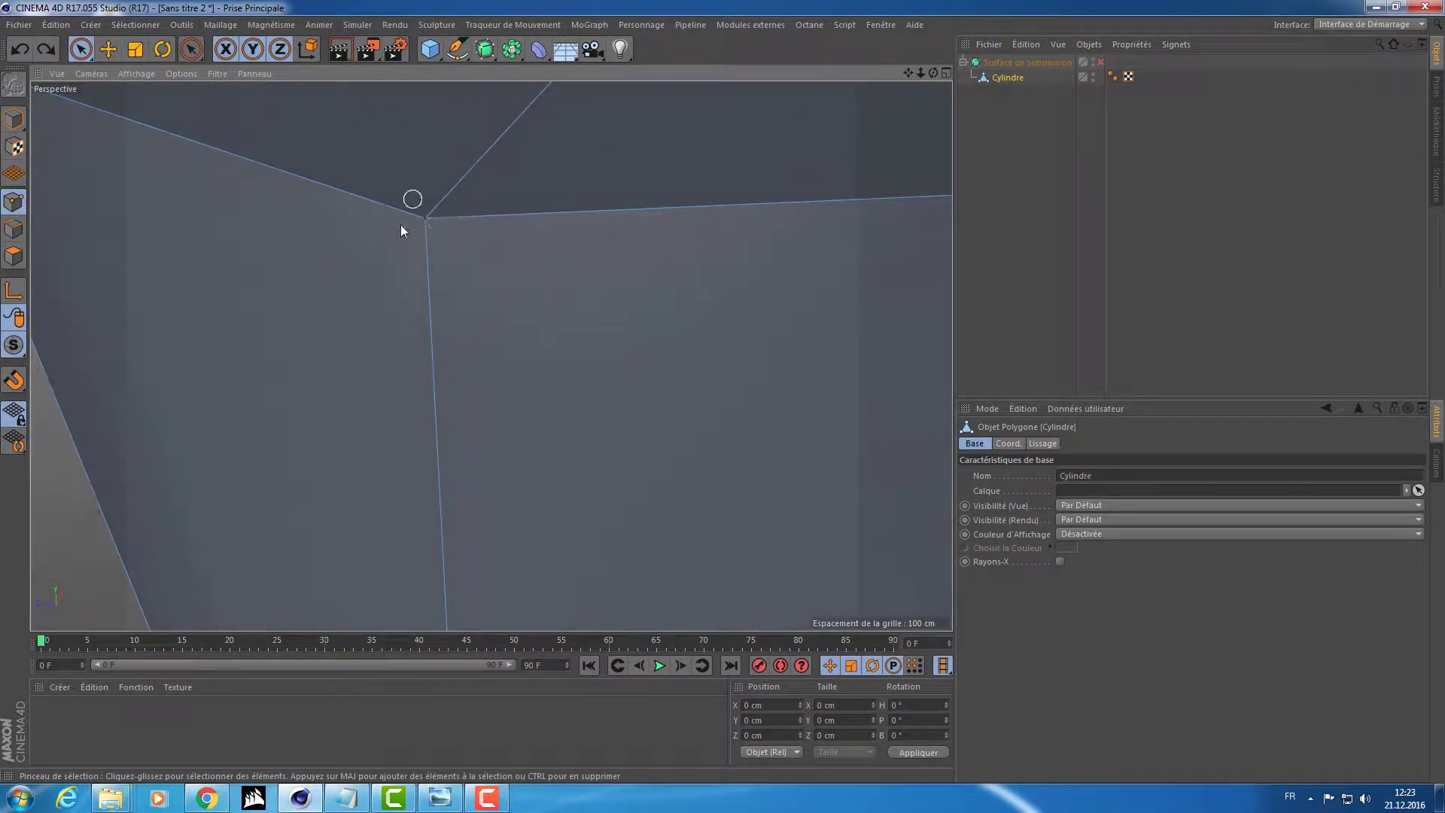
{"action": "right_click_drag", "start_coordinate": [639, 273], "coordinate": [506, 266], "text": "alt"}
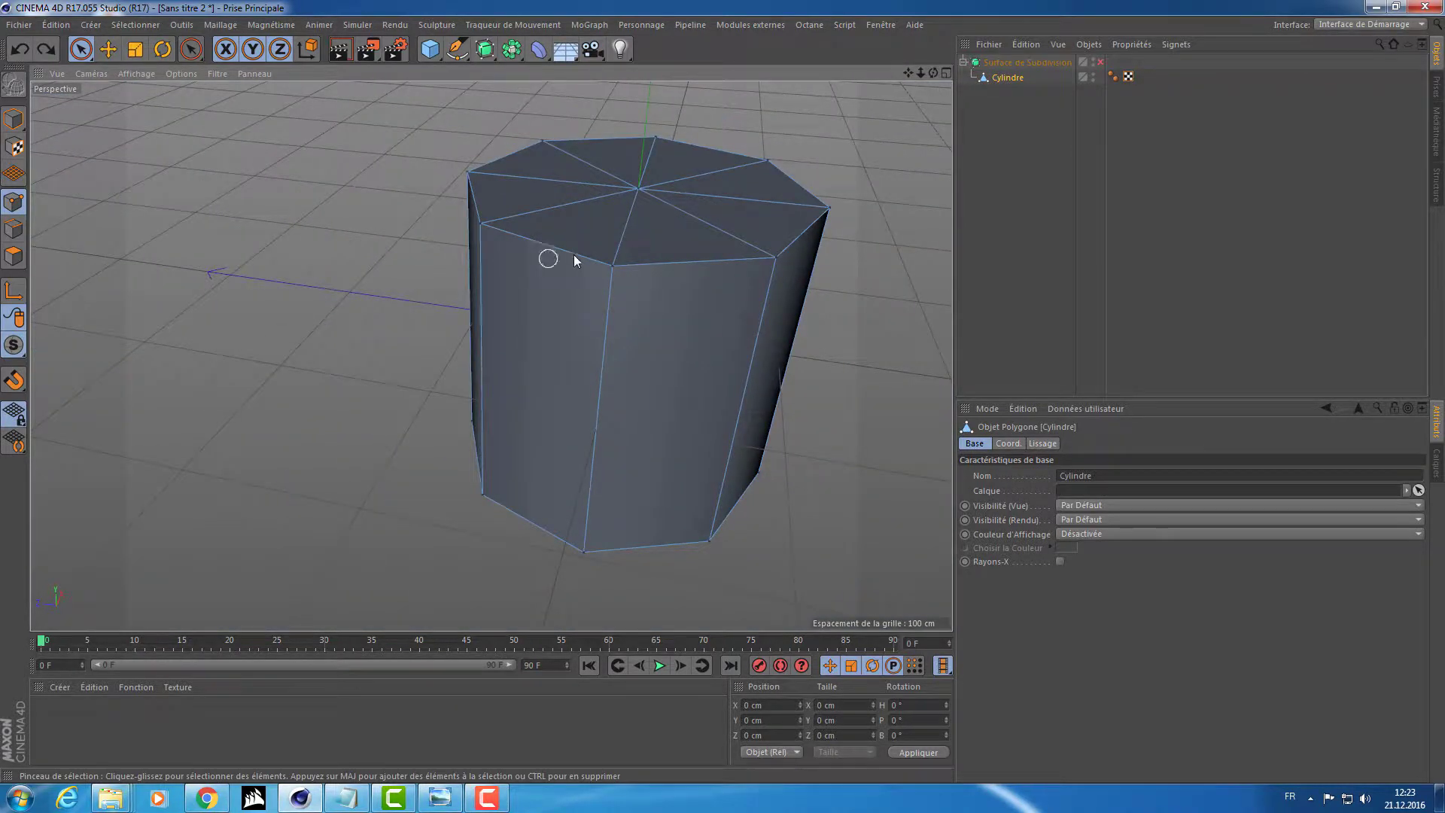
{"action": "mouse_move", "coordinate": [574, 256]}
{"action": "left_mouse_down", "text": "alt"}
{"action": "mouse_move", "coordinate": [594, 273]}
{"action": "mouse_move", "coordinate": [565, 274]}
{"action": "left_mouse_up", "text": "alt"}
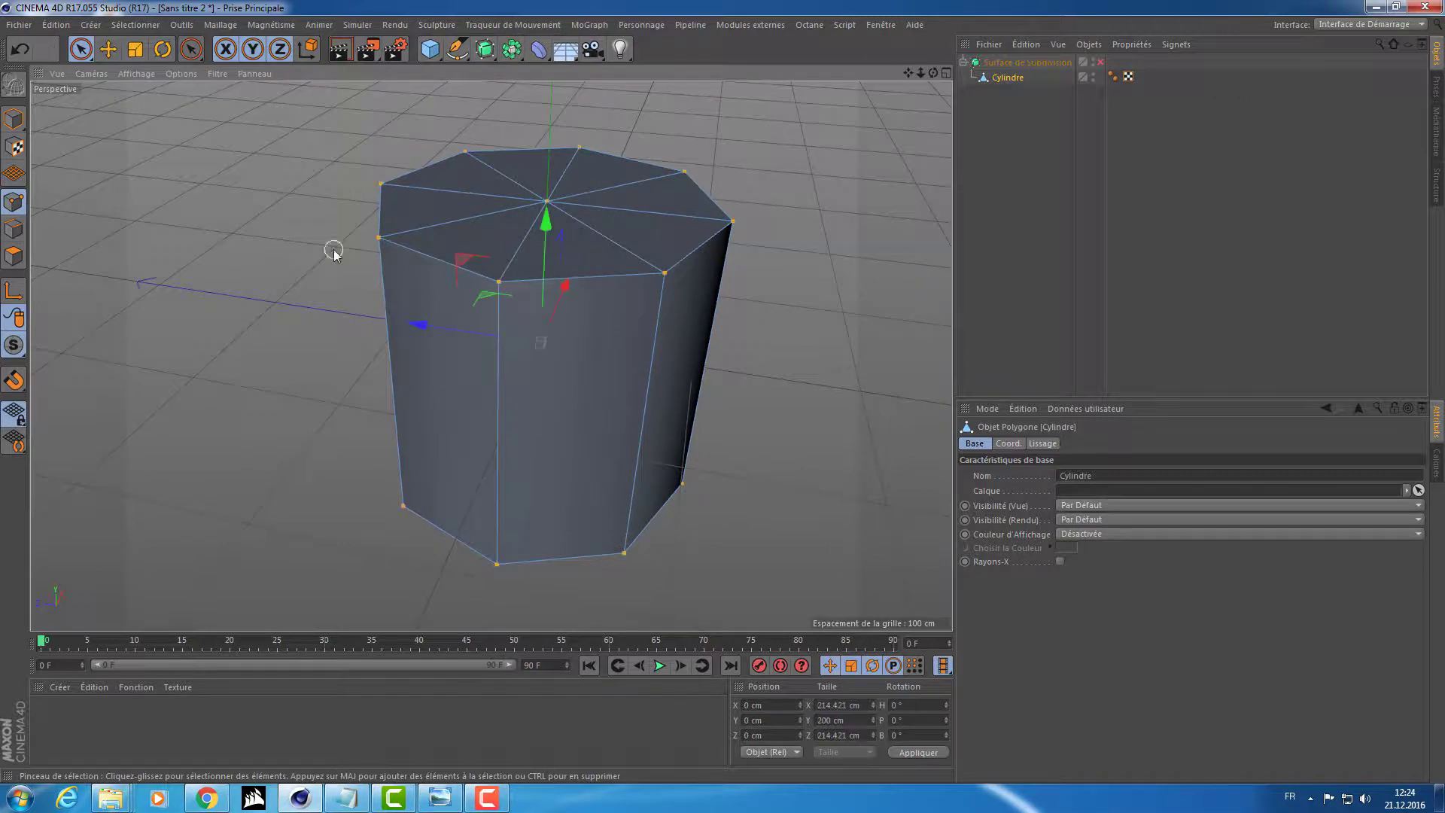
{"action": "left_click_drag", "start_coordinate": [256, 261], "coordinate": [401, 239], "text": "alt"}
{"action": "right_click", "coordinate": [227, 184]}
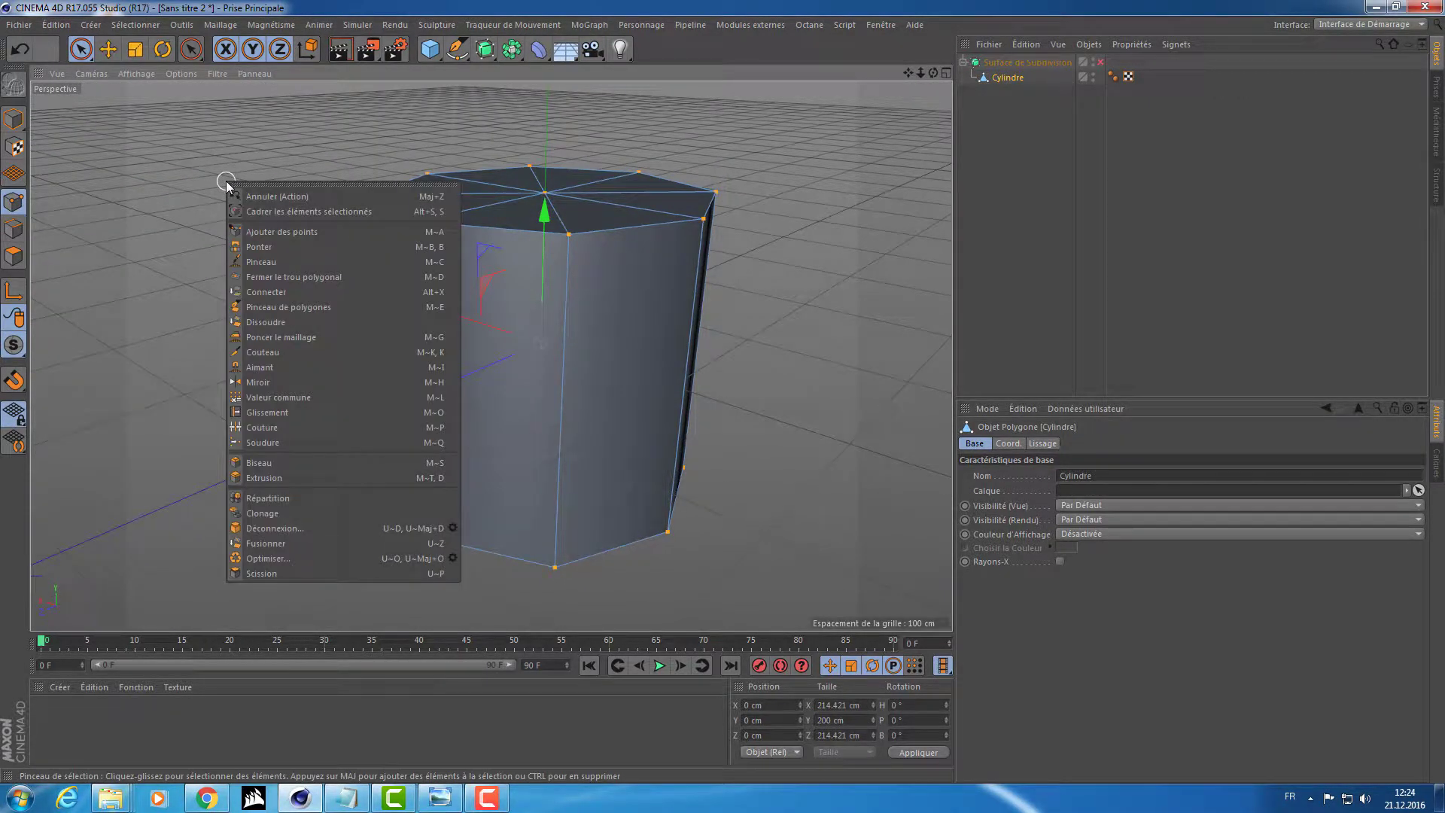
{"action": "left_click", "coordinate": [277, 559]}
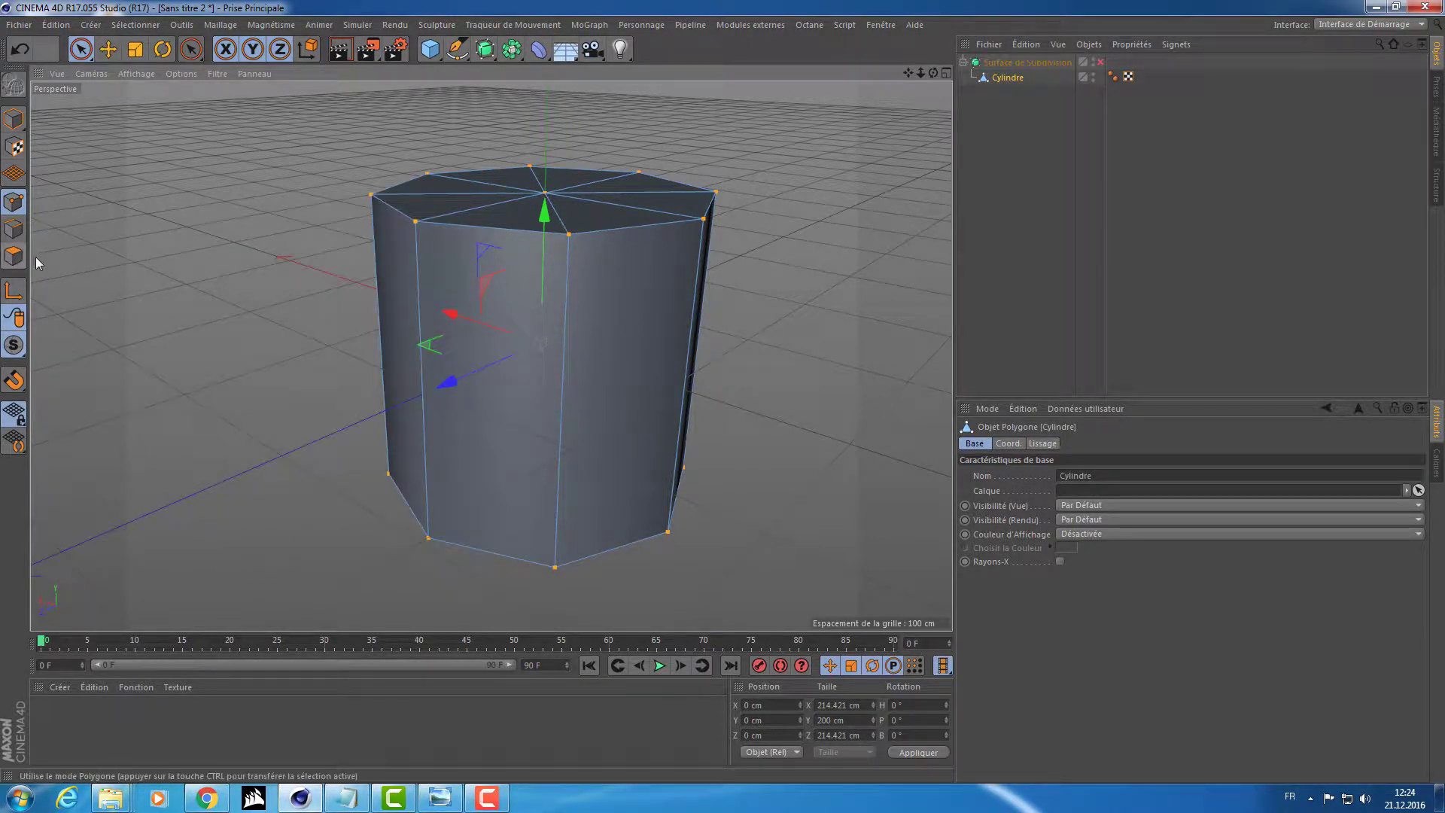
Inspect an upper corner point of the cylinder, try raising the selected top cap along Y in polygon mode, and undo the move
{"action": "right_click_drag", "start_coordinate": [412, 223], "coordinate": [568, 213], "text": "alt"}
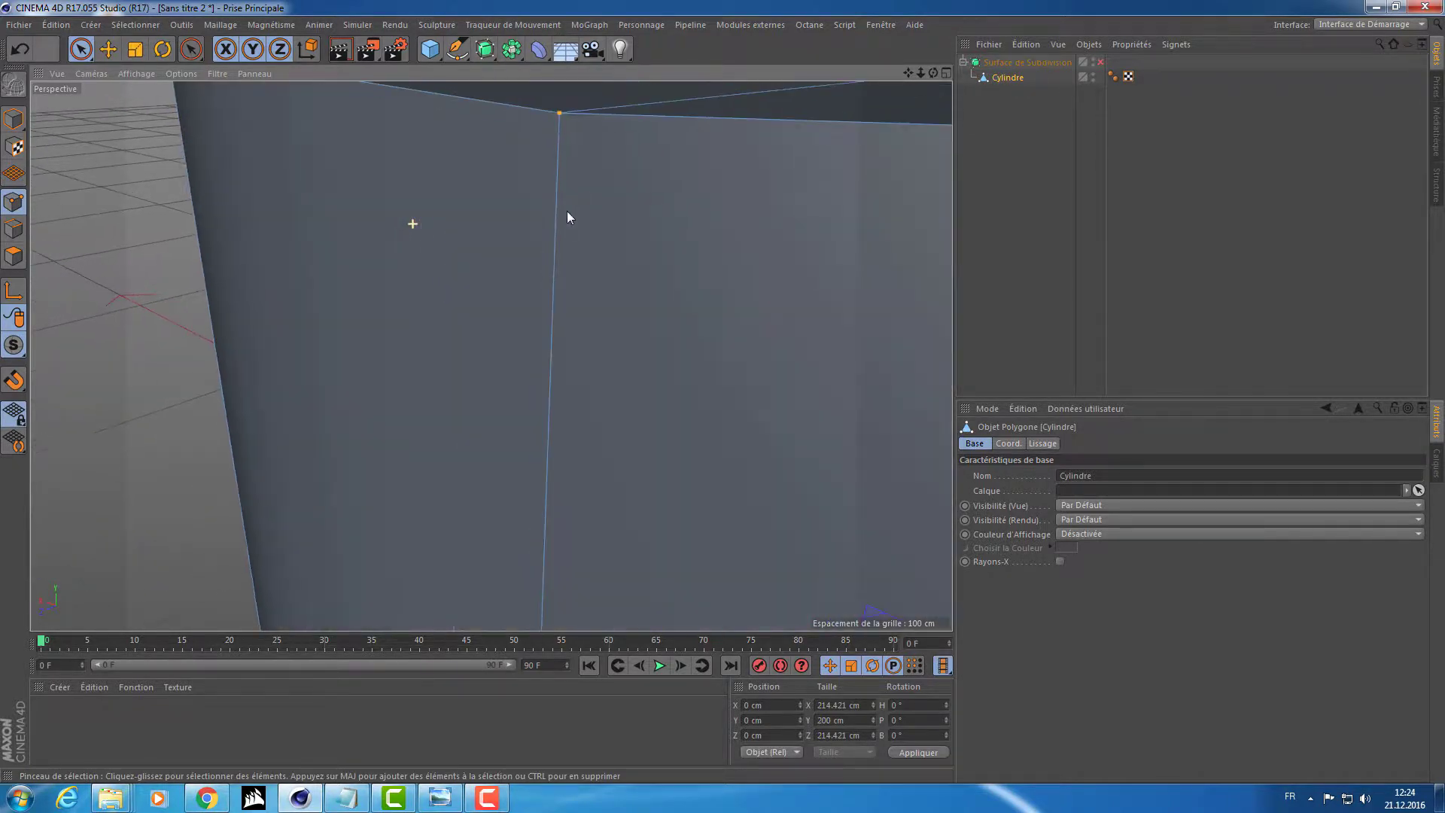
{"action": "middle_click_drag", "start_coordinate": [575, 115], "coordinate": [535, 196], "text": "alt"}
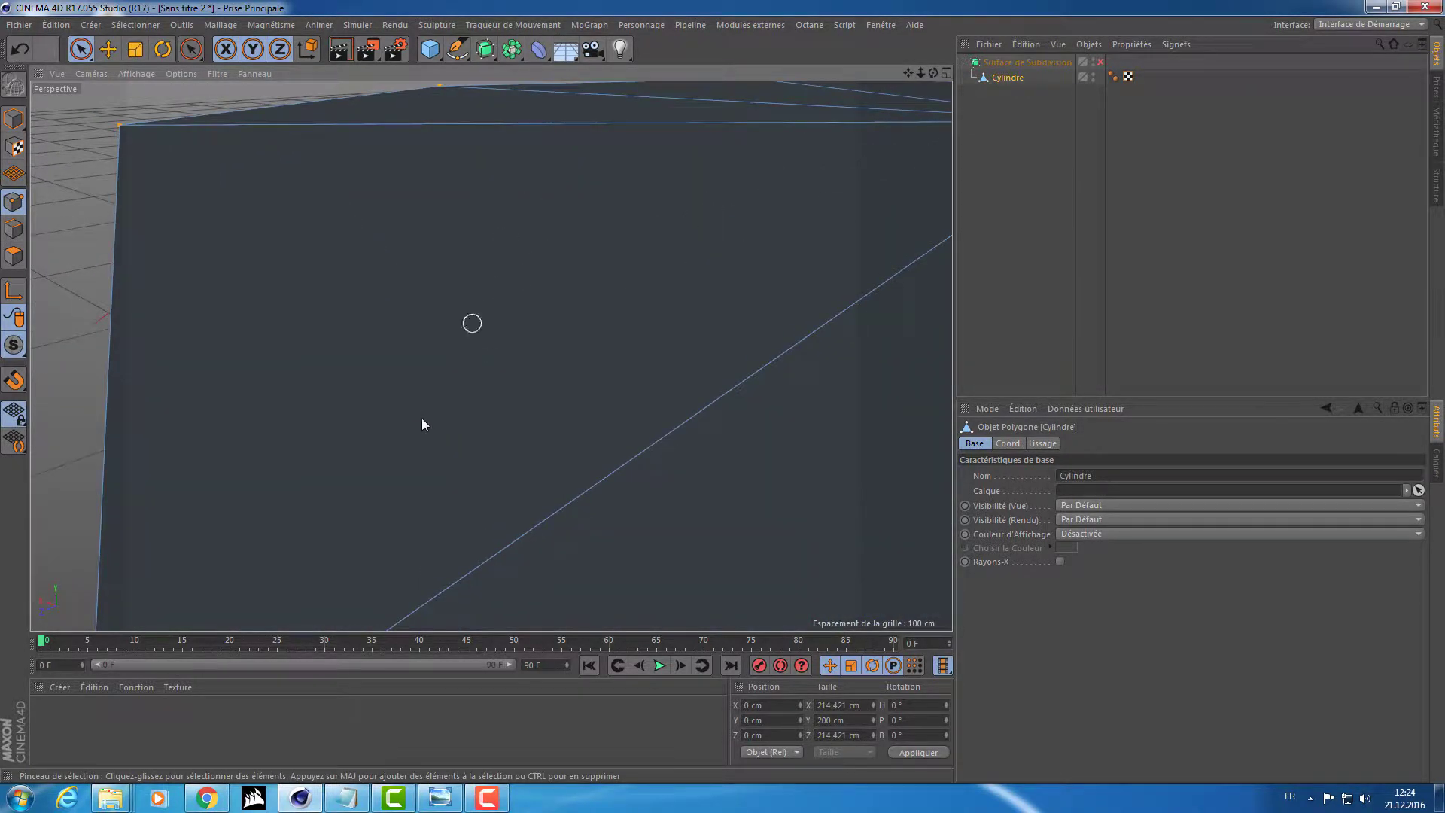
{"action": "middle_click_drag", "start_coordinate": [421, 418], "coordinate": [445, 377], "text": "alt"}
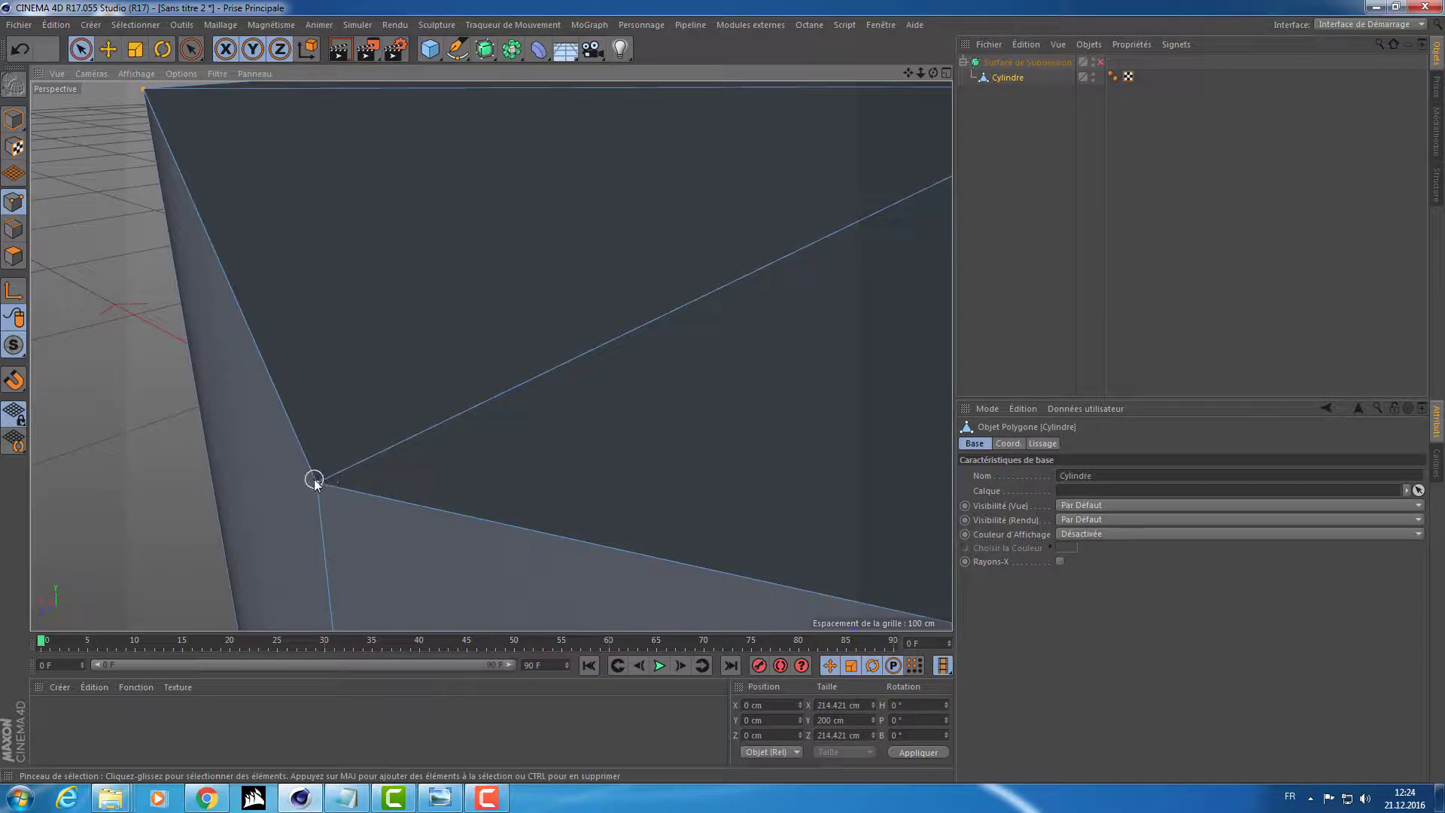
{"action": "right_click_drag", "start_coordinate": [610, 343], "coordinate": [413, 368], "text": "alt"}
{"action": "middle_click_drag", "start_coordinate": [560, 357], "coordinate": [441, 313], "text": "alt"}
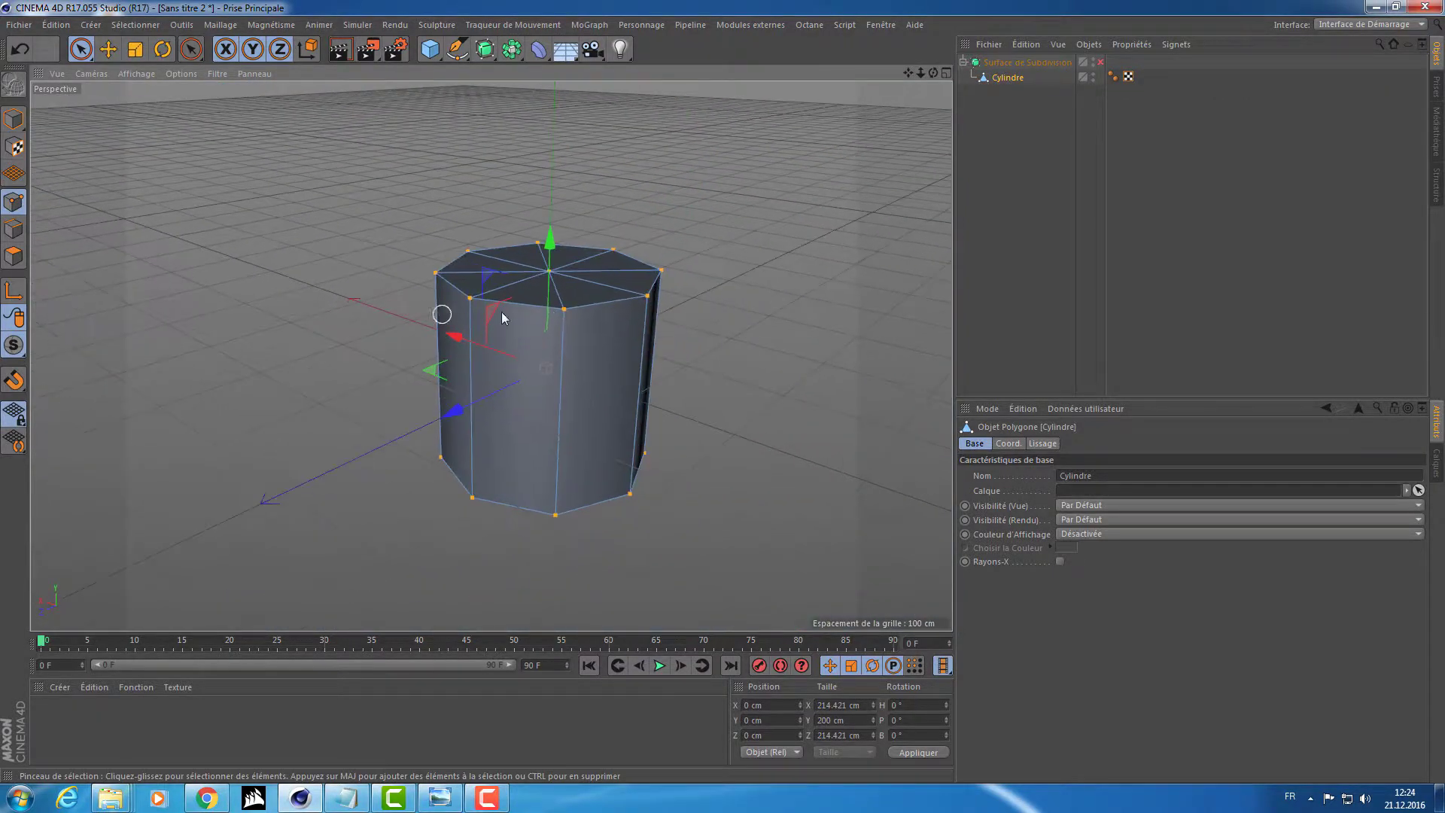
{"action": "left_click", "coordinate": [15, 250]}
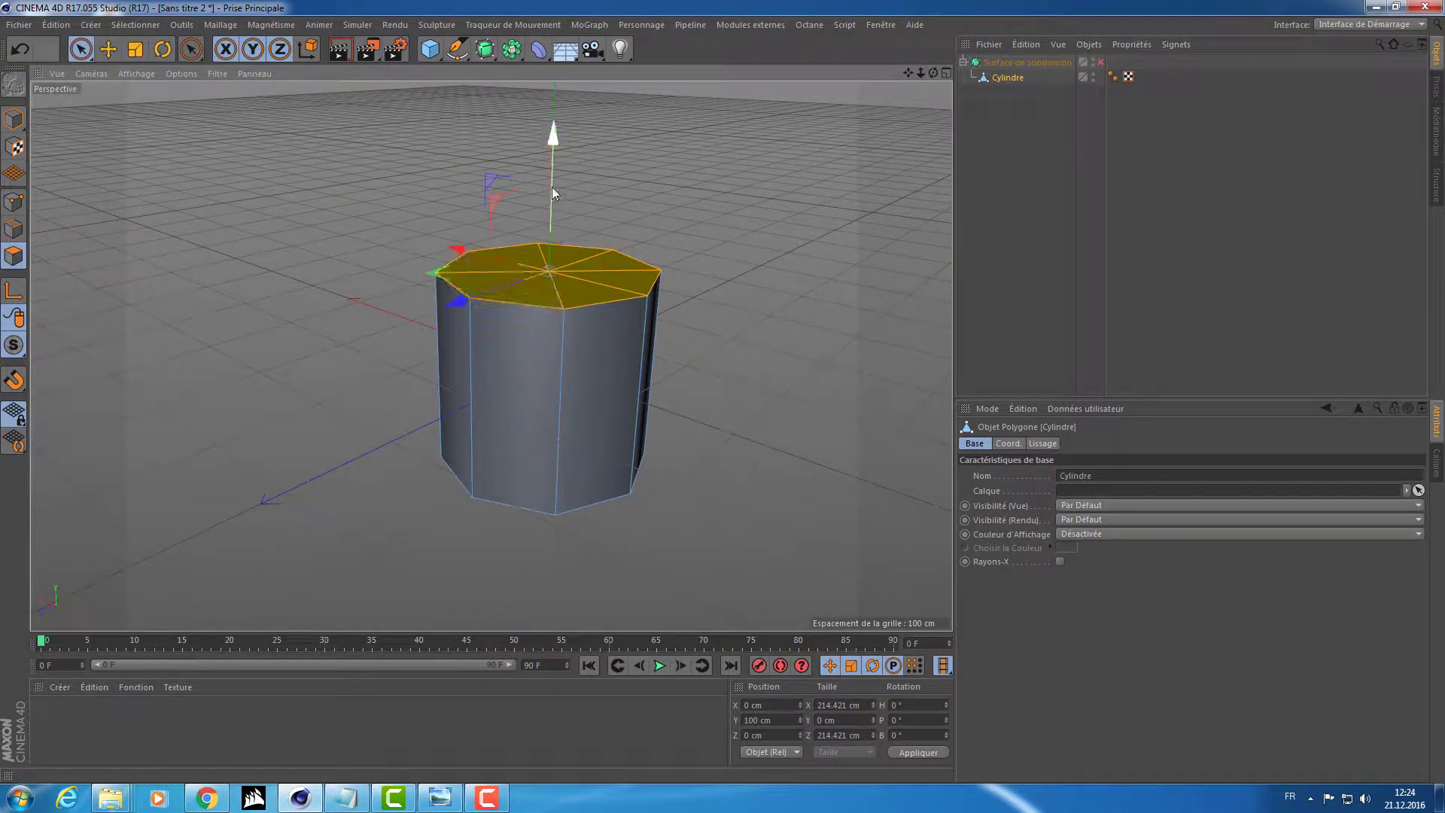
{"action": "left_click_drag", "start_coordinate": [553, 187], "coordinate": [551, 116]}
{"action": "key", "text": "ctrl+z"}
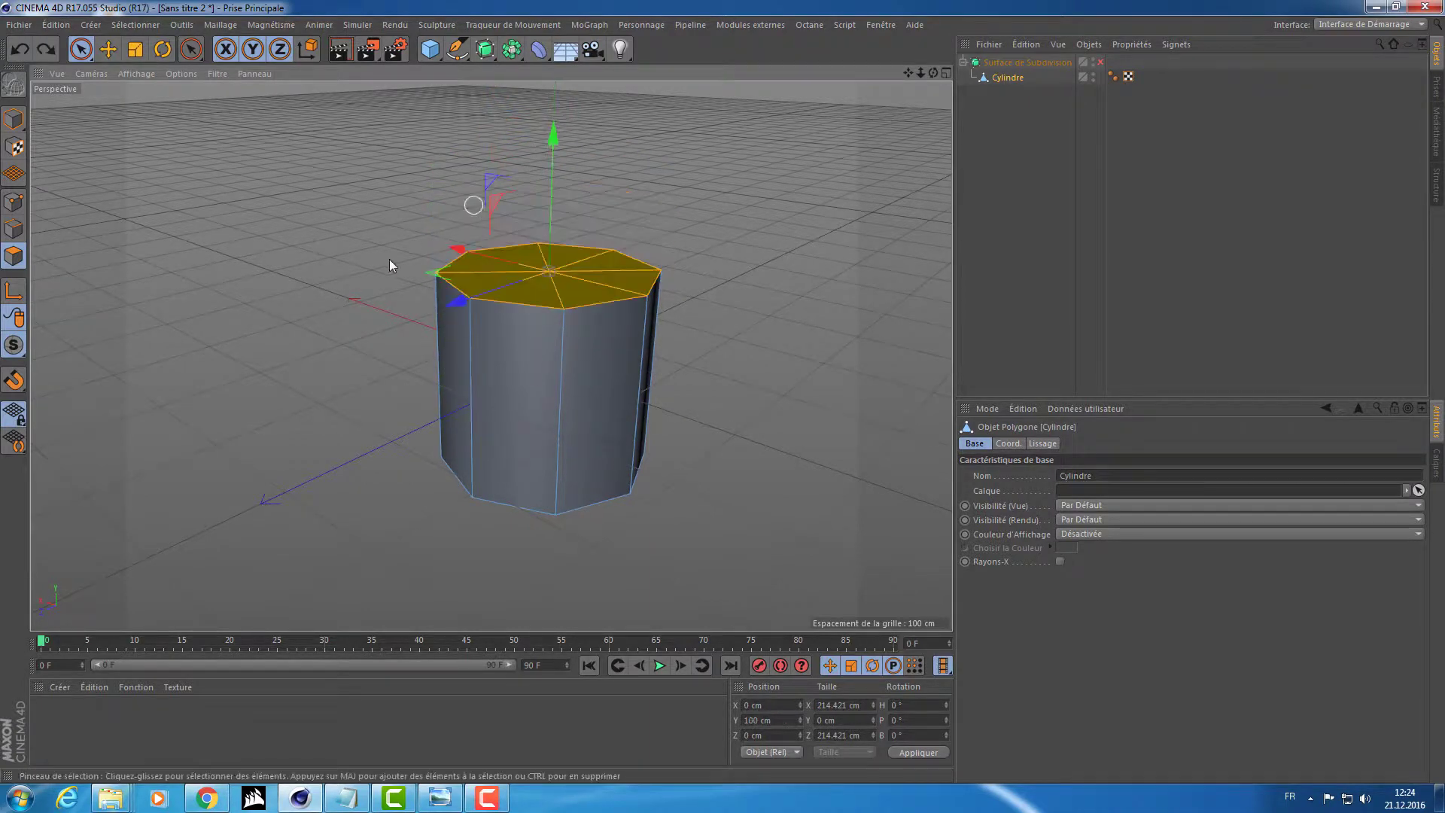
Undo the point optimization on the cylinder, going back to the top cap polygon selection
{"action": "left_click_drag", "start_coordinate": [283, 378], "coordinate": [340, 371], "text": "alt"}
{"action": "middle_click_drag", "start_coordinate": [340, 372], "coordinate": [250, 315], "text": "alt"}
{"action": "right_click_drag", "start_coordinate": [293, 308], "coordinate": [351, 306], "text": "alt"}
{"action": "left_click_drag", "start_coordinate": [367, 304], "coordinate": [301, 282], "text": "alt"}
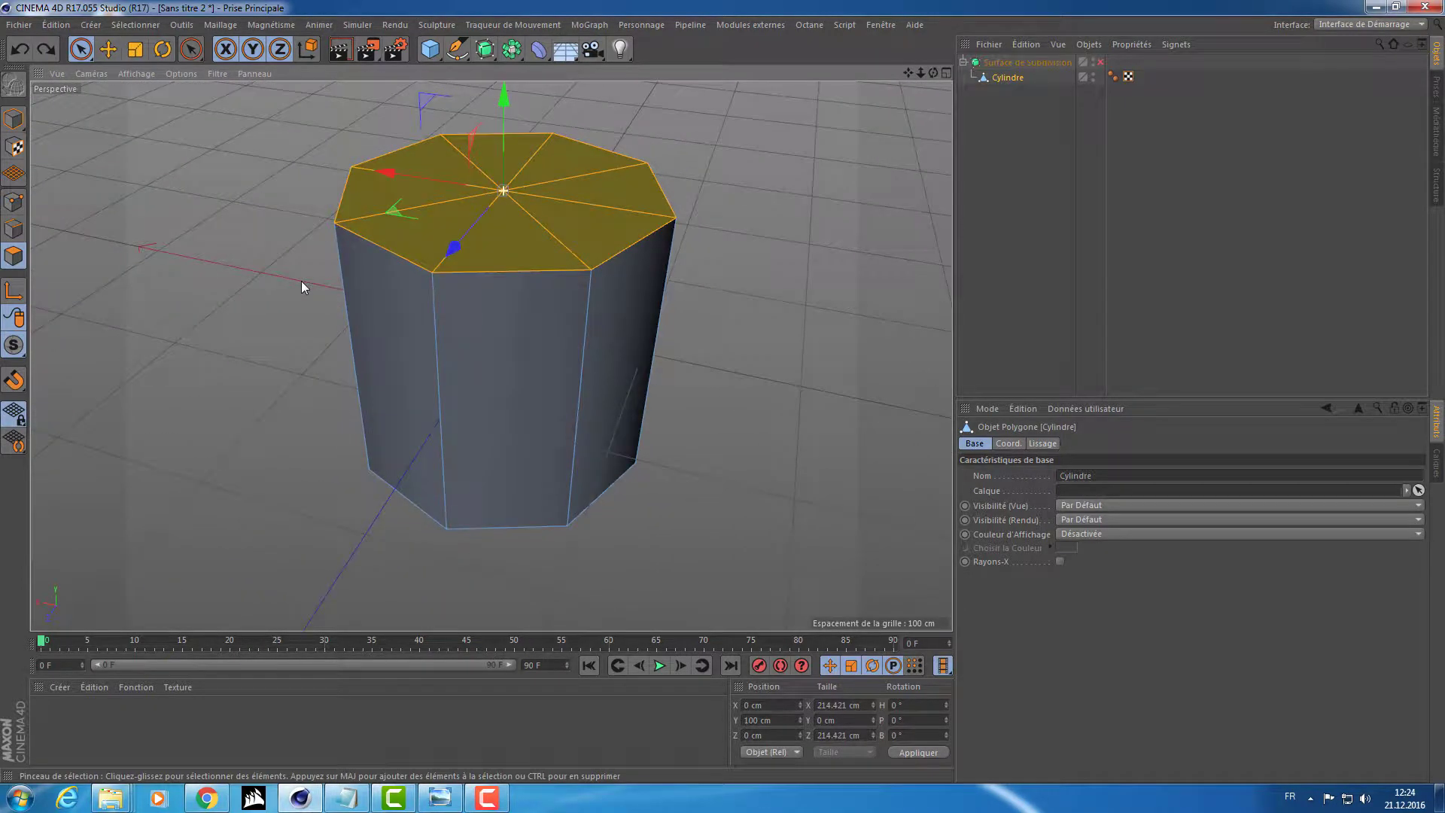
{"action": "left_click", "coordinate": [803, 272]}
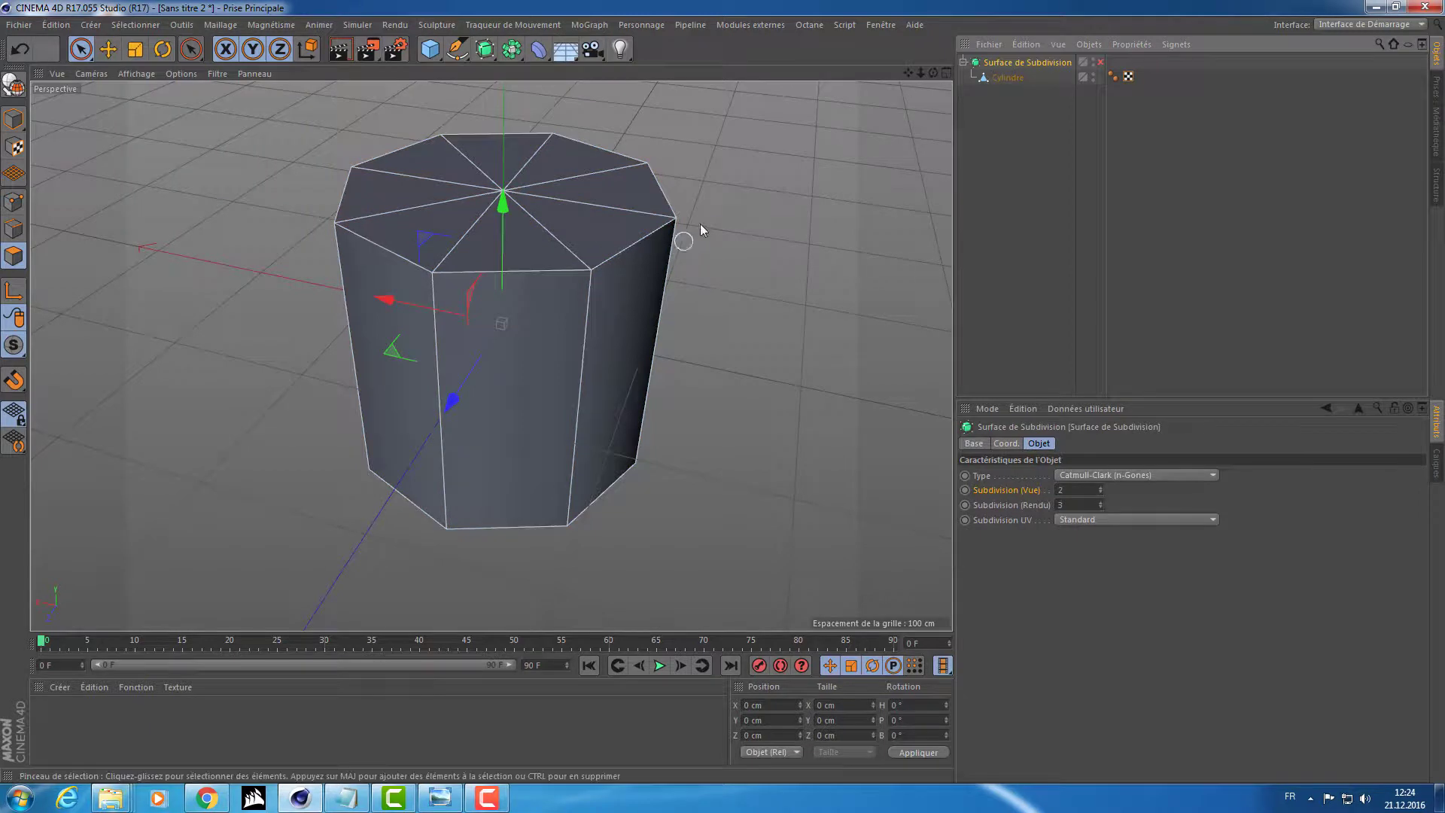
{"action": "key", "text": "ctrl+z"}
{"action": "key", "text": "ctrl+z"}
{"action": "key", "text": "ctrl+z"}
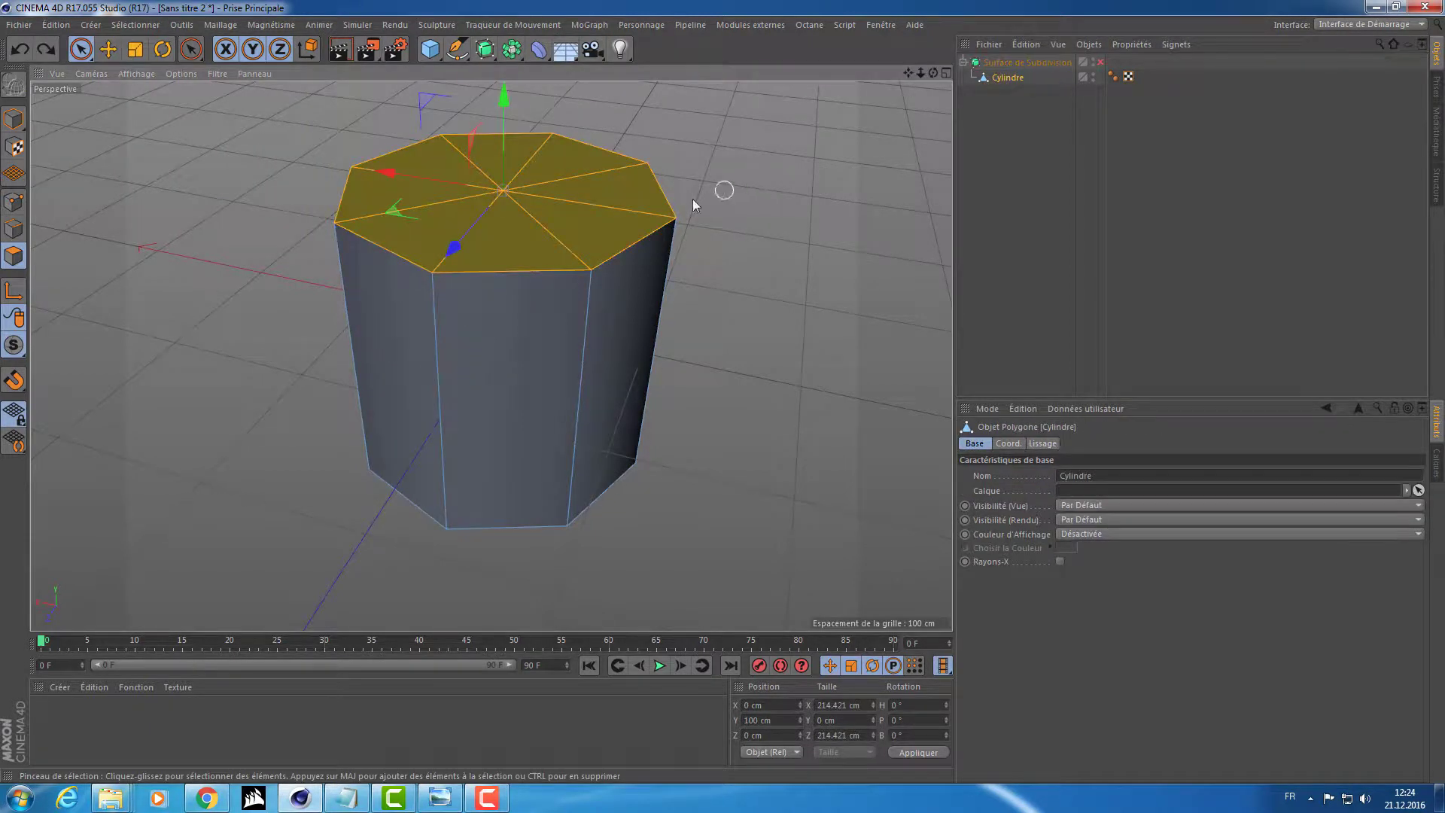
Try lifting the selected top cap to a Y position of about 117 cm and undo the move
{"action": "left_click_drag", "start_coordinate": [516, 193], "coordinate": [501, 180]}
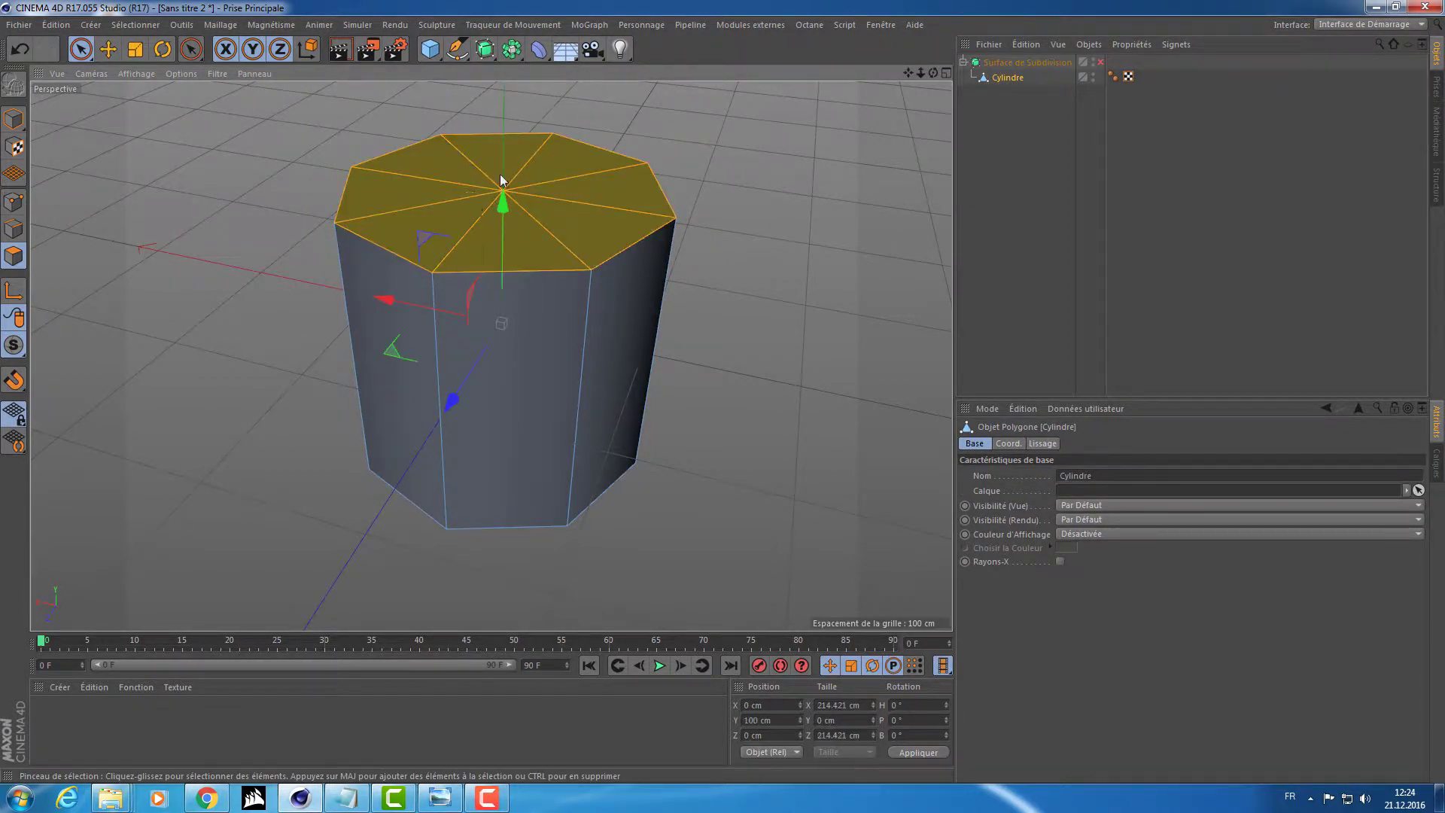
{"action": "left_click_drag", "start_coordinate": [506, 125], "coordinate": [506, 77]}
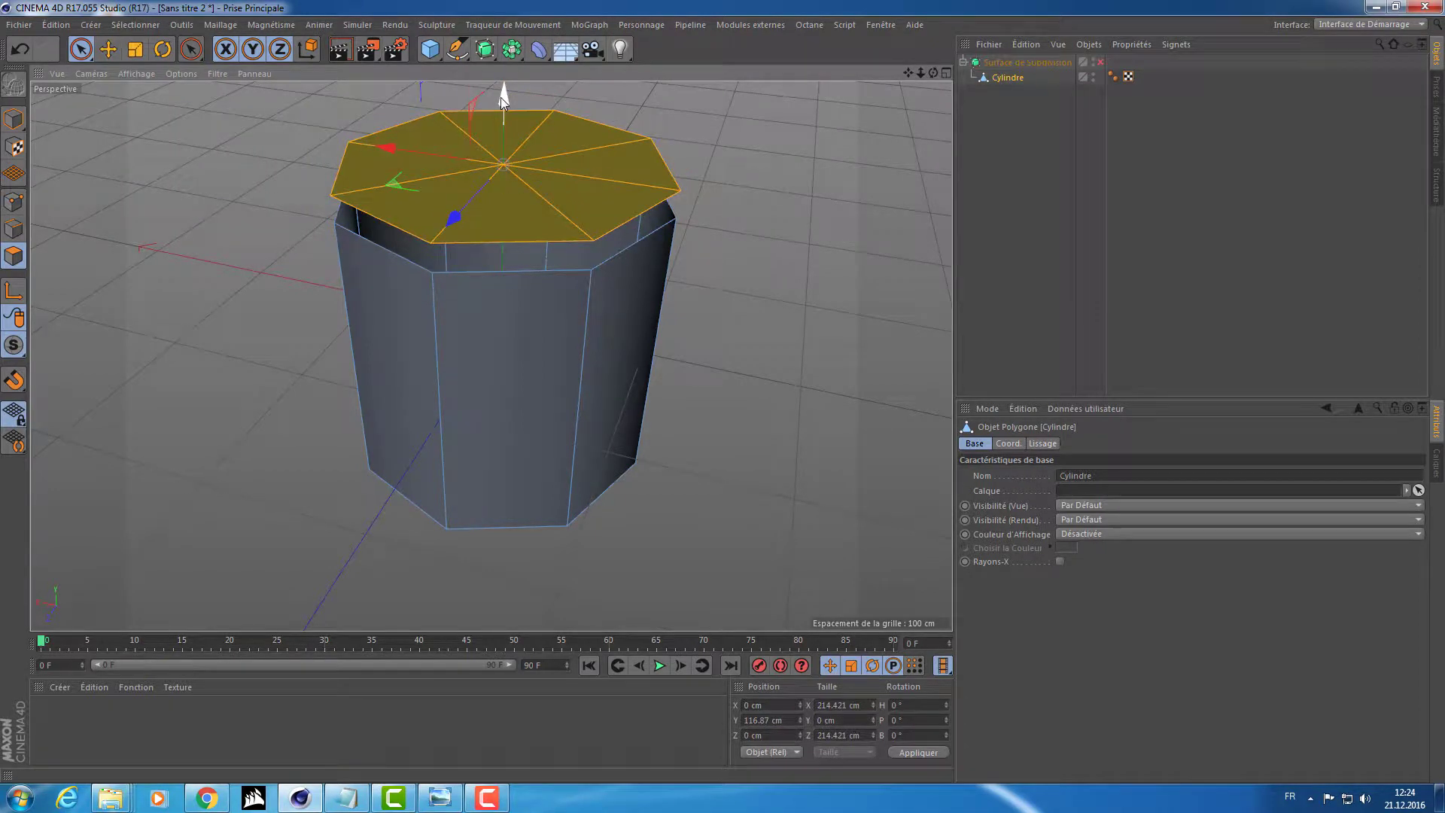
{"action": "key", "text": "ctrl+z"}
Duplicate the Subdivision Surface with its cylinder and move the copy about 152 cm along the X axis
{"action": "left_click", "coordinate": [1035, 118]}
{"action": "left_click", "coordinate": [1001, 62]}
{"action": "key", "text": "ctrl+c"}
{"action": "key", "text": "ctrl+v"}
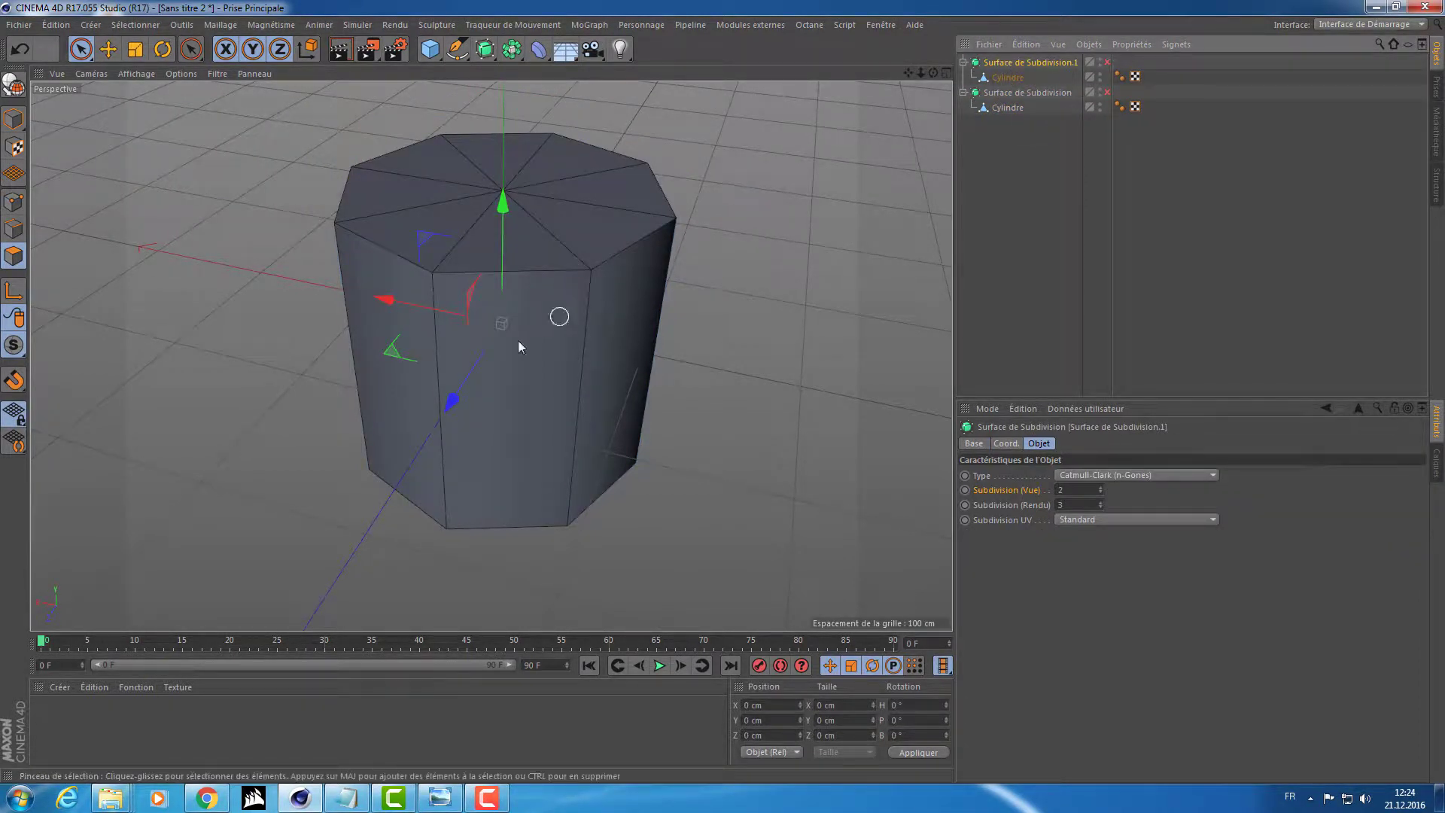
{"action": "left_click_drag", "start_coordinate": [383, 299], "coordinate": [225, 271]}
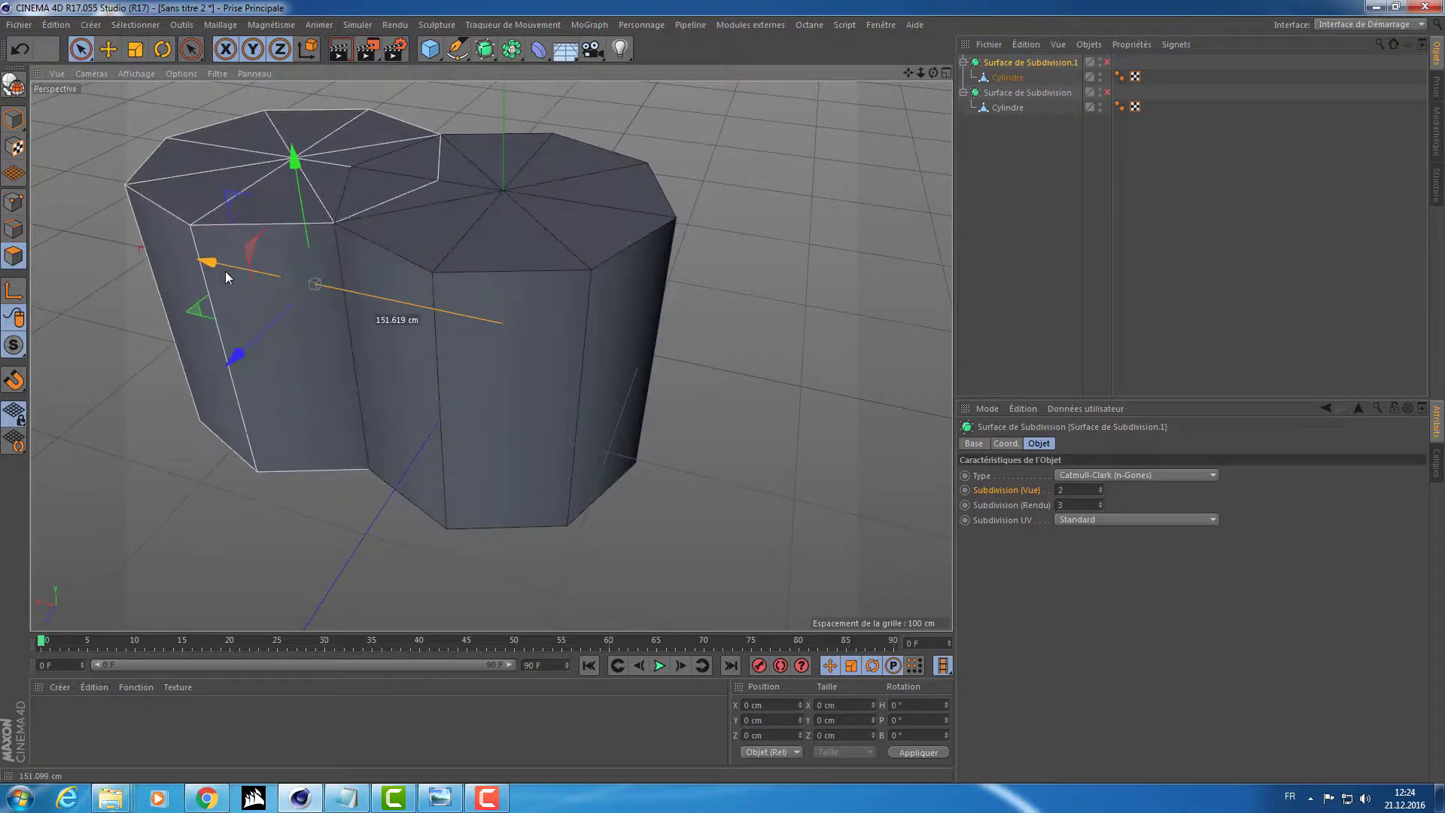
Move the original Subdivision Surface the opposite way along X and shift the copy farther out, leaving a clear gap between the cylinders
{"action": "left_click", "coordinate": [1008, 91]}
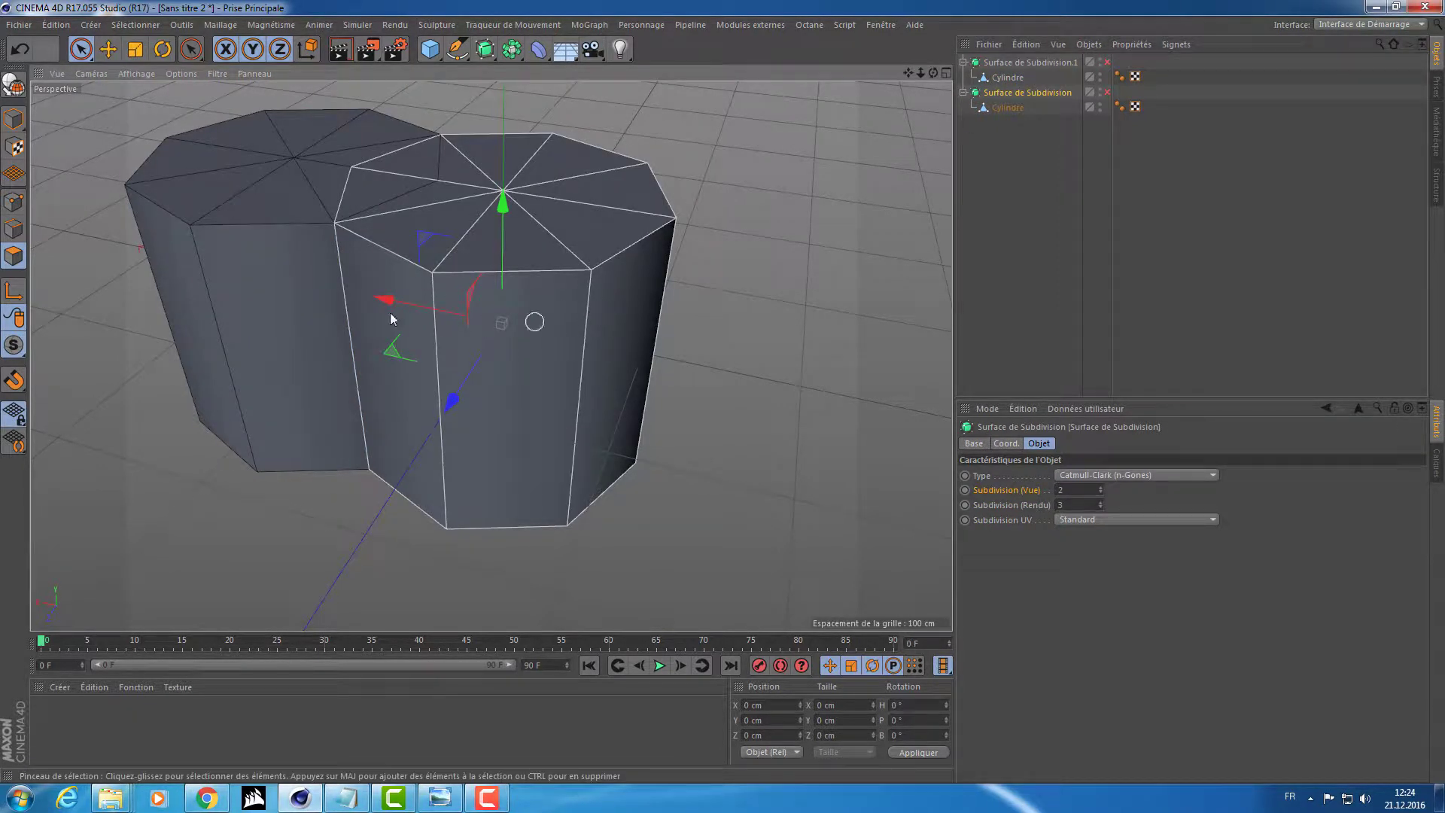
{"action": "left_click_drag", "start_coordinate": [386, 300], "coordinate": [548, 329]}
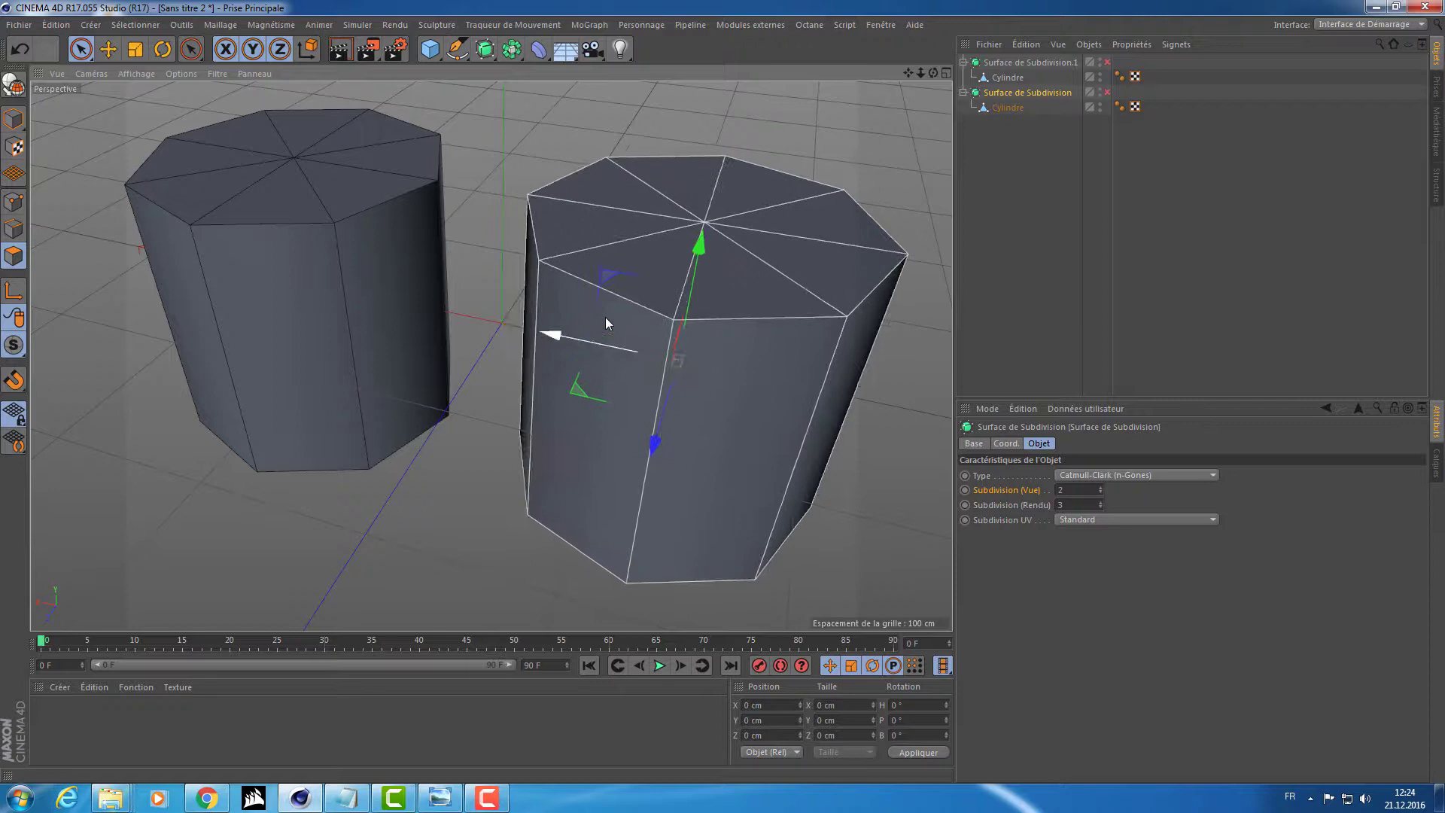
{"action": "left_click", "coordinate": [999, 106]}
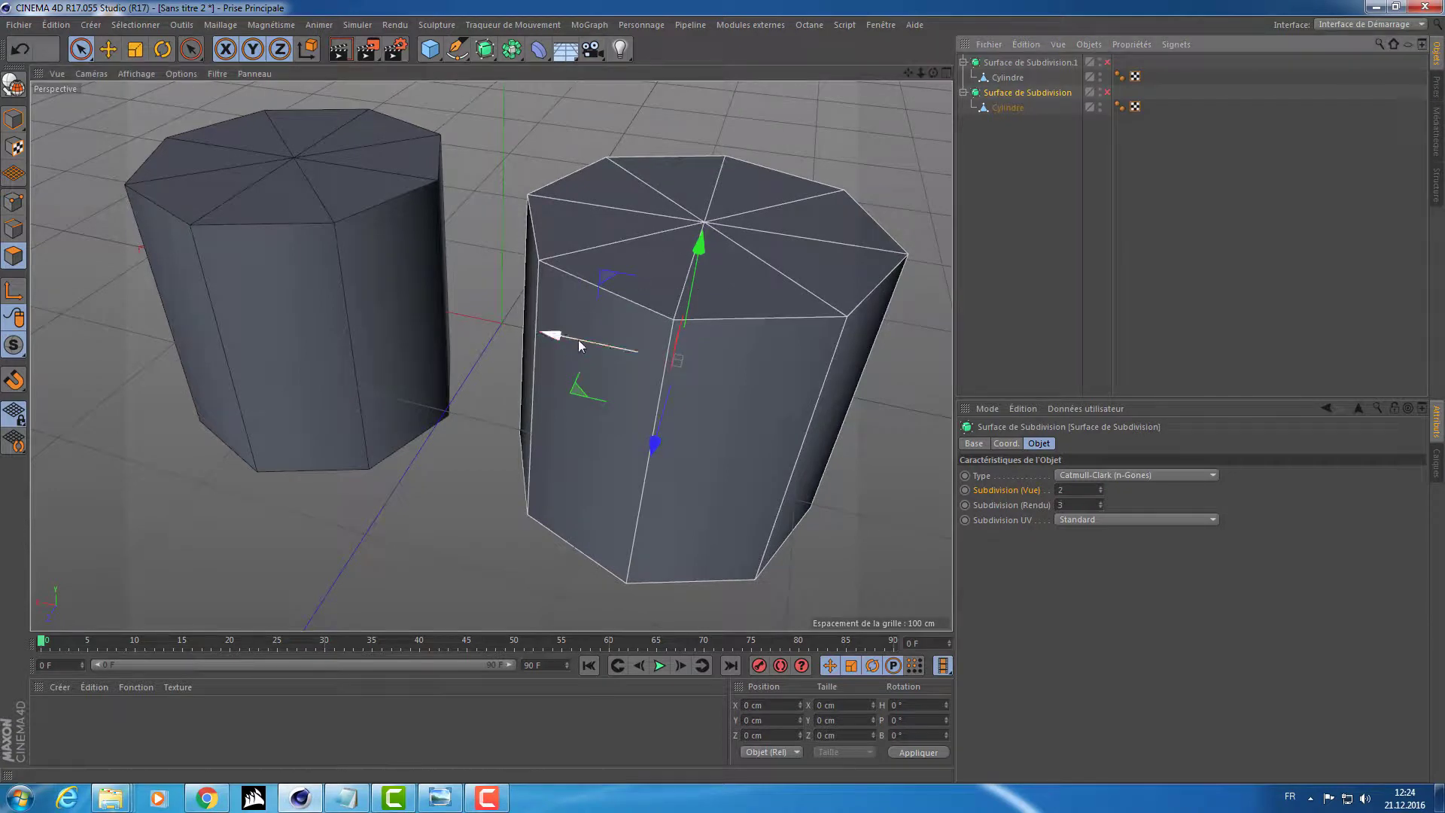
{"action": "left_click_drag", "start_coordinate": [565, 332], "coordinate": [593, 342]}
{"action": "left_click", "coordinate": [1027, 61]}
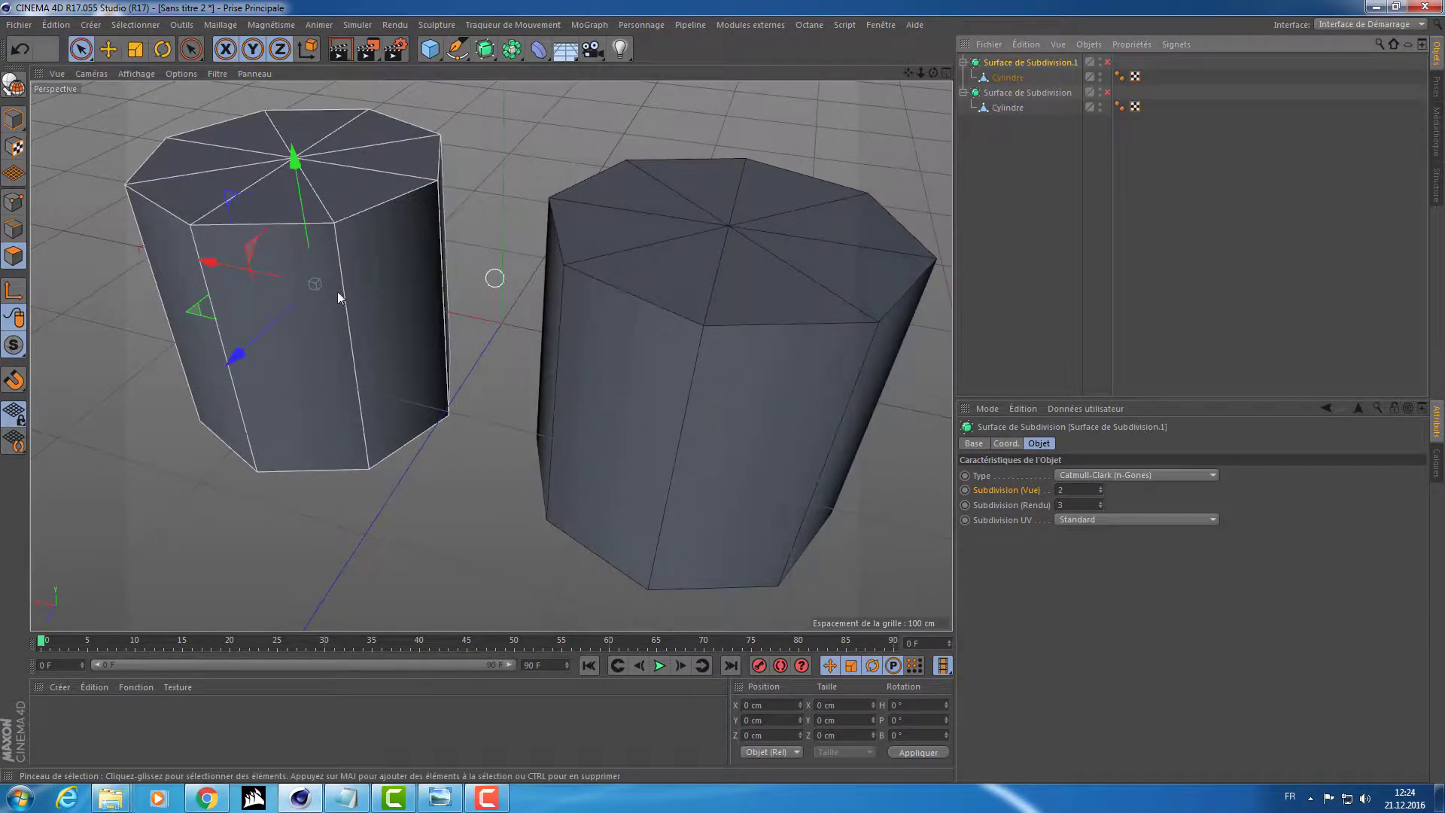
{"action": "left_click_drag", "start_coordinate": [246, 271], "coordinate": [181, 261]}
Select all points of the copied cylinder under Surface de Subdivision.1 and merge the coincident ones with Optimize
{"action": "mouse_move", "coordinate": [459, 317]}
{"action": "left_mouse_down", "text": "alt"}
{"action": "mouse_move", "coordinate": [482, 314]}
{"action": "mouse_move", "coordinate": [468, 313]}
{"action": "left_mouse_up", "text": "alt"}
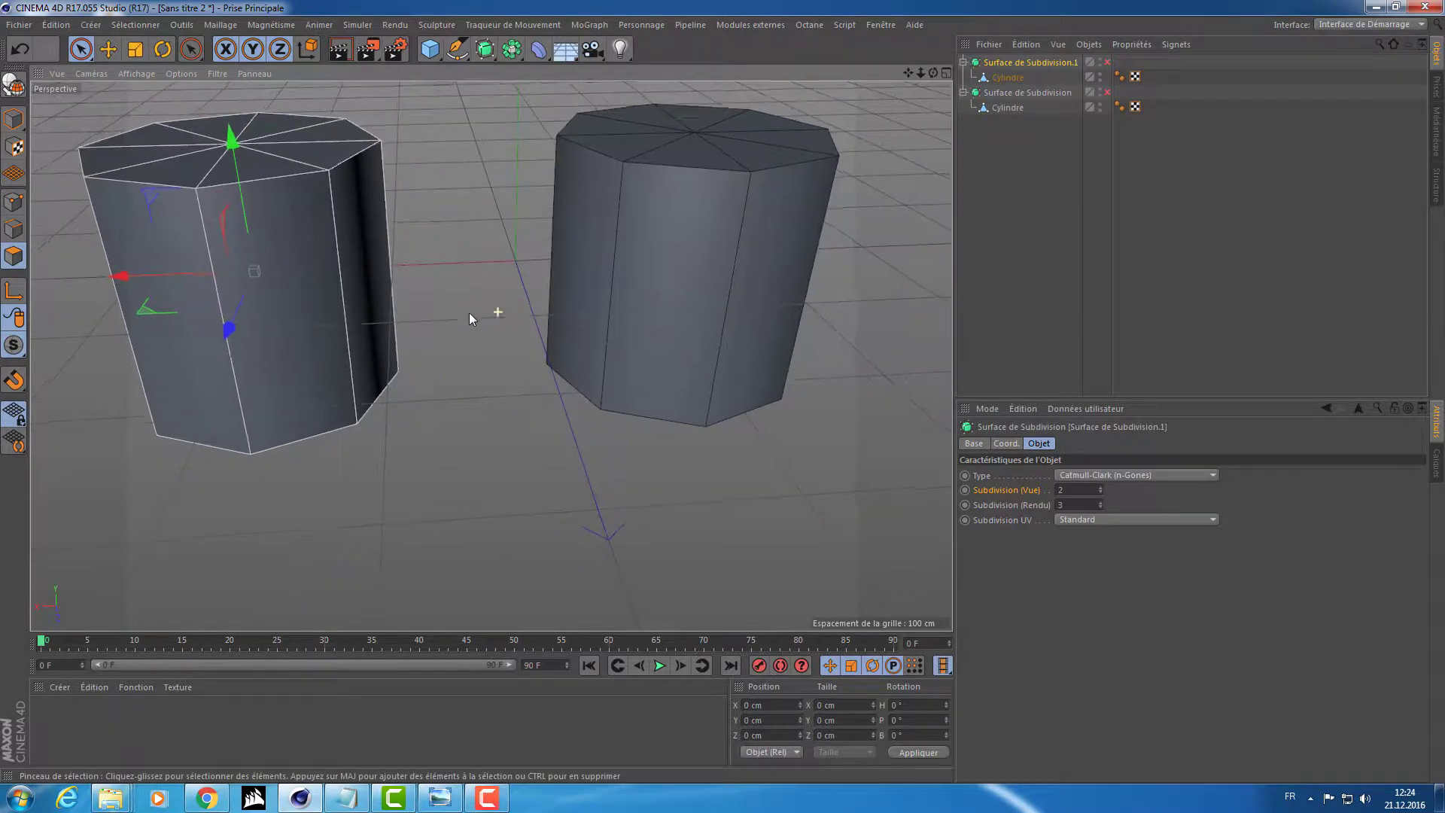
{"action": "middle_click_drag", "start_coordinate": [468, 313], "coordinate": [536, 329], "text": "alt"}
{"action": "scroll", "coordinate": [536, 329], "scroll_direction": "down", "scroll_amount": 3}
{"action": "left_click", "coordinate": [1003, 78]}
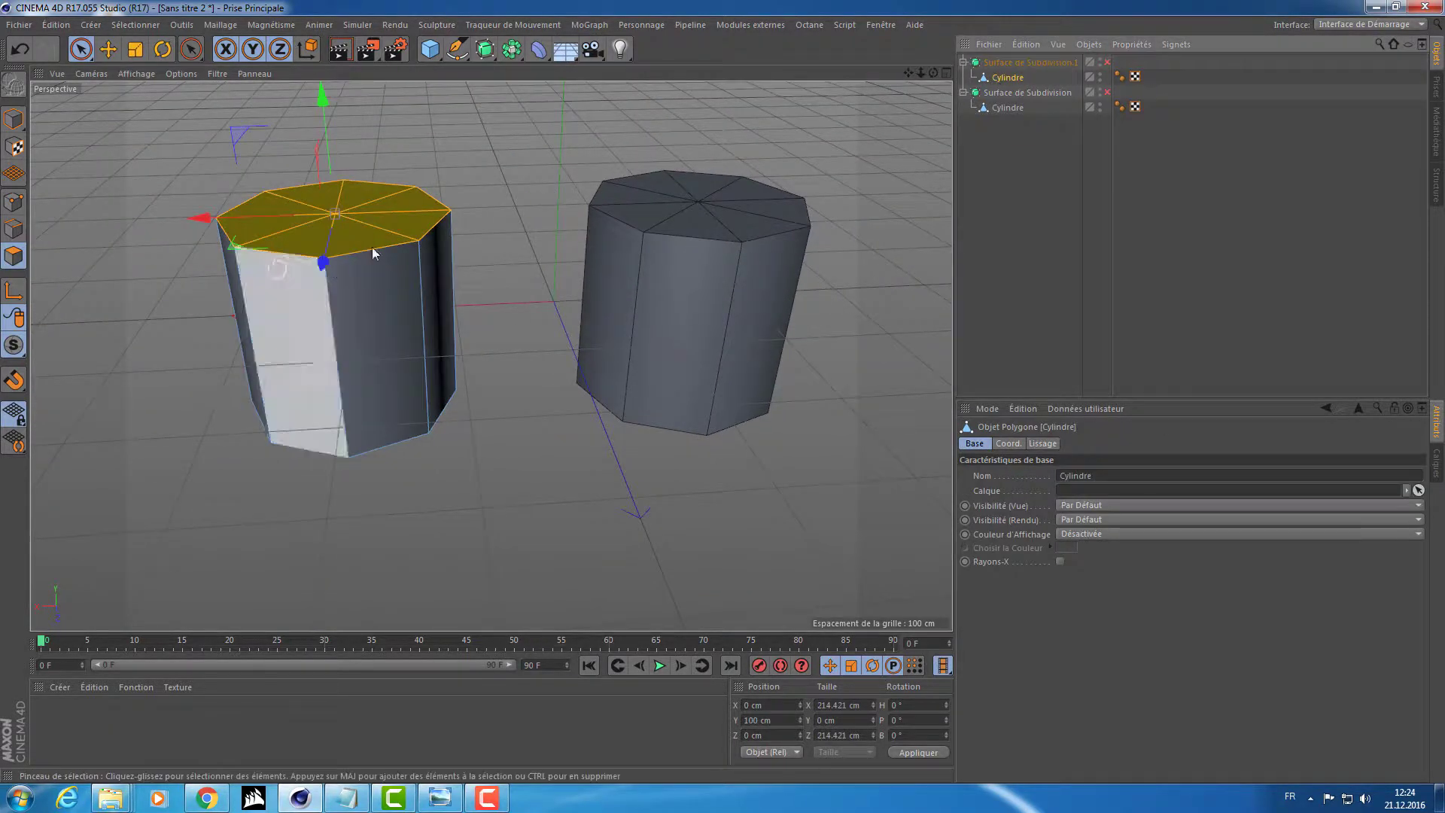
{"action": "left_click", "coordinate": [13, 202]}
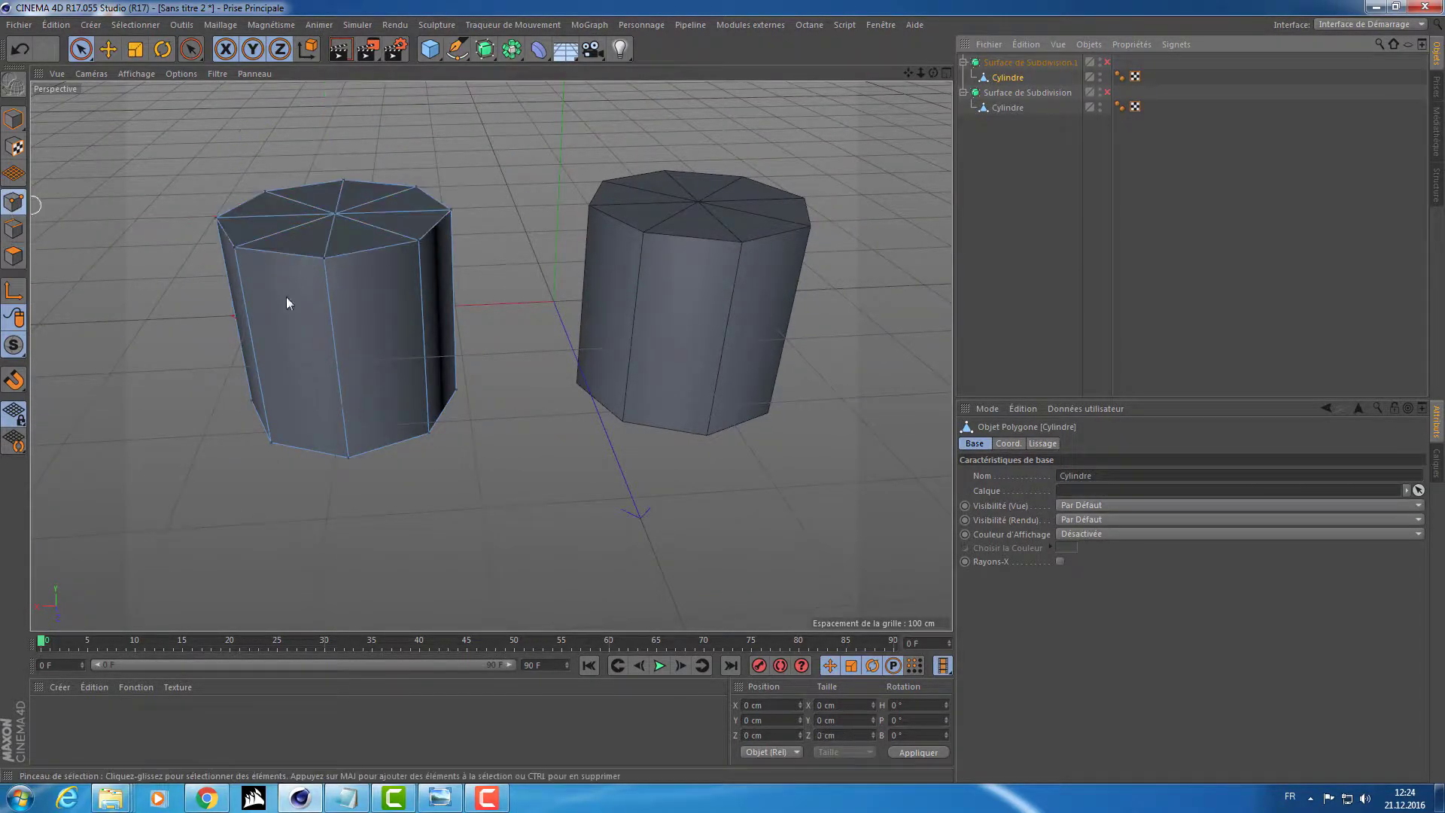
{"action": "key", "text": "ctrl+a"}
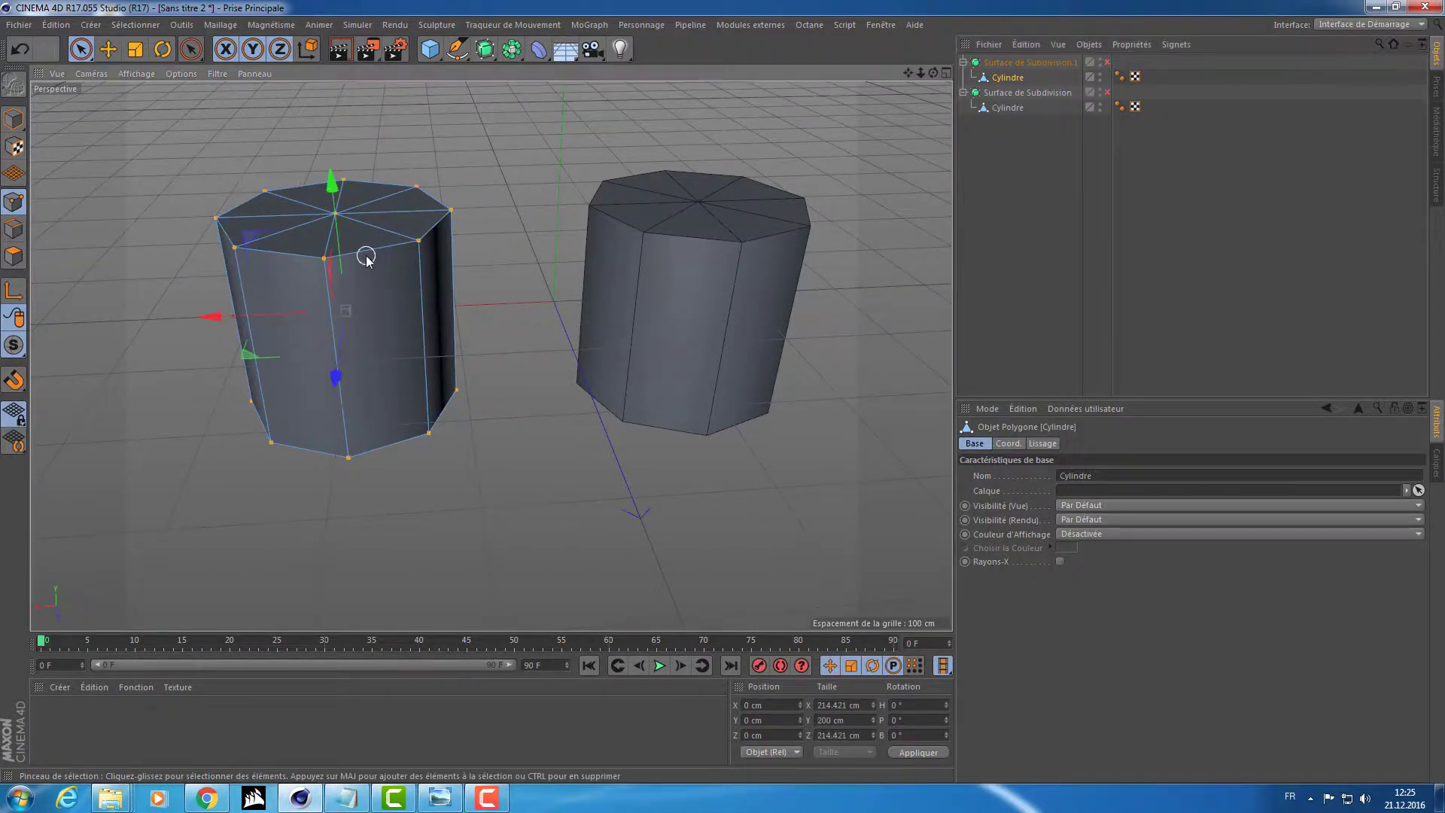
{"action": "right_click", "coordinate": [253, 253]}
{"action": "left_click", "coordinate": [174, 228]}
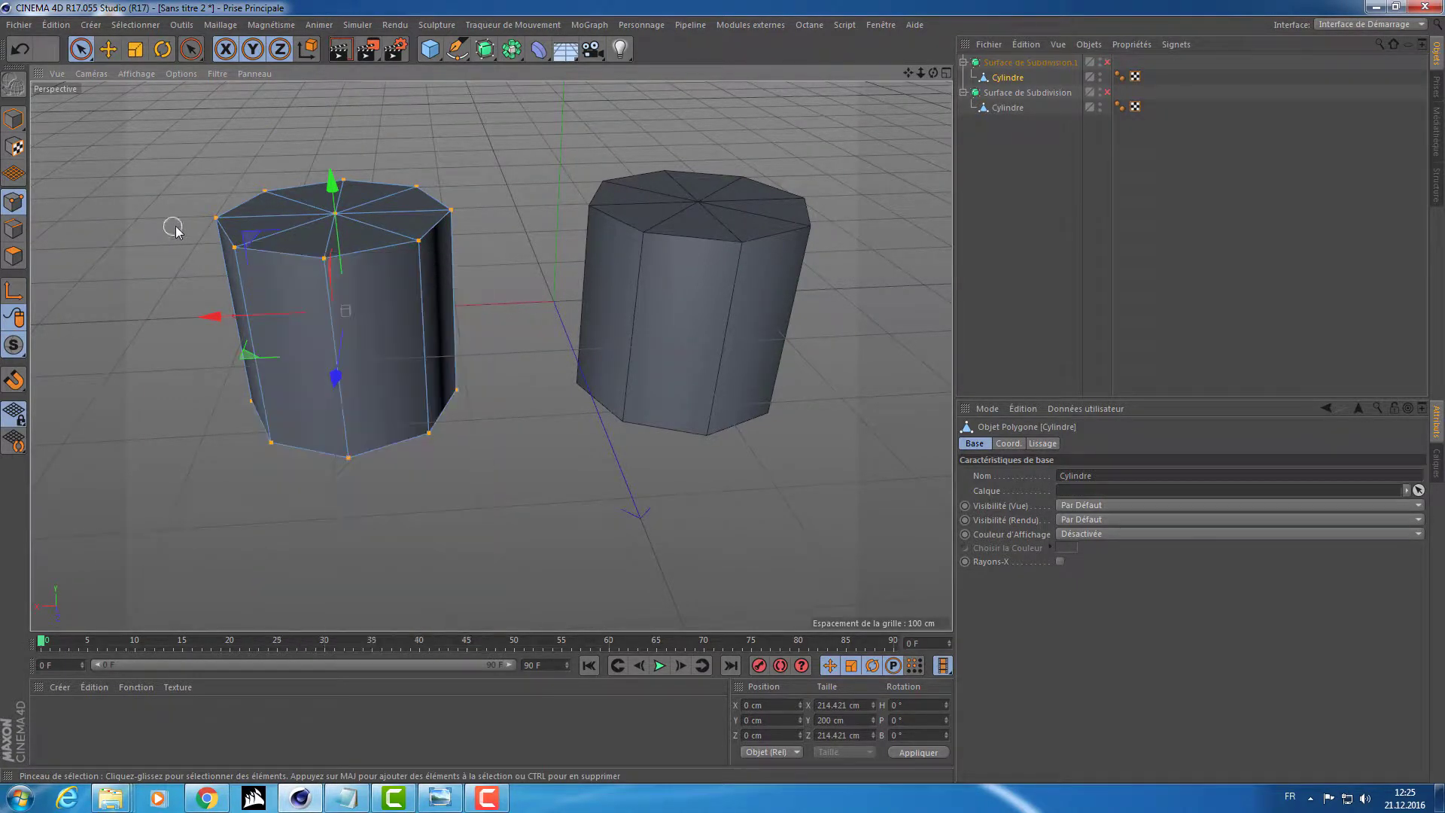
{"action": "right_click", "coordinate": [278, 236]}
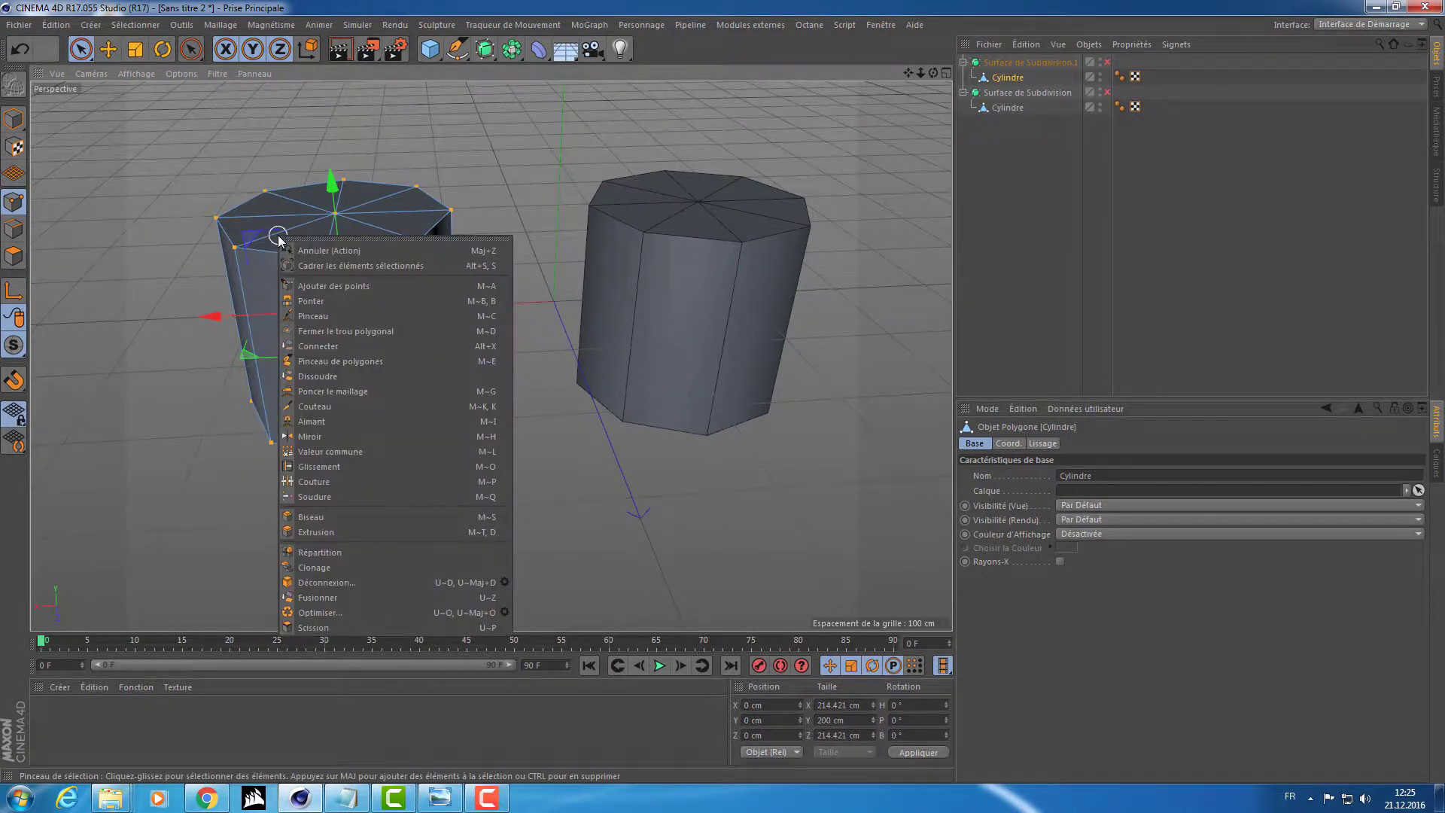
{"action": "left_click", "coordinate": [304, 613]}
Try raising the copied cylinder's top cap to a Y position of about 126 cm in polygon mode
{"action": "left_click", "coordinate": [14, 118]}
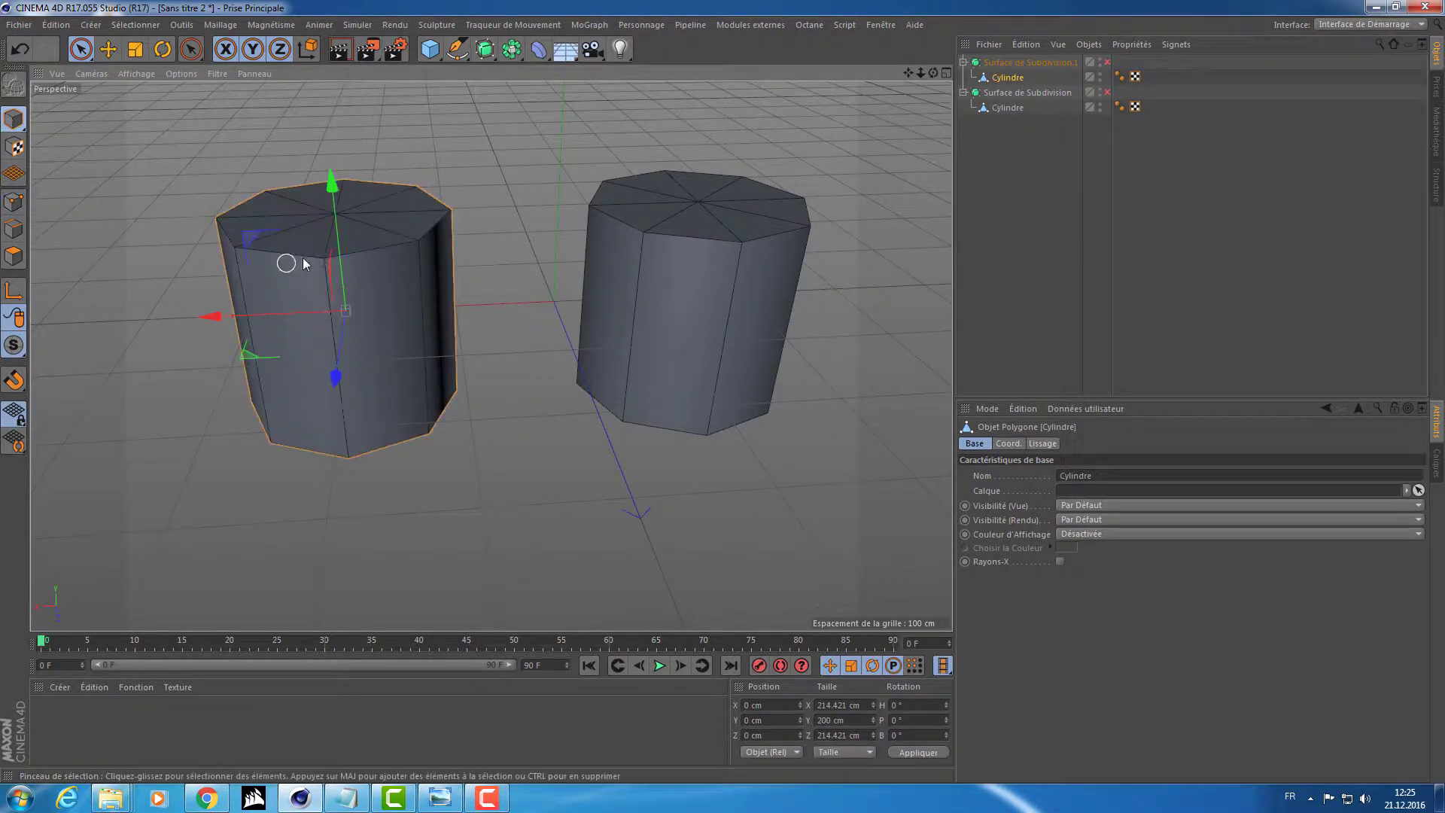
{"action": "left_click", "coordinate": [15, 256]}
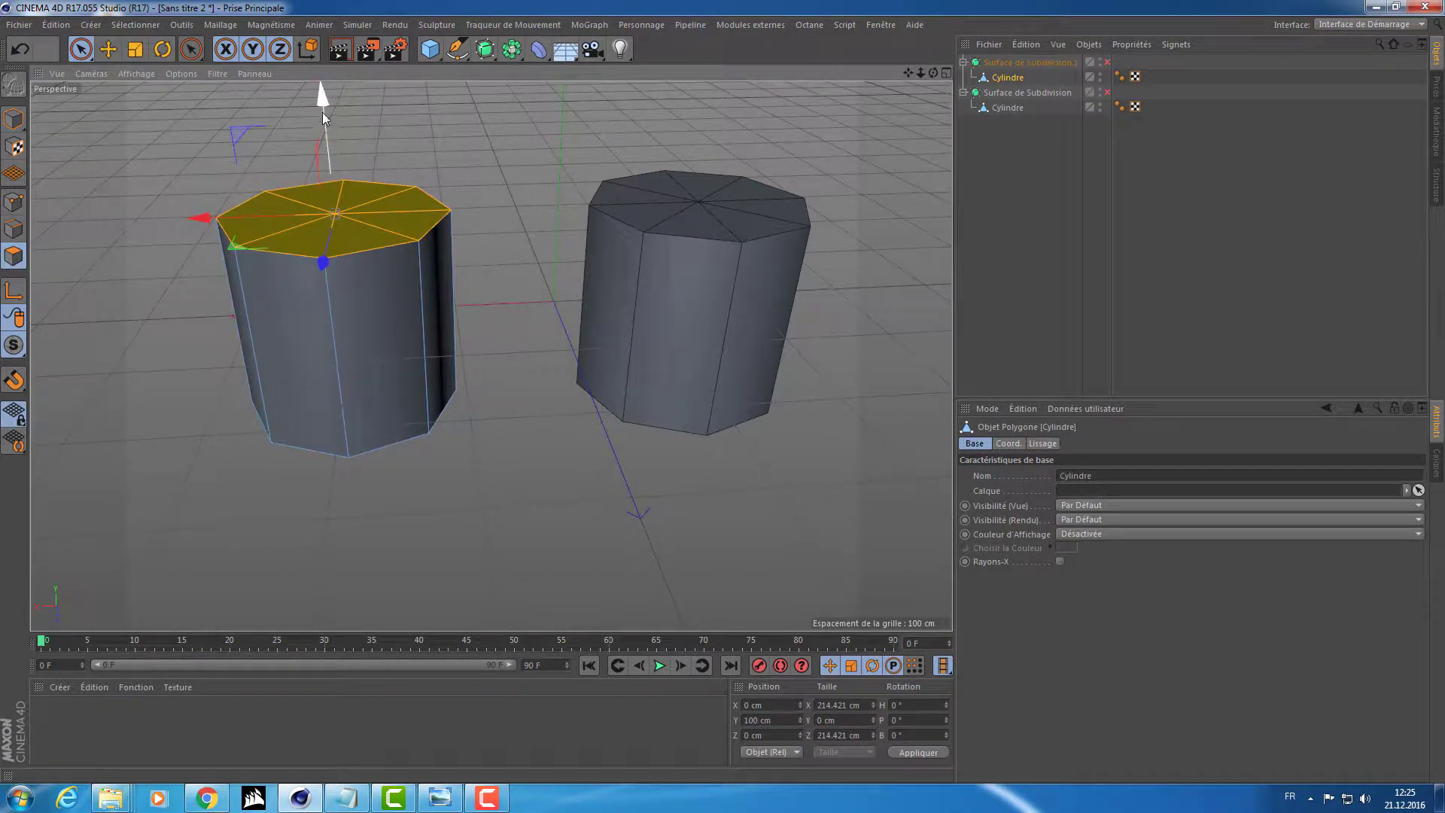
{"action": "left_click_drag", "start_coordinate": [322, 112], "coordinate": [325, 135]}
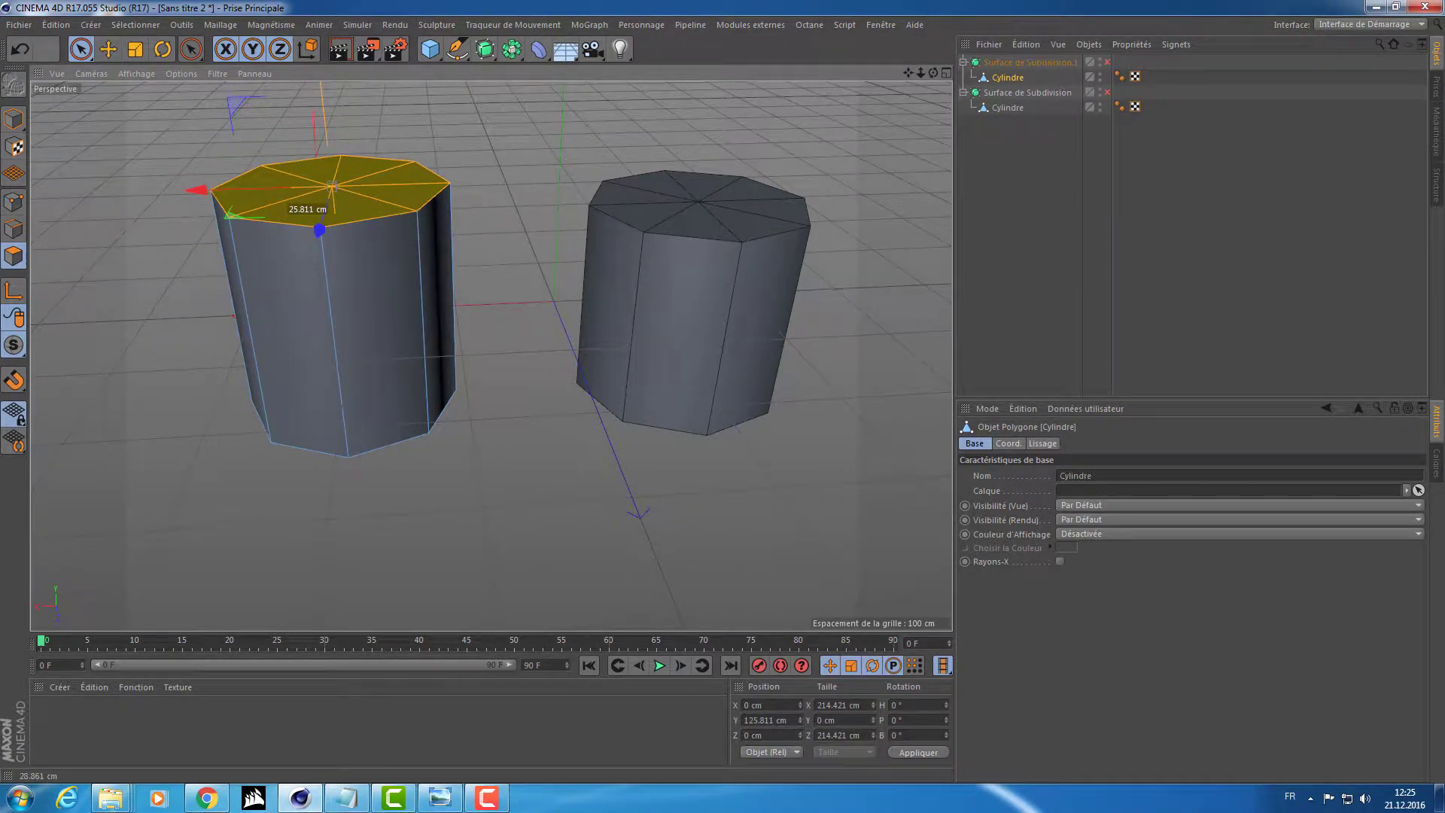
Try lifting the original cylinder's top cap to a Y position of about 130 cm and undo the move
{"action": "left_click", "coordinate": [1001, 108]}
{"action": "mouse_move", "coordinate": [708, 97]}
{"action": "left_mouse_down"}
{"action": "mouse_move", "coordinate": [709, 42]}
{"action": "mouse_move", "coordinate": [708, 68]}
{"action": "left_mouse_up"}
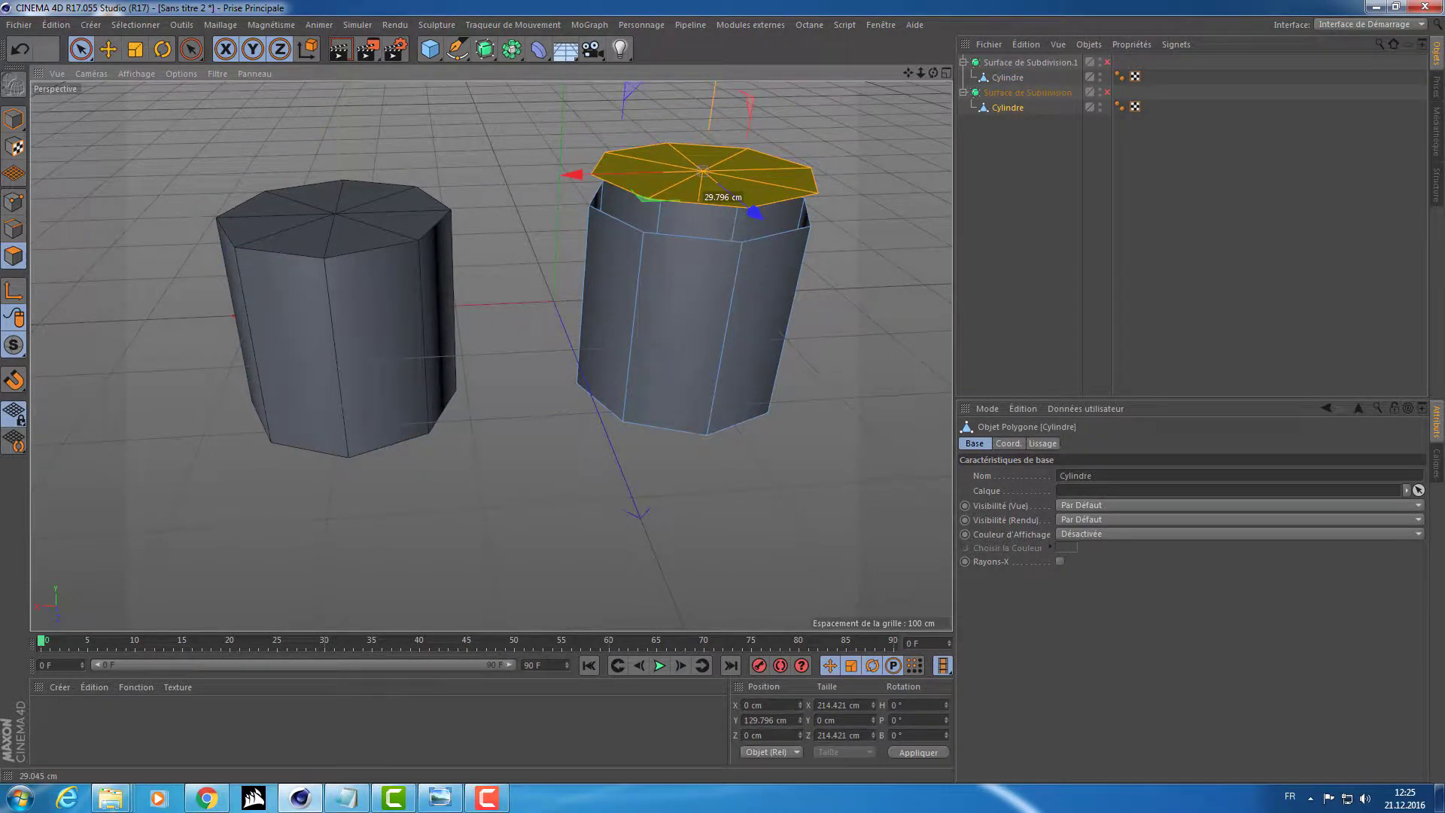
{"action": "key", "text": "ctrl+z"}
Enable the original cylinder's Subdivision Surface
{"action": "left_click_drag", "start_coordinate": [532, 364], "coordinate": [507, 360], "text": "alt"}
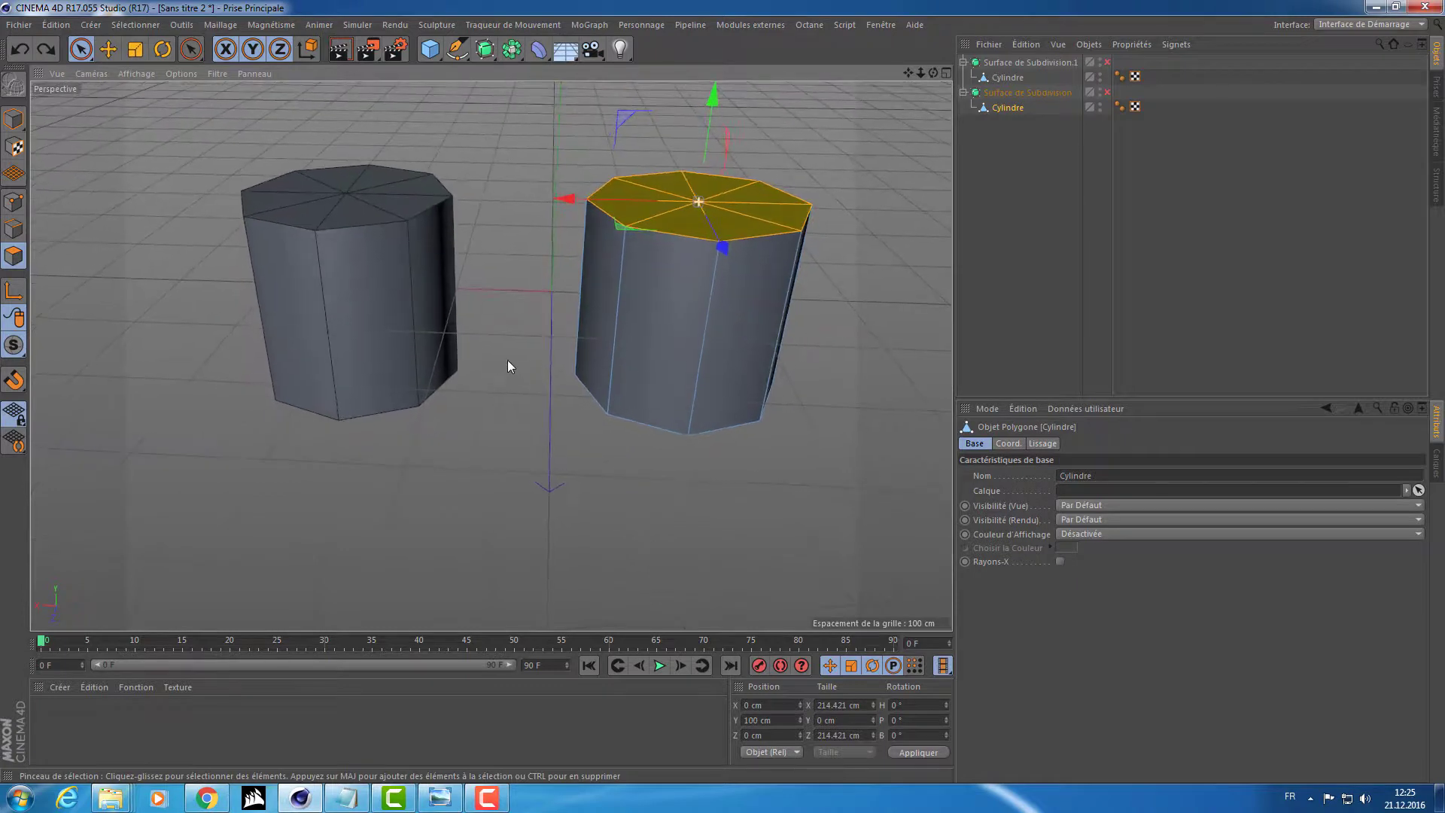
{"action": "left_click", "coordinate": [1029, 93]}
{"action": "left_click", "coordinate": [1103, 92]}
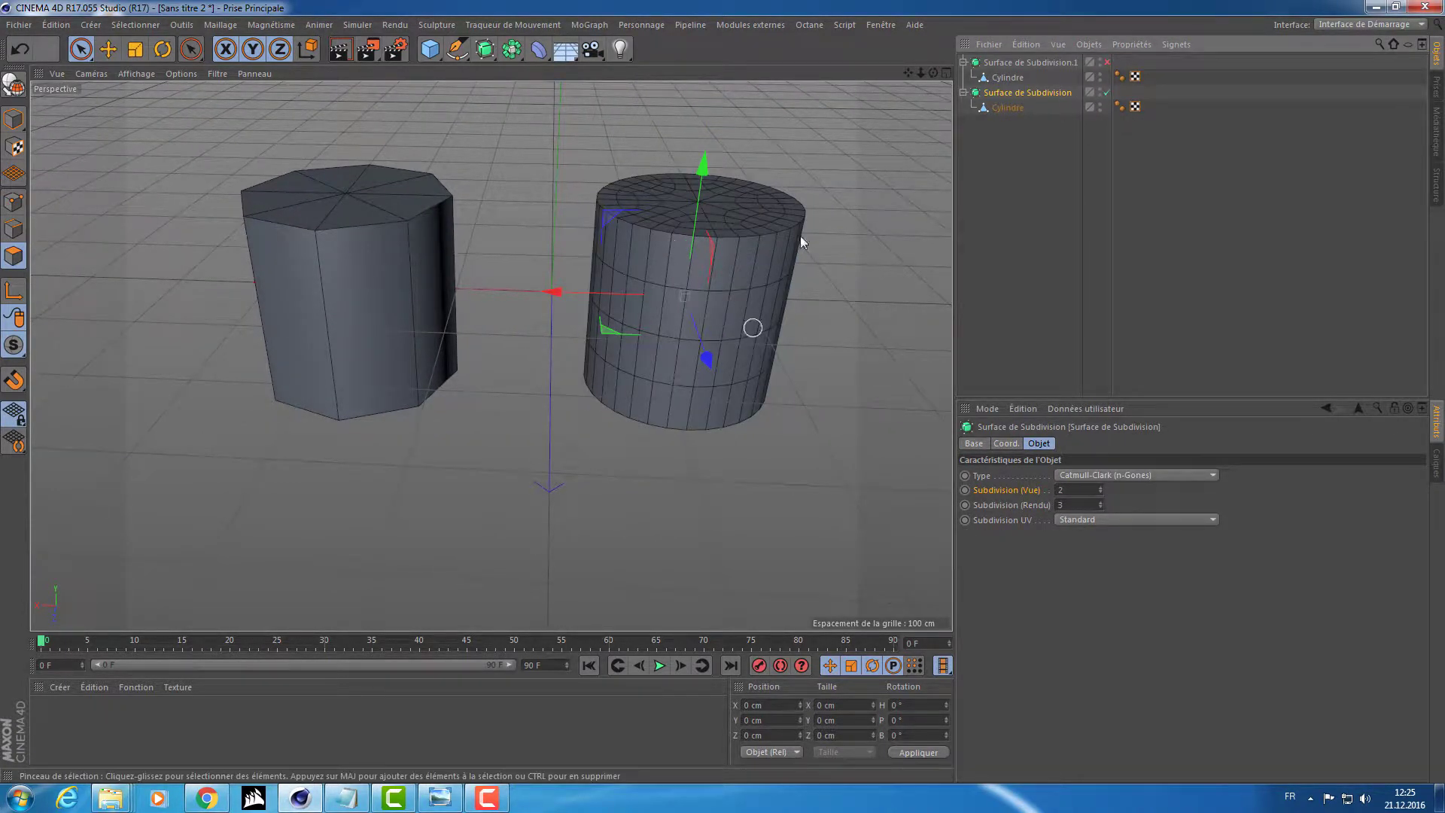
Enable Surface de Subdivision.1, the Subdivision Surface of the optimized cylinder copy
{"action": "left_click_drag", "start_coordinate": [784, 247], "coordinate": [747, 232], "text": "alt"}
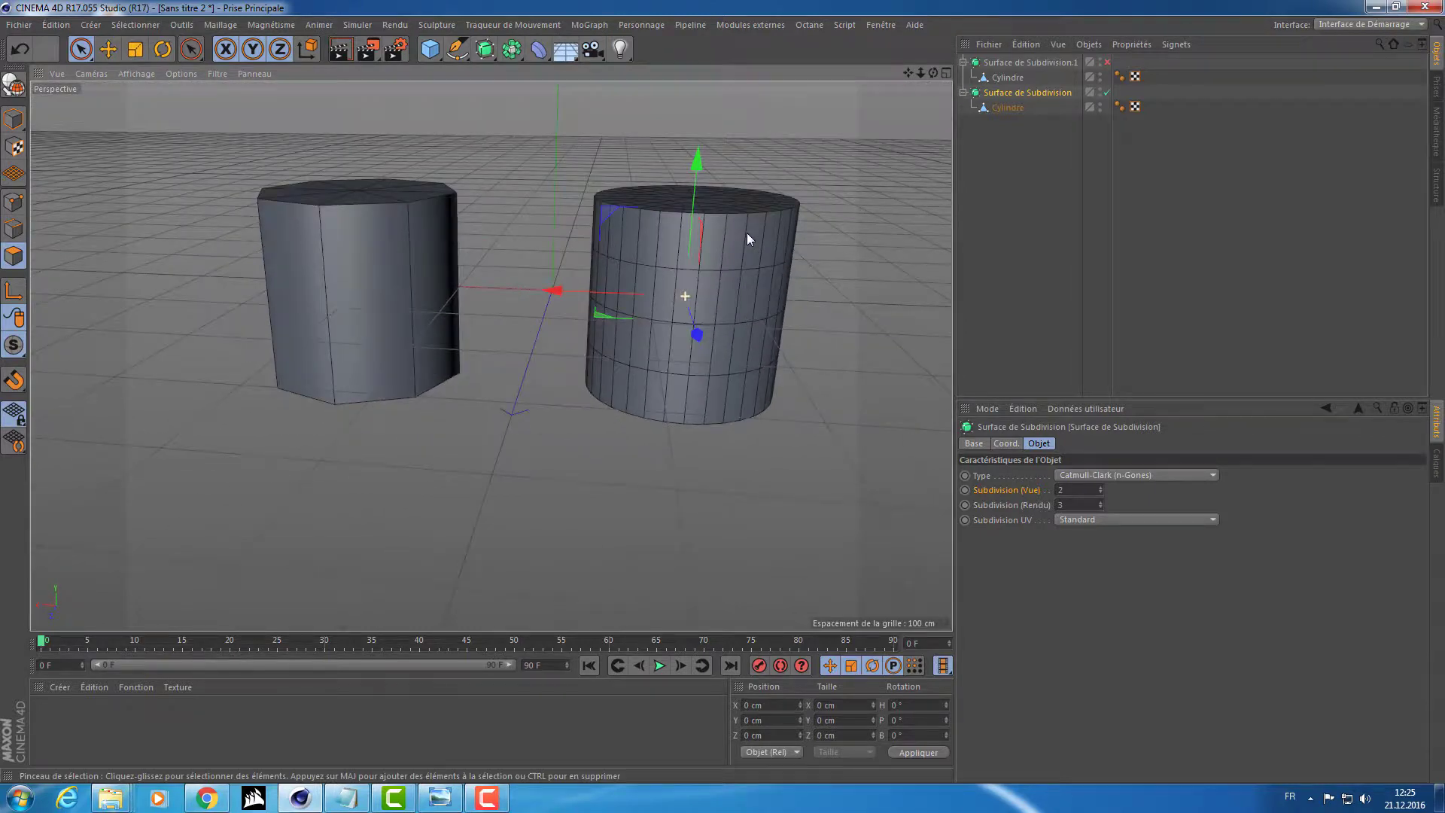
{"action": "left_click", "coordinate": [1009, 63]}
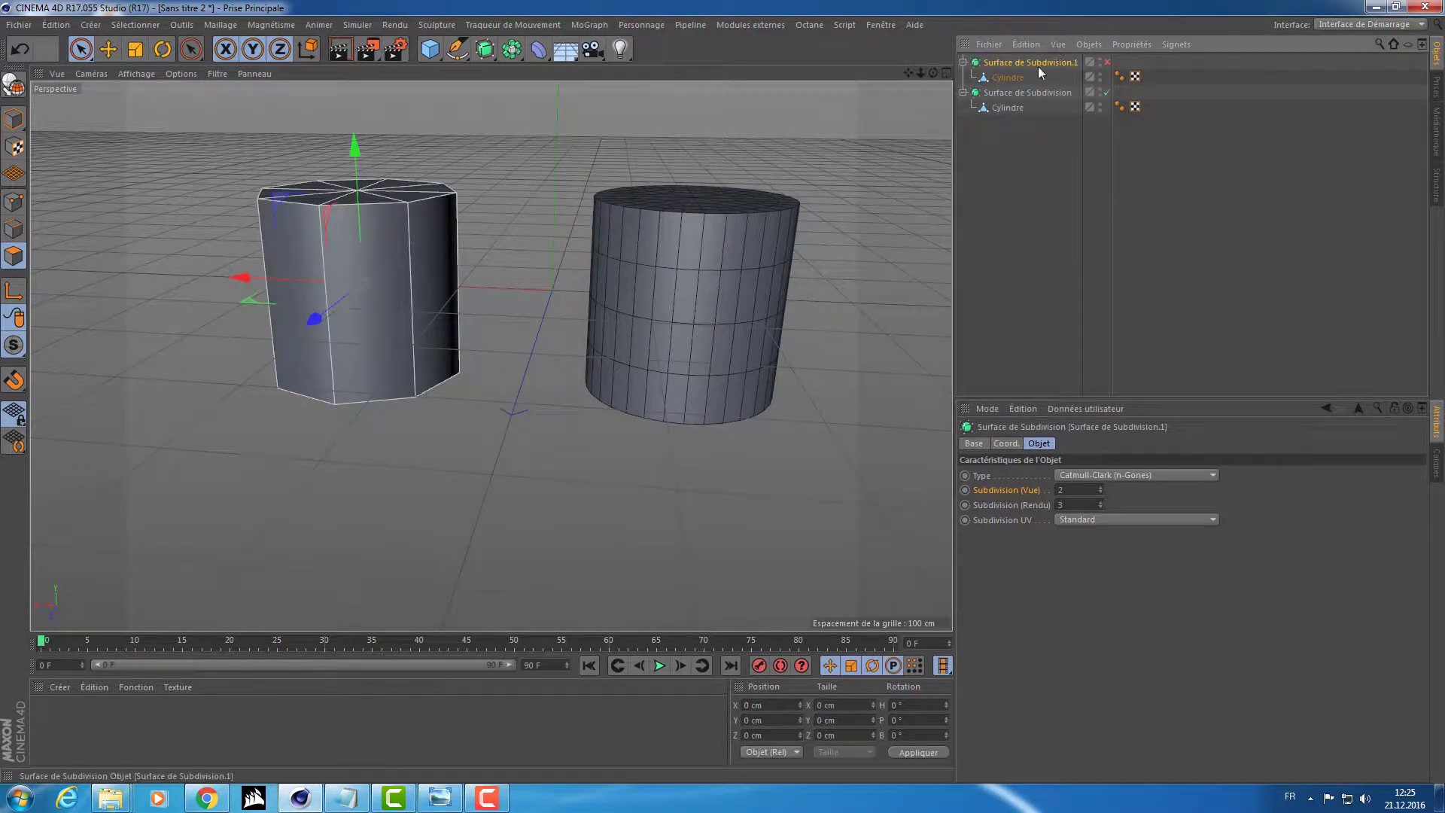
{"action": "left_click", "coordinate": [1107, 63]}
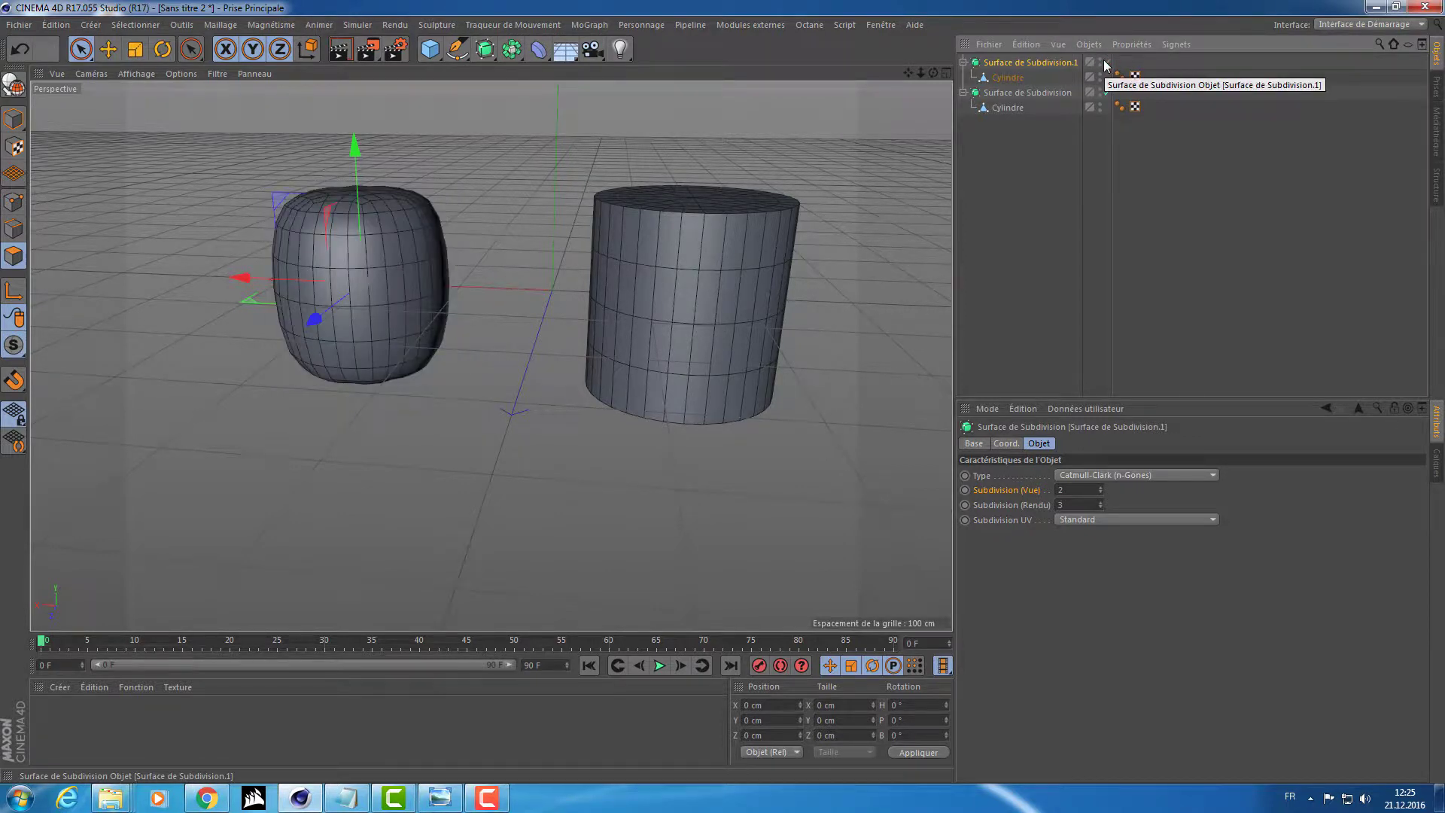
Compare the smoothed shape of the optimized copy with the original cylinder and its separate top cap from several angles
{"action": "left_click_drag", "start_coordinate": [499, 133], "coordinate": [549, 147], "text": "alt"}
{"action": "left_click_drag", "start_coordinate": [631, 186], "coordinate": [598, 227], "text": "alt"}
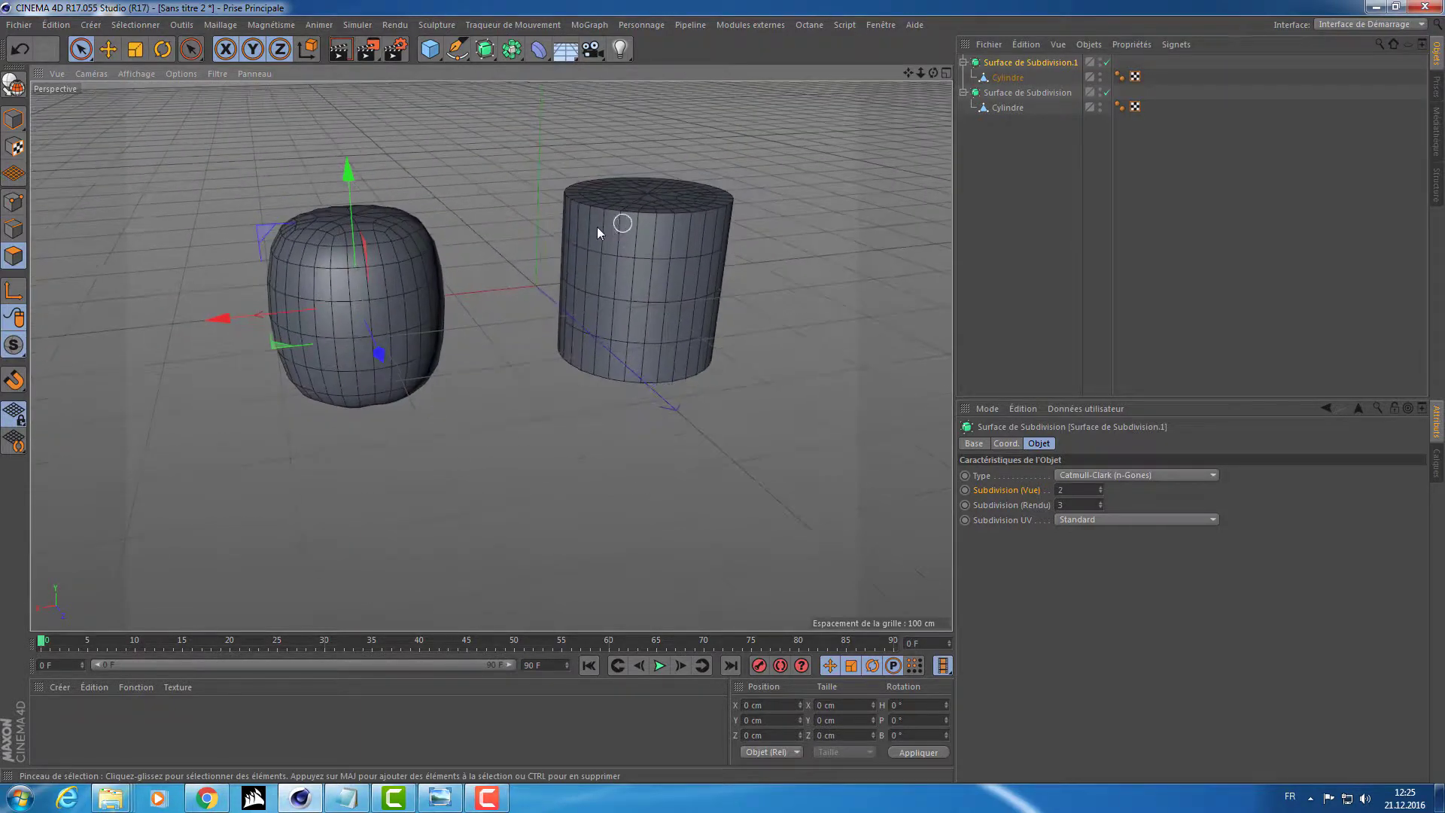
{"action": "right_click_drag", "start_coordinate": [598, 223], "coordinate": [653, 206], "text": "alt"}
{"action": "left_click_drag", "start_coordinate": [632, 205], "coordinate": [561, 192], "text": "alt"}
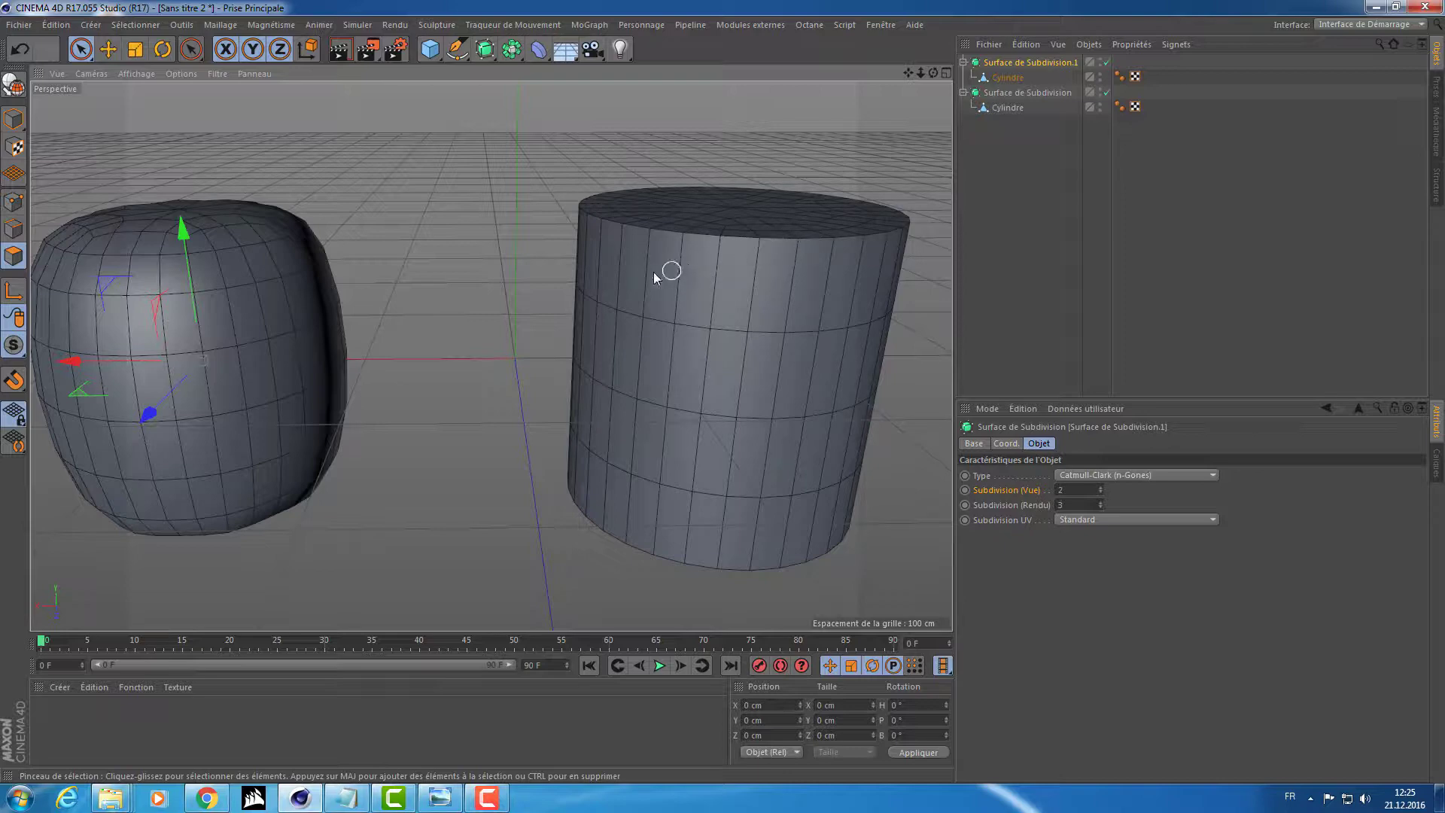
{"action": "middle_click_drag", "start_coordinate": [451, 268], "coordinate": [645, 252], "text": "alt"}
{"action": "left_click_drag", "start_coordinate": [621, 242], "coordinate": [568, 274], "text": "alt"}
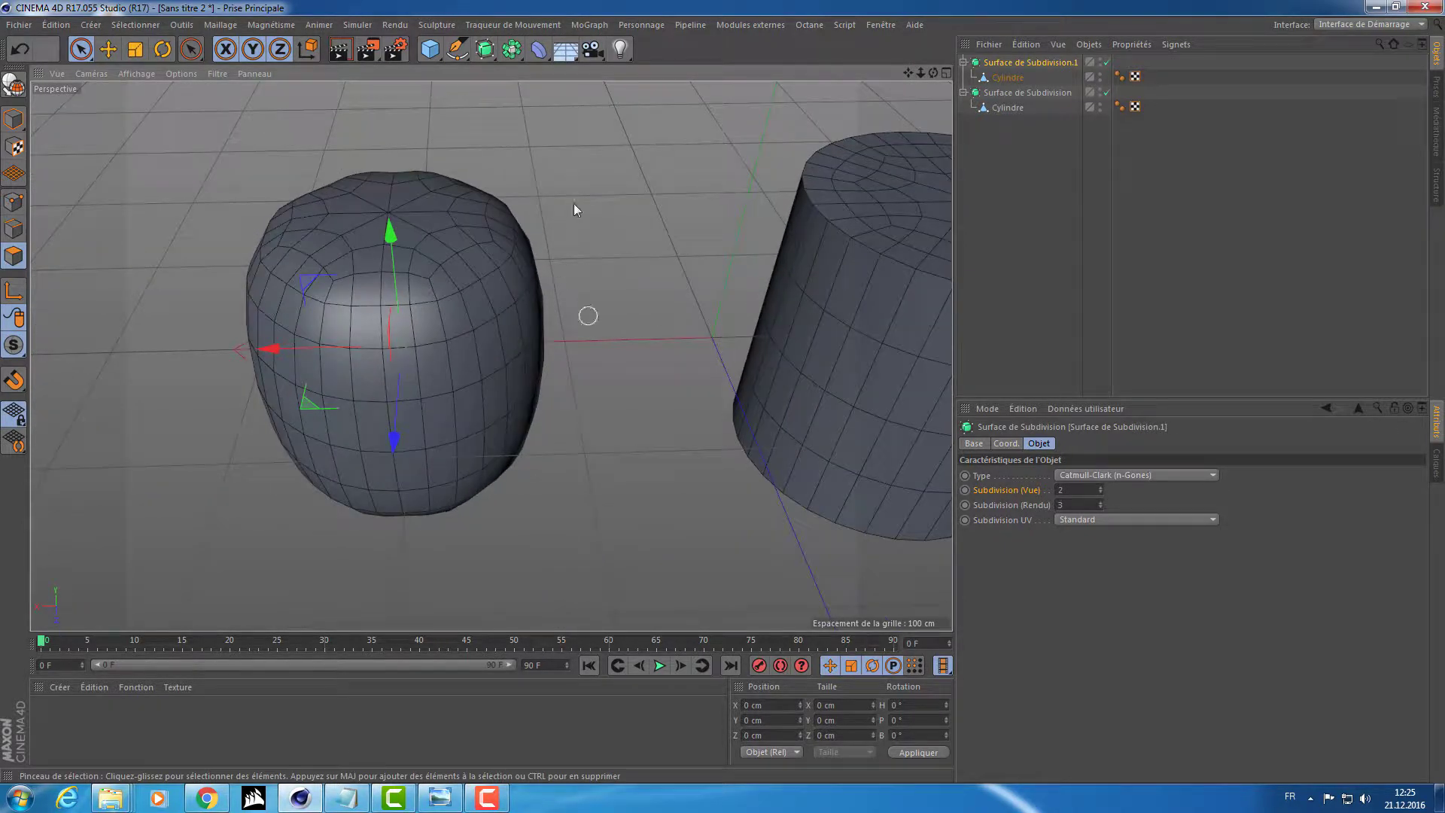
{"action": "left_click_drag", "start_coordinate": [461, 383], "coordinate": [527, 295], "text": "alt"}
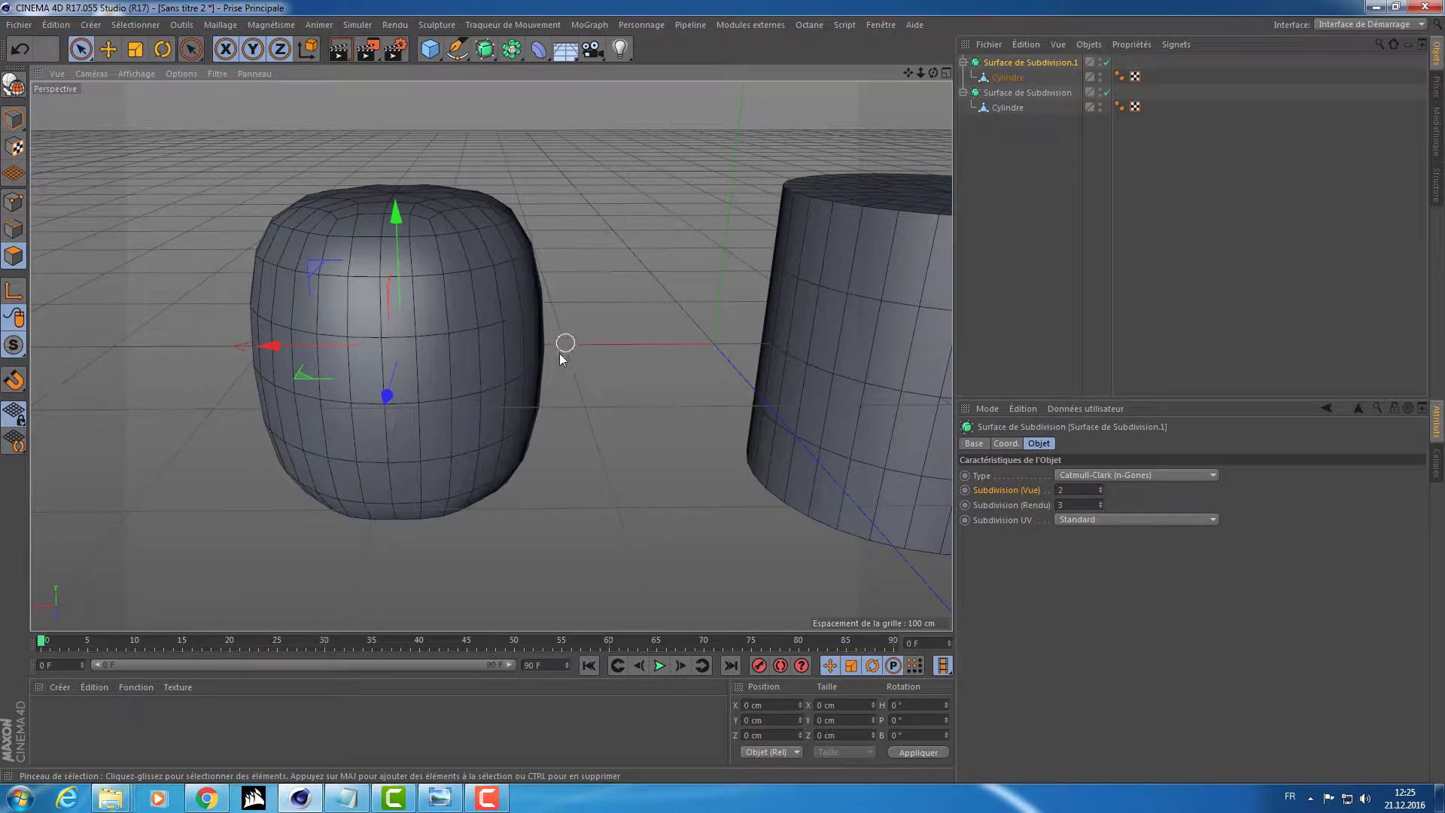
{"action": "left_click", "coordinate": [1003, 107]}
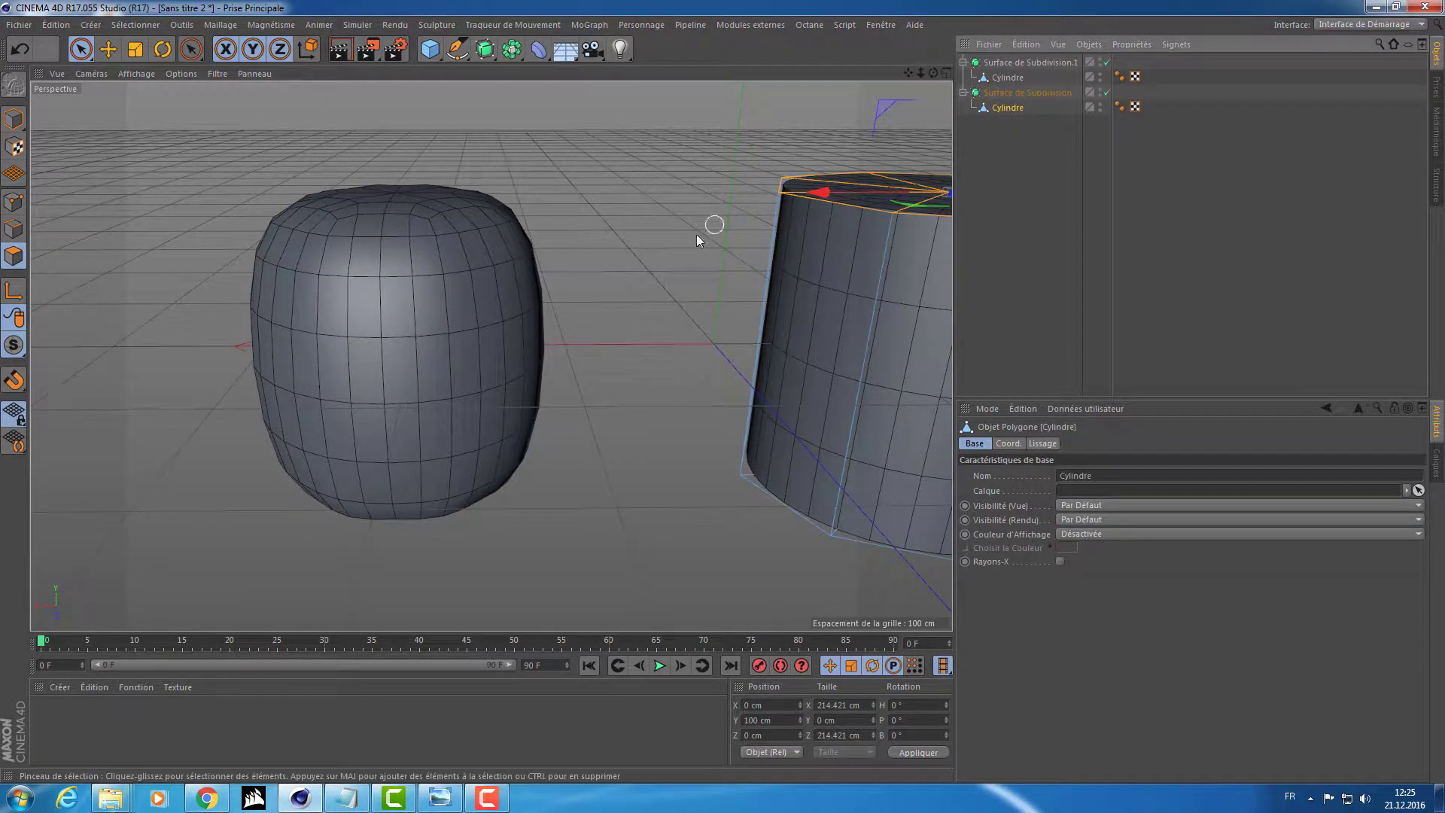
Select all polygons of the copied cylinder and examine its control cage around the smoothed mesh at the top rim
{"action": "left_click", "coordinate": [1001, 78]}
{"action": "left_click_drag", "start_coordinate": [791, 151], "coordinate": [635, 214], "text": "alt"}
{"action": "key", "text": "ctrl+a"}
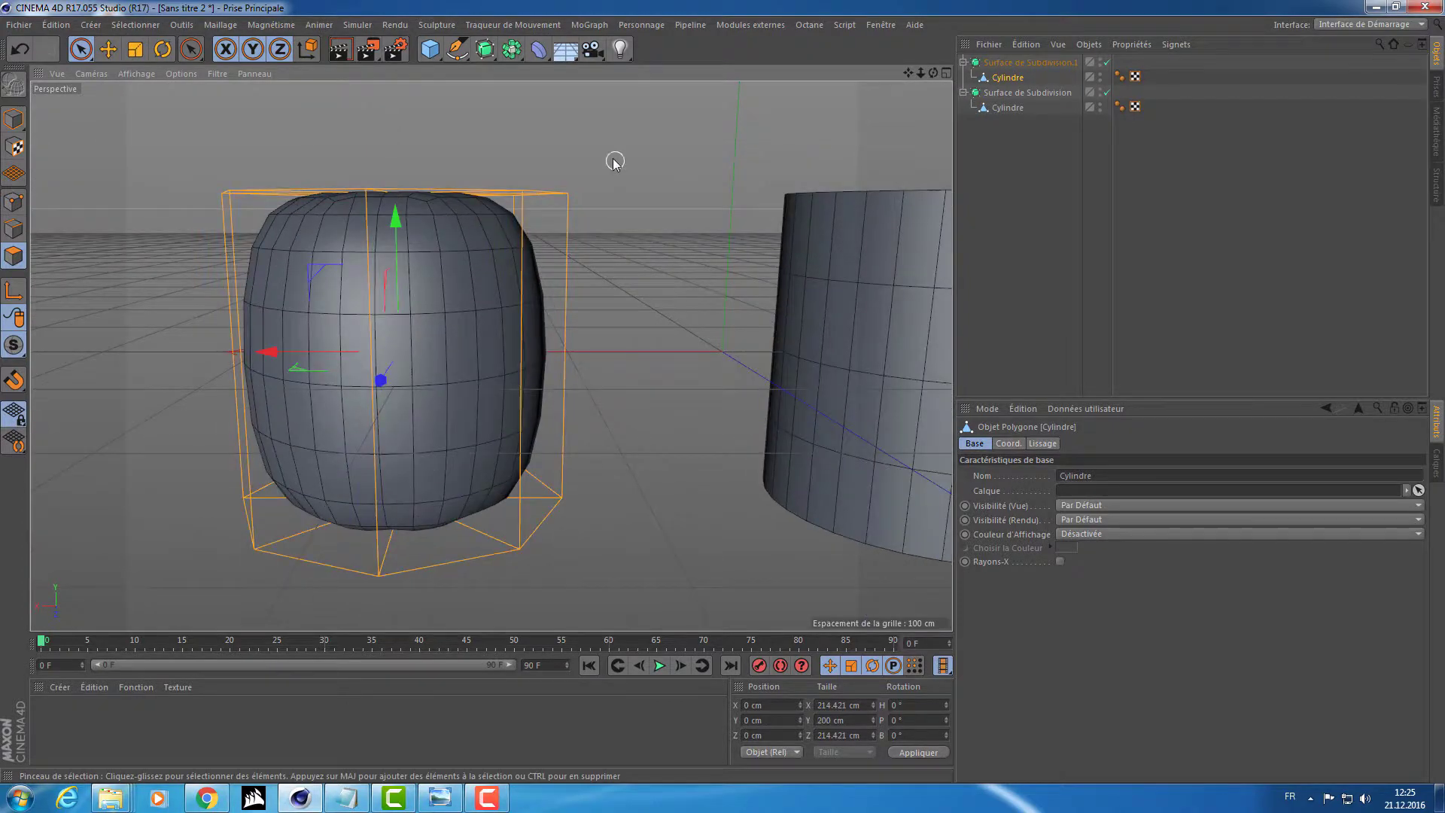
{"action": "left_click_drag", "start_coordinate": [616, 159], "coordinate": [567, 183], "text": "alt"}
{"action": "right_click_drag", "start_coordinate": [483, 228], "coordinate": [545, 223], "text": "alt"}
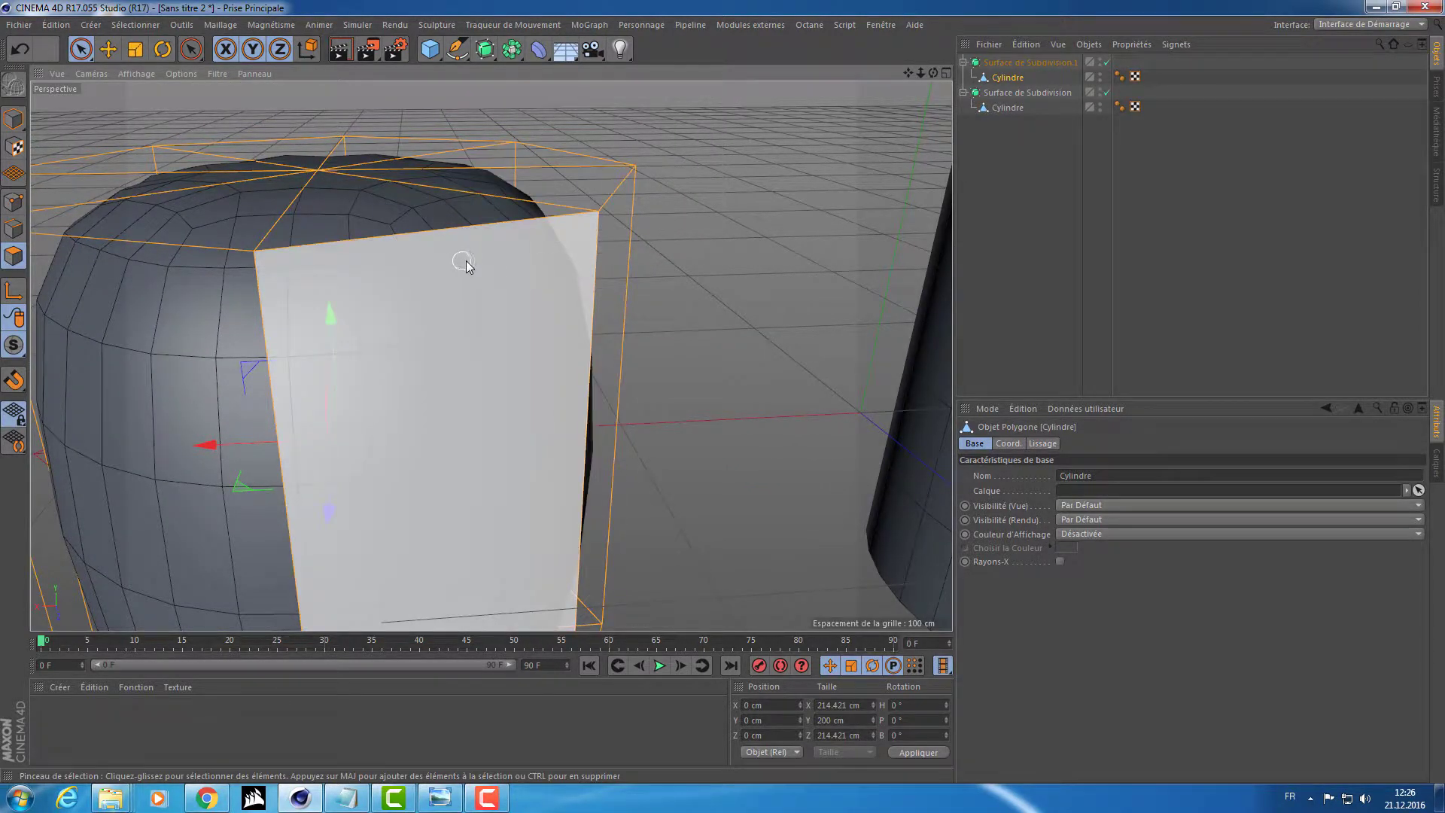
{"action": "right_click_drag", "start_coordinate": [607, 284], "coordinate": [569, 296], "text": "alt"}
{"action": "left_click_drag", "start_coordinate": [569, 296], "coordinate": [601, 312], "text": "alt"}
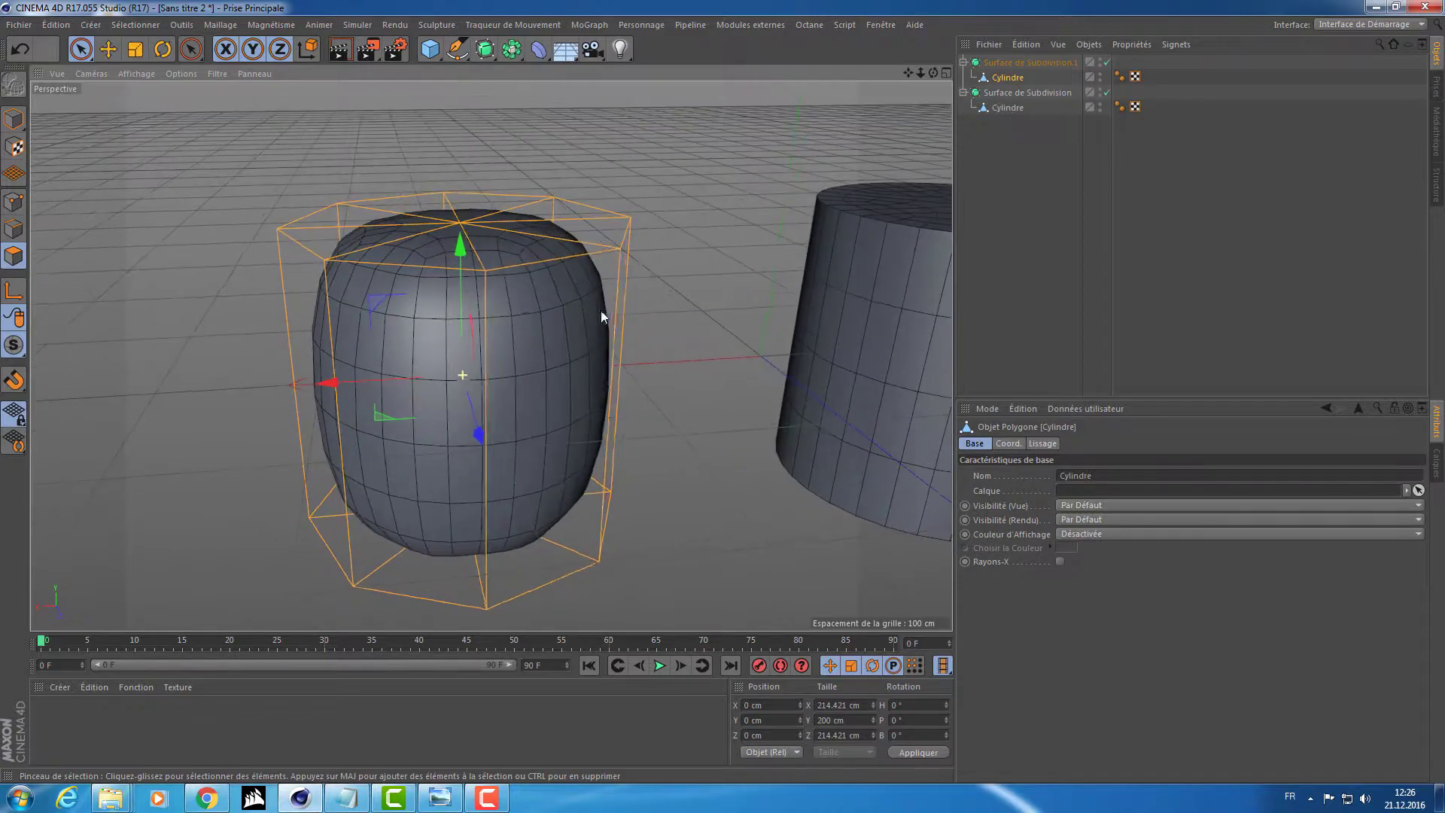
{"action": "right_click_drag", "start_coordinate": [543, 271], "coordinate": [635, 249], "text": "alt"}
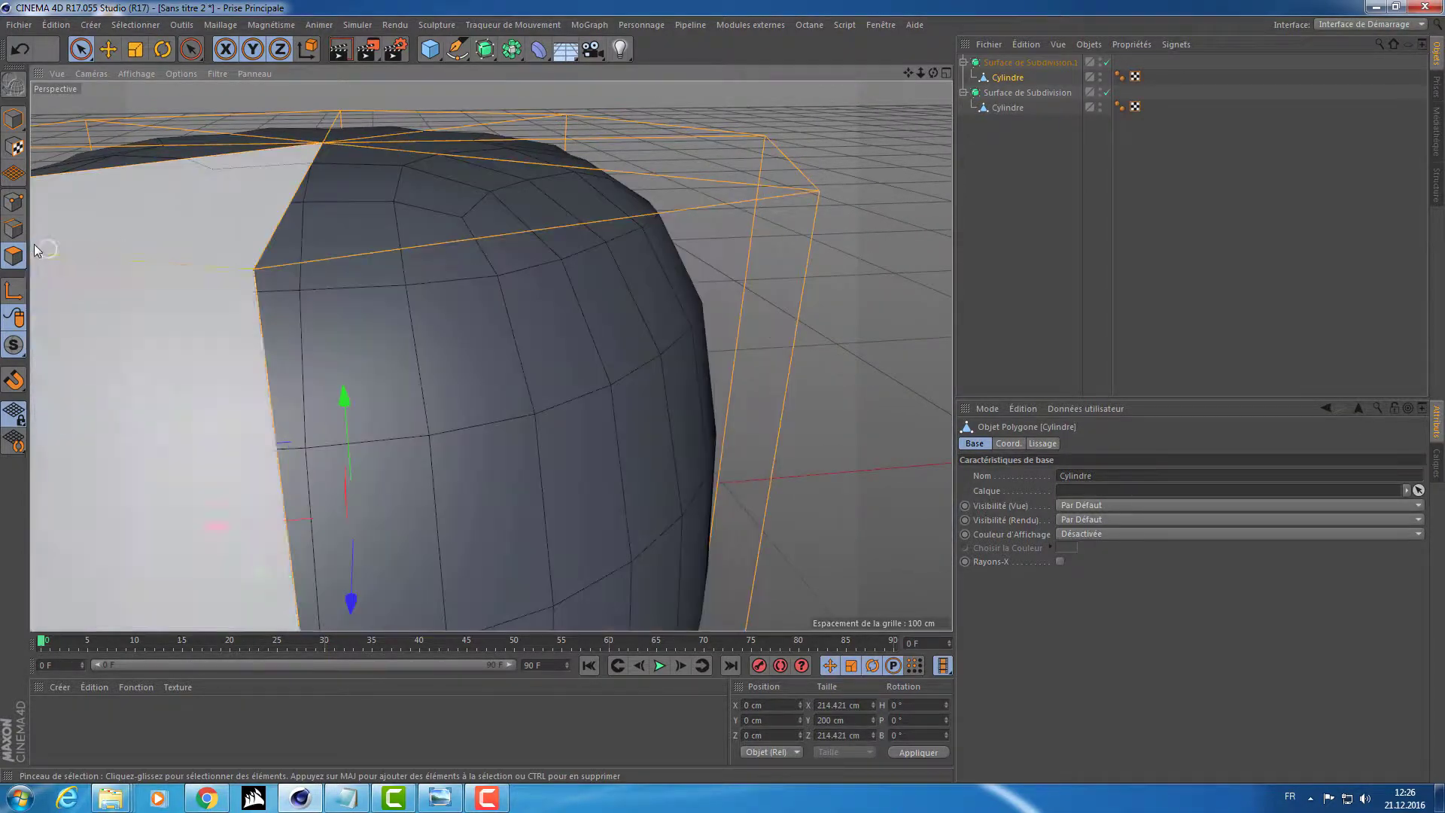
In edge mode, pick matching top and bottom rim edges of the copied cylinder to examine where the smoothing is guided
{"action": "left_click", "coordinate": [15, 228]}
{"action": "left_click", "coordinate": [429, 241]}
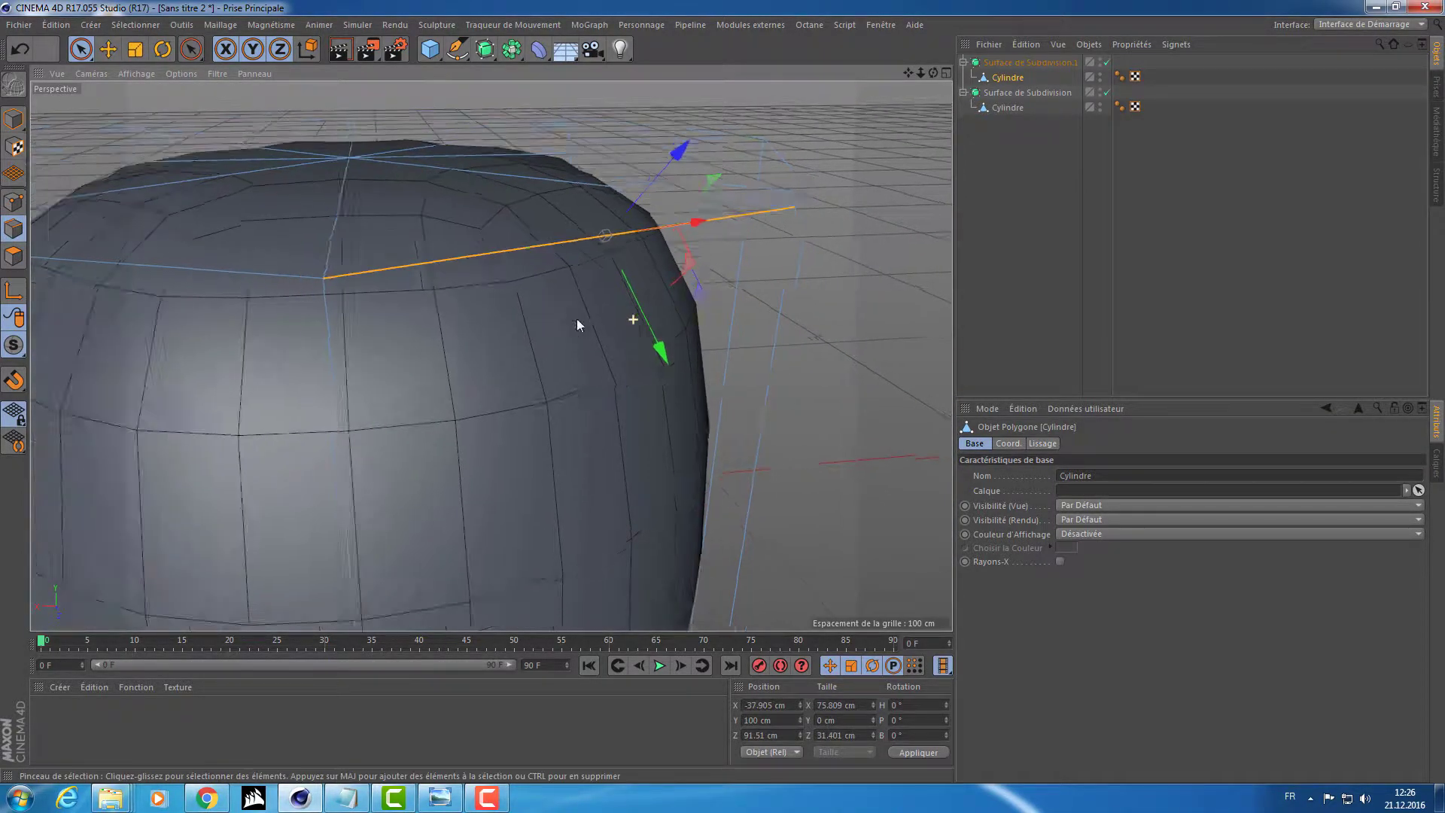
{"action": "right_click_drag", "start_coordinate": [576, 324], "coordinate": [499, 336], "text": "alt"}
{"action": "left_click_drag", "start_coordinate": [500, 335], "coordinate": [554, 407], "text": "alt"}
{"action": "left_click", "coordinate": [520, 476]}
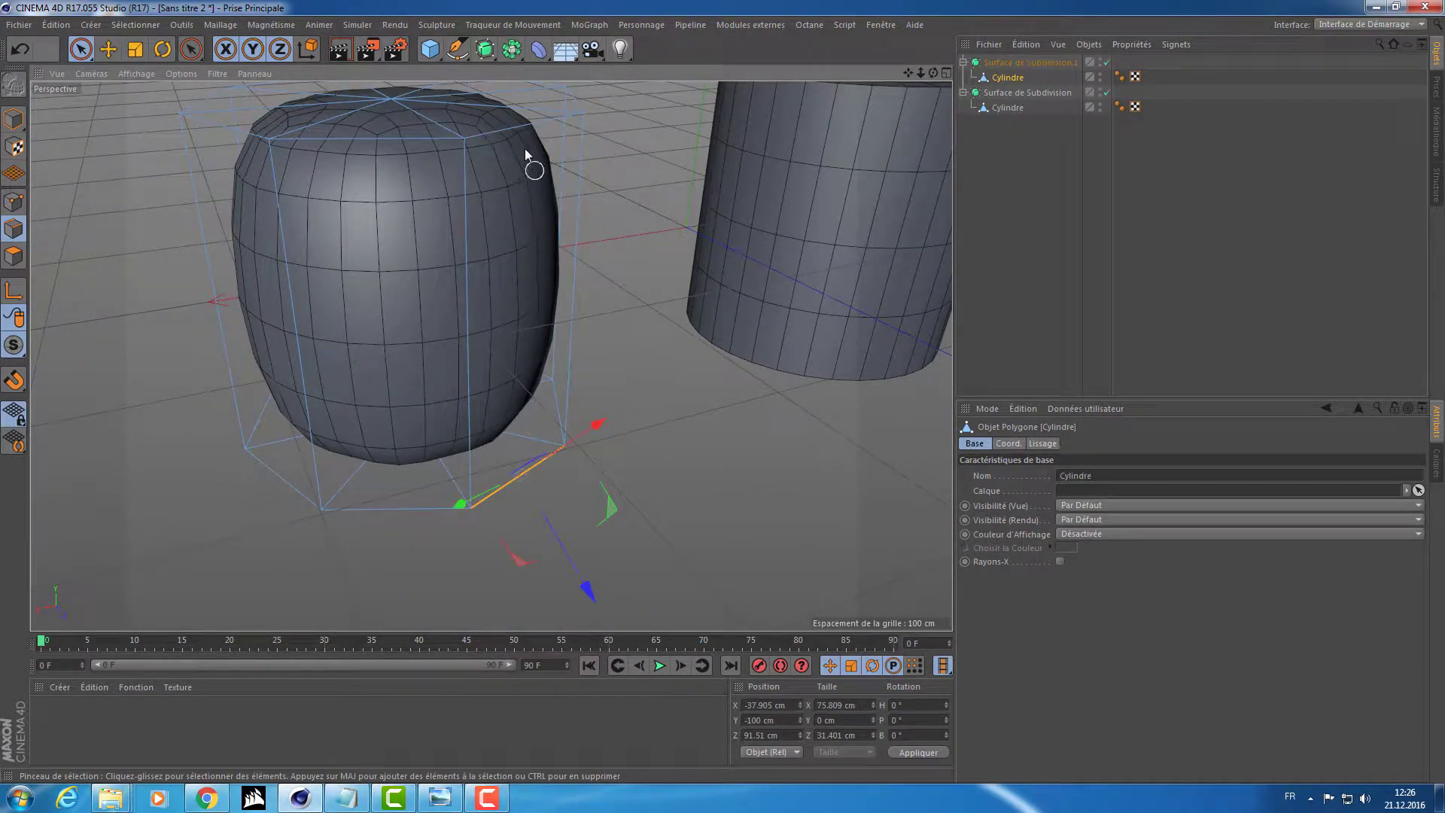
{"action": "left_click", "coordinate": [516, 125]}
{"action": "left_click_drag", "start_coordinate": [516, 124], "coordinate": [394, 183], "text": "alt"}
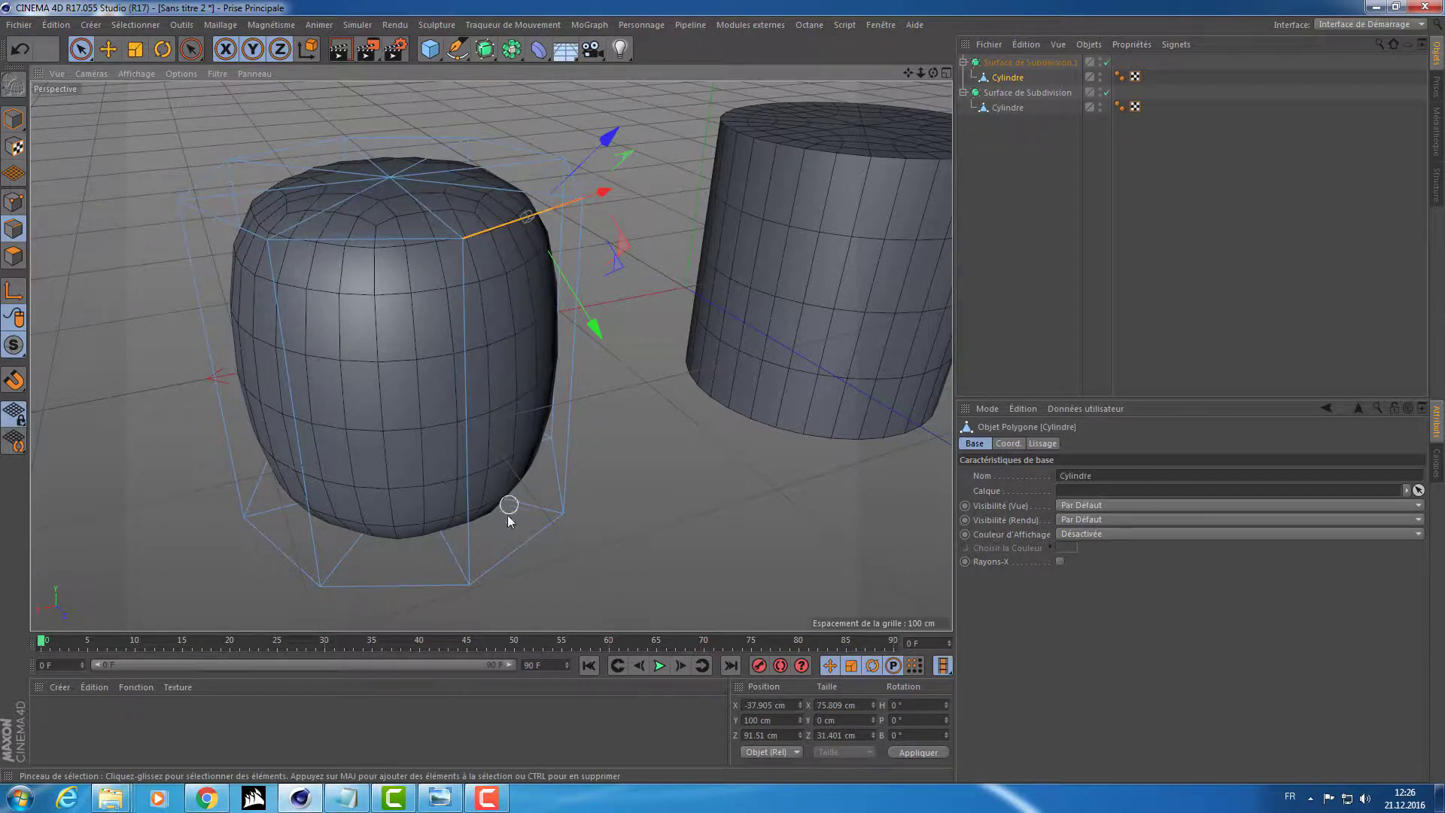
{"action": "left_click", "coordinate": [513, 554]}
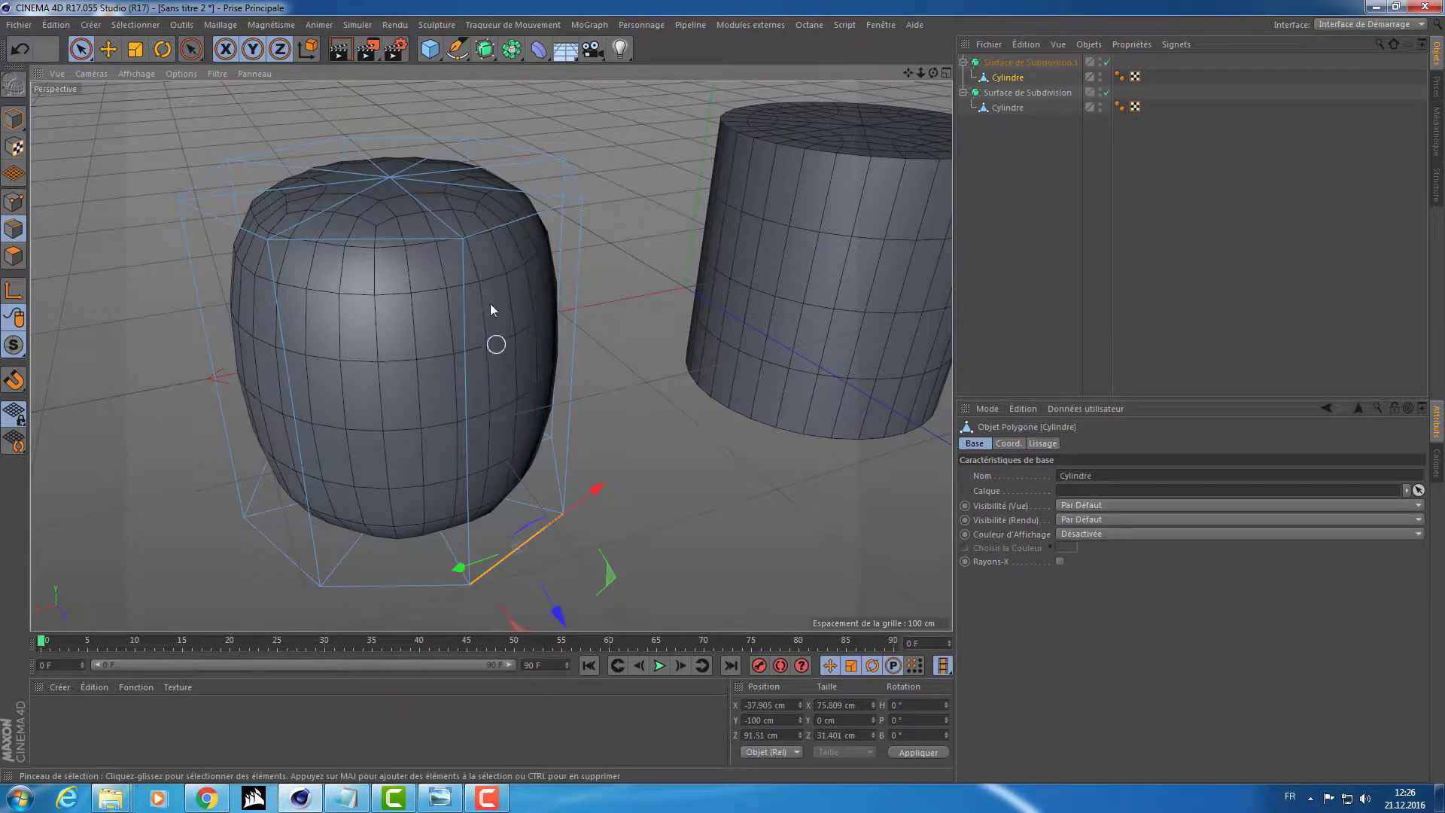
{"action": "left_click", "coordinate": [499, 225]}
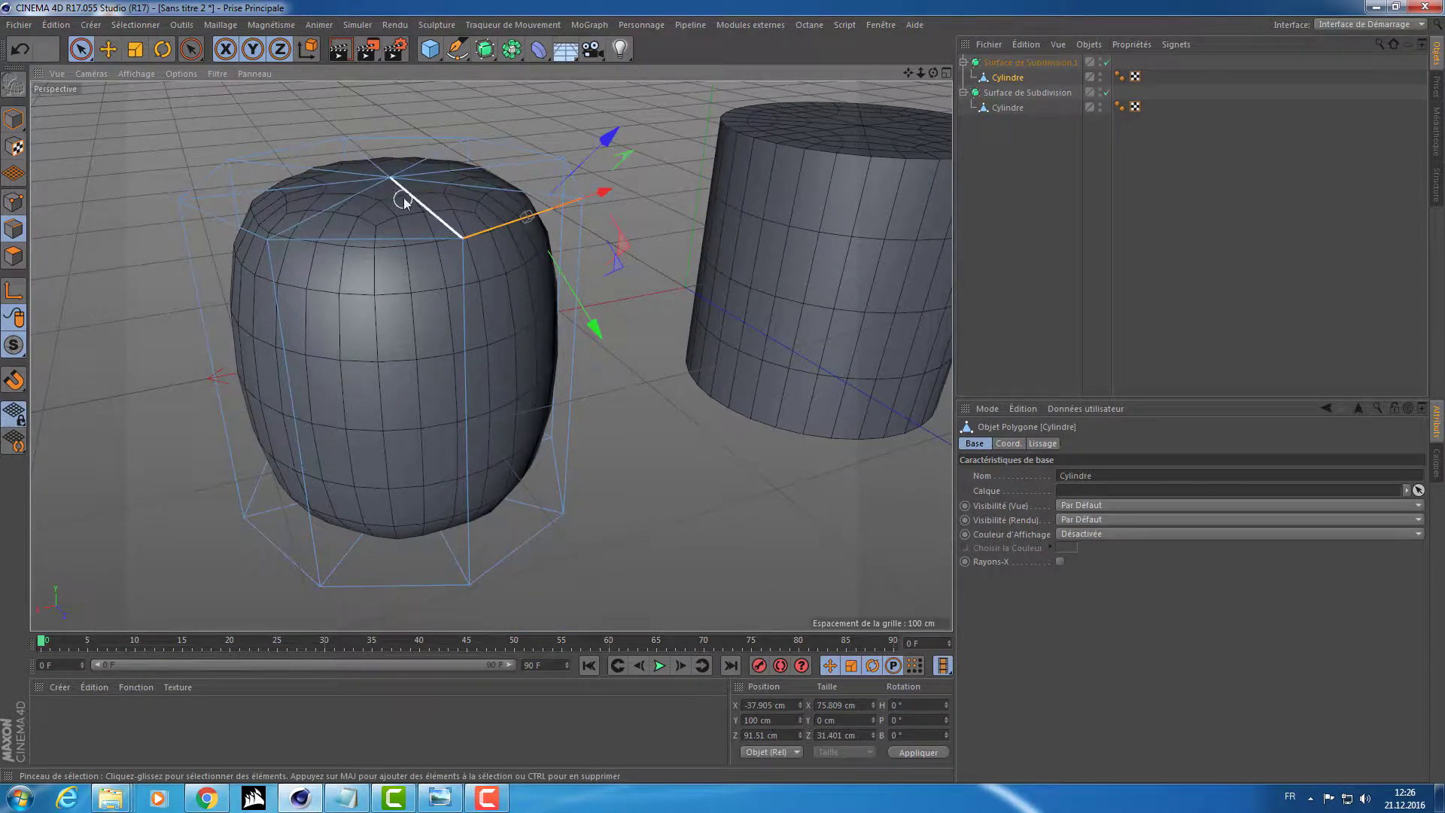
Cut a loop around the copied cylinder's side just below the top rim with the Knife, at a Y position of about 98 cm
{"action": "left_click", "coordinate": [647, 406]}
{"action": "key", "text": "k"}
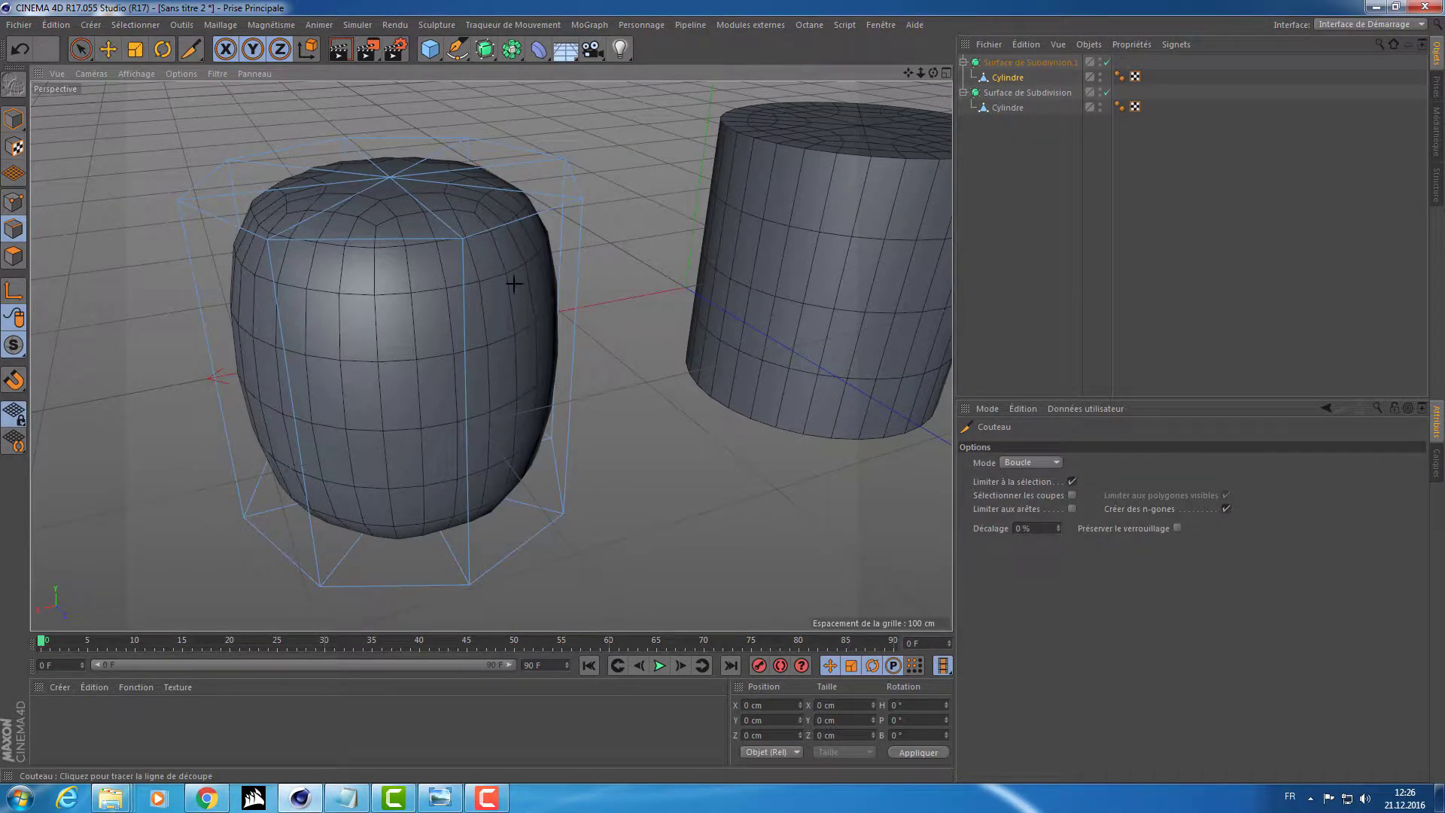
{"action": "left_click", "coordinate": [463, 241]}
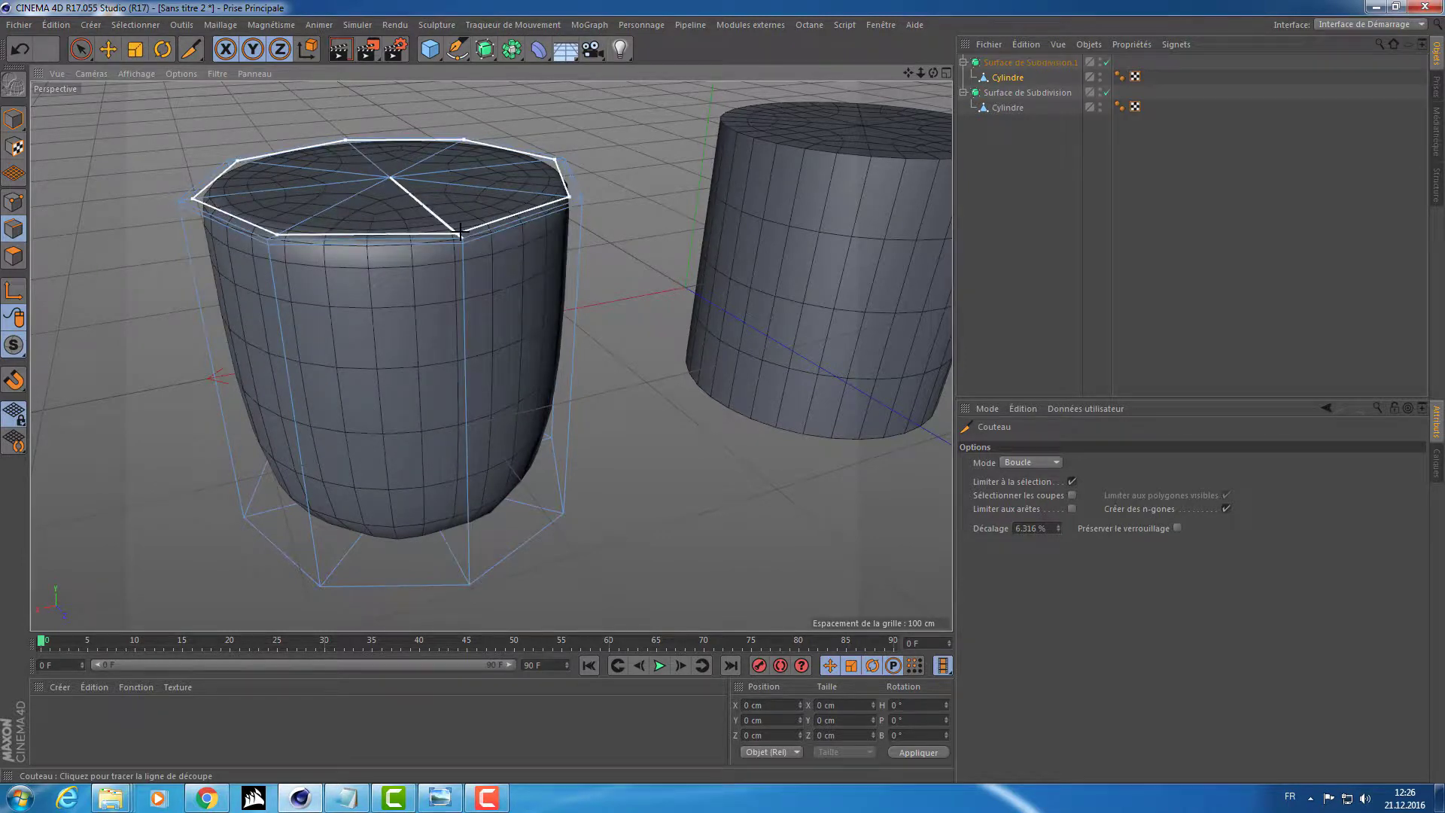
Loop-select the new edge ring below the copied cylinder's top rim and lower it to a Y position of about 94 cm
{"action": "key", "text": "e"}
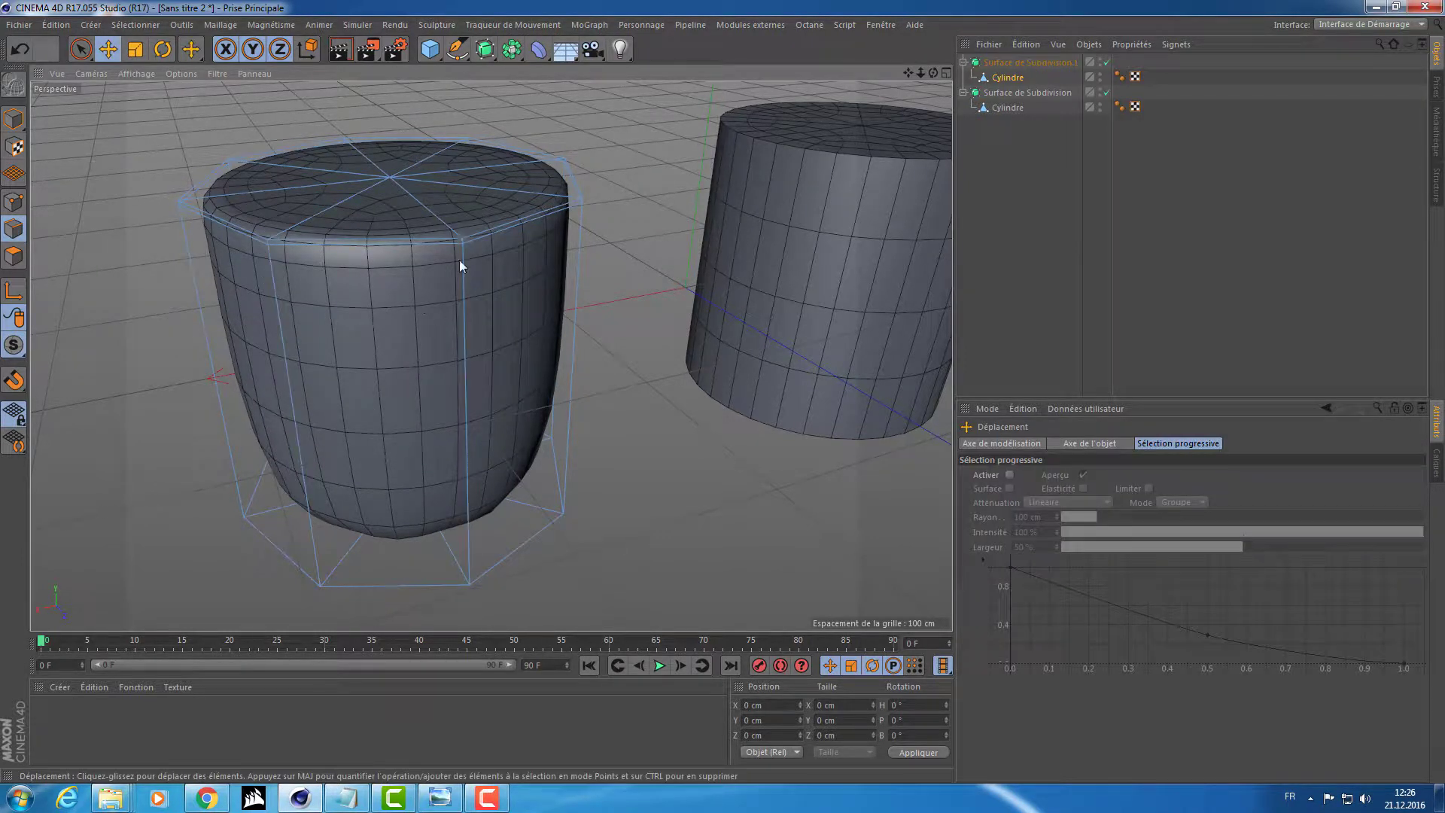
{"action": "key", "text": "u"}
{"action": "key", "text": "l"}
{"action": "left_click", "coordinate": [440, 250]}
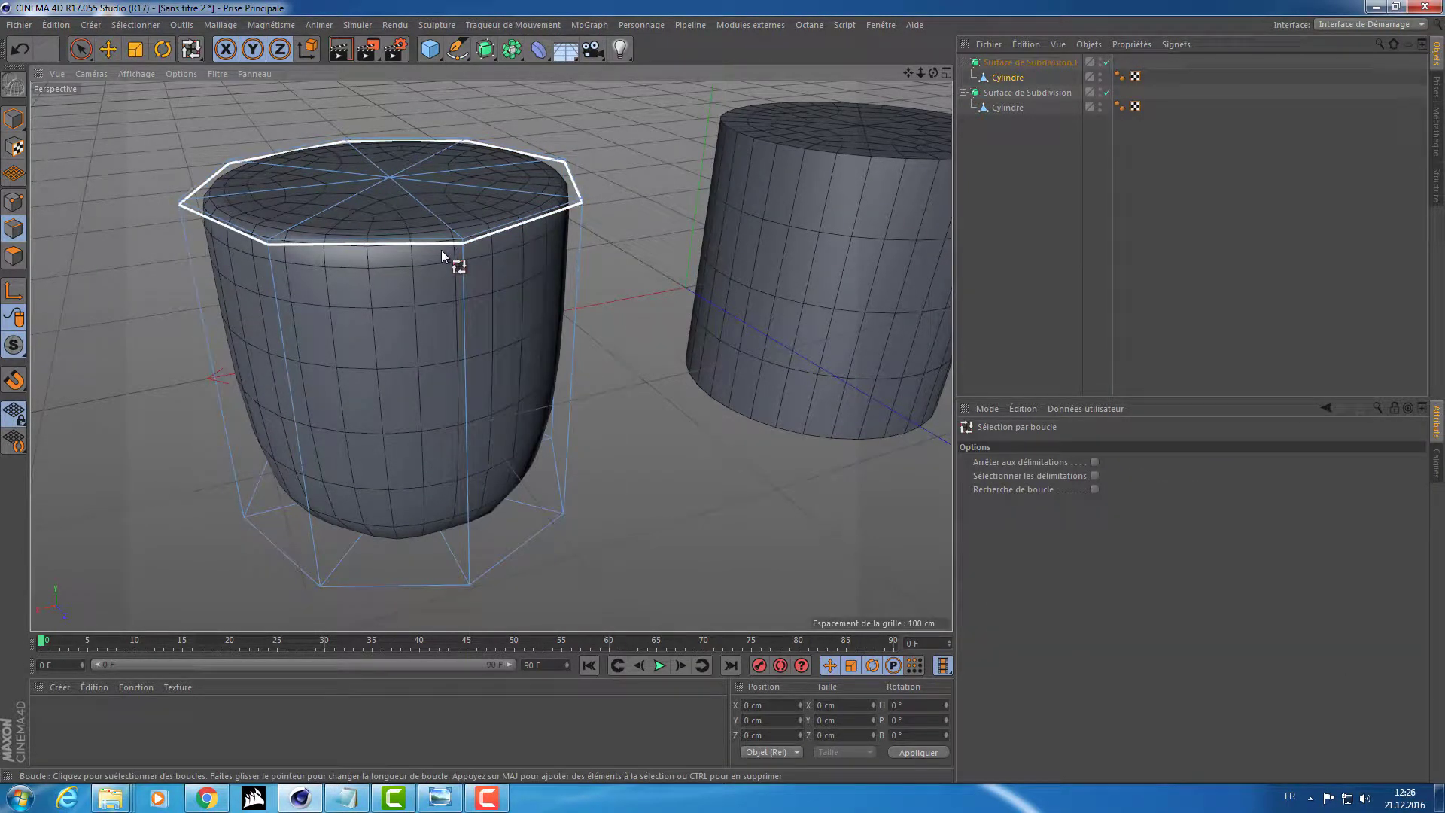
{"action": "key", "text": "e"}
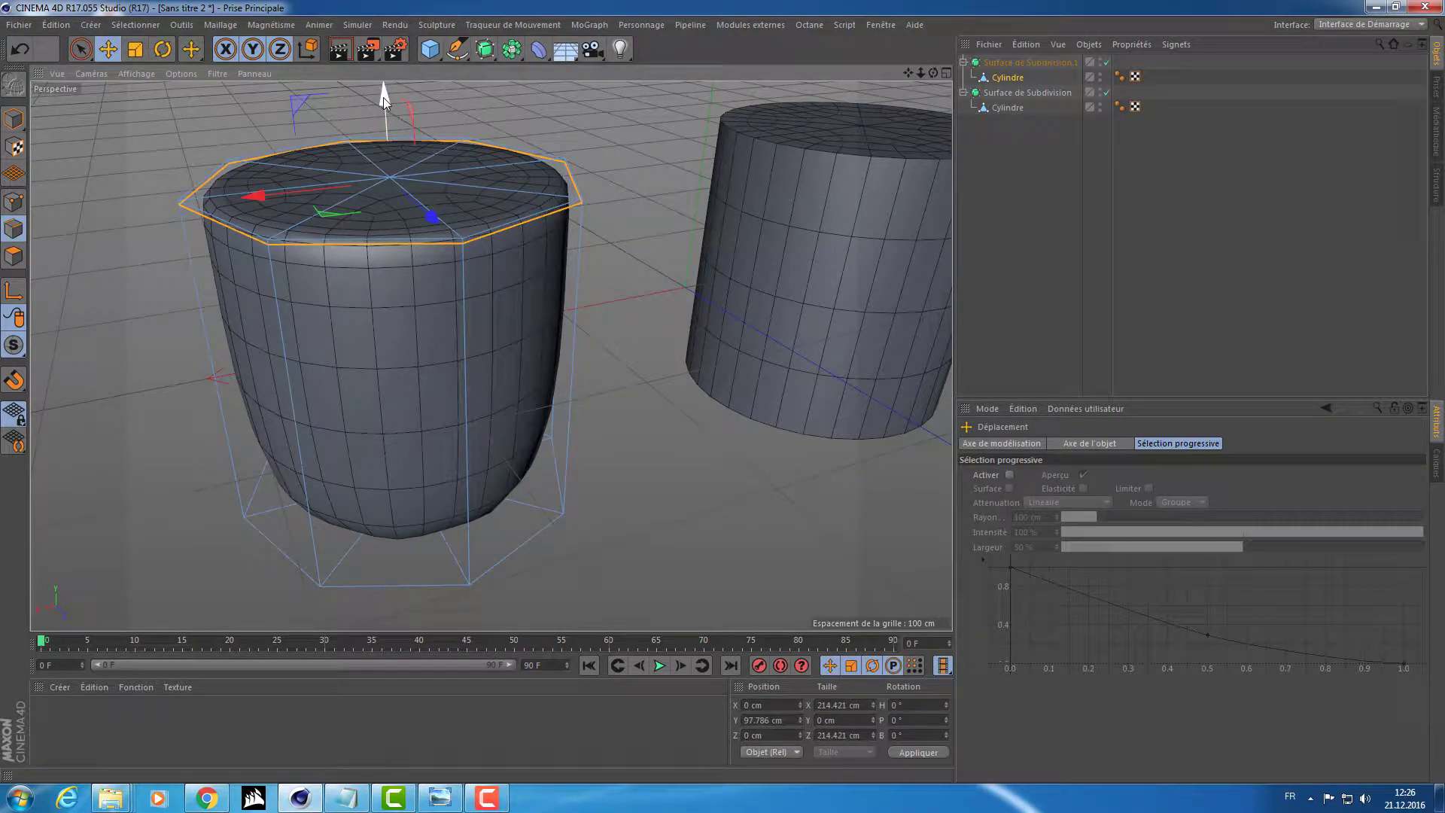
{"action": "left_click_drag", "start_coordinate": [382, 97], "coordinate": [665, 129]}
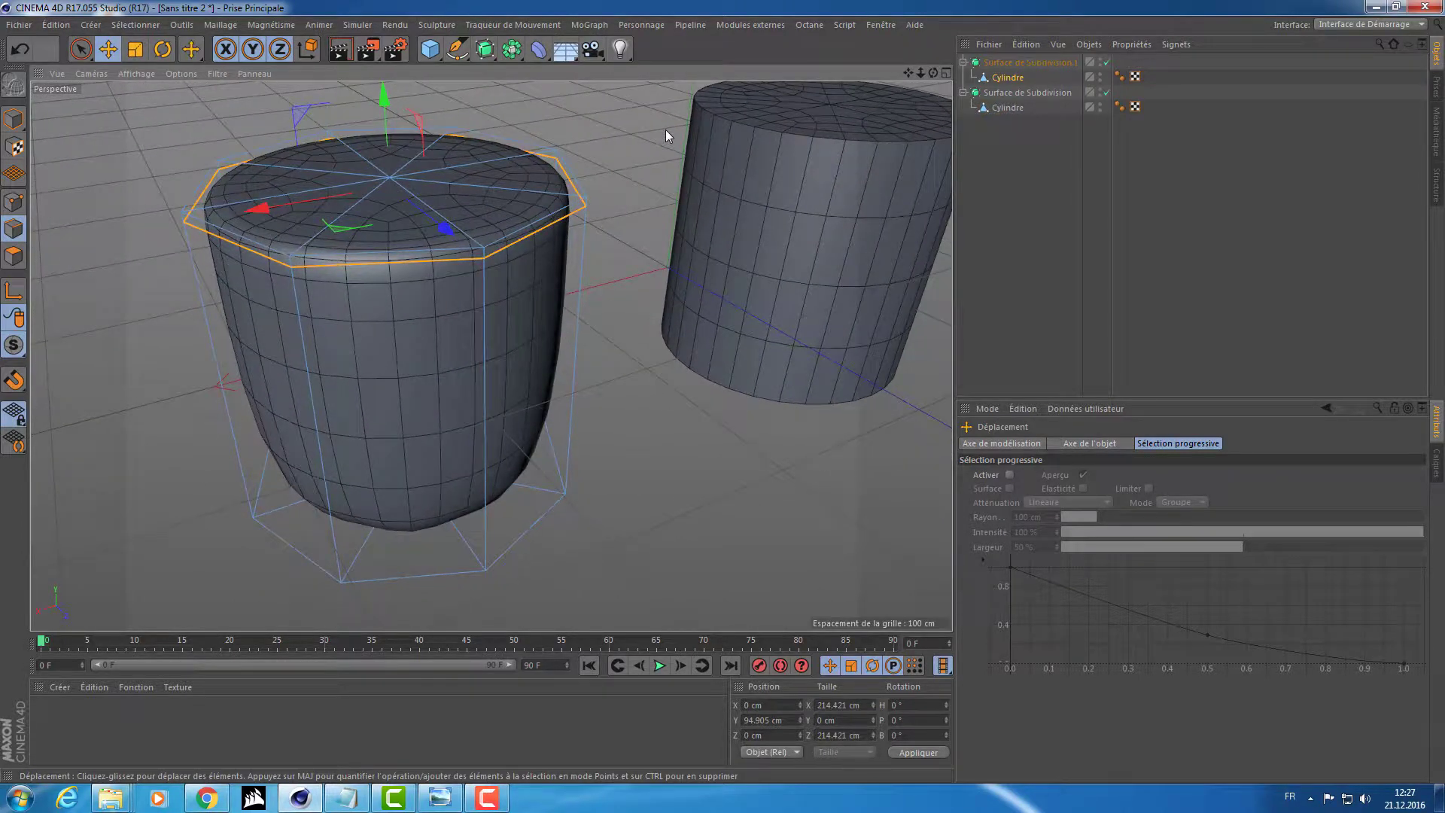
{"action": "left_click_drag", "start_coordinate": [378, 88], "coordinate": [485, 87]}
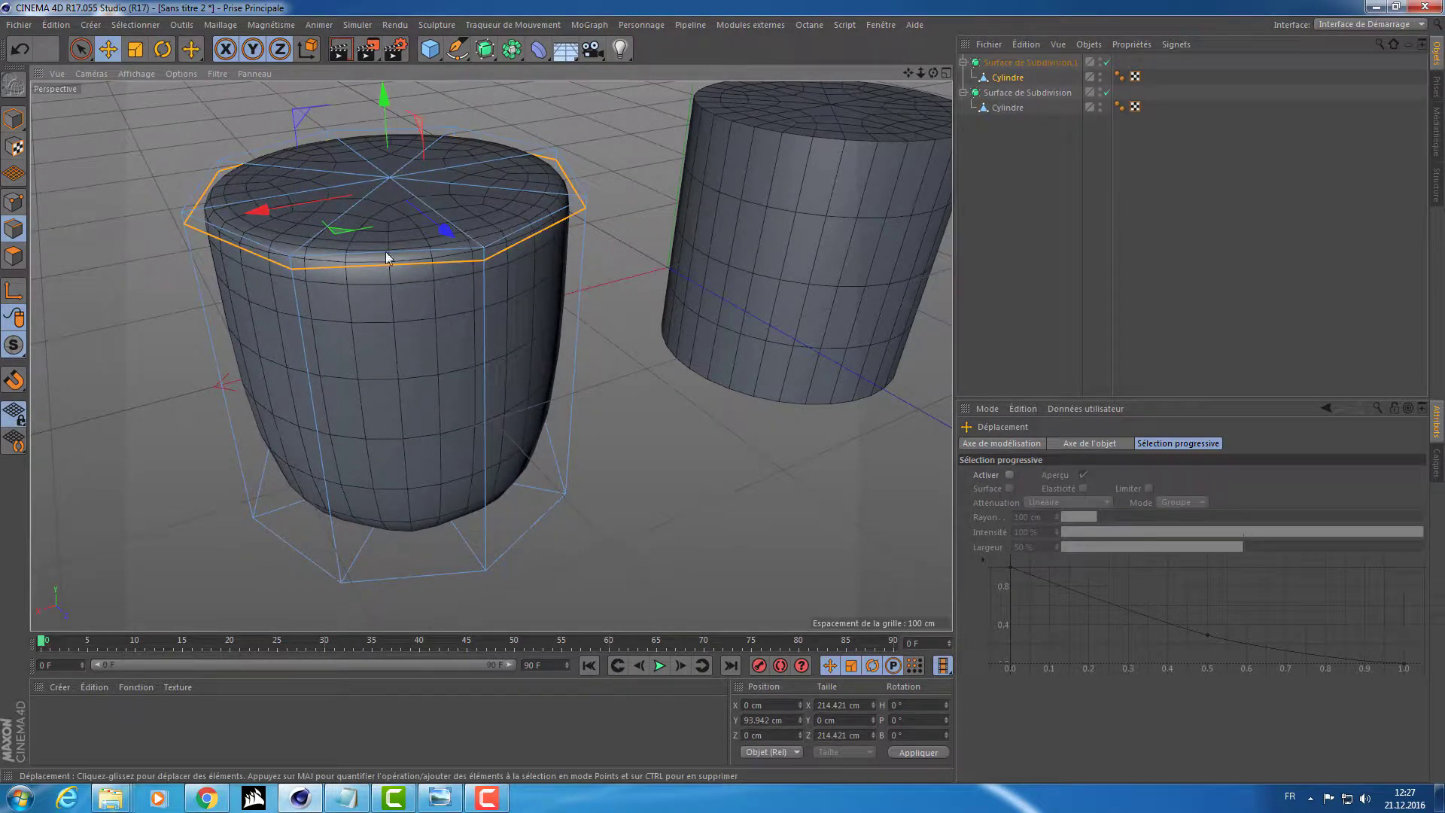
Select all polygons of the copied cylinder's bottom cap in polygon mode and delete them
{"action": "left_click_drag", "start_coordinate": [566, 410], "coordinate": [610, 272], "text": "alt"}
{"action": "left_click_drag", "start_coordinate": [712, 372], "coordinate": [699, 322], "text": "alt"}
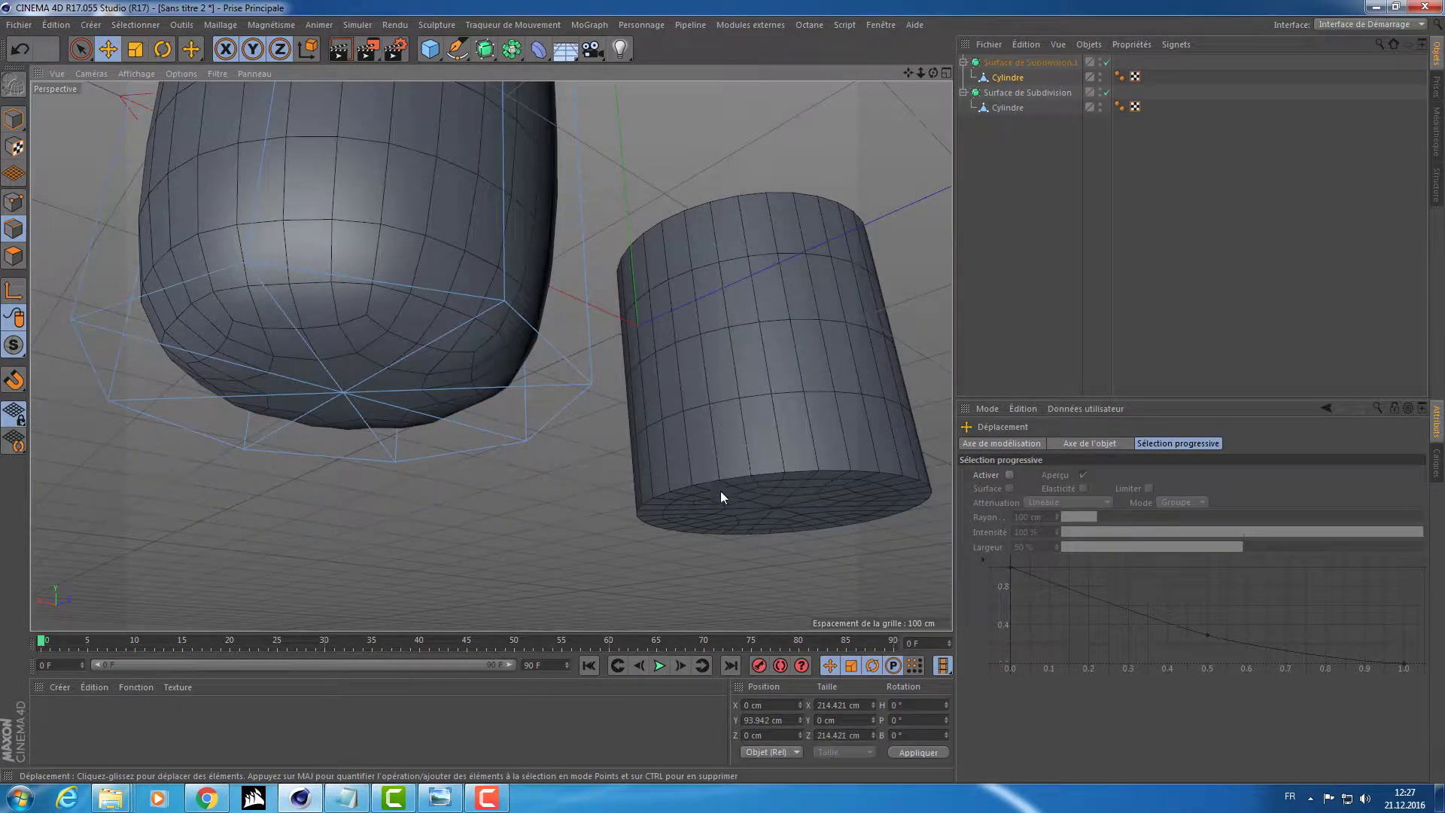
{"action": "left_click_drag", "start_coordinate": [611, 415], "coordinate": [474, 365], "text": "alt"}
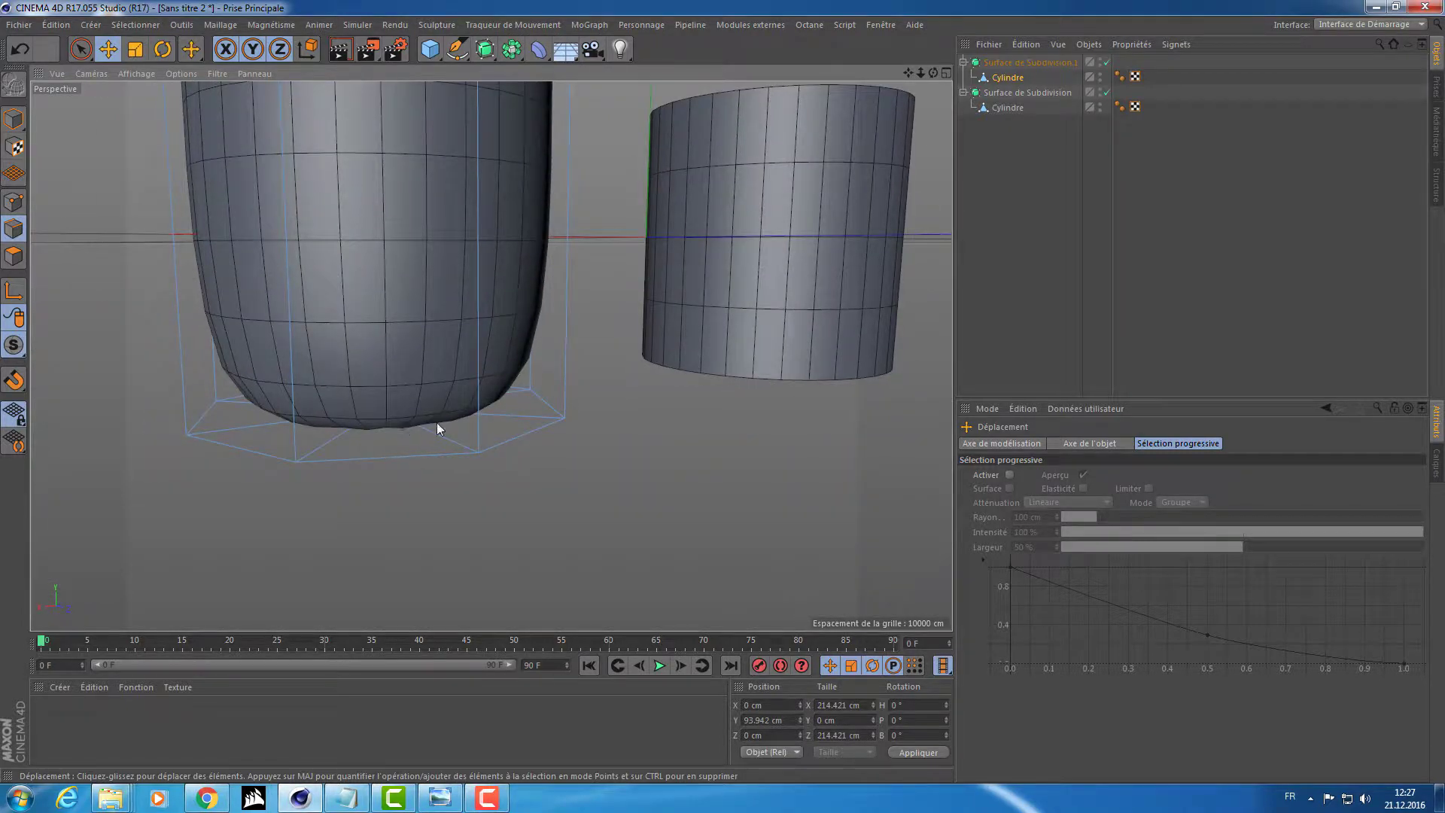
{"action": "left_click_drag", "start_coordinate": [437, 422], "coordinate": [718, 404], "text": "alt"}
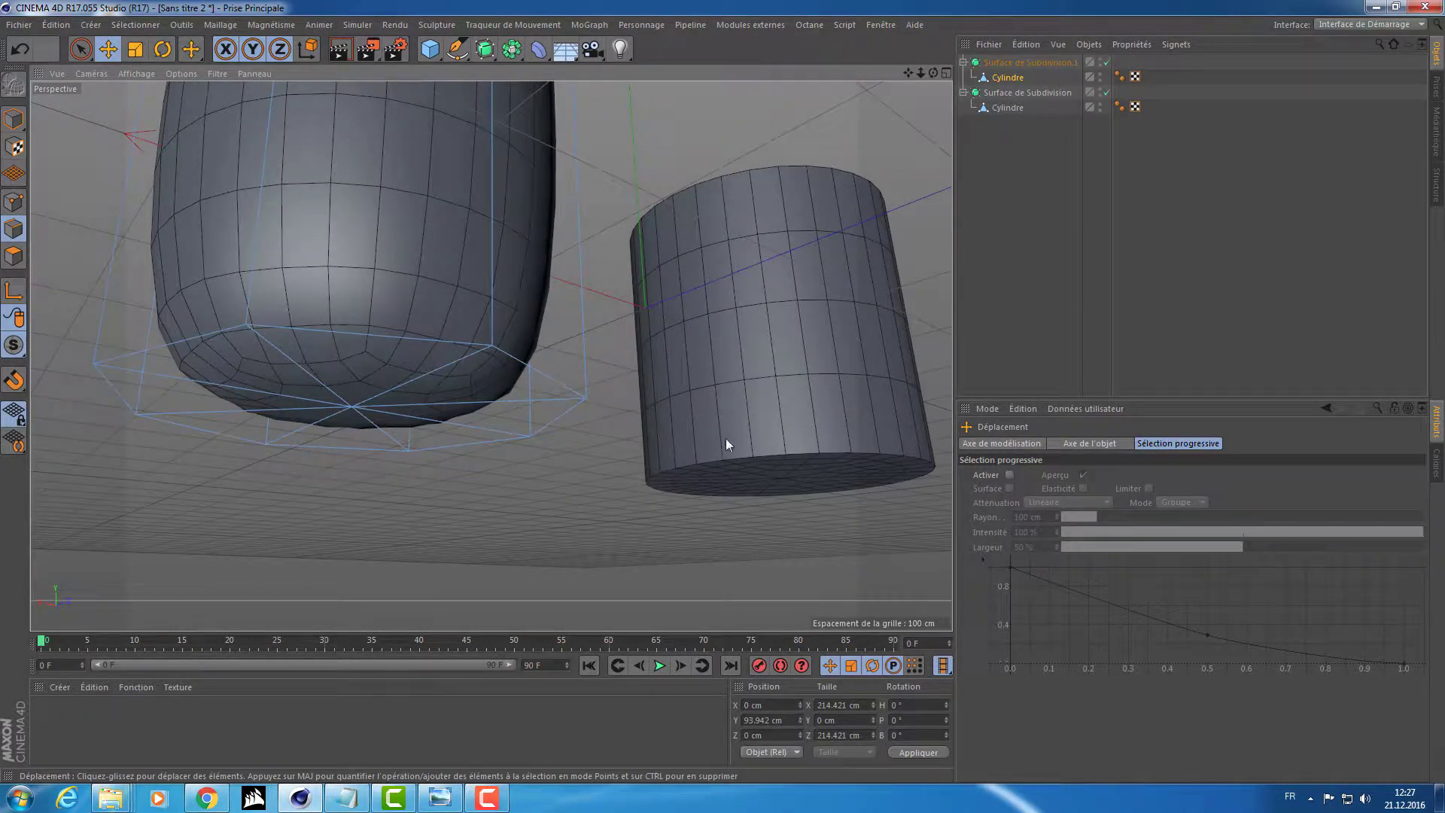
{"action": "left_click_drag", "start_coordinate": [635, 242], "coordinate": [498, 265], "text": "alt"}
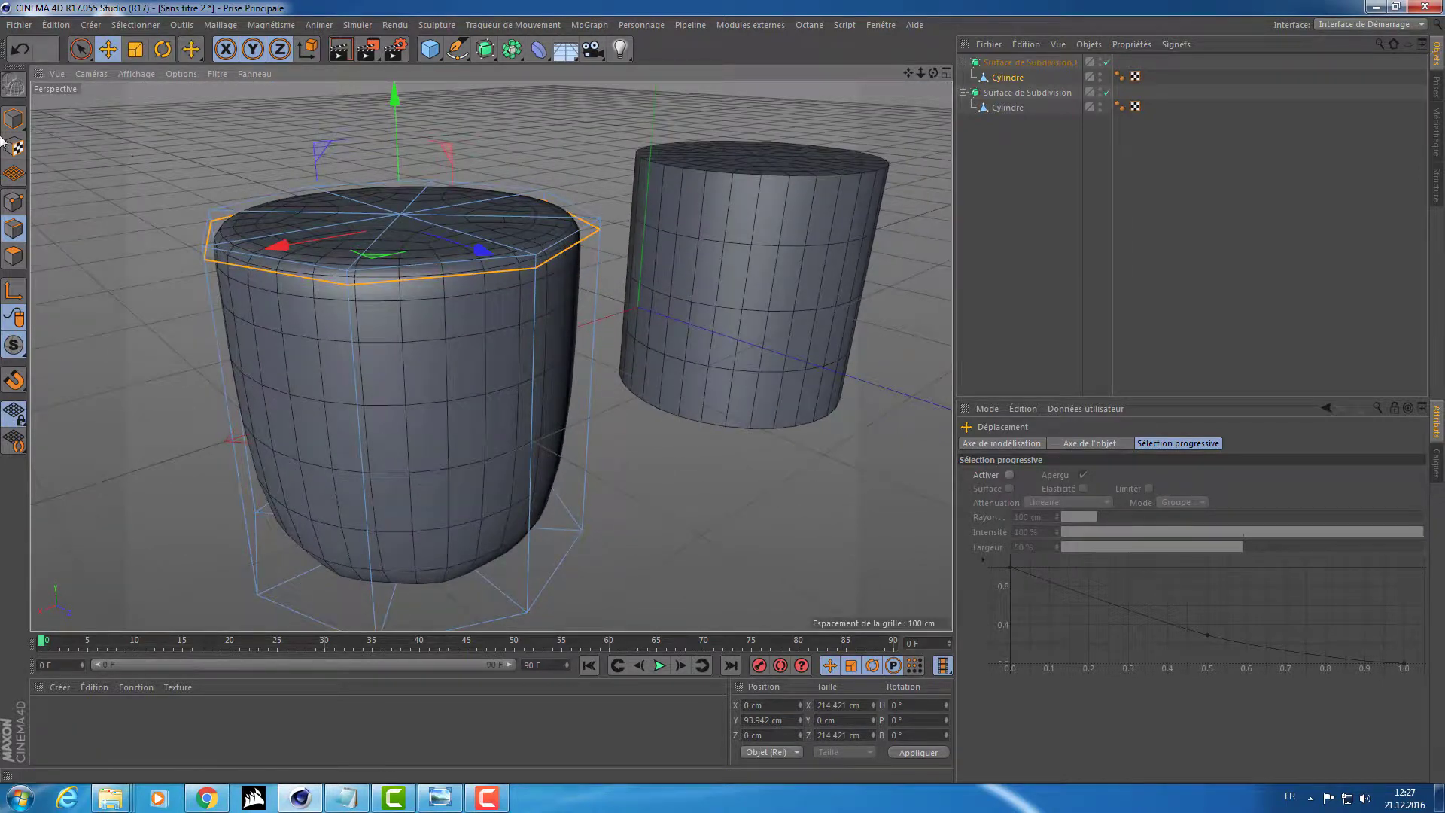
{"action": "left_click", "coordinate": [10, 254]}
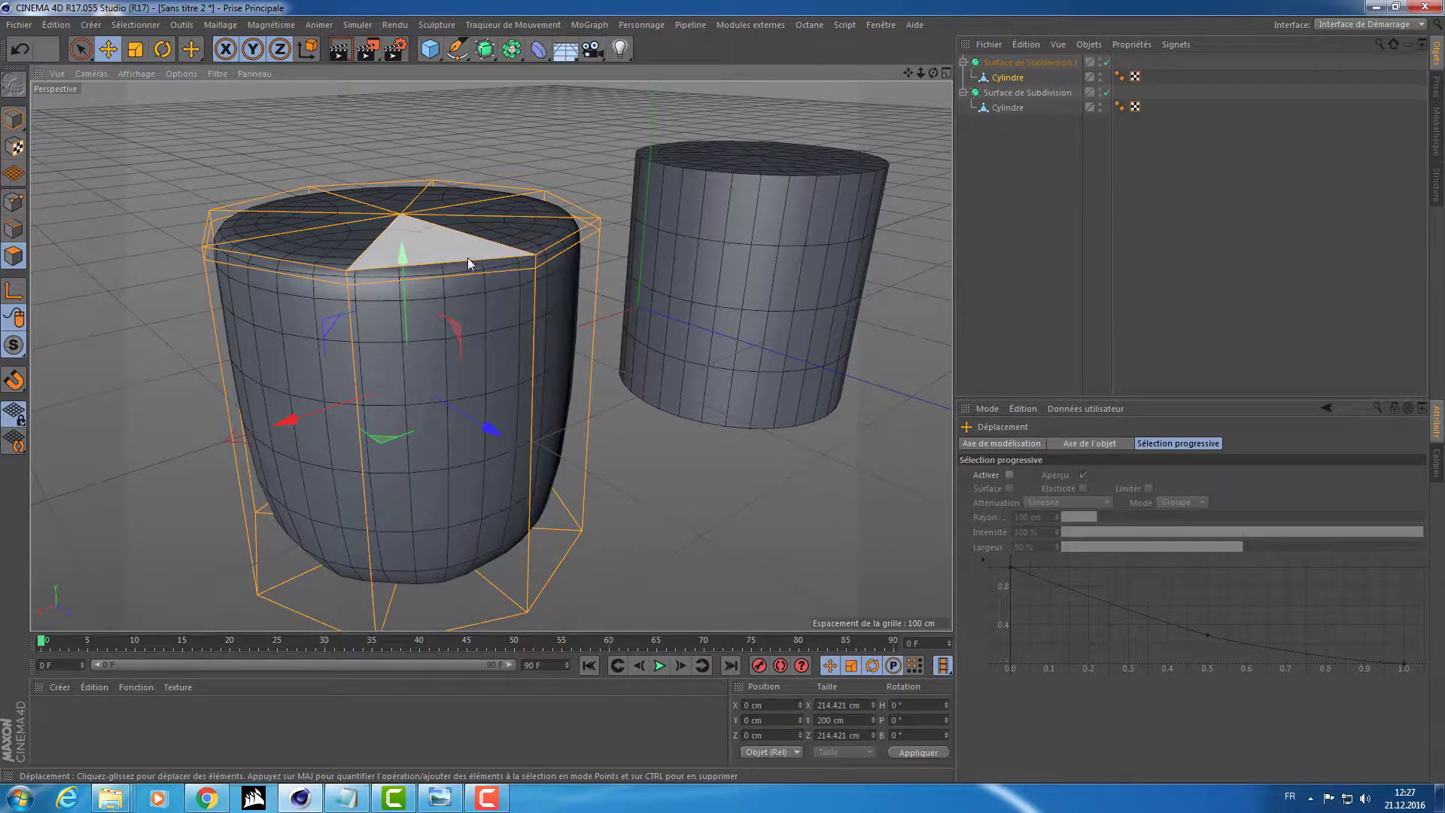
{"action": "left_click_drag", "start_coordinate": [591, 364], "coordinate": [593, 326], "text": "alt"}
{"action": "middle_click_drag", "start_coordinate": [594, 325], "coordinate": [600, 226], "text": "alt"}
{"action": "left_click_drag", "start_coordinate": [590, 393], "coordinate": [594, 235], "text": "alt"}
{"action": "left_click", "coordinate": [431, 350]}
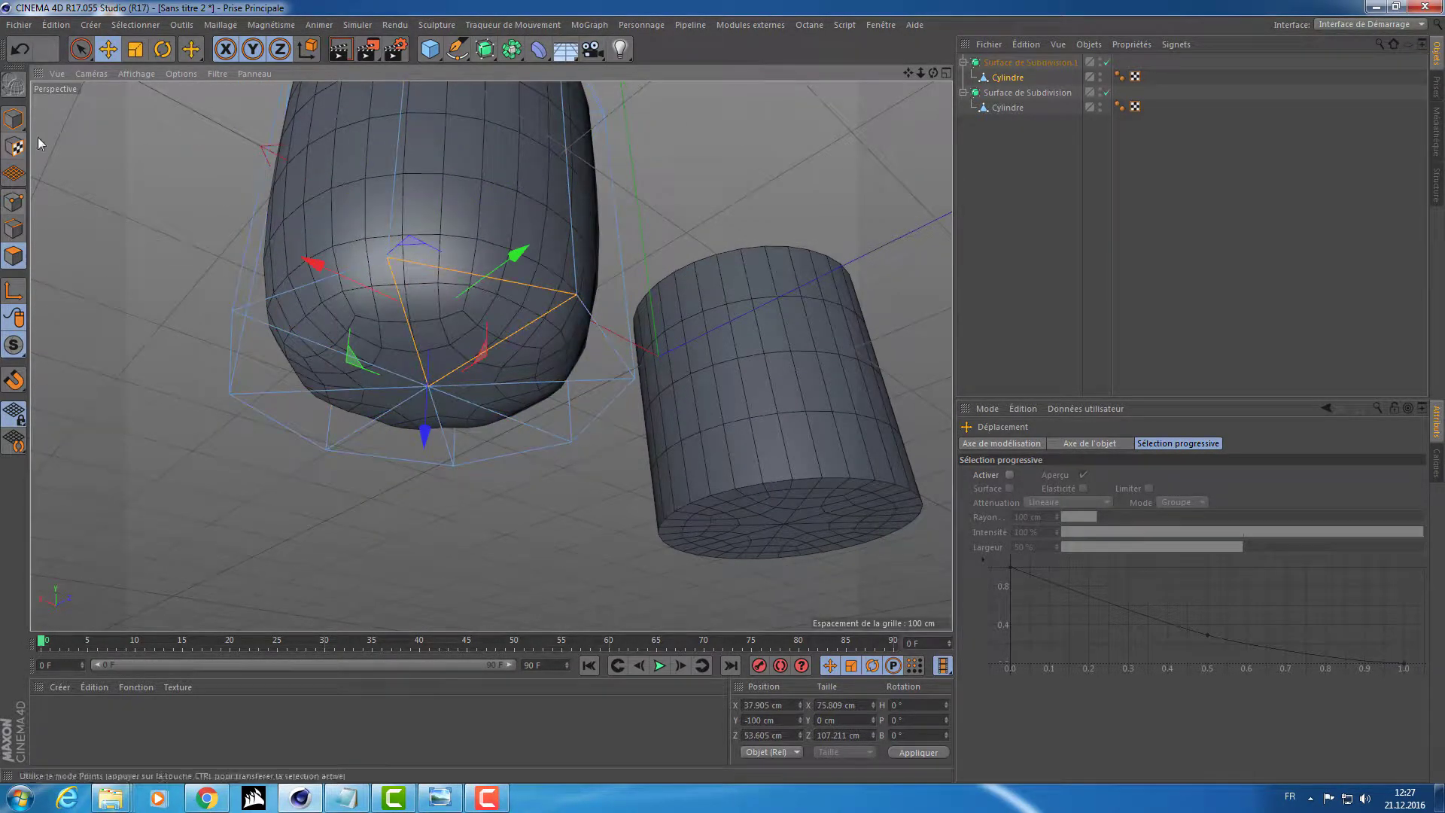
{"action": "left_click", "coordinate": [80, 49]}
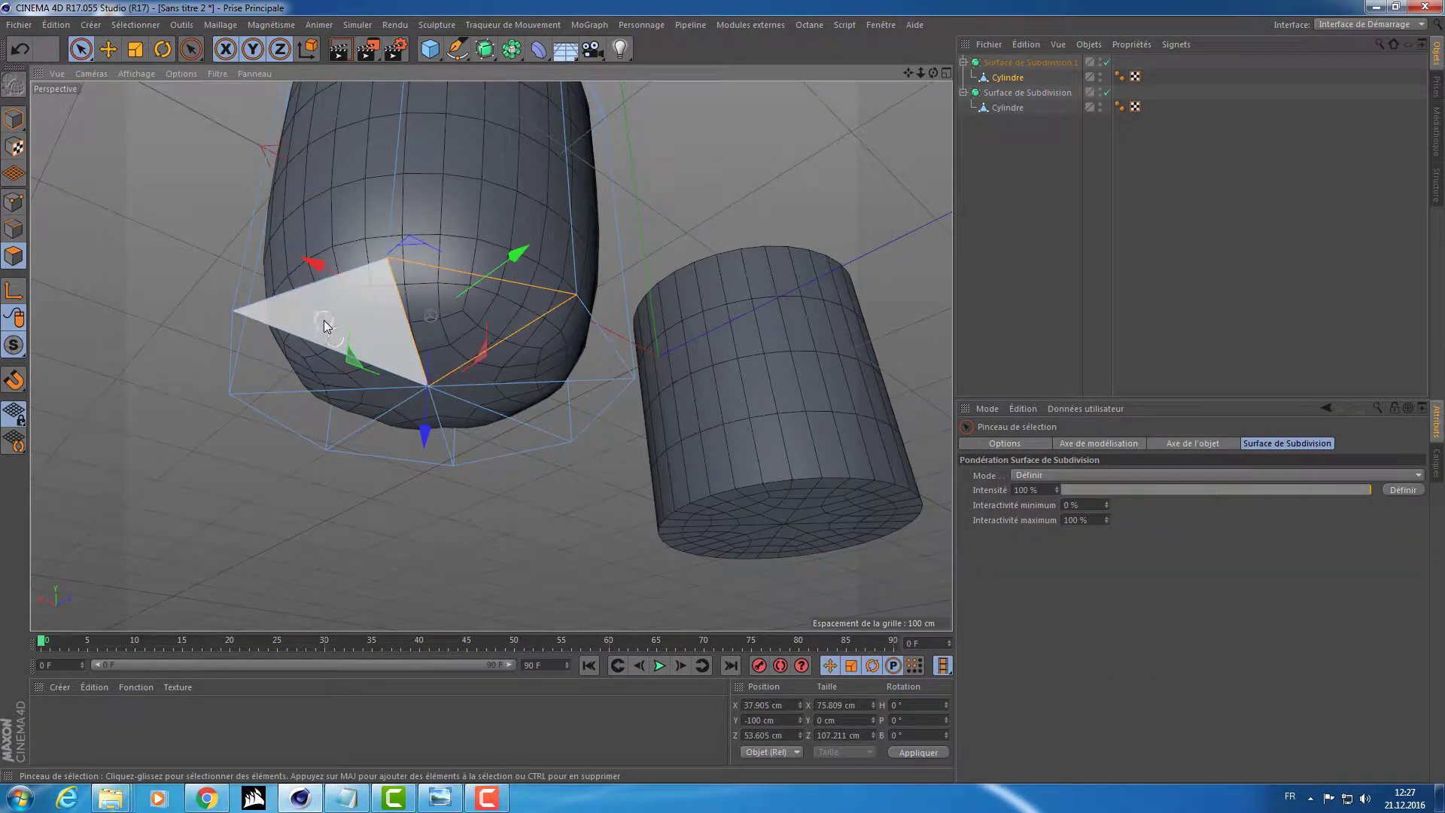
{"action": "mouse_move", "coordinate": [325, 322]}
{"action": "left_mouse_down"}
{"action": "mouse_move", "coordinate": [461, 417]}
{"action": "mouse_move", "coordinate": [455, 477]}
{"action": "mouse_move", "coordinate": [471, 522]}
{"action": "mouse_move", "coordinate": [470, 379]}
{"action": "left_mouse_up"}
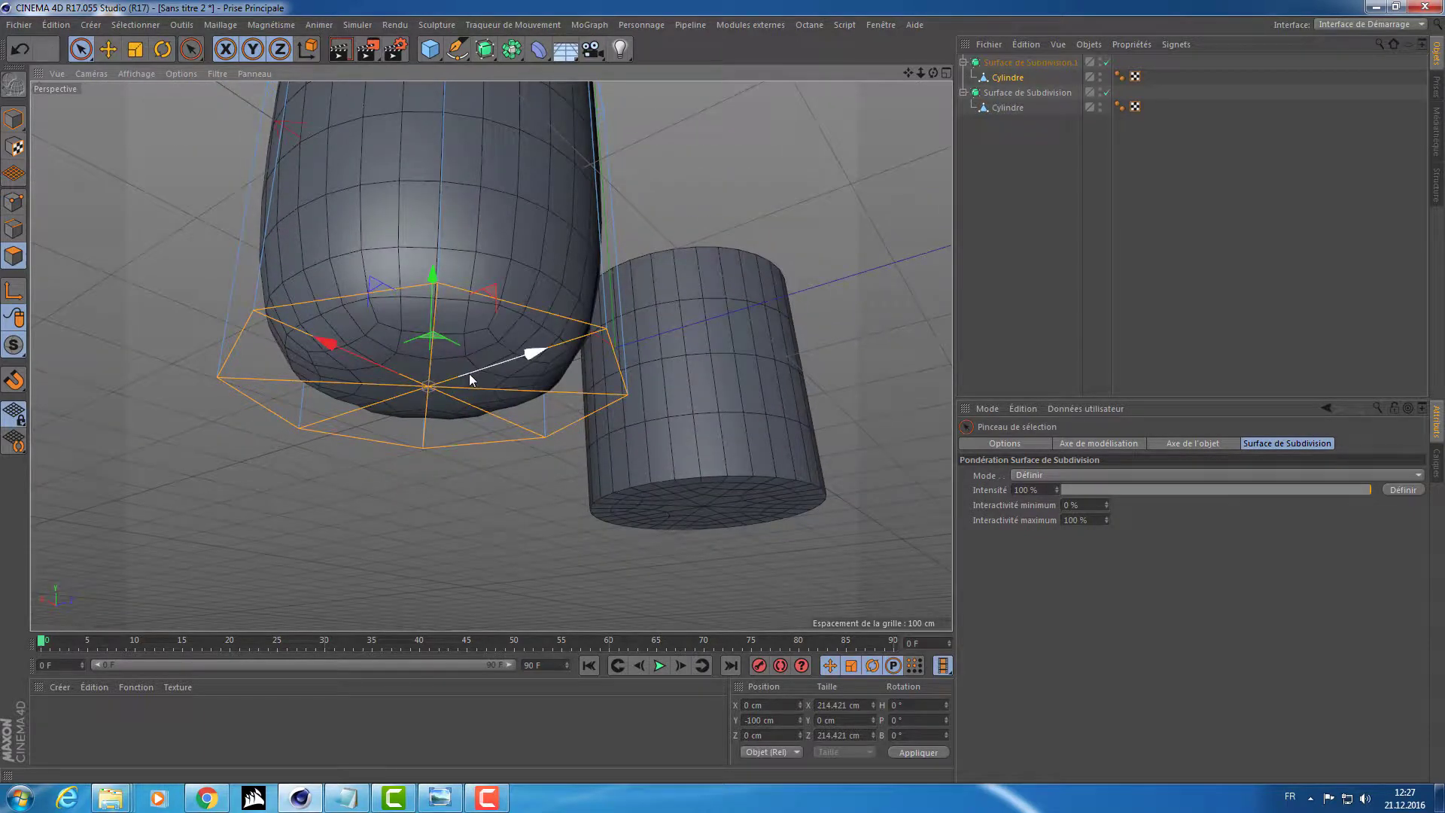
{"action": "key", "text": "Delete"}
Examine the copied cylinder's open bottom edge and its interior from below and from the side
{"action": "left_click_drag", "start_coordinate": [468, 265], "coordinate": [546, 263], "text": "alt"}
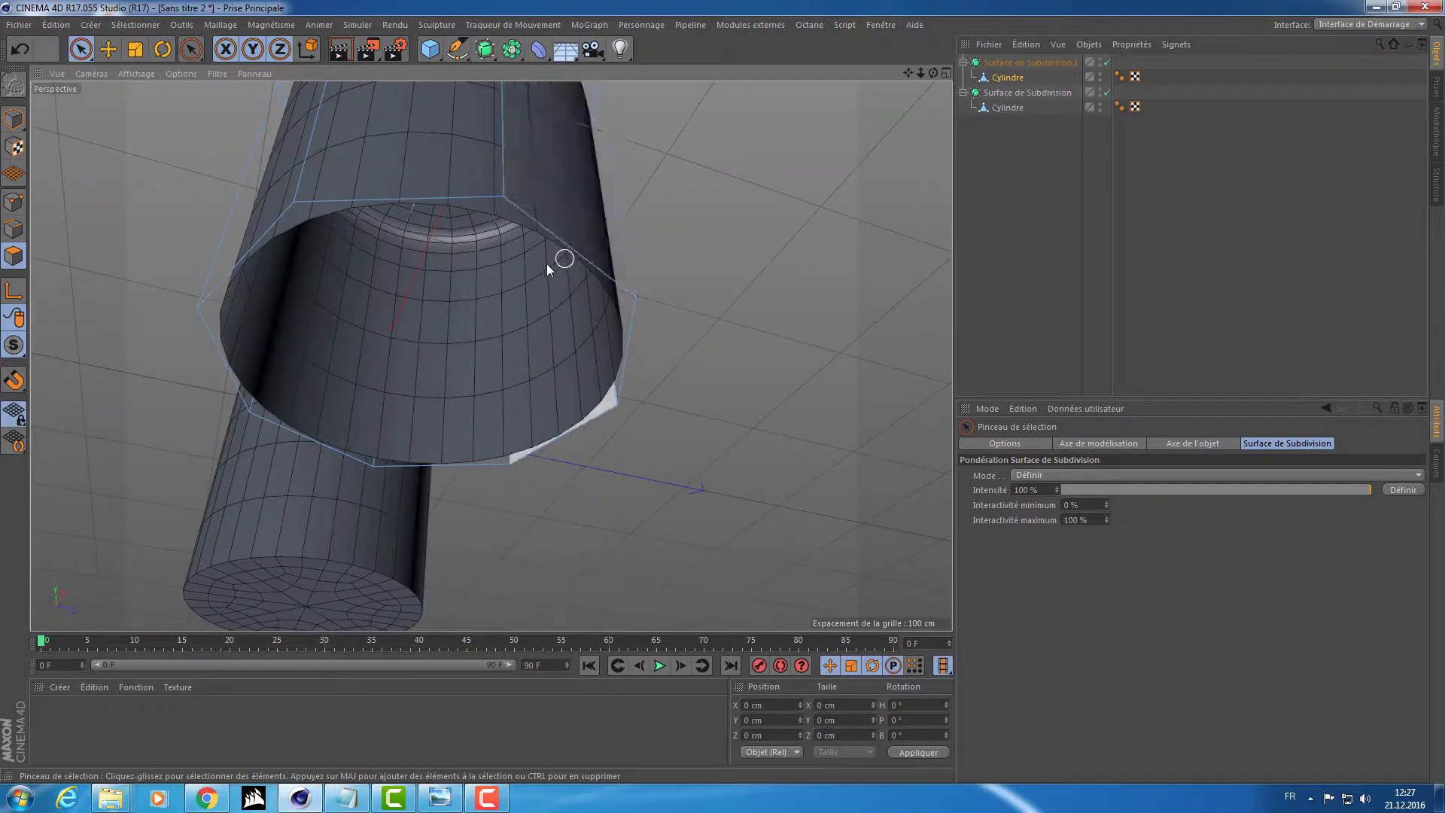
{"action": "left_click", "coordinate": [548, 249]}
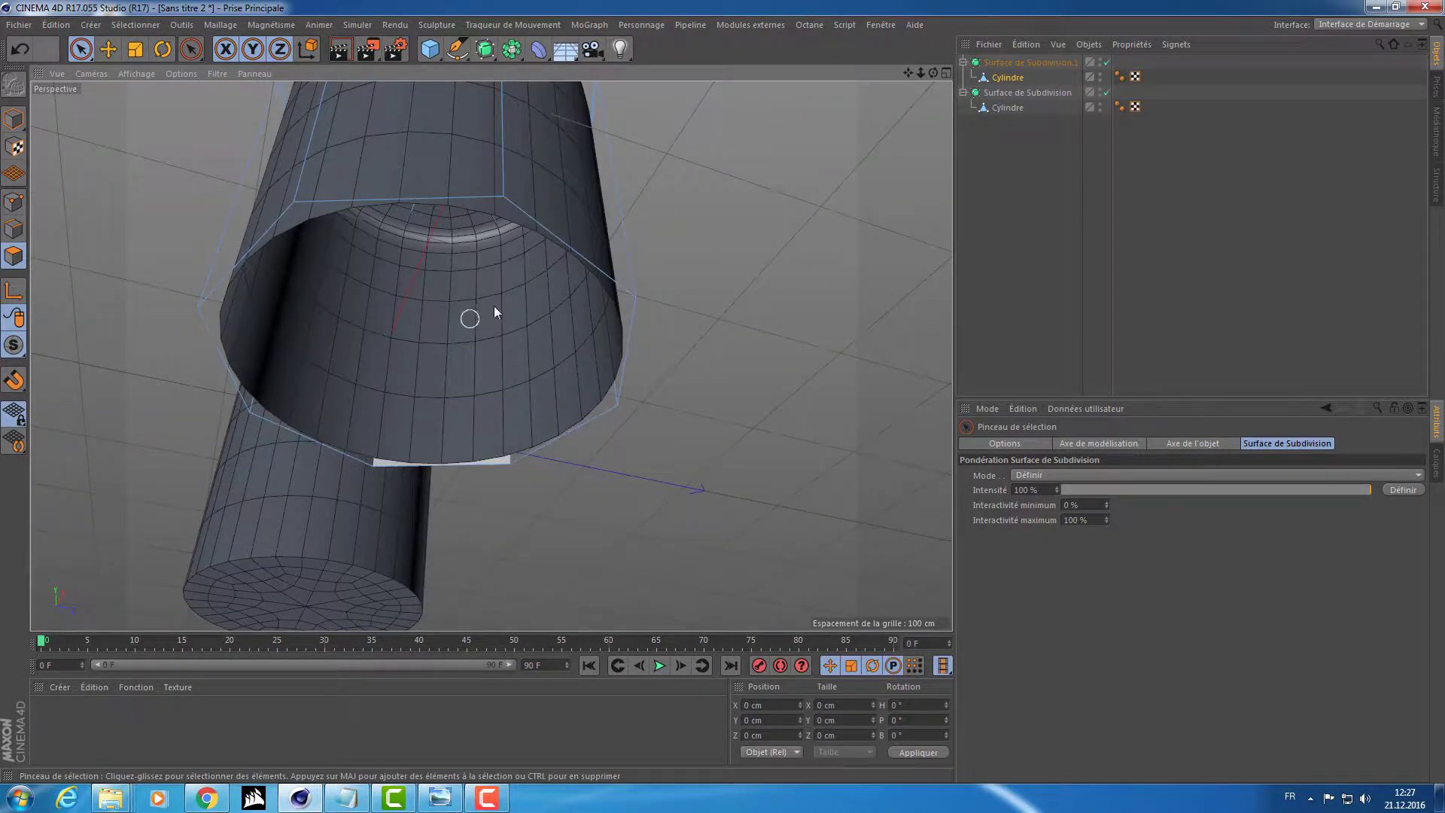
{"action": "left_click_drag", "start_coordinate": [374, 328], "coordinate": [550, 548], "text": "alt"}
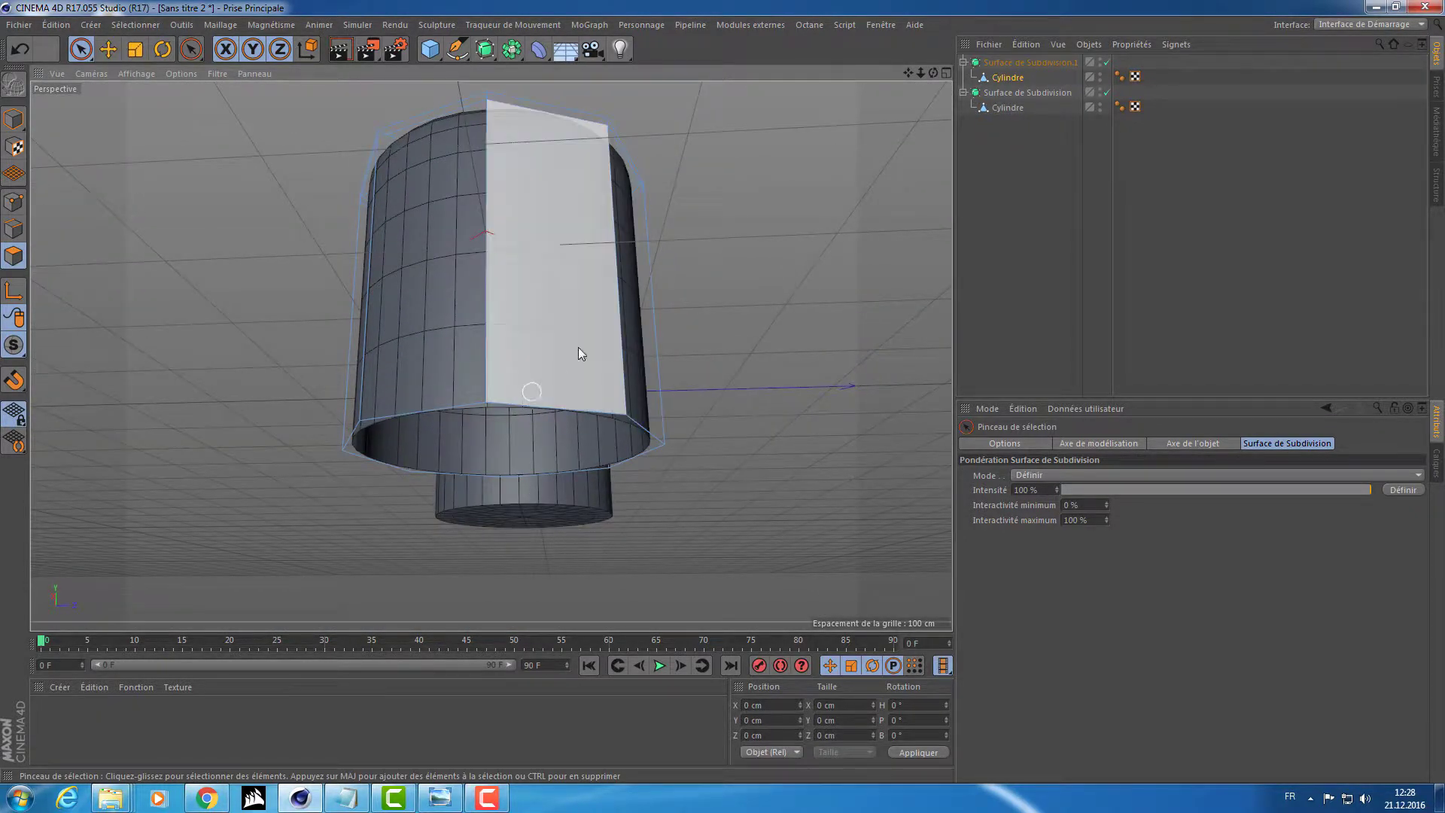
Add a cube at the copied cylinder's base and scale it uniformly to about 272 cm per side
{"action": "left_click_drag", "start_coordinate": [578, 346], "coordinate": [468, 66], "text": "alt"}
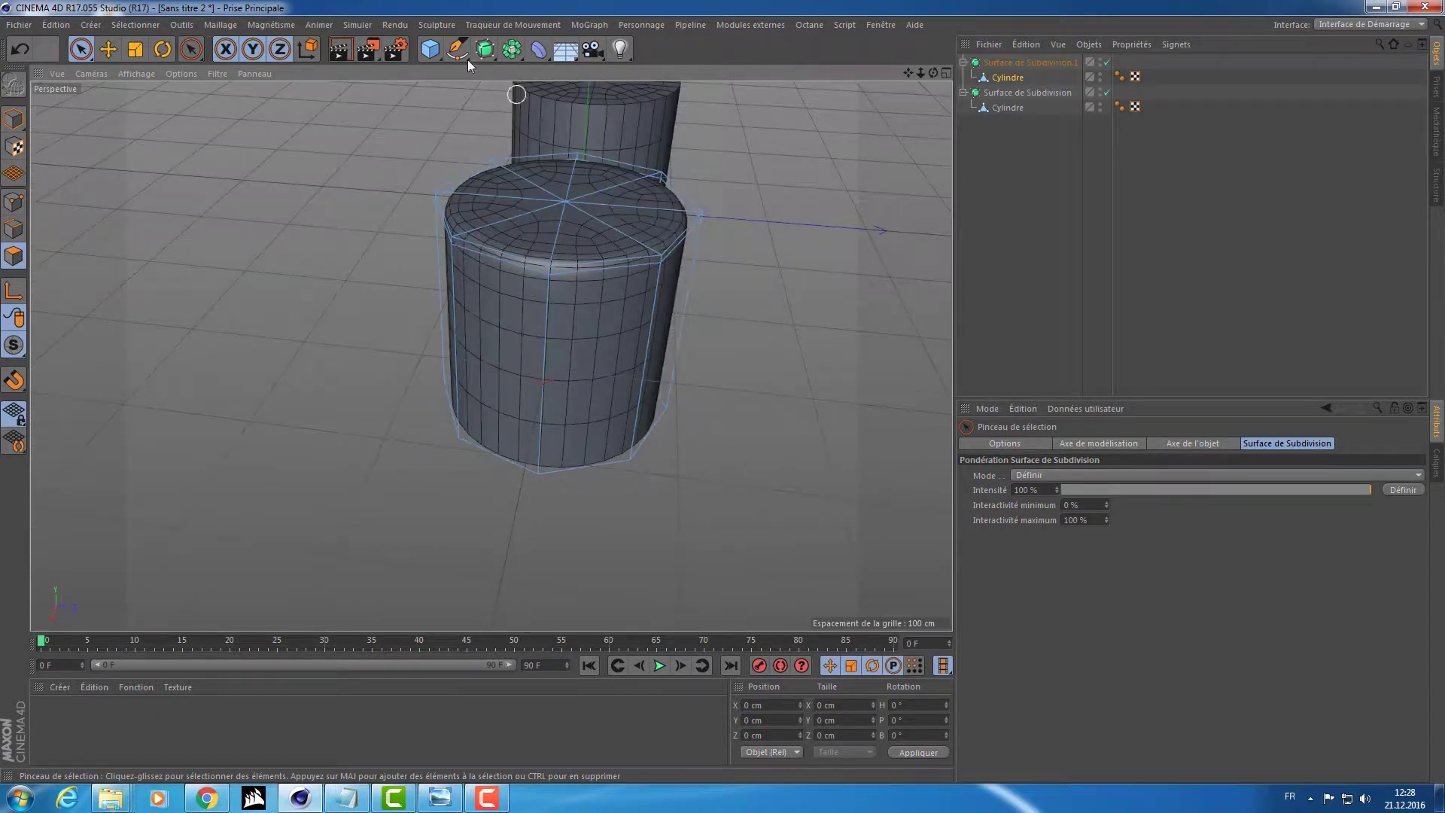
{"action": "left_click", "coordinate": [429, 49]}
{"action": "left_click_drag", "start_coordinate": [813, 345], "coordinate": [439, 282], "text": "alt"}
{"action": "key", "text": "t"}
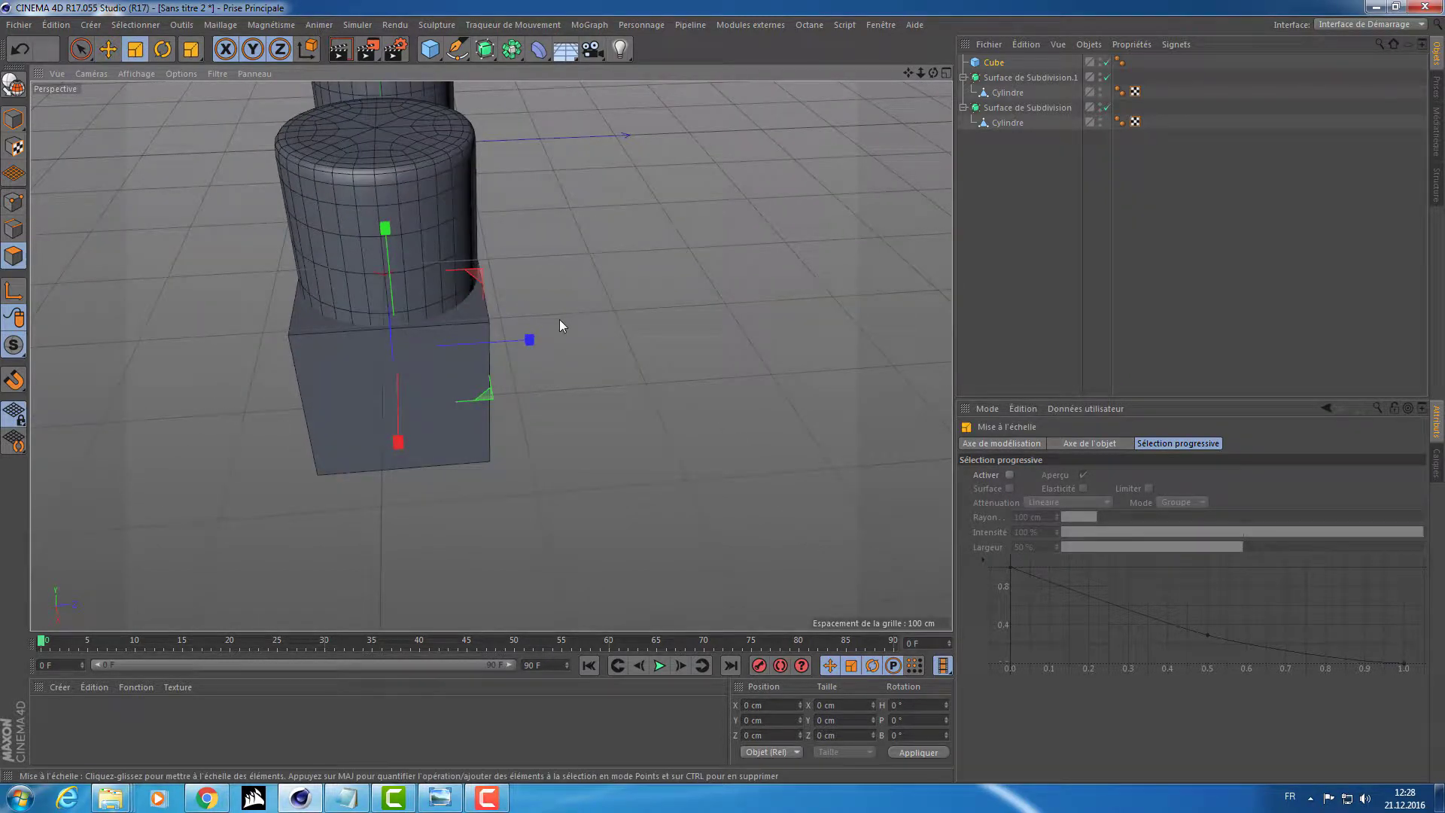
{"action": "left_click_drag", "start_coordinate": [561, 322], "coordinate": [585, 278]}
Move the cube up in Y so that it encloses the lower part of the copied cylinder
{"action": "key", "text": "e"}
{"action": "left_click_drag", "start_coordinate": [382, 236], "coordinate": [384, 189]}
{"action": "left_click_drag", "start_coordinate": [578, 222], "coordinate": [519, 204], "text": "alt"}
{"action": "right_click_drag", "start_coordinate": [403, 188], "coordinate": [426, 143], "text": "alt"}
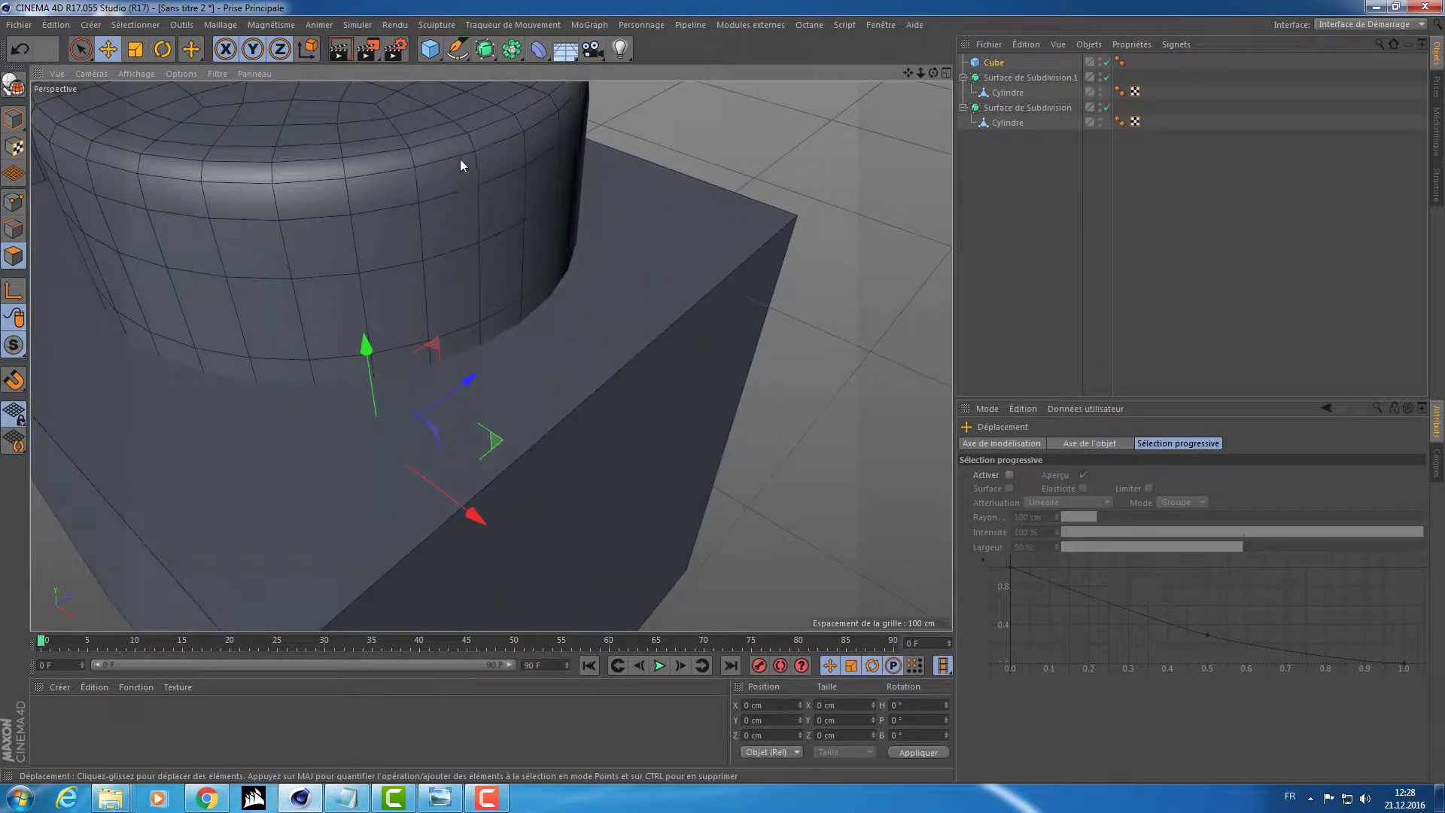
{"action": "left_click_drag", "start_coordinate": [448, 176], "coordinate": [650, 298], "text": "alt"}
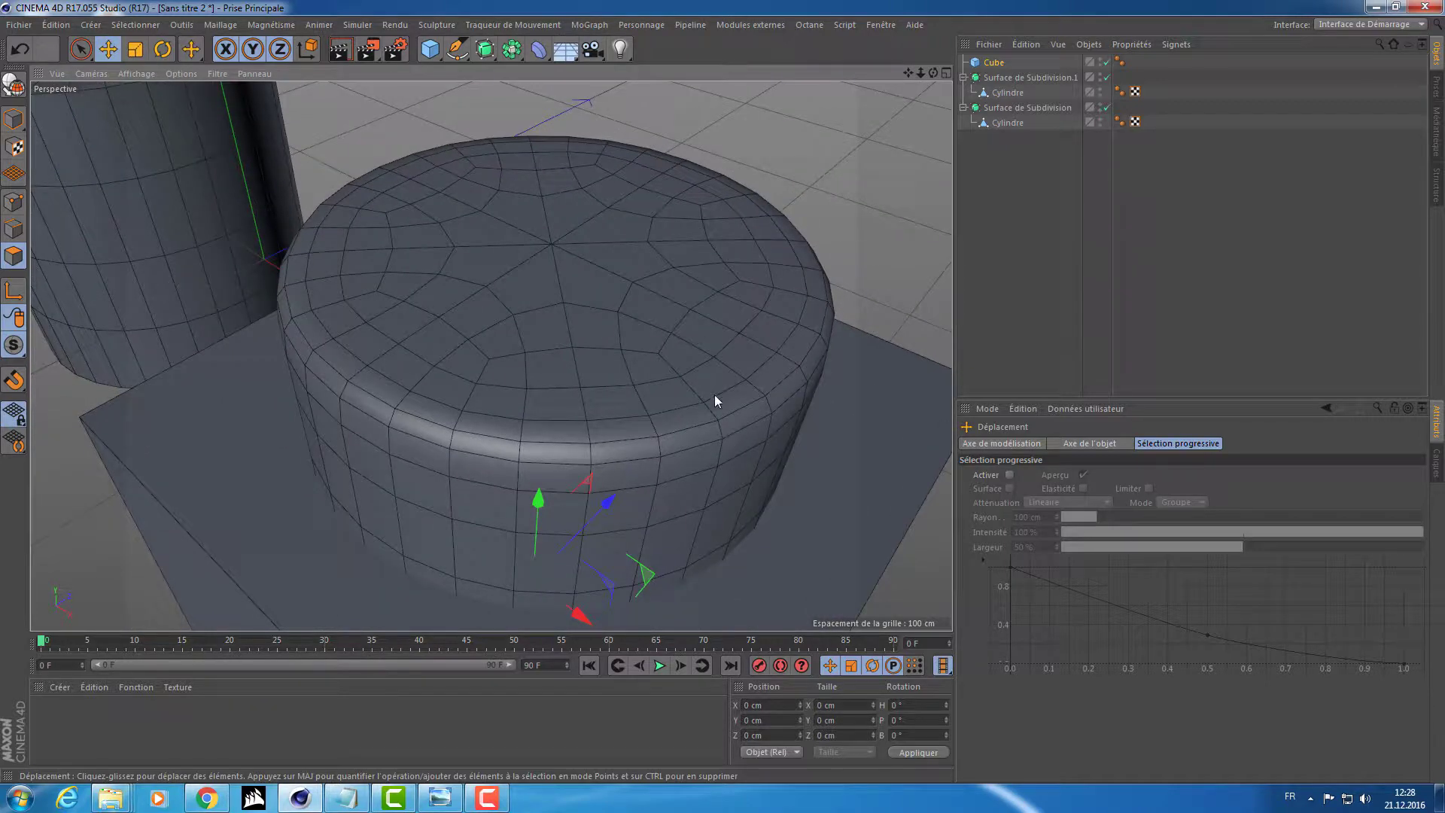
{"action": "left_click_drag", "start_coordinate": [754, 440], "coordinate": [633, 367], "text": "alt"}
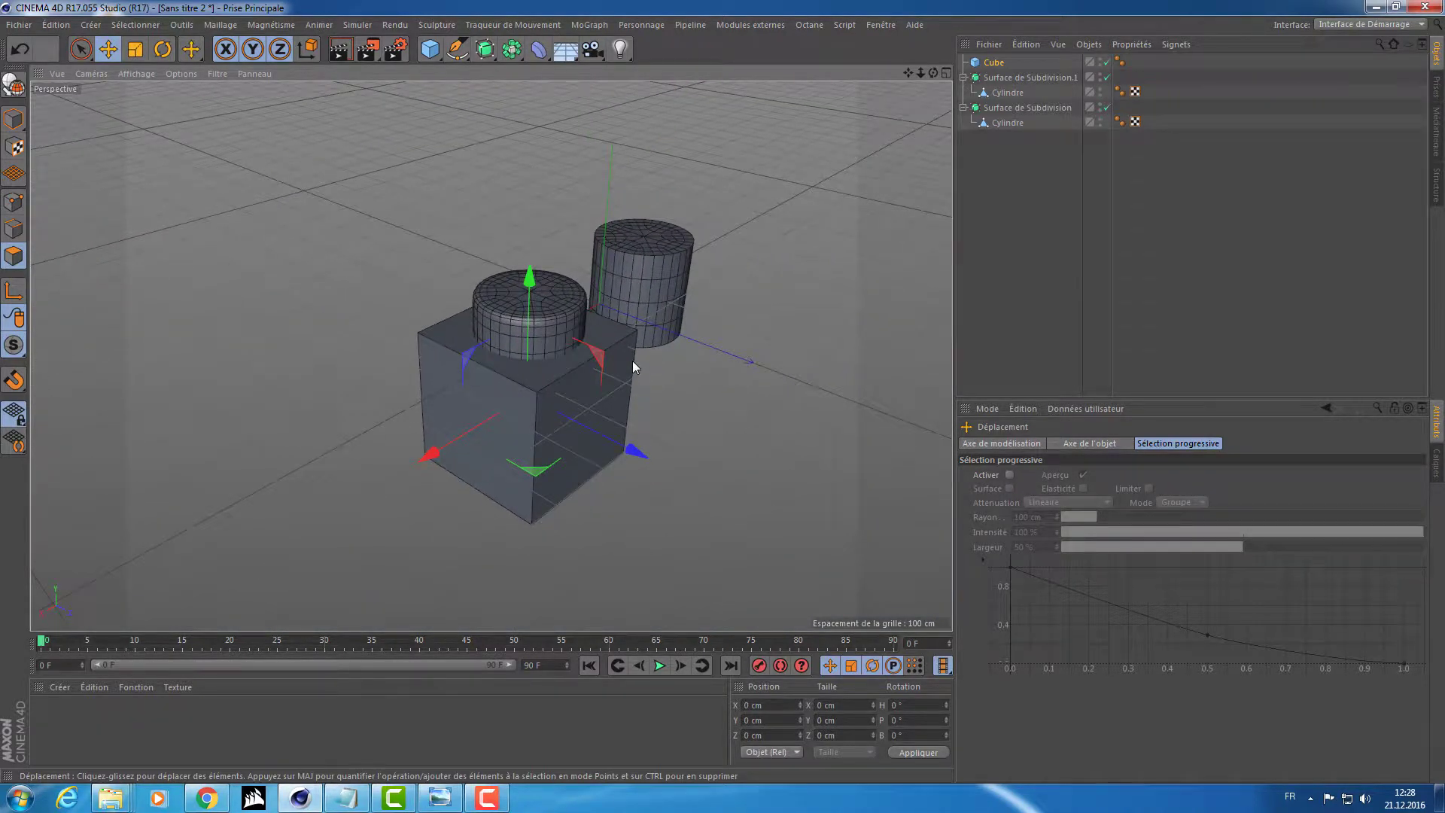
{"action": "scroll", "coordinate": [640, 361], "scroll_direction": "up", "scroll_amount": 4}
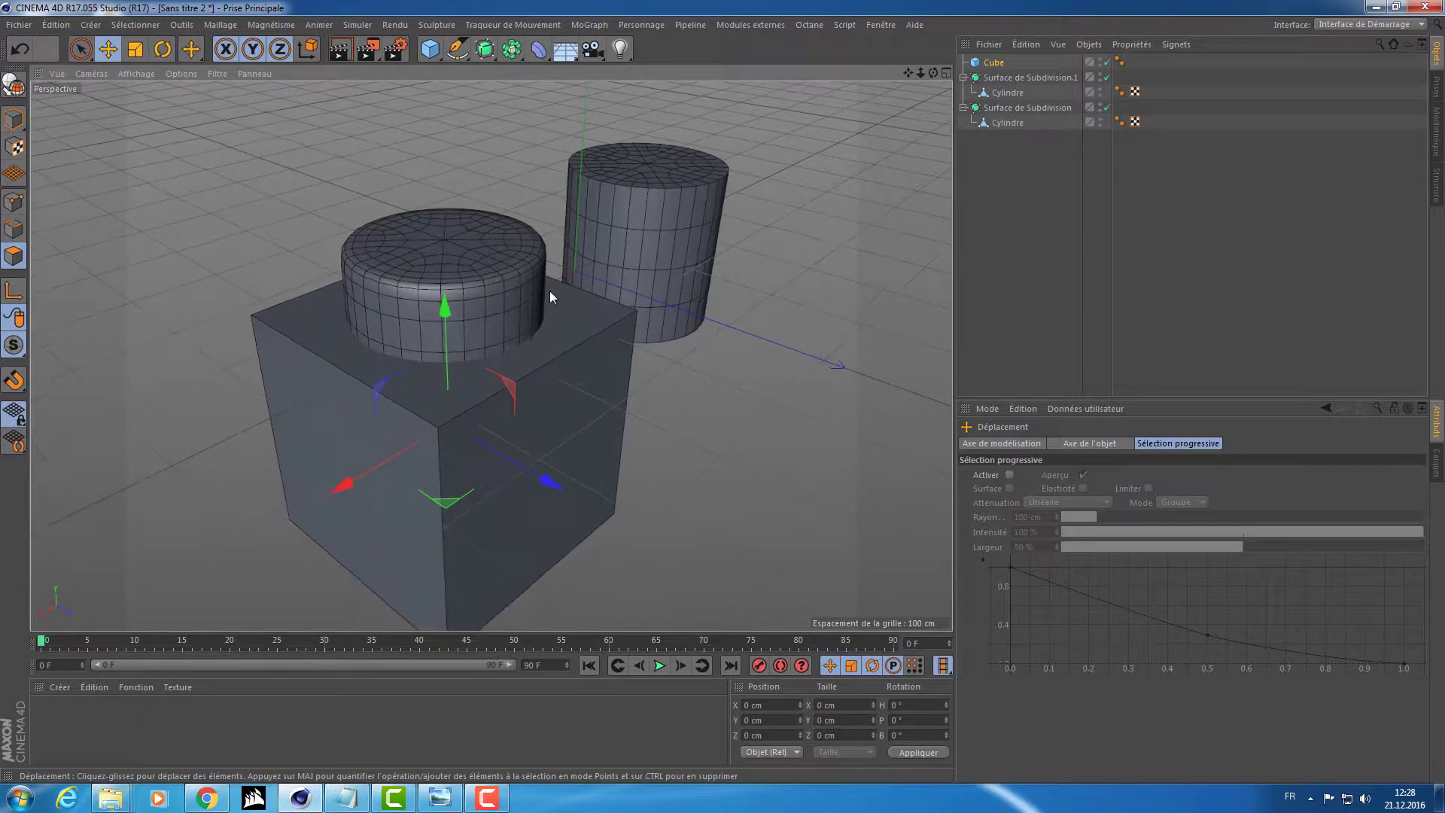
Delete both Subdivision Surface objects together with their cylinders and select the cube
{"action": "left_click_drag", "start_coordinate": [1047, 189], "coordinate": [994, 80]}
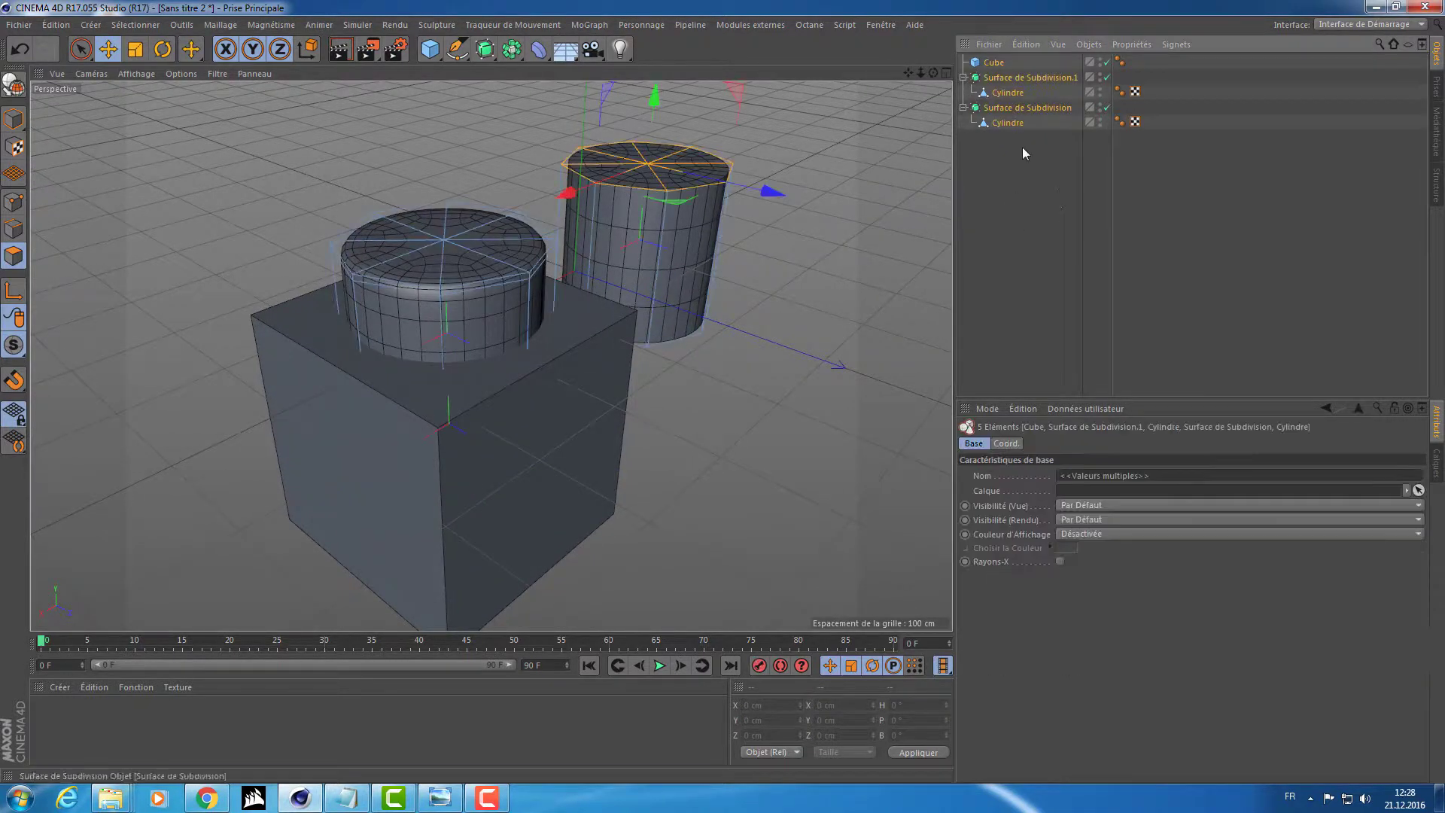
{"action": "left_click", "coordinate": [1022, 147]}
{"action": "left_click", "coordinate": [1012, 79]}
{"action": "left_click", "coordinate": [1000, 106], "text": "ctrl"}
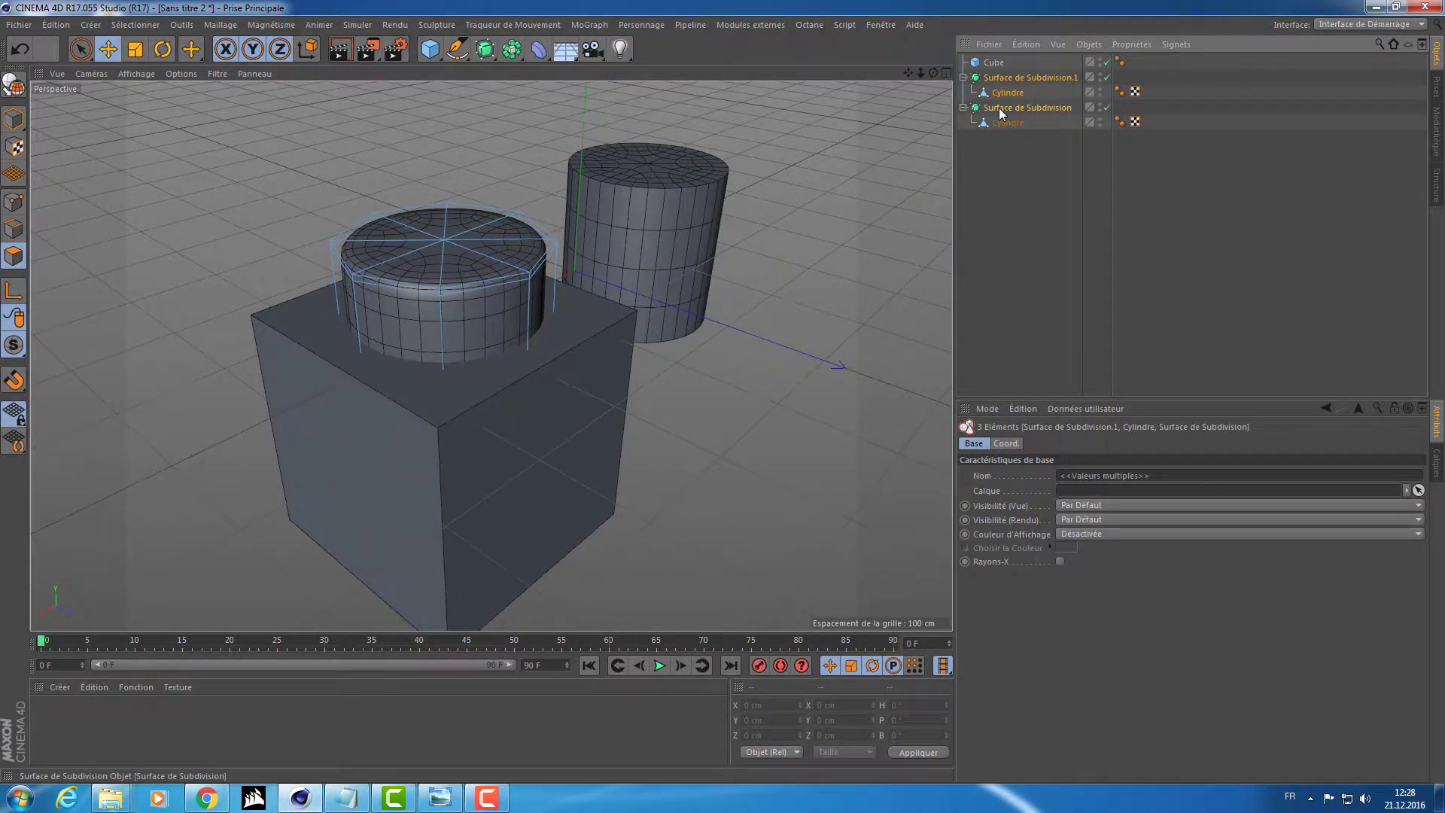
{"action": "key", "text": "Delete"}
{"action": "left_click", "coordinate": [482, 347]}
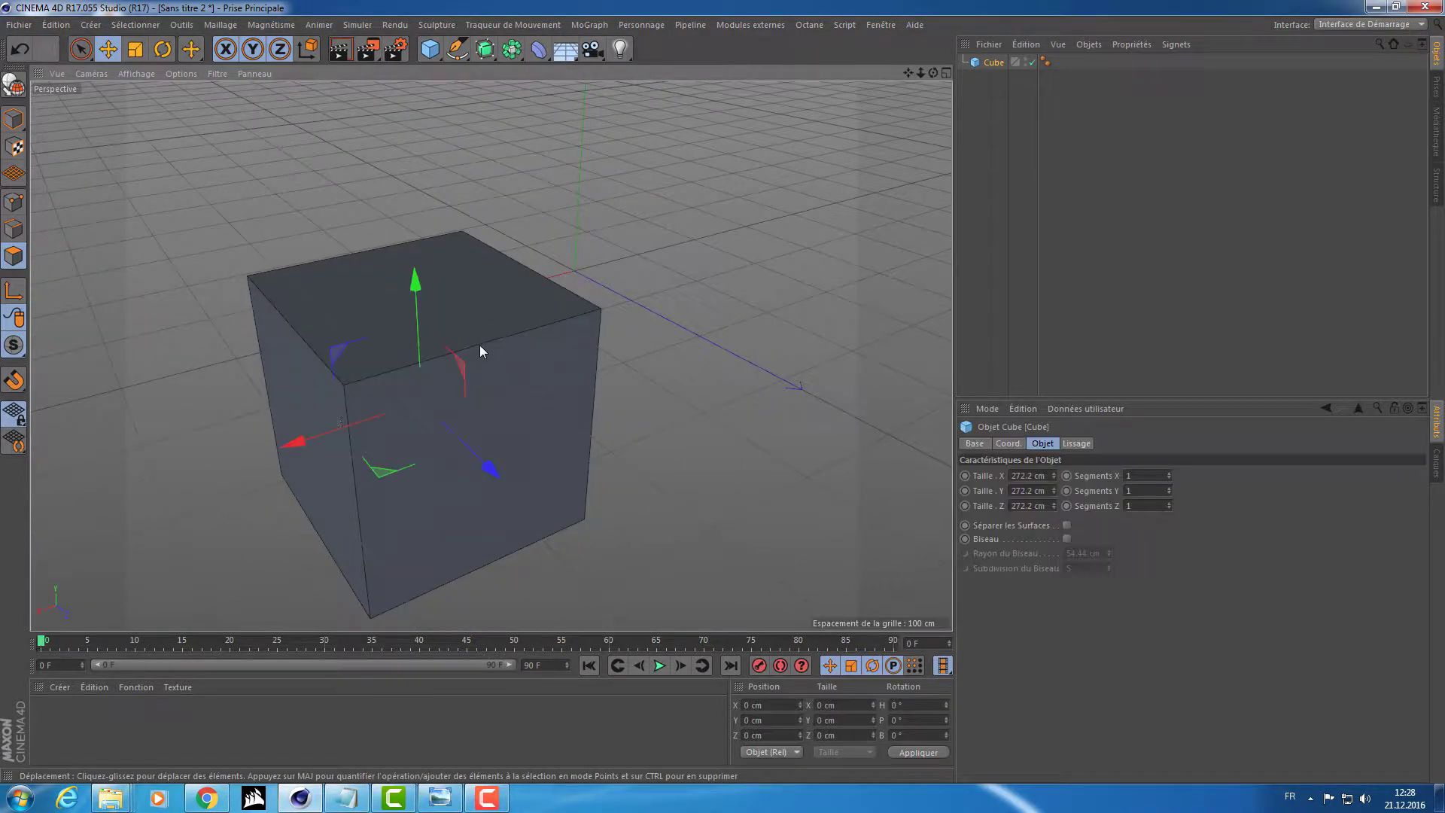
{"action": "left_click_drag", "start_coordinate": [594, 426], "coordinate": [640, 324], "text": "alt"}
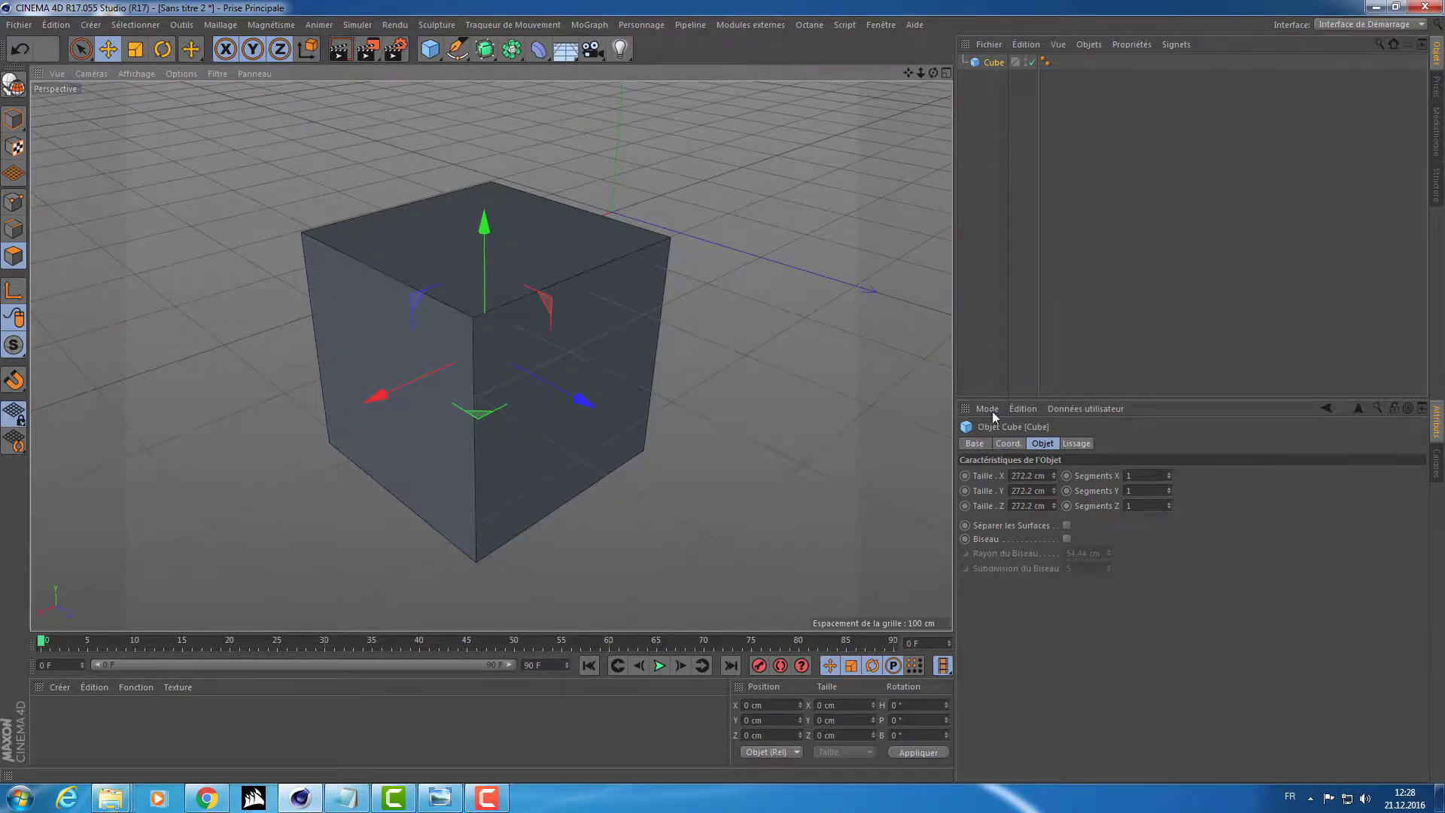
Add a Subdivision Surface, make the cube its child and keep the cube selected
{"action": "left_click", "coordinate": [484, 49]}
{"action": "left_click", "coordinate": [987, 78]}
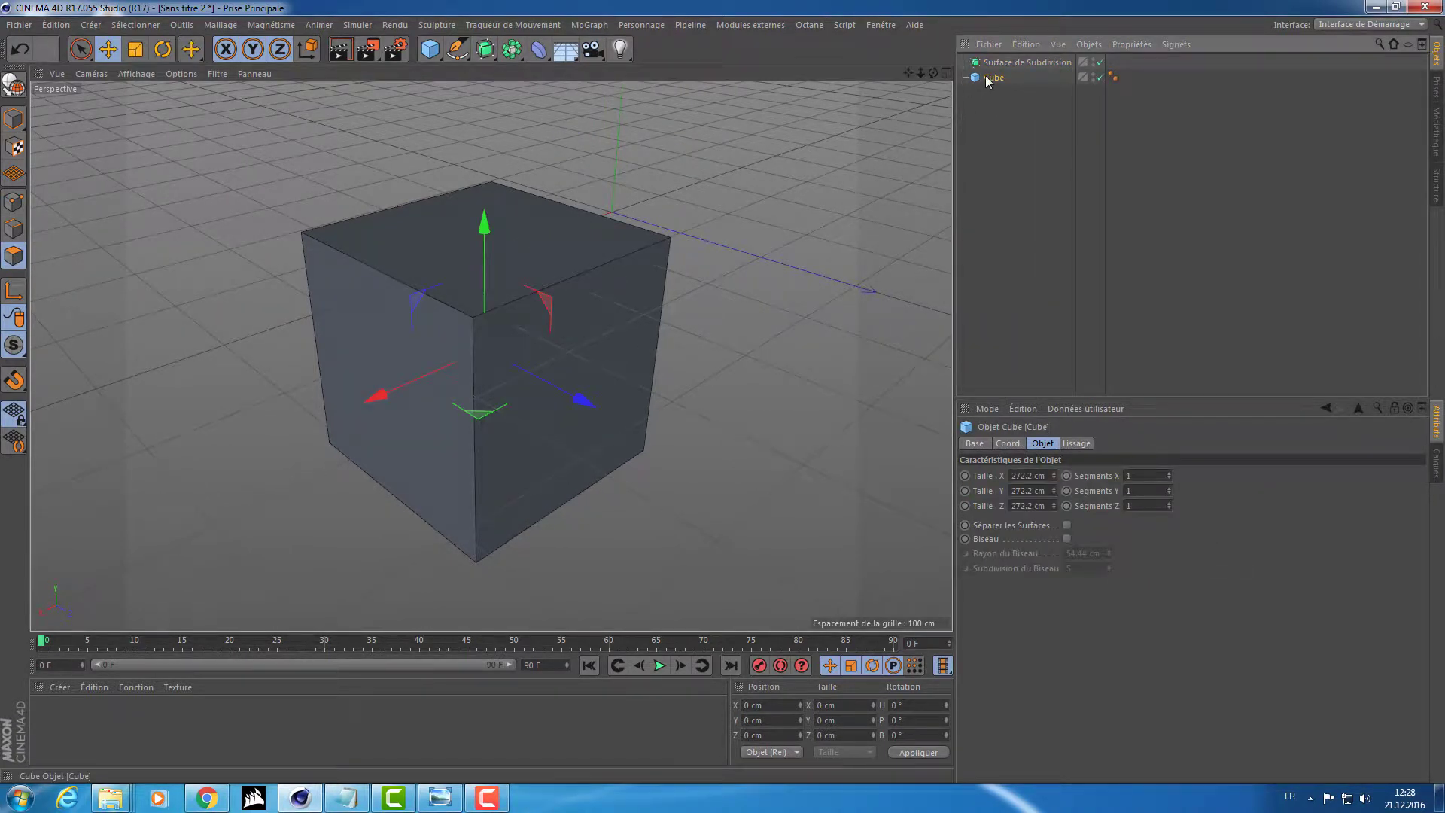
{"action": "left_click_drag", "start_coordinate": [1002, 64], "coordinate": [1001, 64]}
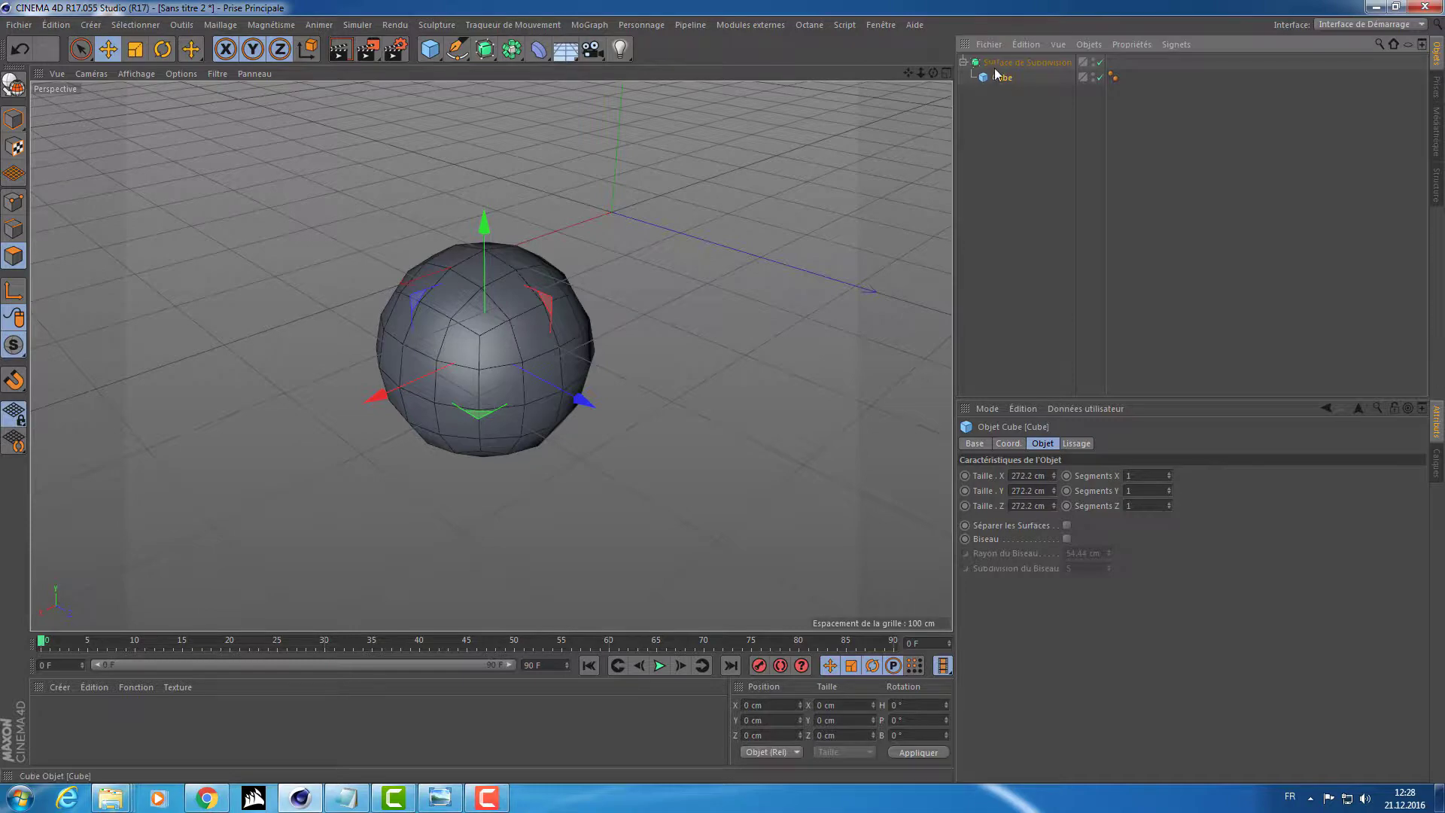
{"action": "left_click", "coordinate": [988, 65]}
{"action": "left_click", "coordinate": [986, 78]}
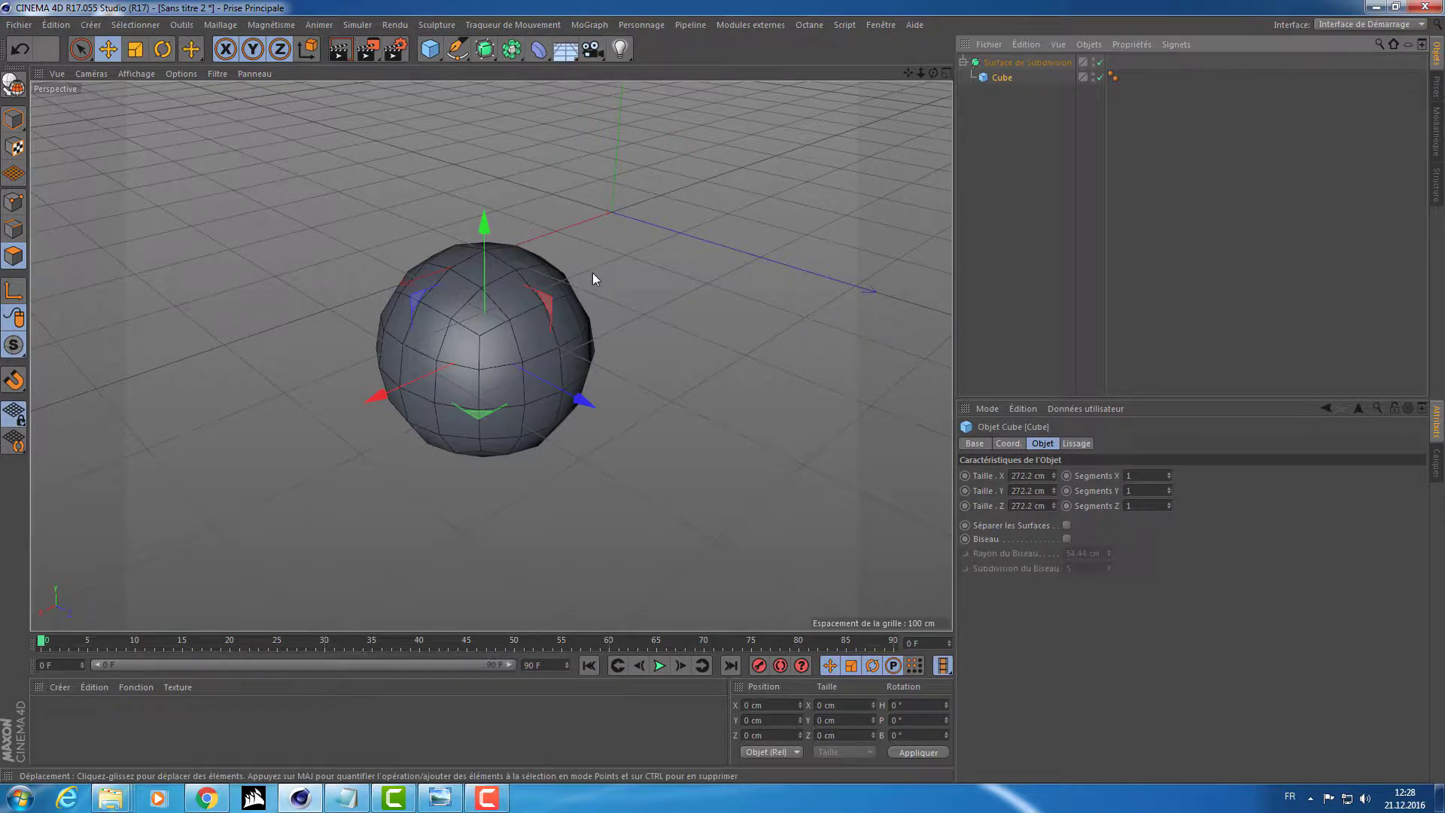
Set the smoothed cube's X, Y and Z segments to 2 each
{"action": "left_click_drag", "start_coordinate": [593, 272], "coordinate": [666, 319], "text": "alt"}
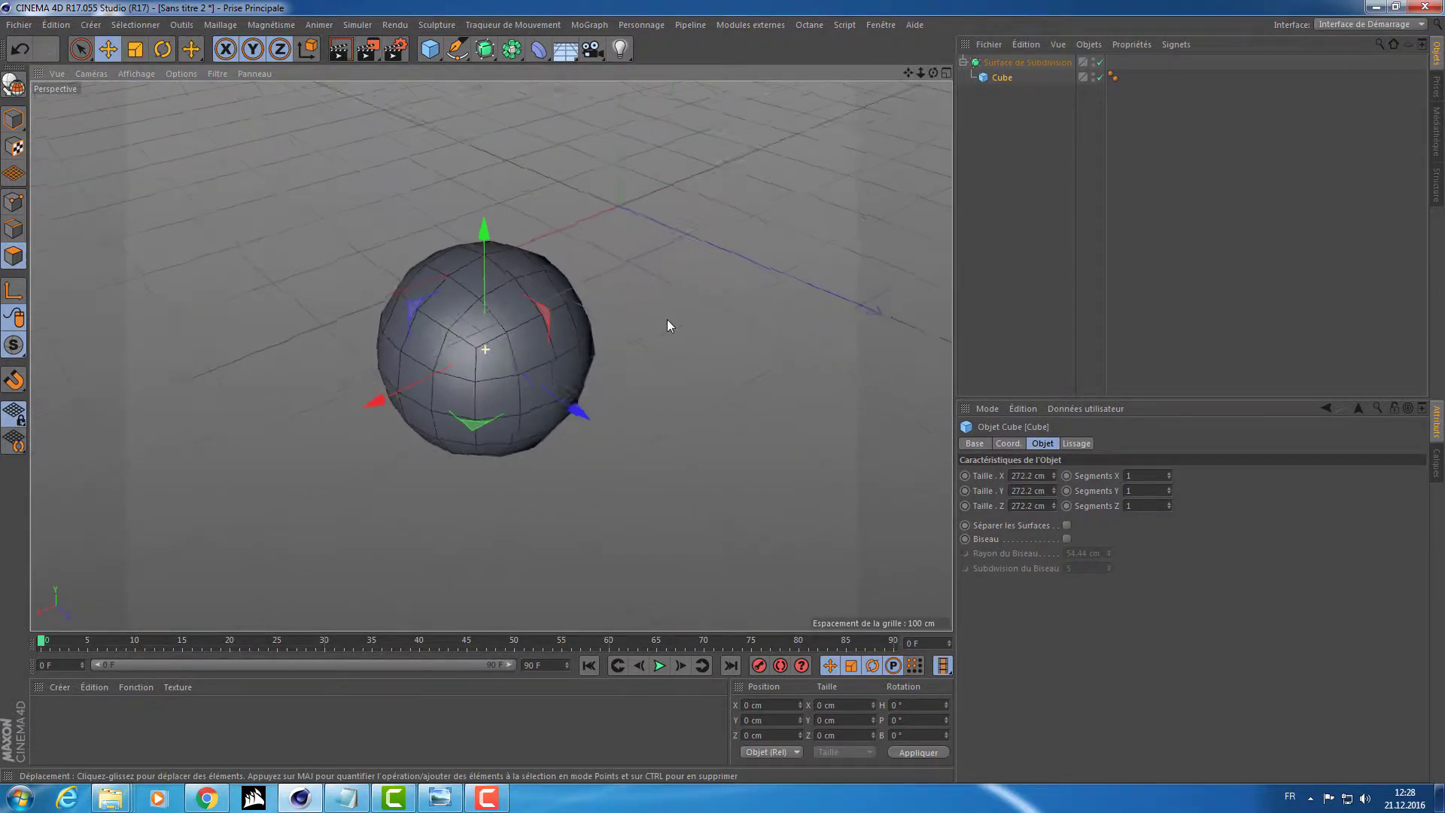
{"action": "left_click", "coordinate": [1137, 488]}
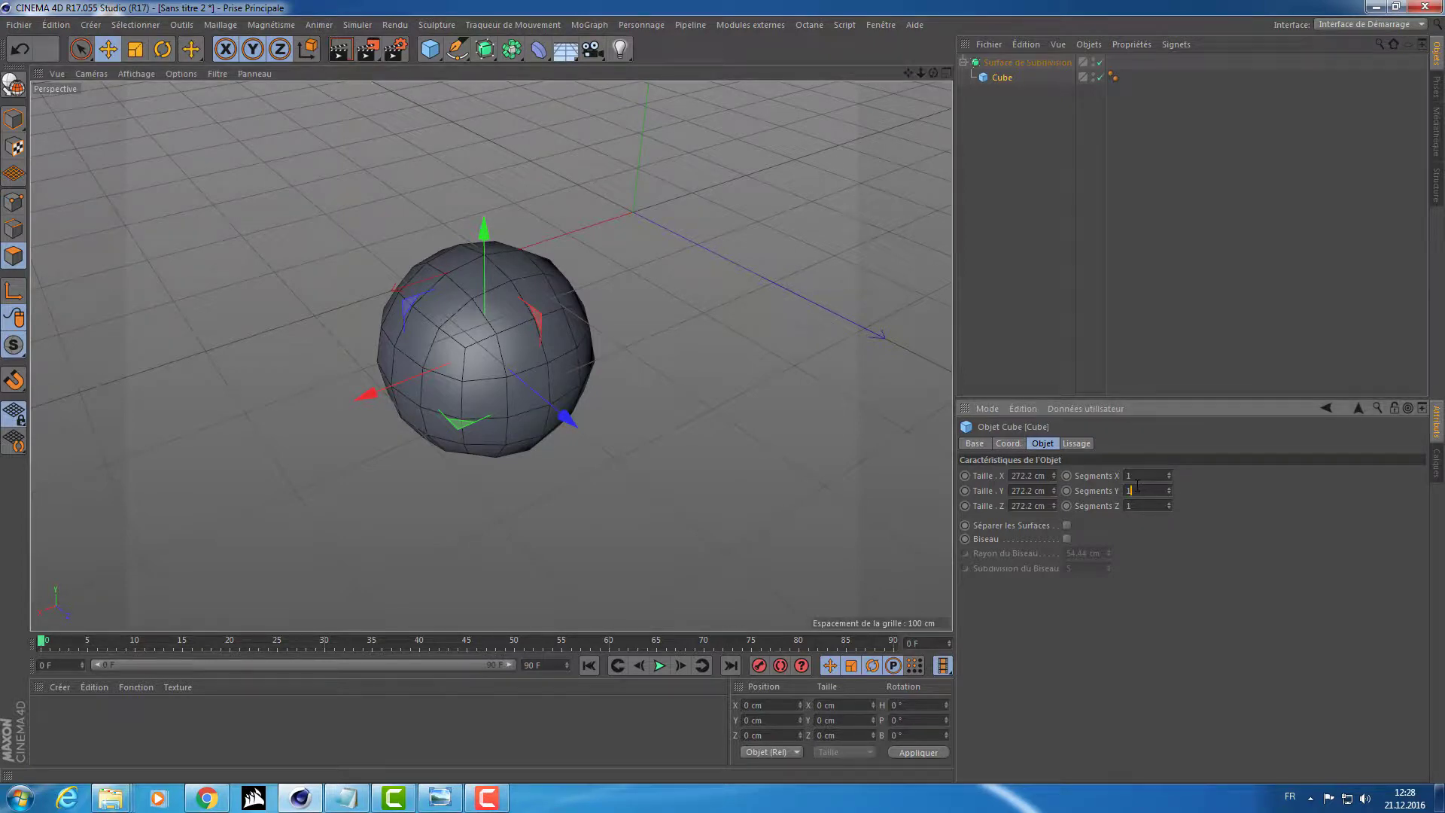
{"action": "left_click", "coordinate": [1128, 504]}
{"action": "mouse_move", "coordinate": [623, 369]}
{"action": "right_mouse_down", "text": "alt"}
{"action": "mouse_move", "coordinate": [727, 359]}
{"action": "mouse_move", "coordinate": [641, 358]}
{"action": "right_mouse_up", "text": "alt"}
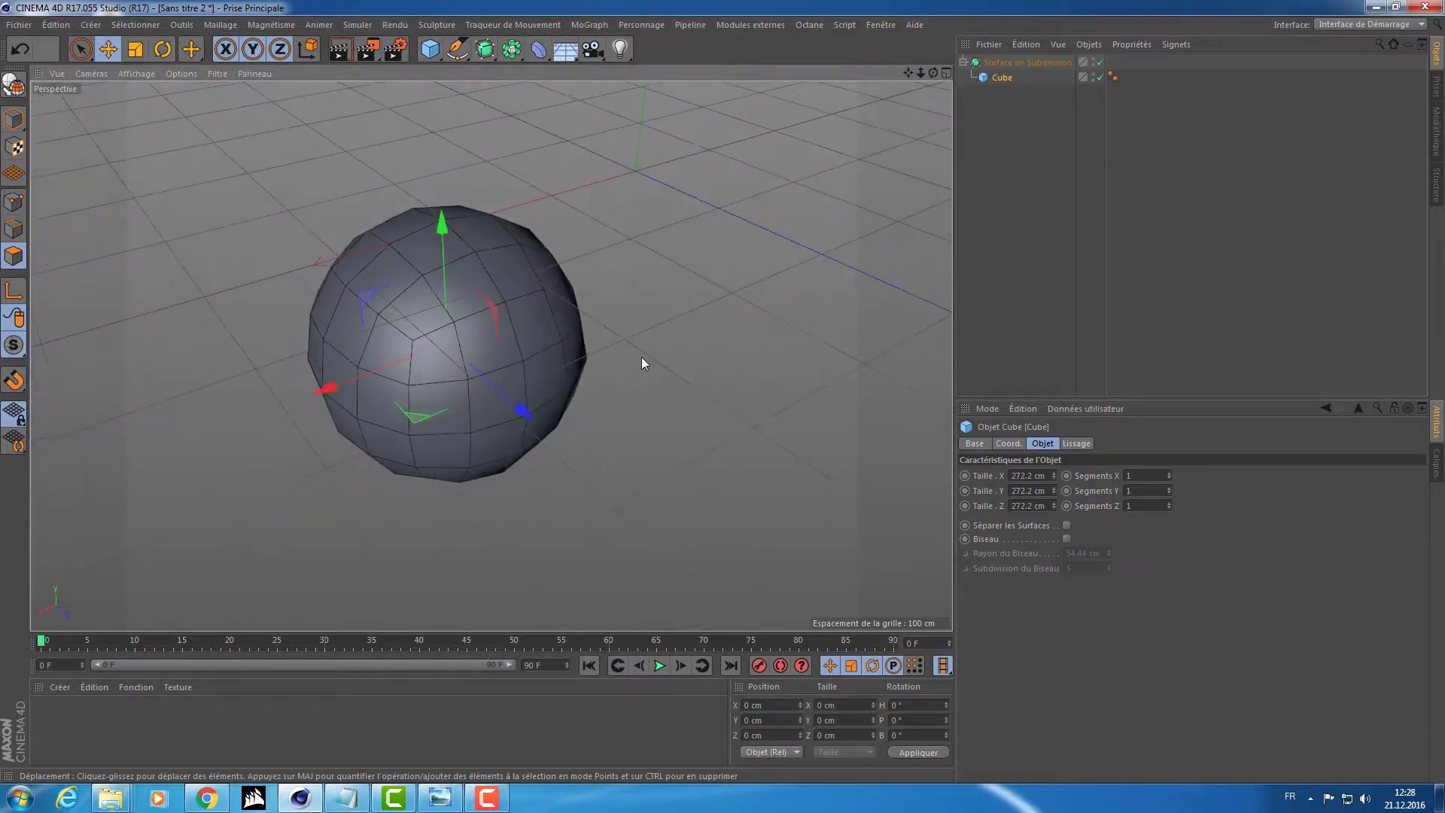
{"action": "middle_click_drag", "start_coordinate": [644, 361], "coordinate": [723, 375], "text": "alt"}
{"action": "left_click", "coordinate": [1169, 472]}
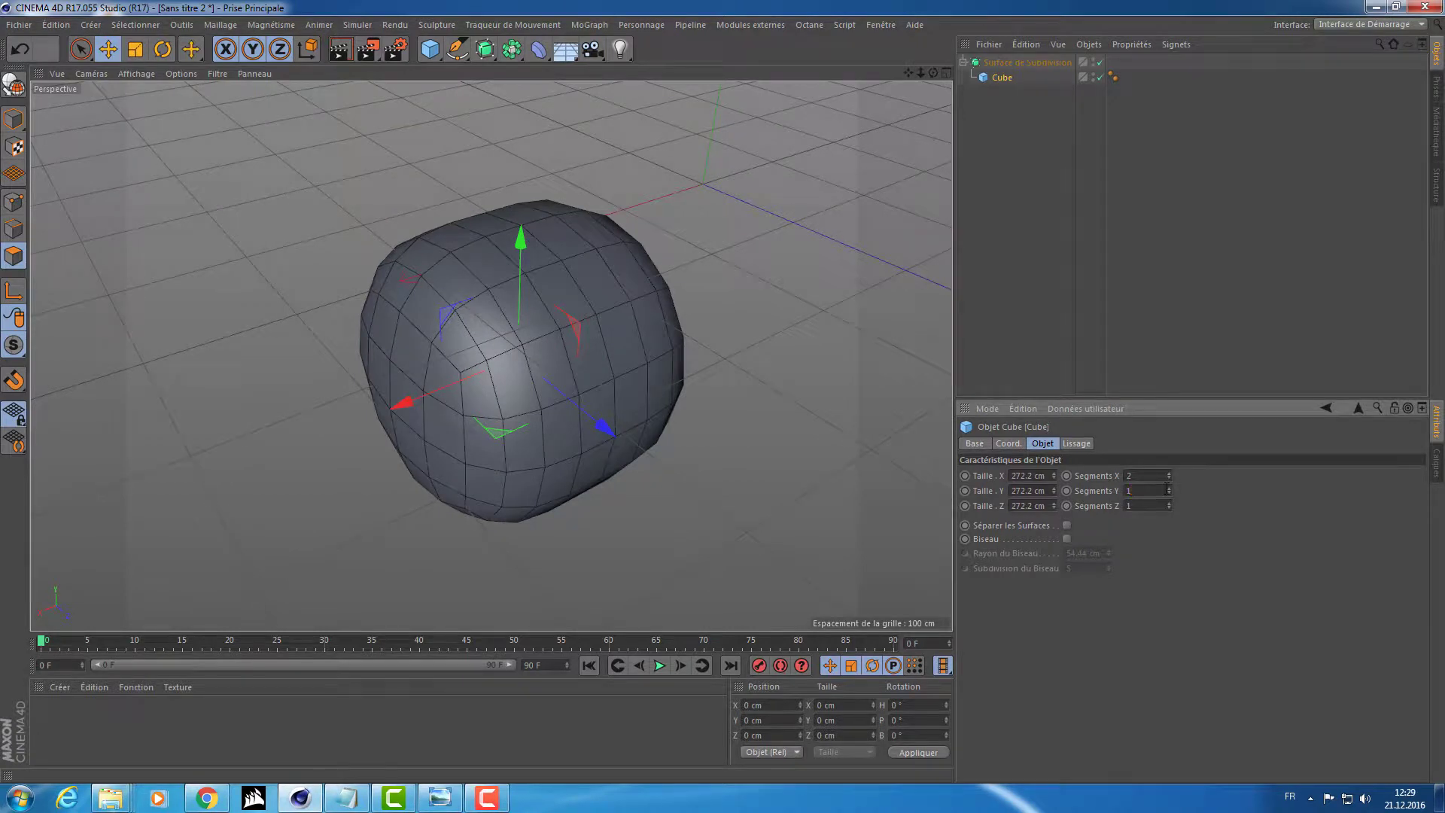
{"action": "left_click", "coordinate": [1169, 487]}
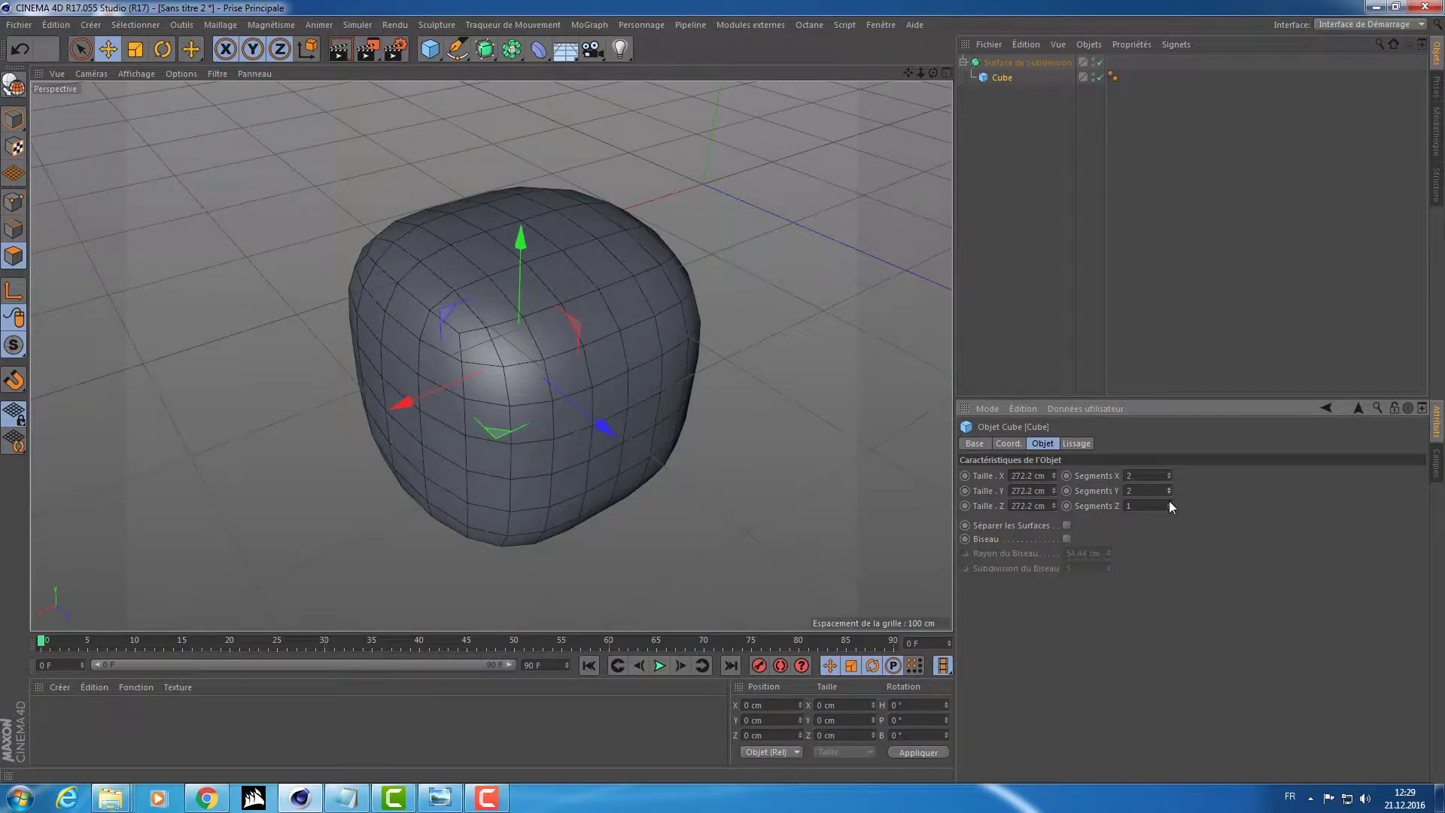
{"action": "left_click", "coordinate": [1168, 503]}
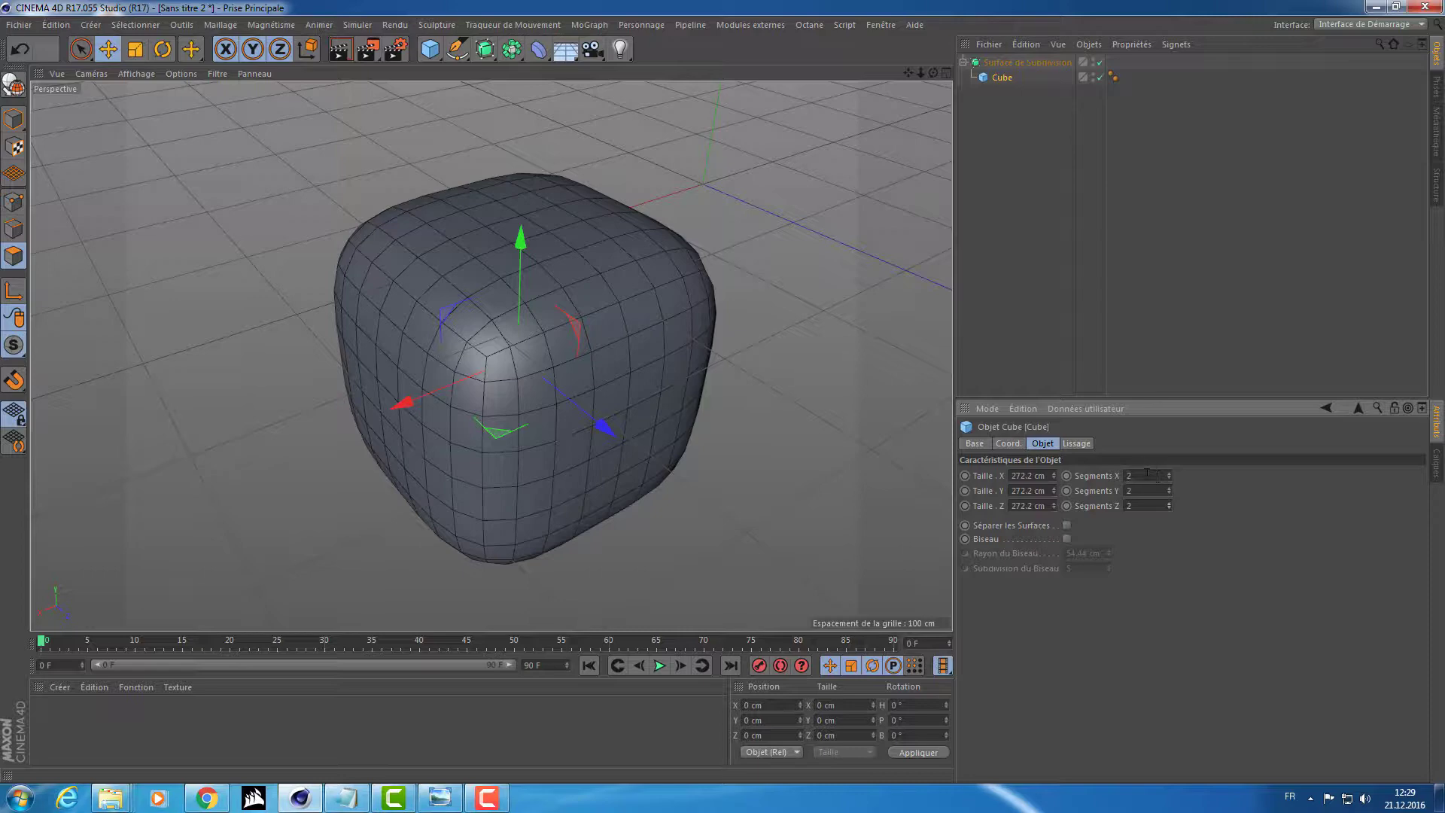
Turn off the Subdivision Surface and set the cube's X, Y and Z segments to 4 each
{"action": "scroll", "coordinate": [1147, 475], "scroll_direction": "up", "scroll_amount": 1}
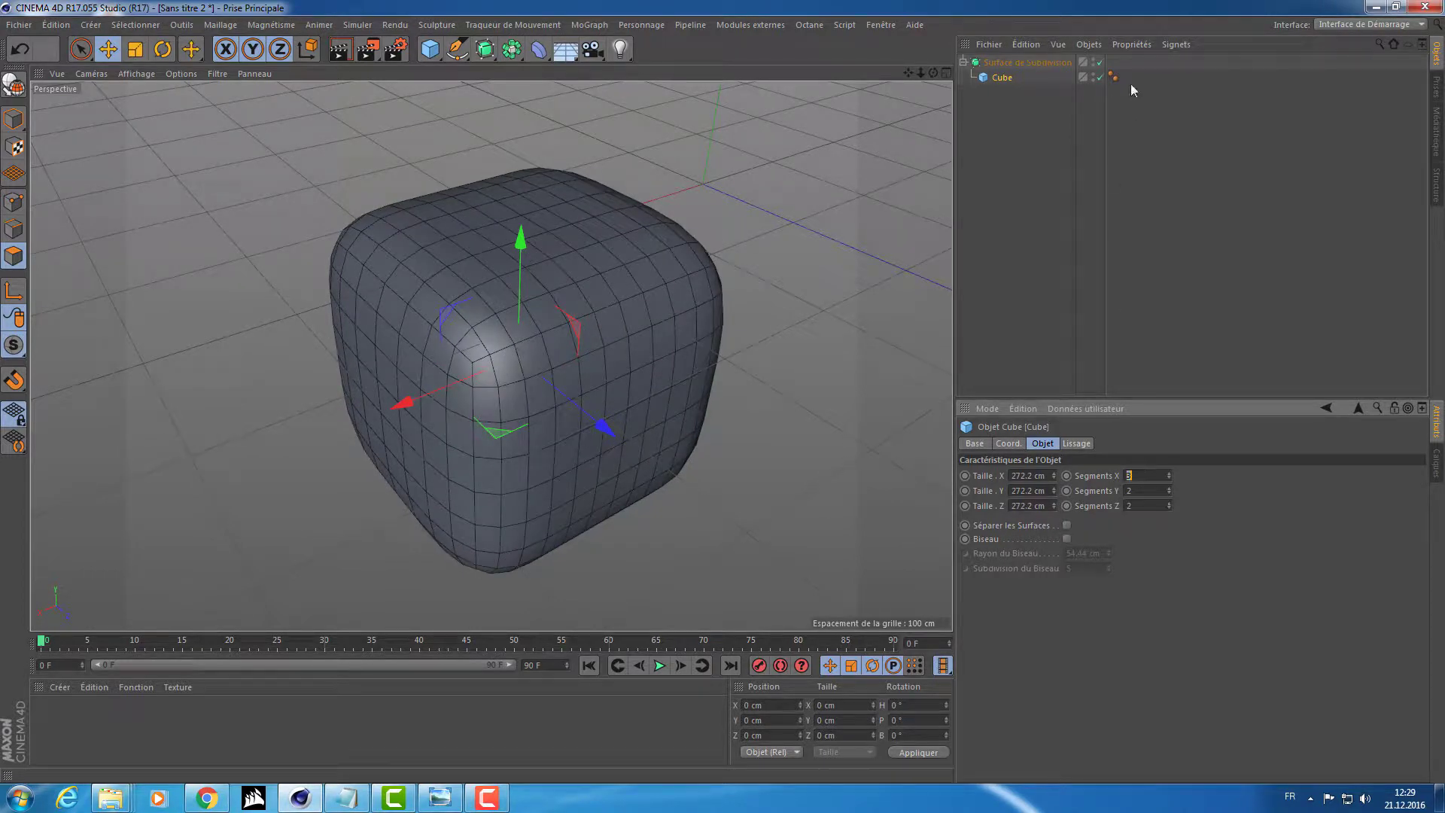
{"action": "left_click", "coordinate": [1100, 63]}
{"action": "left_click_drag", "start_coordinate": [841, 196], "coordinate": [828, 254], "text": "alt"}
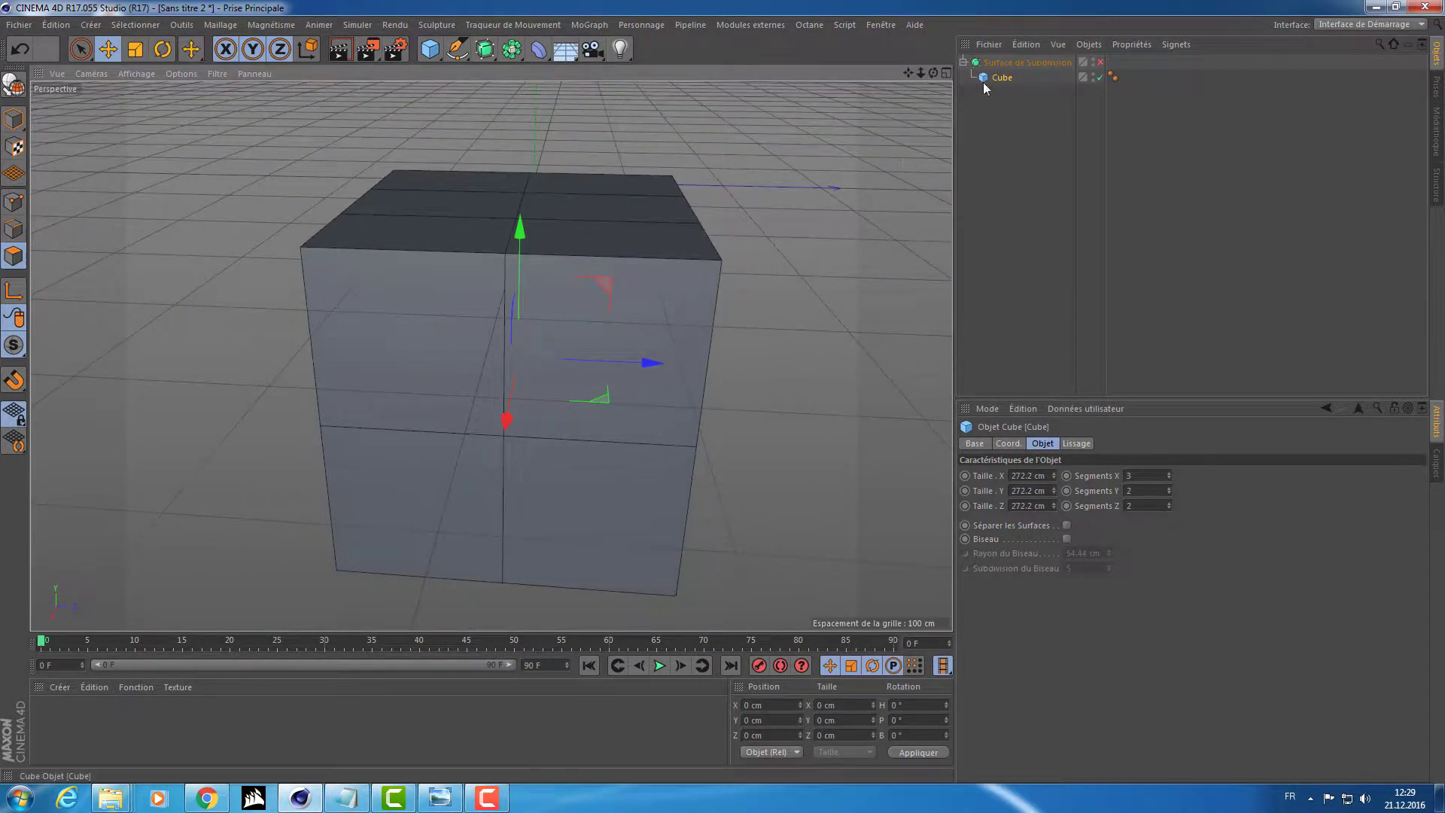
{"action": "key", "text": "q"}
{"action": "key", "text": "q"}
{"action": "middle_click_drag", "start_coordinate": [569, 320], "coordinate": [643, 277], "text": "alt"}
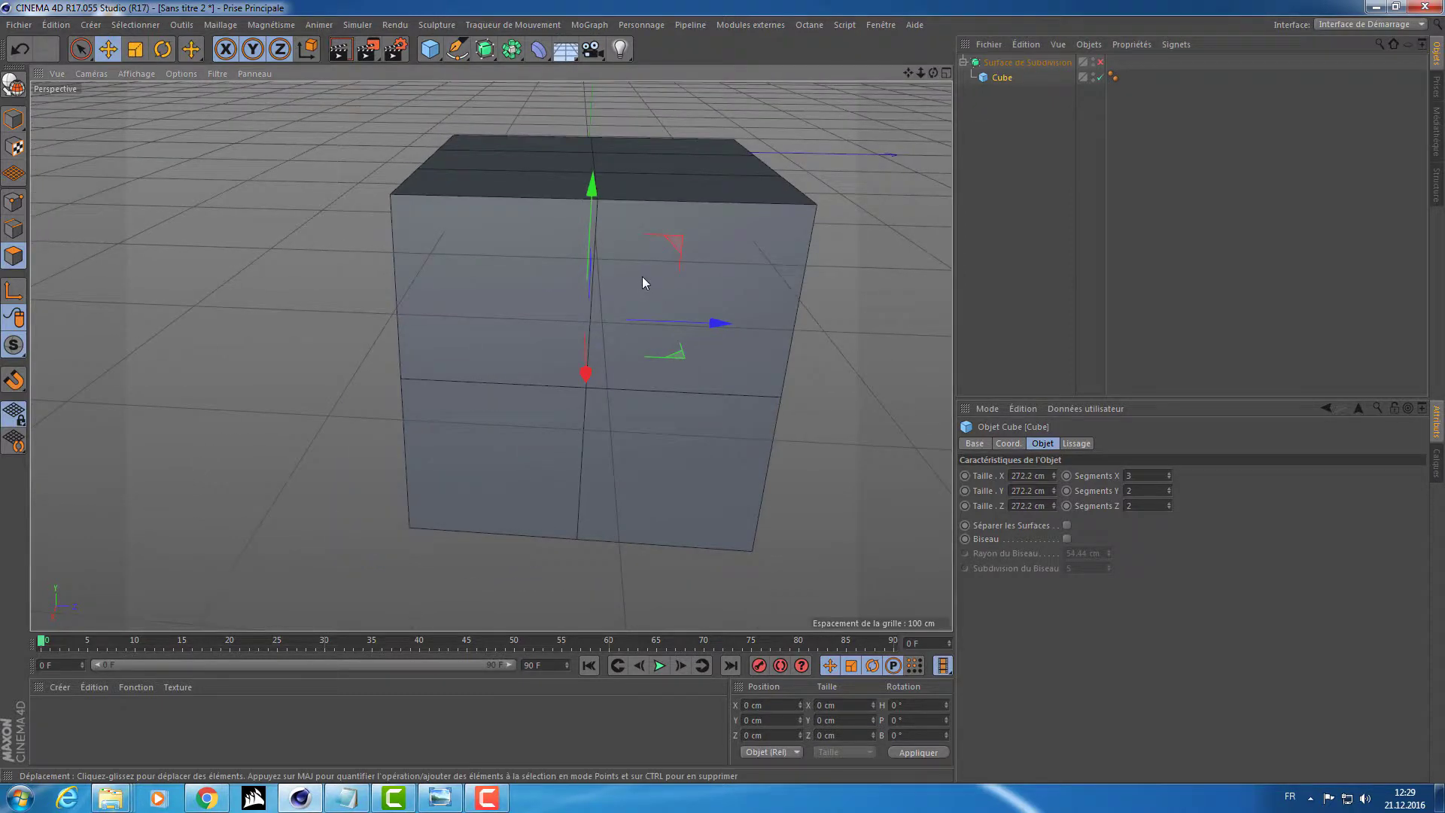
{"action": "left_click_drag", "start_coordinate": [642, 277], "coordinate": [736, 302], "text": "alt"}
{"action": "scroll", "coordinate": [1147, 490], "scroll_direction": "up", "scroll_amount": 1}
{"action": "scroll", "coordinate": [1148, 506], "scroll_direction": "up", "scroll_amount": 1}
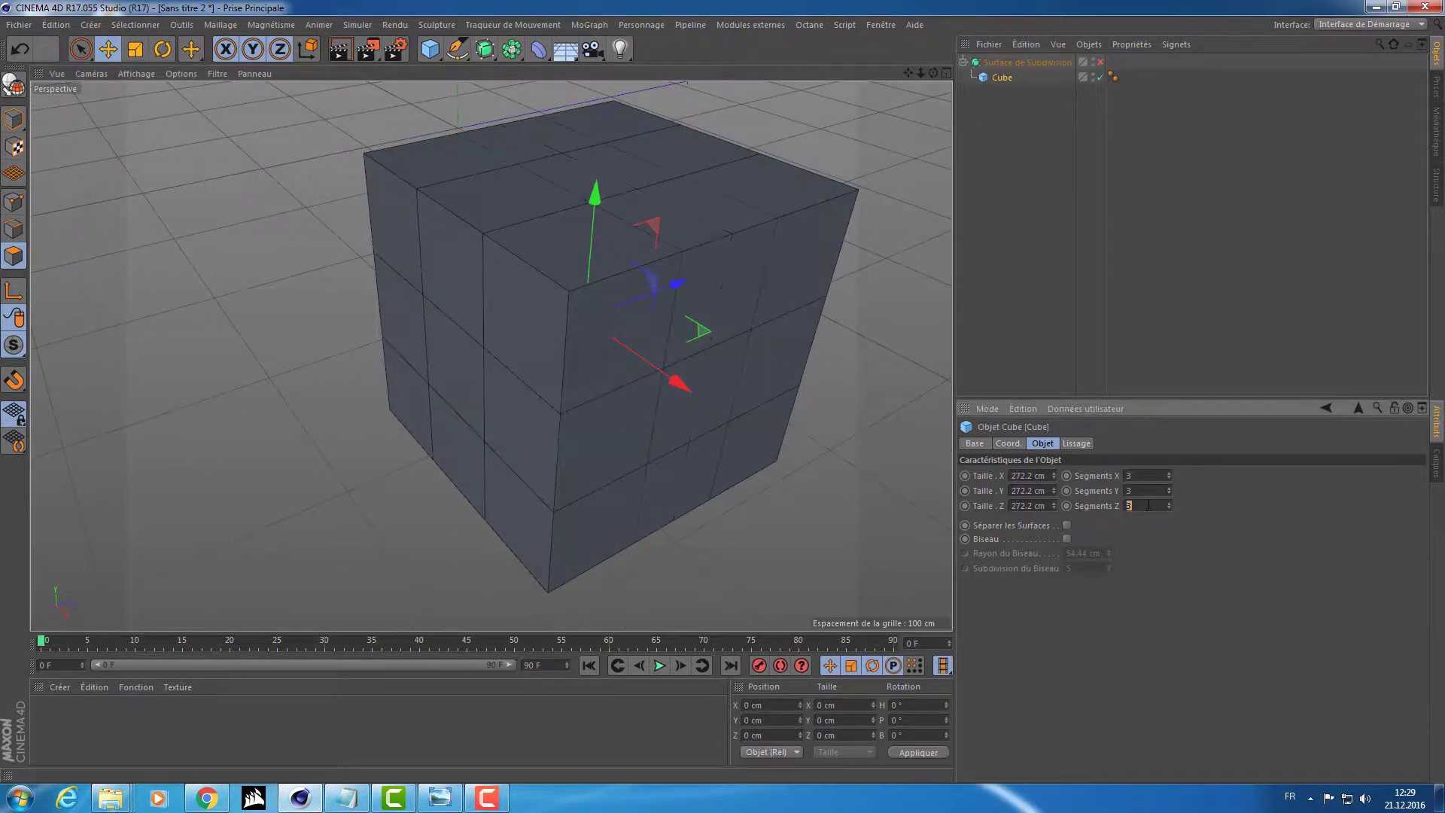
{"action": "scroll", "coordinate": [1138, 479], "scroll_direction": "up", "scroll_amount": 1}
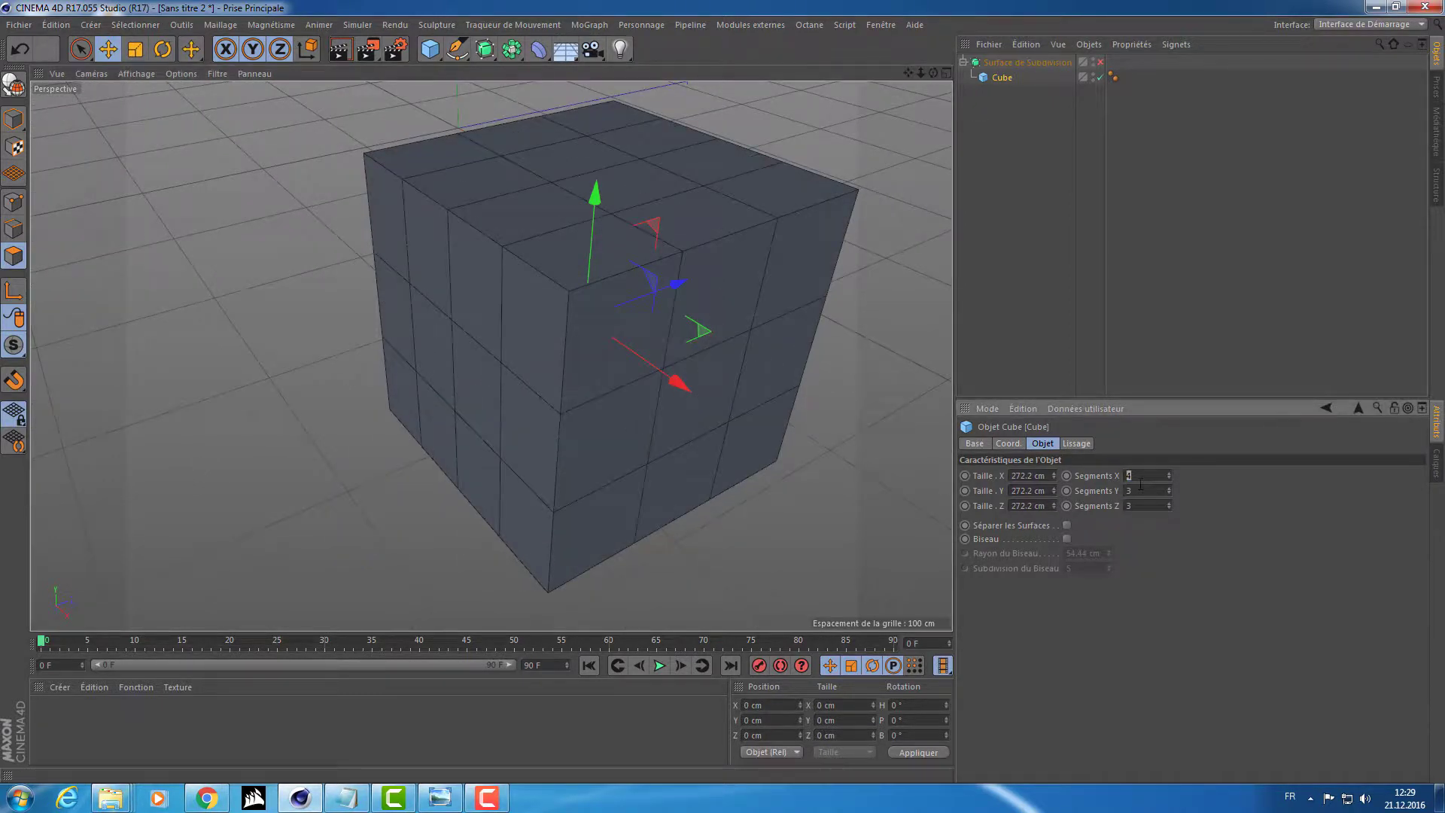
{"action": "scroll", "coordinate": [1142, 490], "scroll_direction": "up", "scroll_amount": 1}
{"action": "scroll", "coordinate": [1147, 504], "scroll_direction": "down", "scroll_amount": 1}
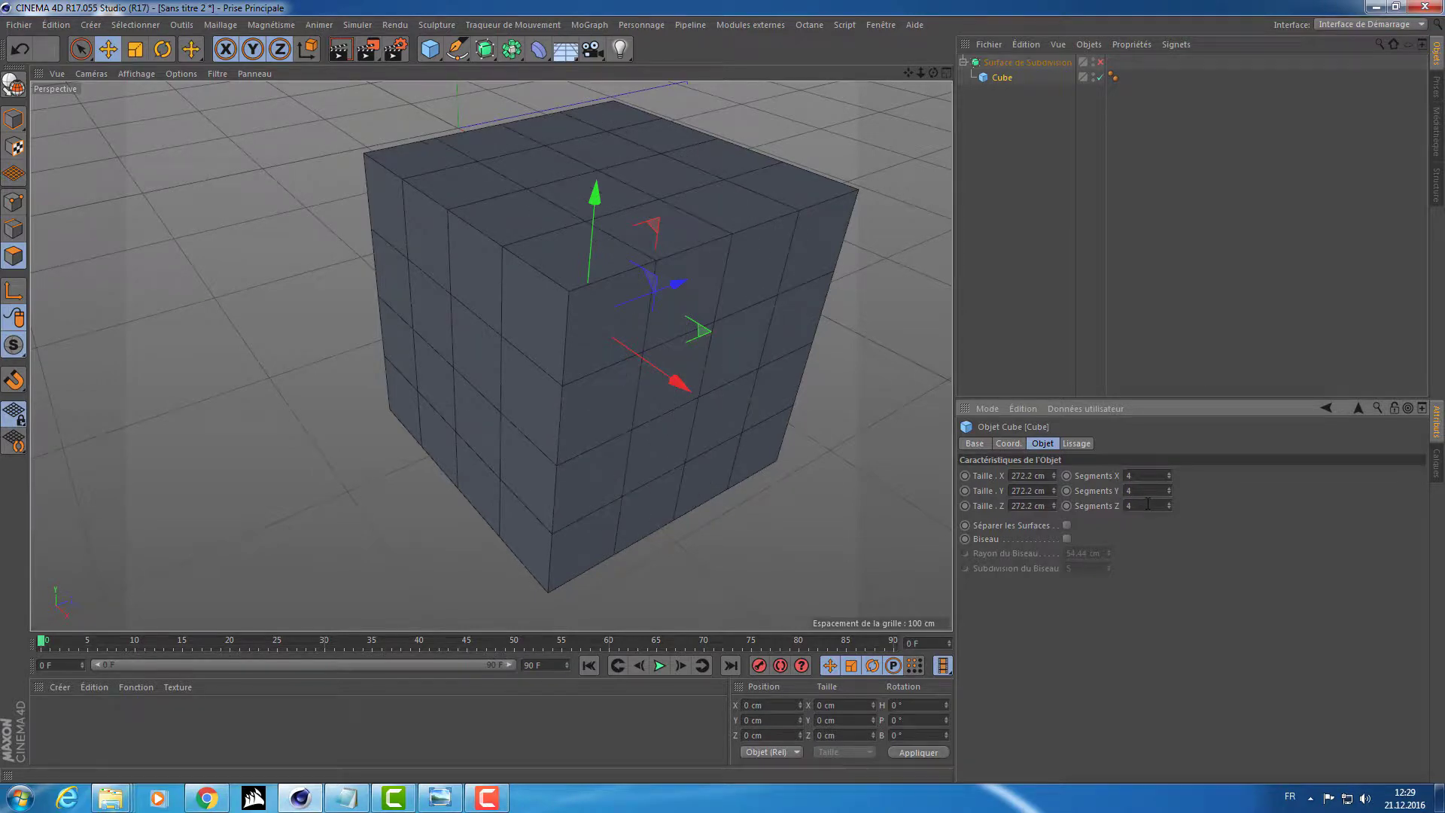
Turn the Subdivision Surface back on and raise the cube's X, Y and Z segments to 7 each
{"action": "left_click", "coordinate": [1042, 63]}
{"action": "key", "text": "q"}
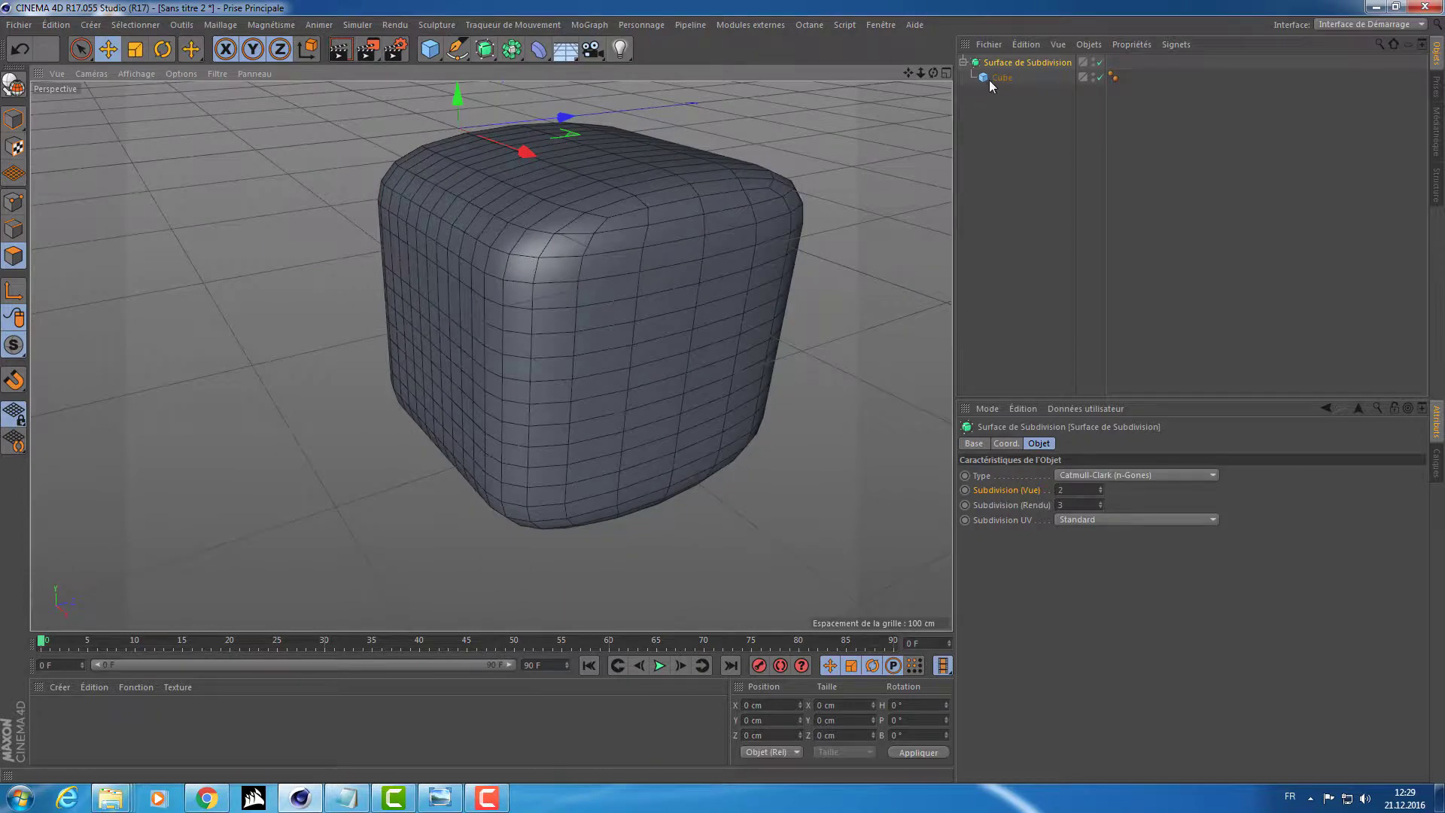
{"action": "left_click", "coordinate": [989, 80]}
{"action": "scroll", "coordinate": [1148, 502], "scroll_direction": "down", "scroll_amount": 1}
{"action": "scroll", "coordinate": [1144, 504], "scroll_direction": "up", "scroll_amount": 2}
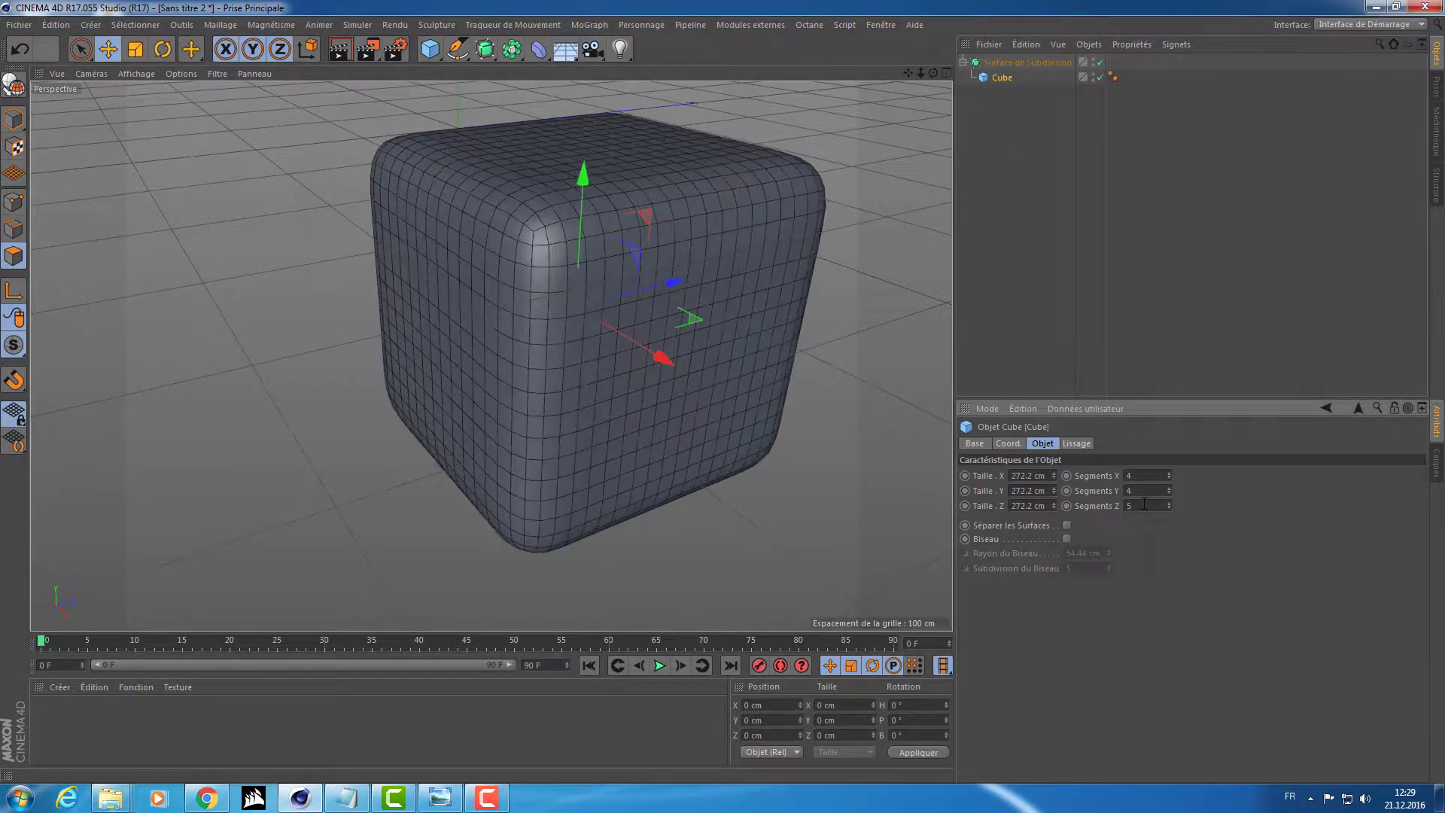
{"action": "scroll", "coordinate": [1141, 492], "scroll_direction": "up", "scroll_amount": 1}
{"action": "scroll", "coordinate": [1135, 475], "scroll_direction": "up", "scroll_amount": 1}
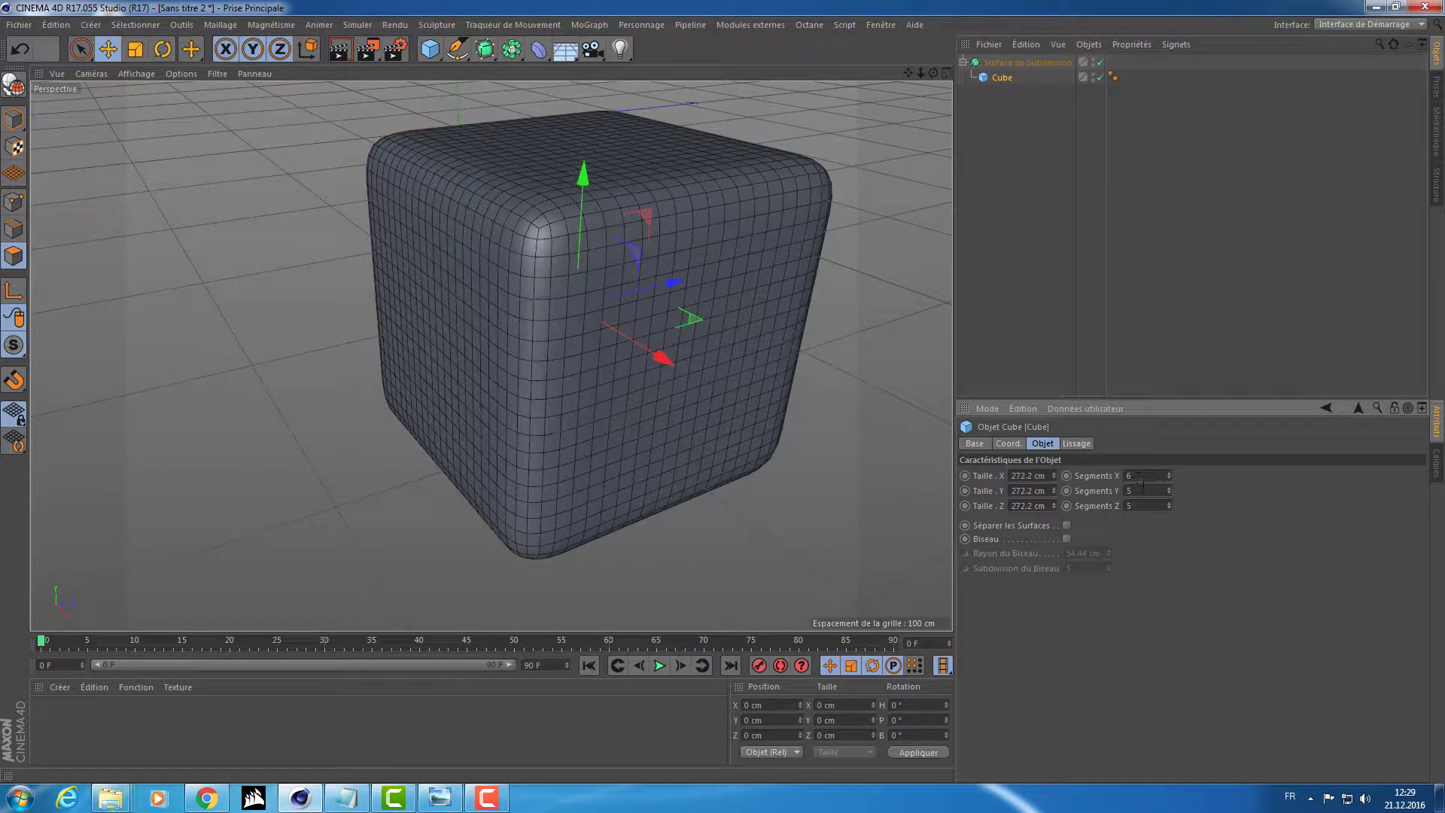
{"action": "scroll", "coordinate": [1143, 491], "scroll_direction": "up", "scroll_amount": 1}
{"action": "scroll", "coordinate": [1149, 506], "scroll_direction": "up", "scroll_amount": 2}
{"action": "scroll", "coordinate": [1140, 490], "scroll_direction": "up", "scroll_amount": 1}
{"action": "scroll", "coordinate": [1138, 476], "scroll_direction": "up", "scroll_amount": 1}
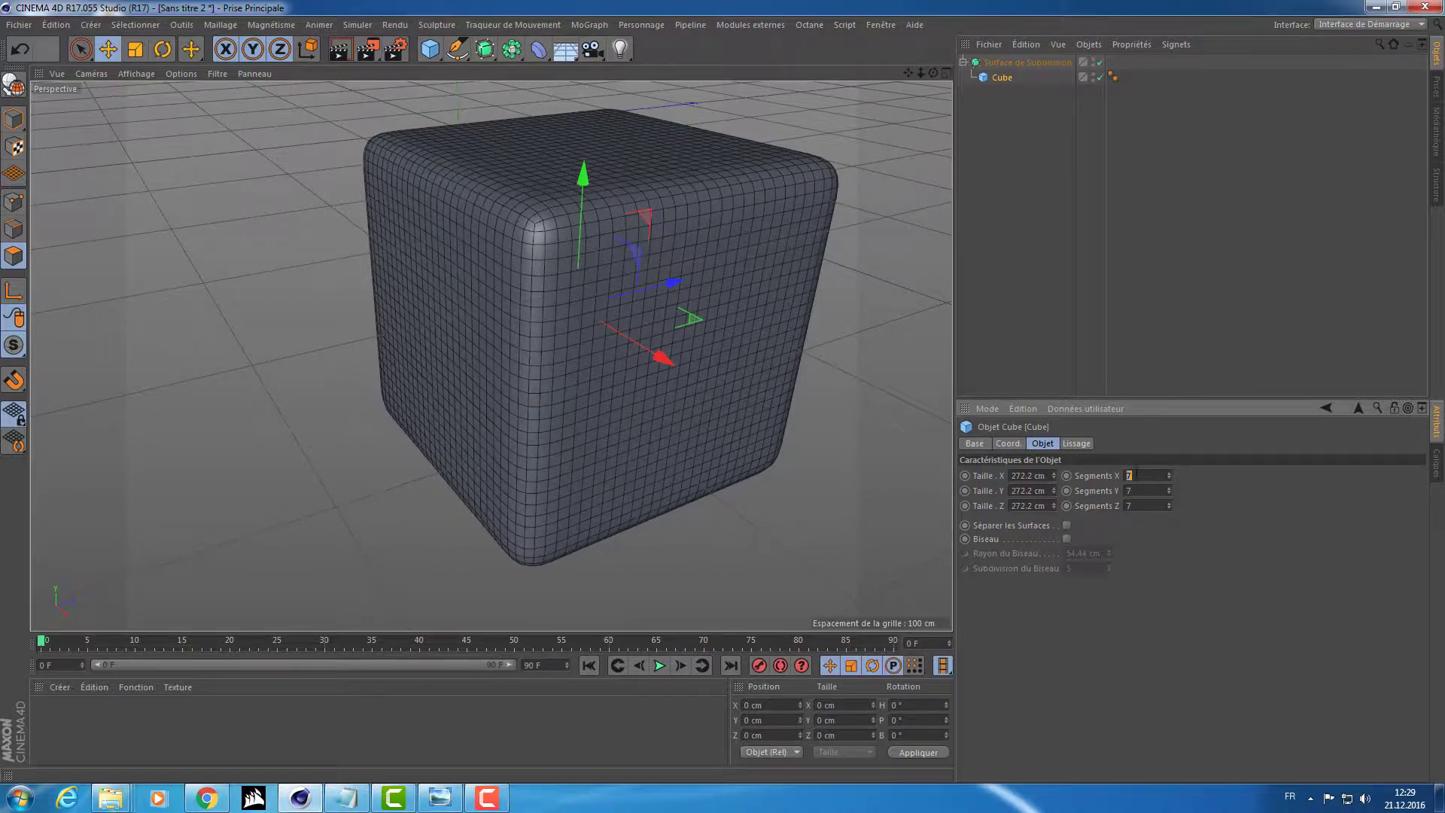
{"action": "left_click_drag", "start_coordinate": [575, 306], "coordinate": [828, 263], "text": "alt"}
{"action": "left_click_drag", "start_coordinate": [490, 222], "coordinate": [688, 224], "text": "alt"}
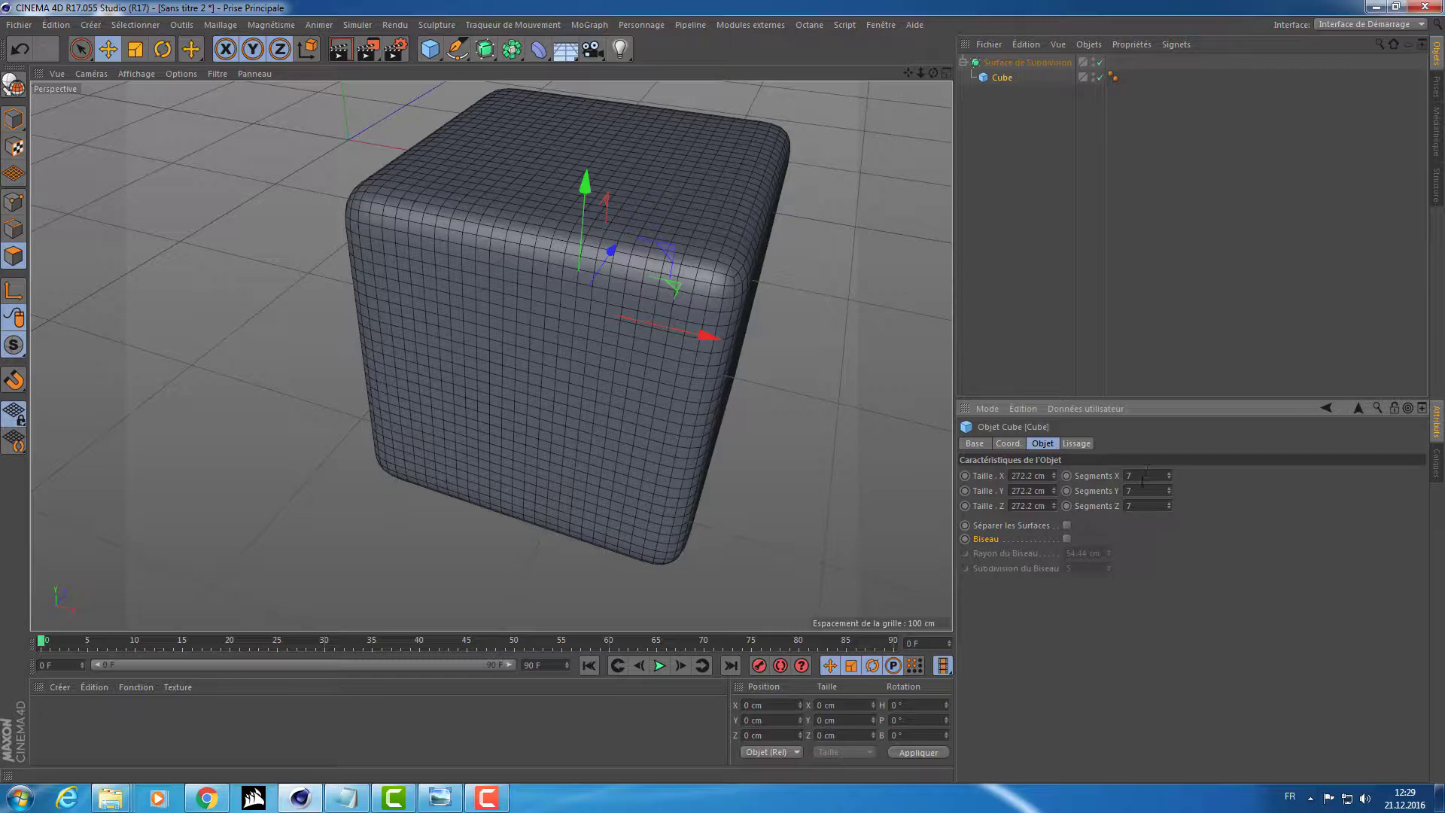
Set the cube's X, Y and Z segments to 1 each and turn off the Subdivision Surface
{"action": "key", "text": "Tab"}
{"action": "type", "text": "1"}
{"action": "key", "text": "Tab"}
{"action": "type", "text": "1"}
{"action": "key", "text": "Return"}
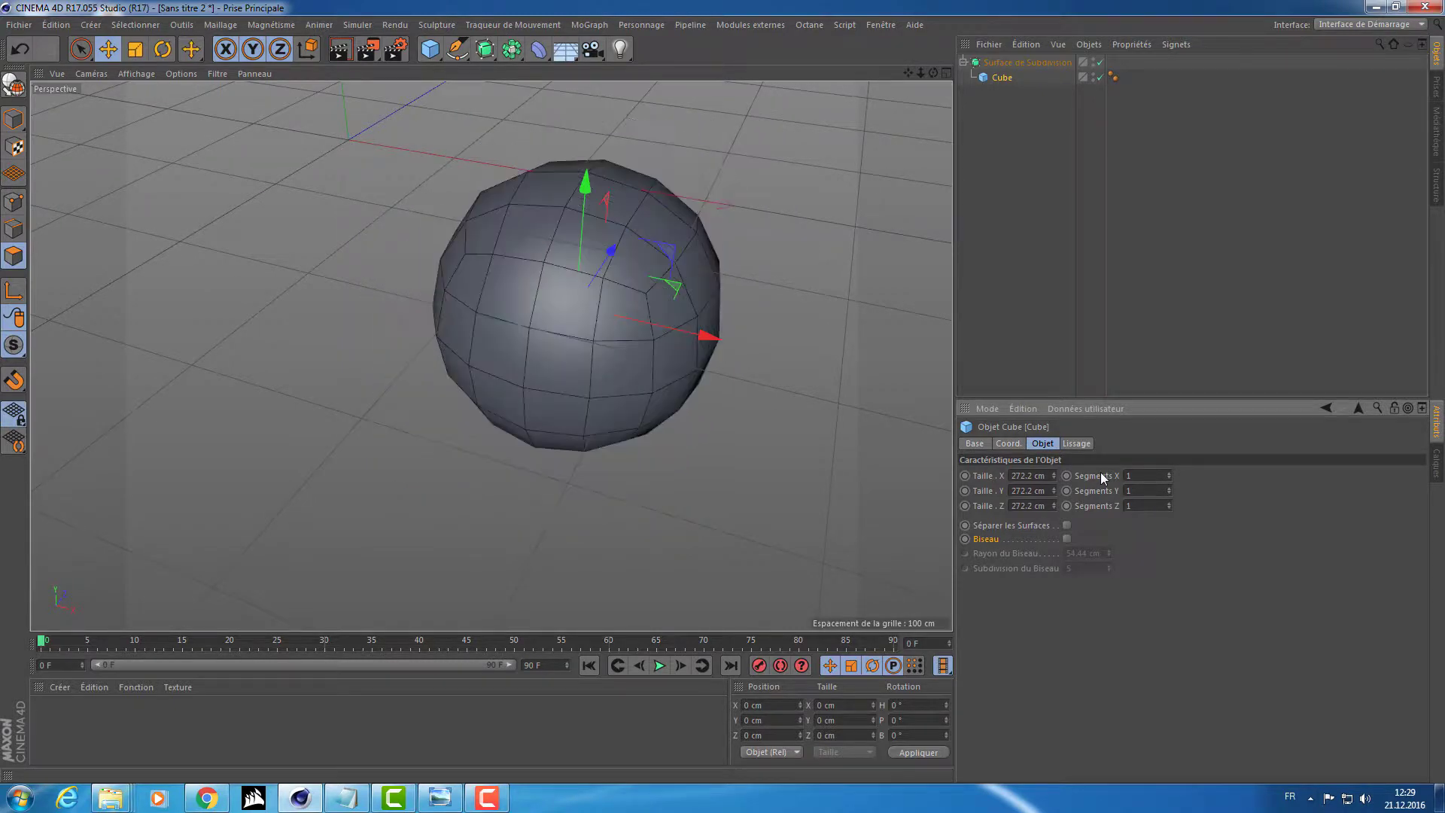
{"action": "key", "text": "q"}
{"action": "left_click_drag", "start_coordinate": [843, 226], "coordinate": [760, 273], "text": "alt"}
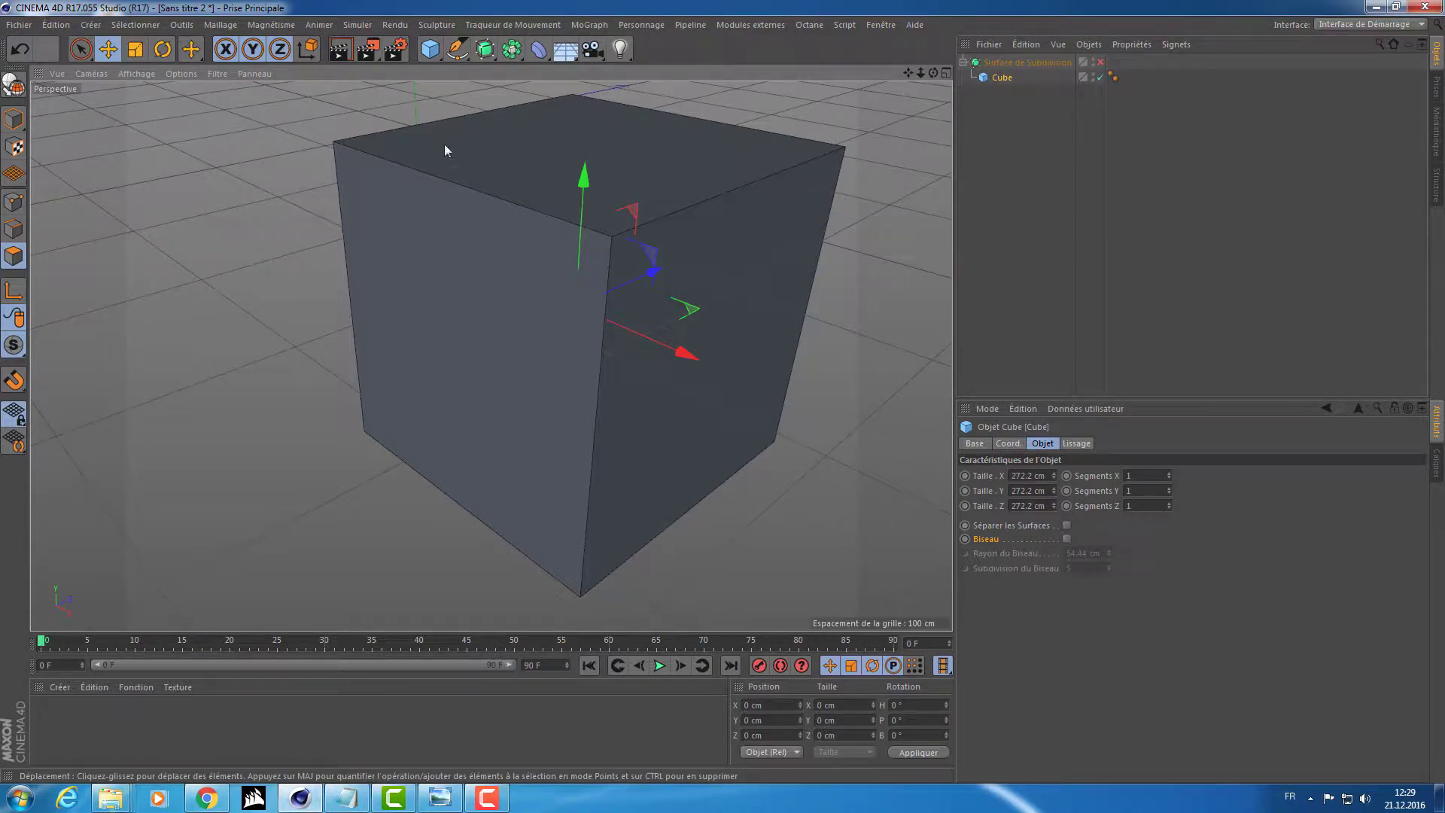
Enable the cube's Biseau option and reduce the bevel radius to 10.44 cm
{"action": "left_click", "coordinate": [1067, 539]}
{"action": "right_click_drag", "start_coordinate": [621, 240], "coordinate": [654, 221], "text": "alt"}
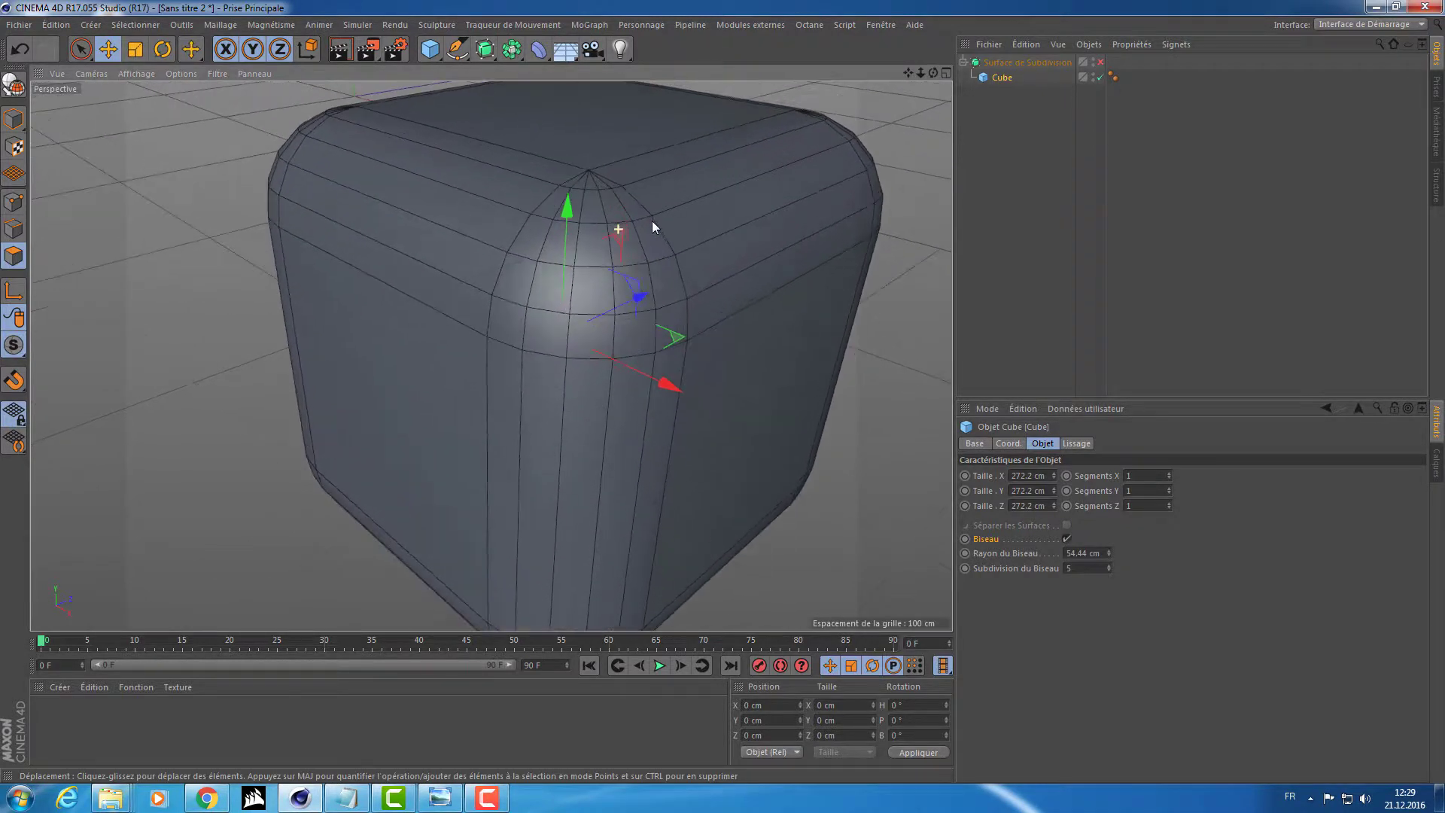
{"action": "left_click_drag", "start_coordinate": [653, 221], "coordinate": [895, 207], "text": "alt"}
{"action": "middle_click_drag", "start_coordinate": [896, 207], "coordinate": [735, 258], "text": "alt"}
{"action": "mouse_move", "coordinate": [737, 263]}
{"action": "left_mouse_down", "text": "alt"}
{"action": "mouse_move", "coordinate": [693, 270]}
{"action": "mouse_move", "coordinate": [716, 252]}
{"action": "left_mouse_up", "text": "alt"}
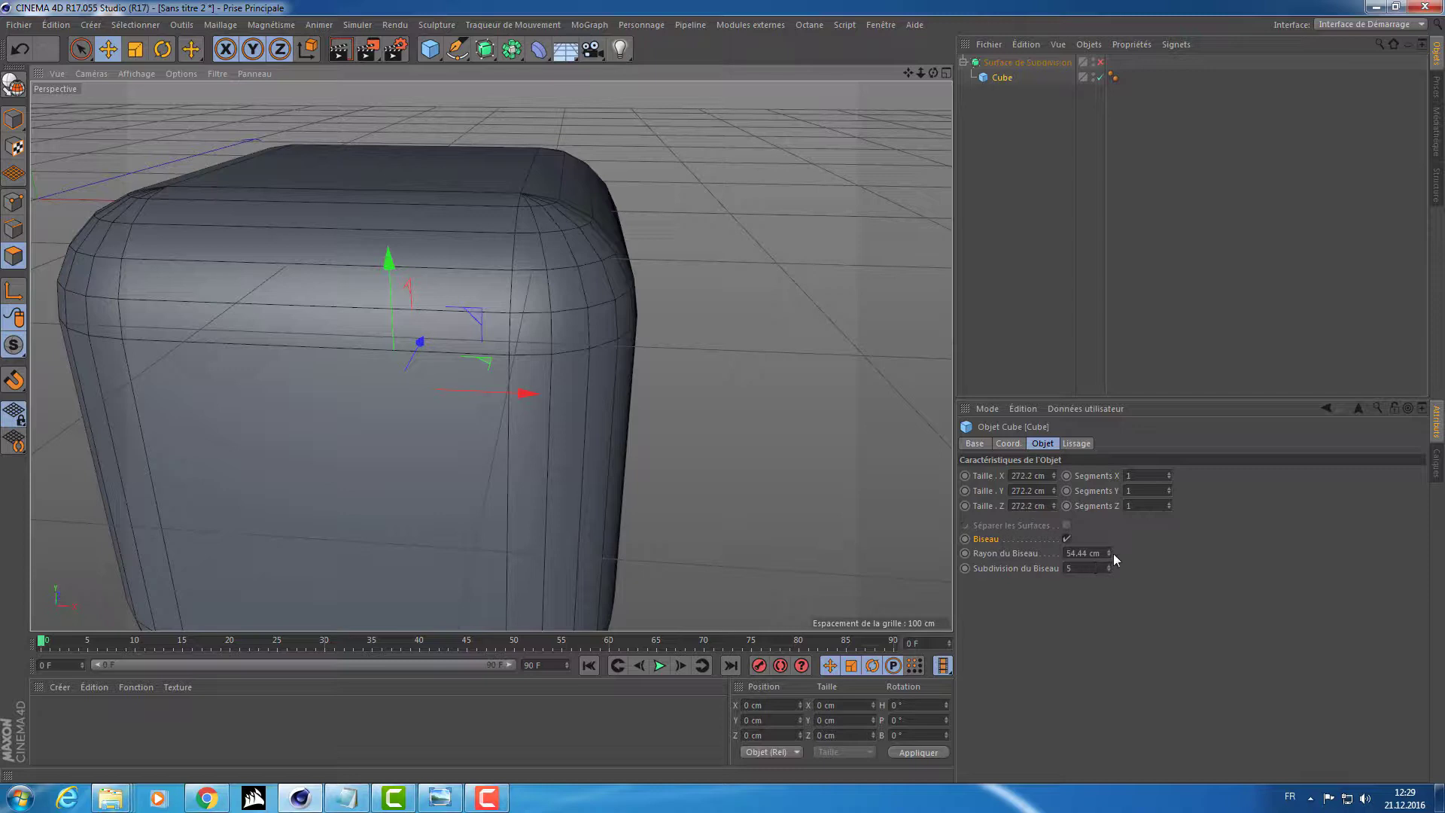
{"action": "mouse_move", "coordinate": [1109, 553]}
{"action": "left_mouse_down"}
{"action": "mouse_move", "coordinate": [1109, 580]}
{"action": "mouse_move", "coordinate": [1109, 563]}
{"action": "left_mouse_up"}
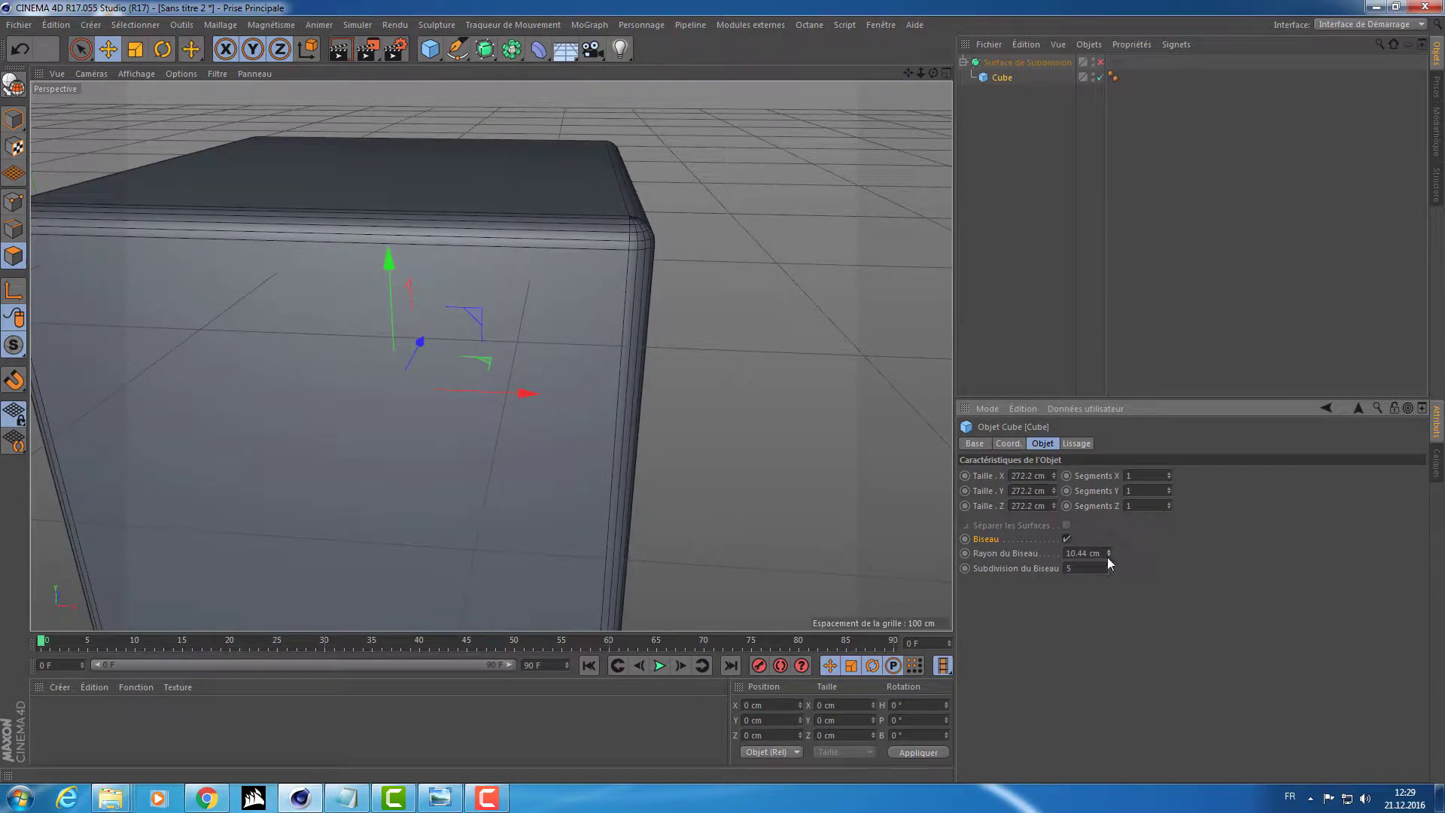
Try different bevel subdivision values on the cube, settling on 2
{"action": "left_click", "coordinate": [1108, 570]}
{"action": "left_click", "coordinate": [1108, 570]}
{"action": "left_click", "coordinate": [1108, 570]}
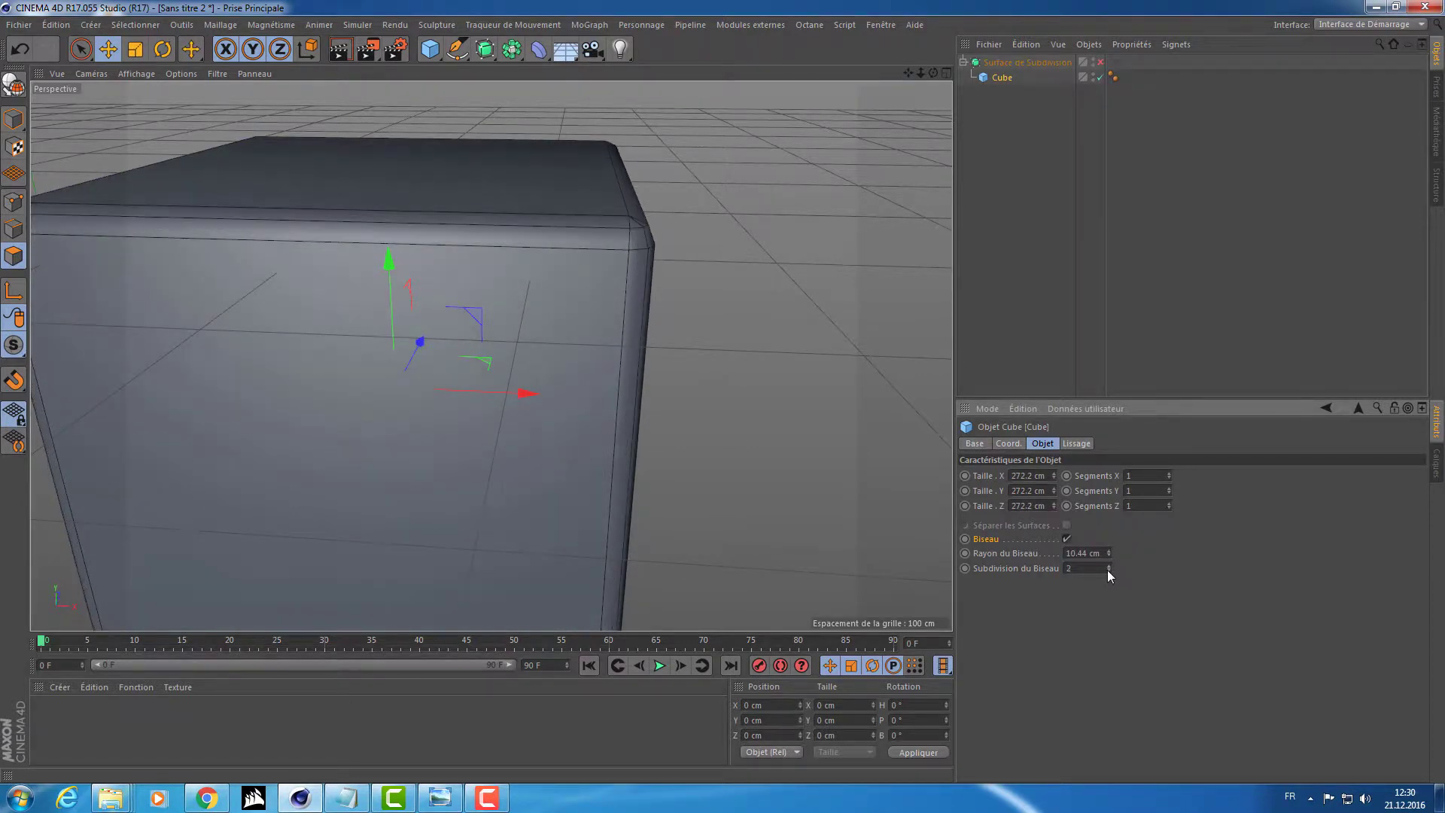
{"action": "left_click", "coordinate": [1108, 571]}
{"action": "left_click", "coordinate": [1108, 563]}
{"action": "left_click", "coordinate": [1109, 563]}
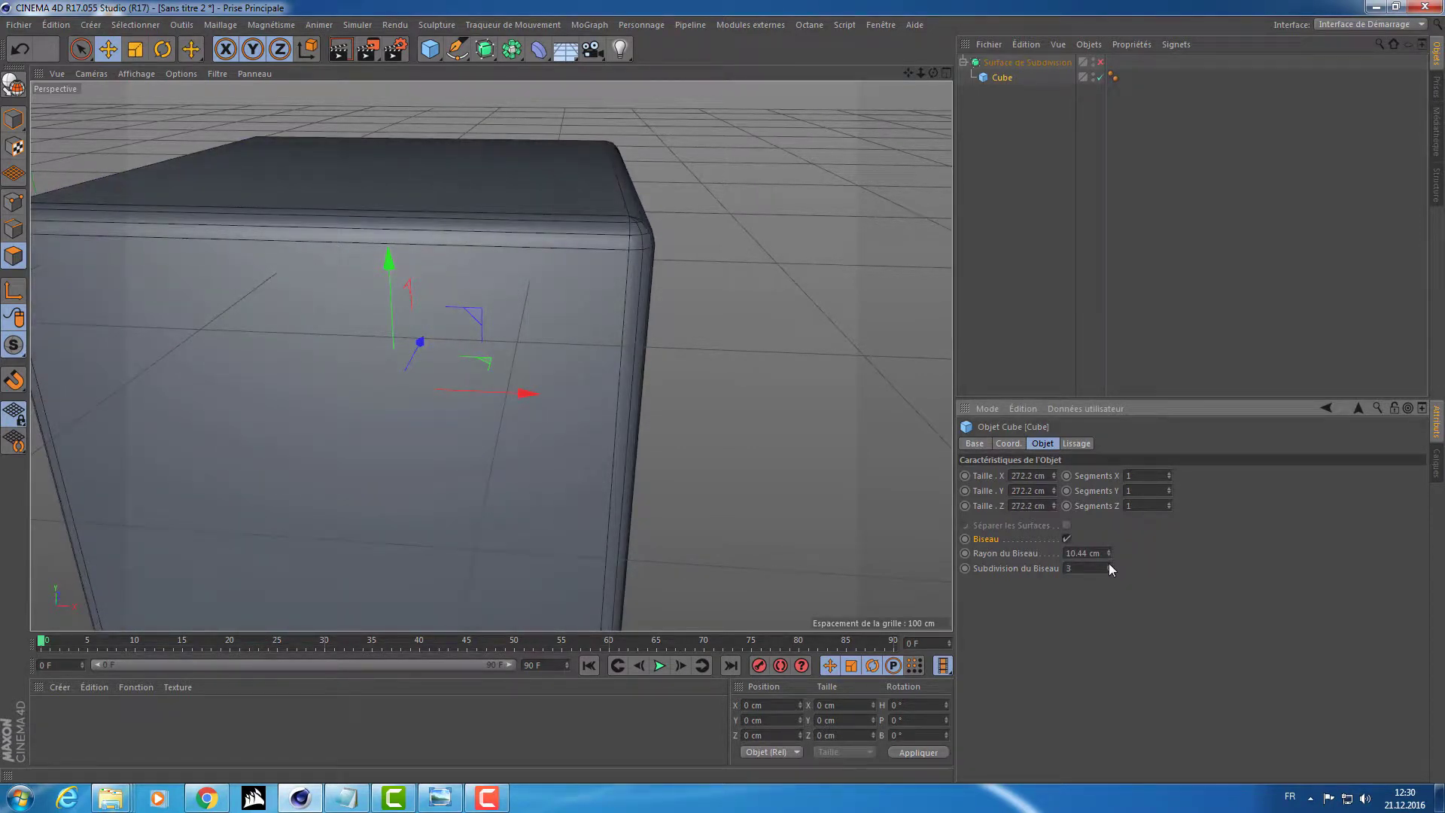
{"action": "left_click_drag", "start_coordinate": [888, 346], "coordinate": [666, 317], "text": "alt"}
{"action": "mouse_move", "coordinate": [483, 319]}
{"action": "right_mouse_down", "text": "alt"}
{"action": "mouse_move", "coordinate": [551, 301]}
{"action": "mouse_move", "coordinate": [537, 305]}
{"action": "right_mouse_up", "text": "alt"}
{"action": "left_click", "coordinate": [1109, 571]}
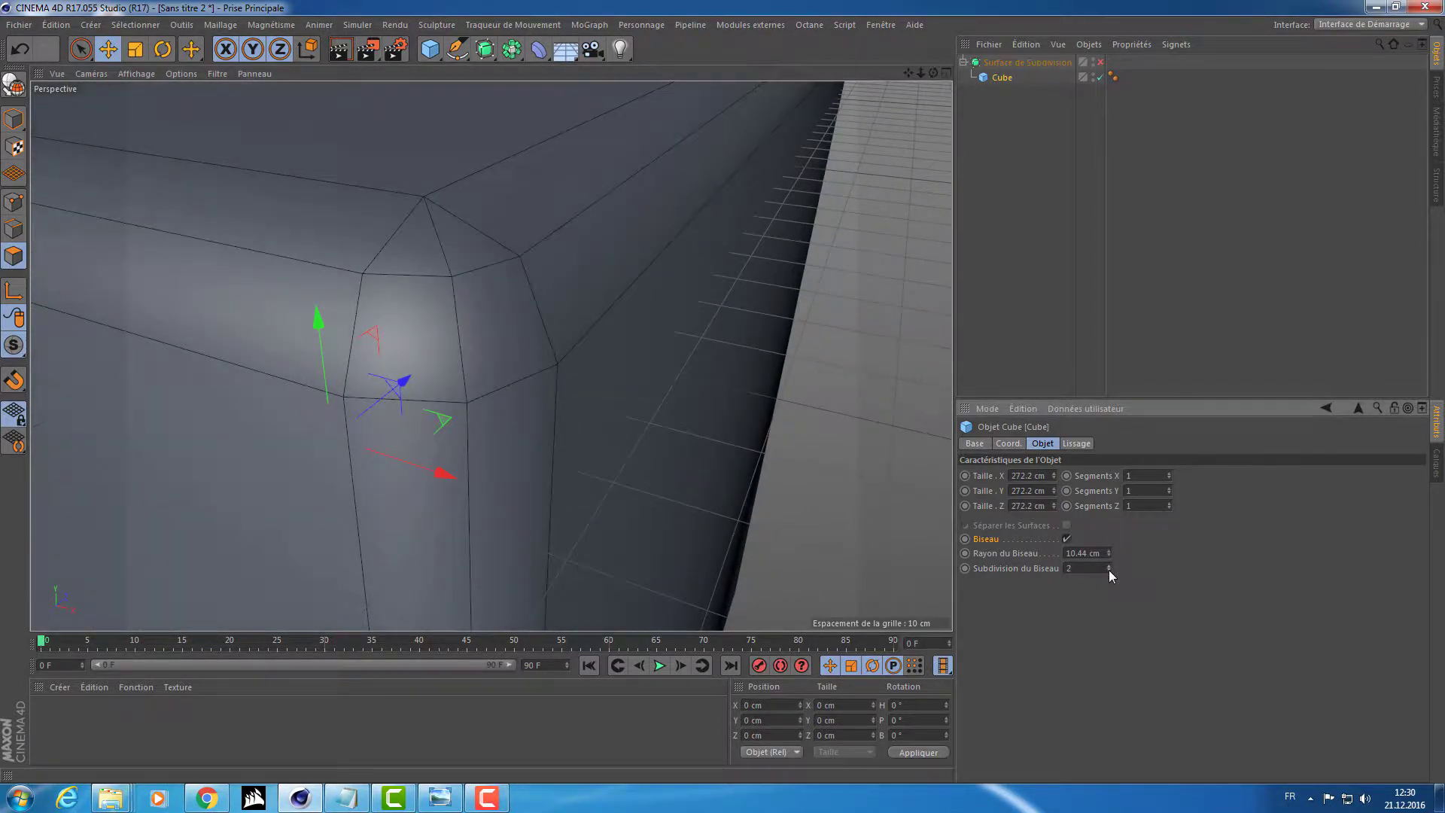
Reduce the cube's bevel radius to 2.44 cm
{"action": "left_click", "coordinate": [1108, 557]}
{"action": "left_click", "coordinate": [1108, 556]}
{"action": "left_click", "coordinate": [1107, 556]}
{"action": "left_click", "coordinate": [1108, 555]}
{"action": "left_click", "coordinate": [1108, 556]}
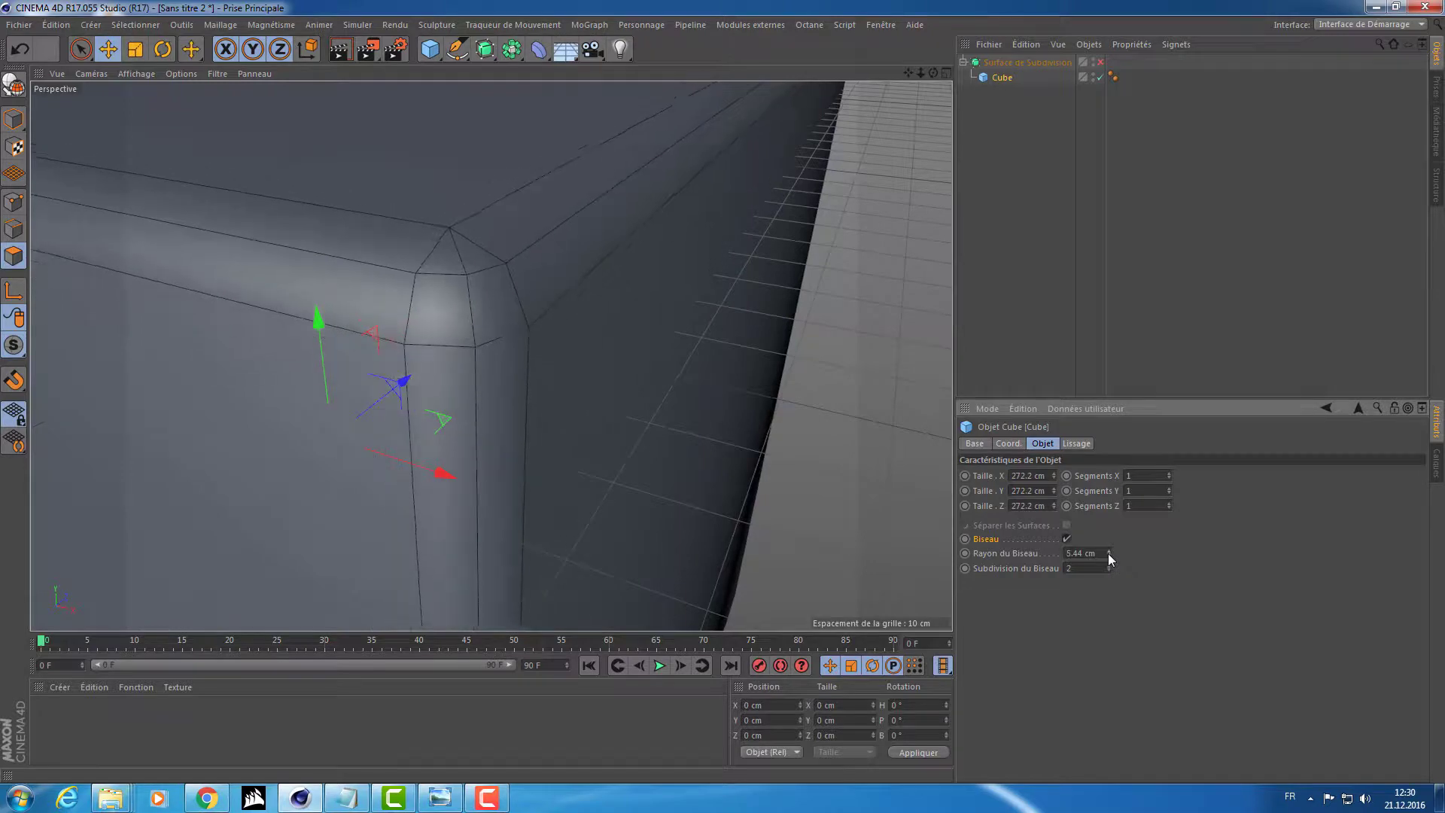
{"action": "left_click", "coordinate": [1108, 556]}
{"action": "left_click", "coordinate": [1107, 556]}
Examine the cube's narrow beveled edges and corners from above, from below and from the side
{"action": "mouse_move", "coordinate": [846, 347]}
{"action": "right_mouse_down", "text": "alt"}
{"action": "mouse_move", "coordinate": [767, 349]}
{"action": "mouse_move", "coordinate": [805, 334]}
{"action": "right_mouse_up", "text": "alt"}
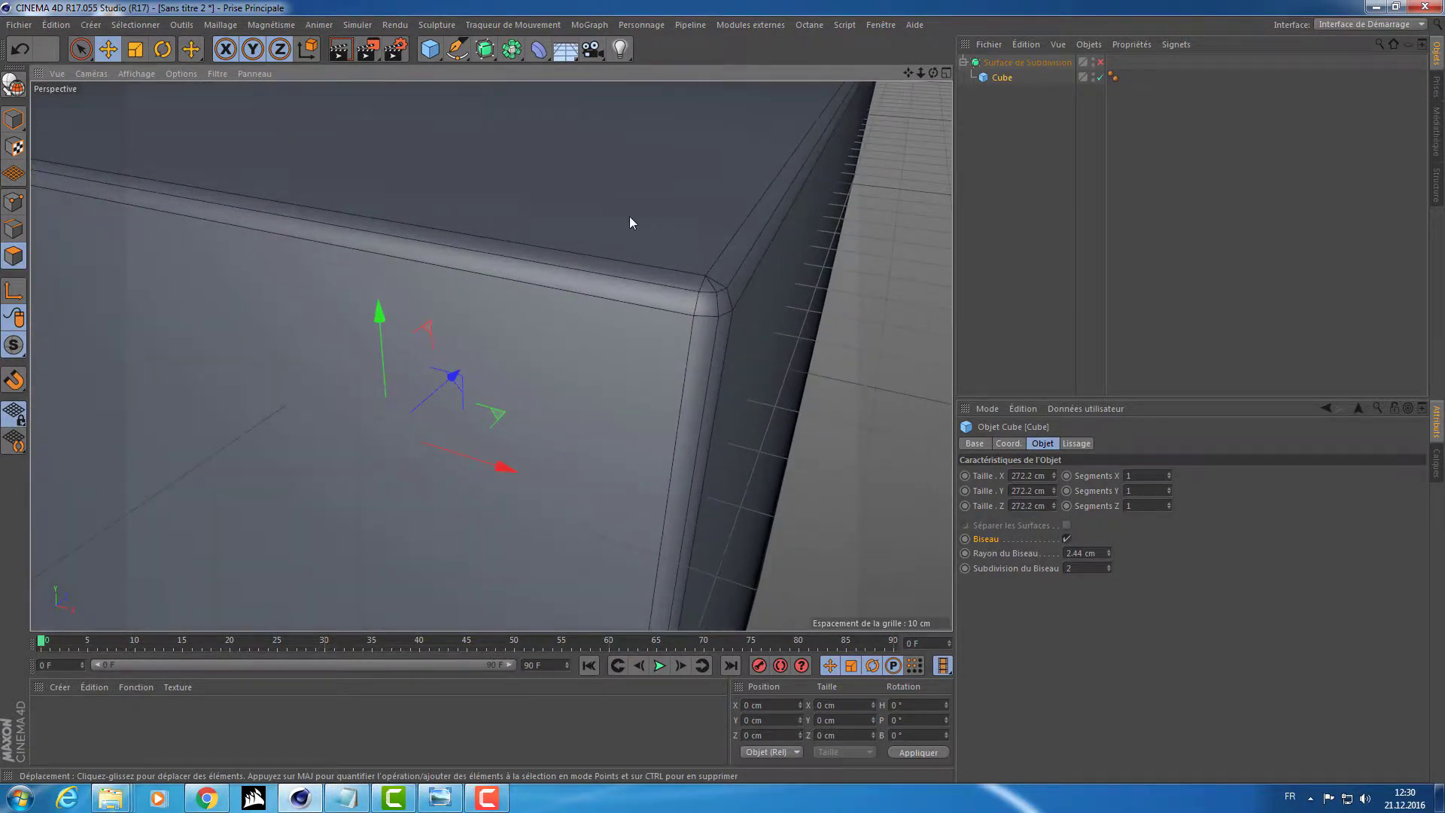
{"action": "right_click_drag", "start_coordinate": [698, 205], "coordinate": [664, 207], "text": "alt"}
{"action": "left_click_drag", "start_coordinate": [664, 208], "coordinate": [615, 273], "text": "alt"}
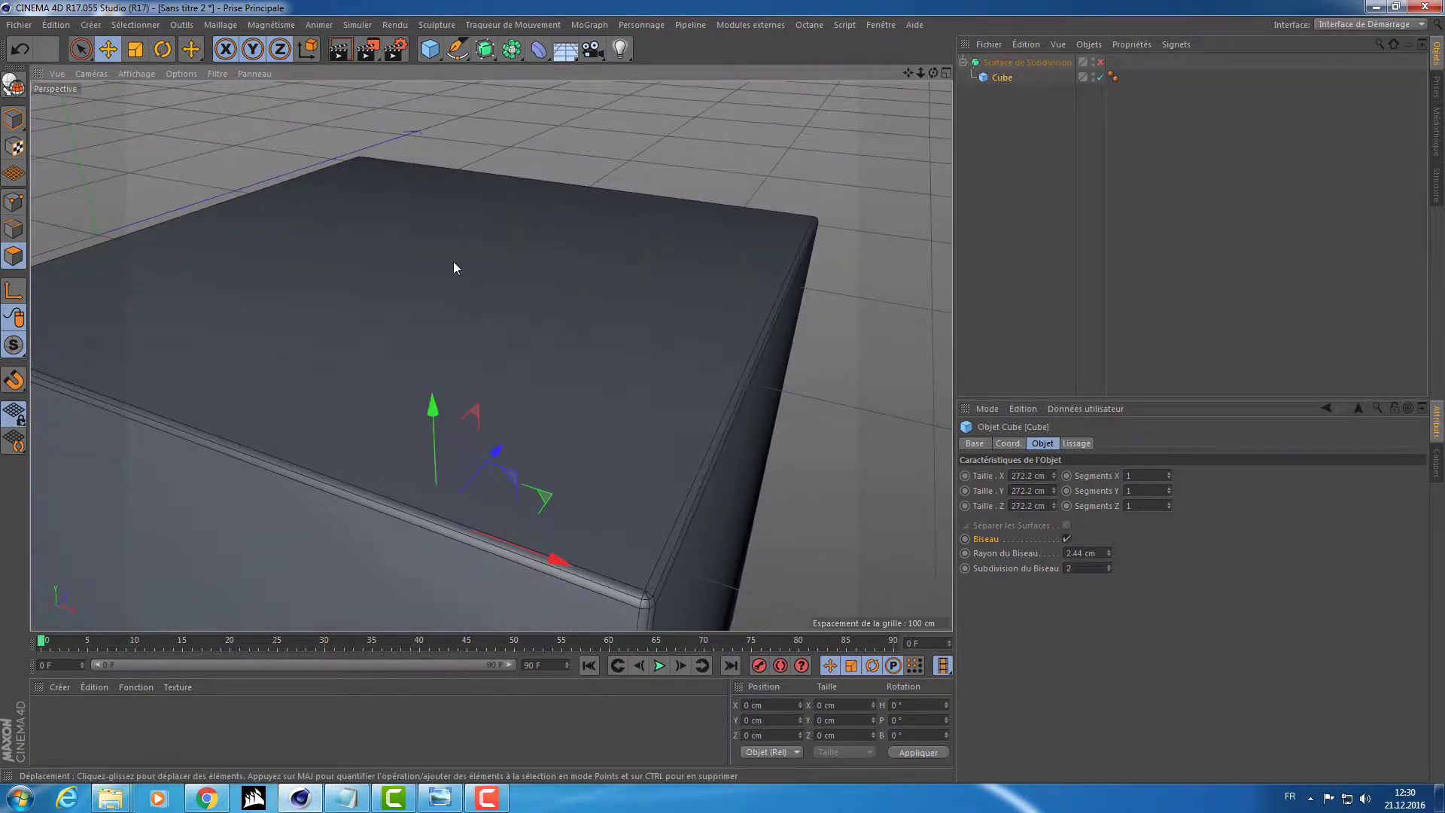
{"action": "left_click_drag", "start_coordinate": [454, 263], "coordinate": [661, 130], "text": "alt"}
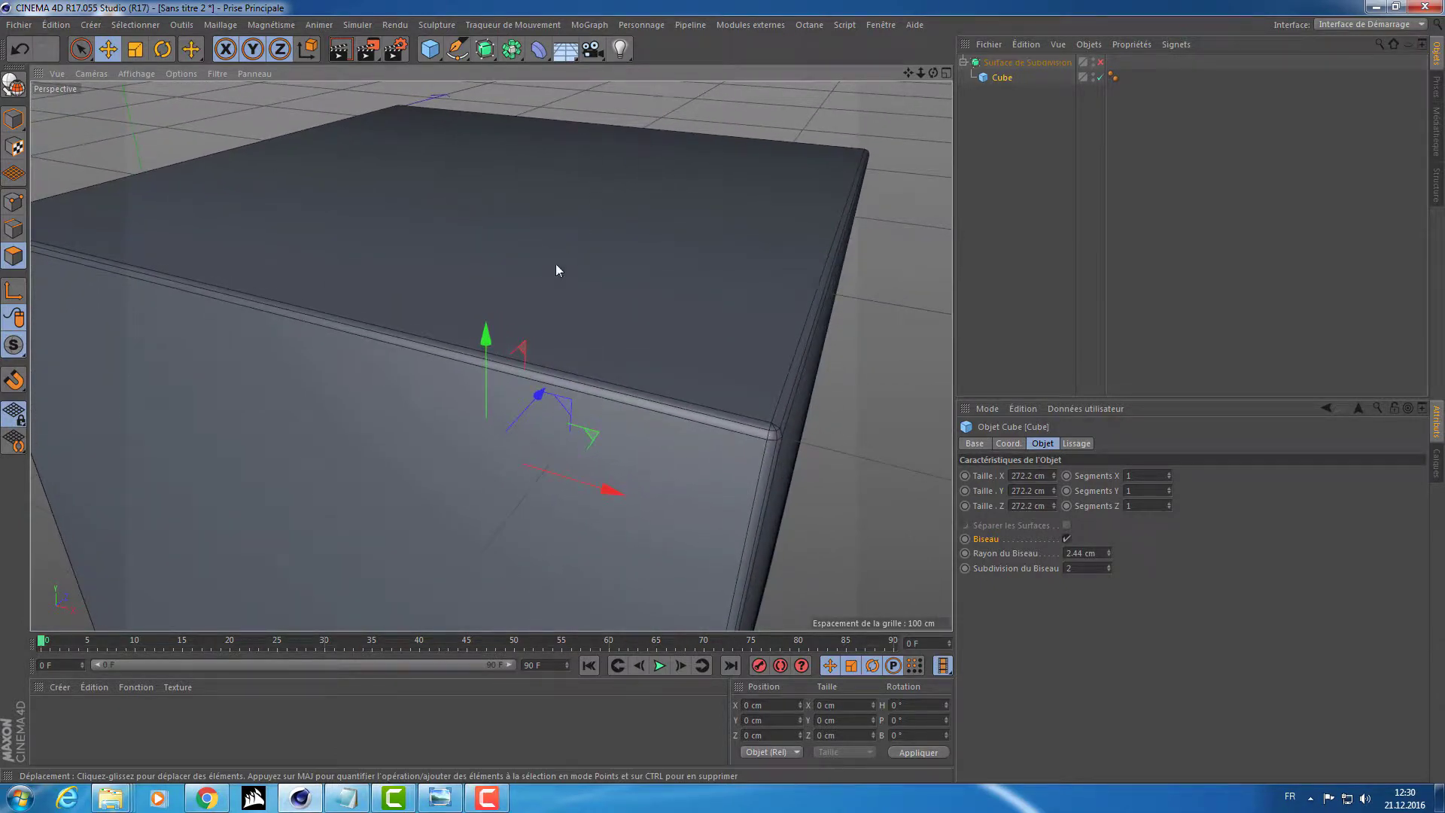
{"action": "middle_click_drag", "start_coordinate": [454, 377], "coordinate": [468, 237], "text": "alt"}
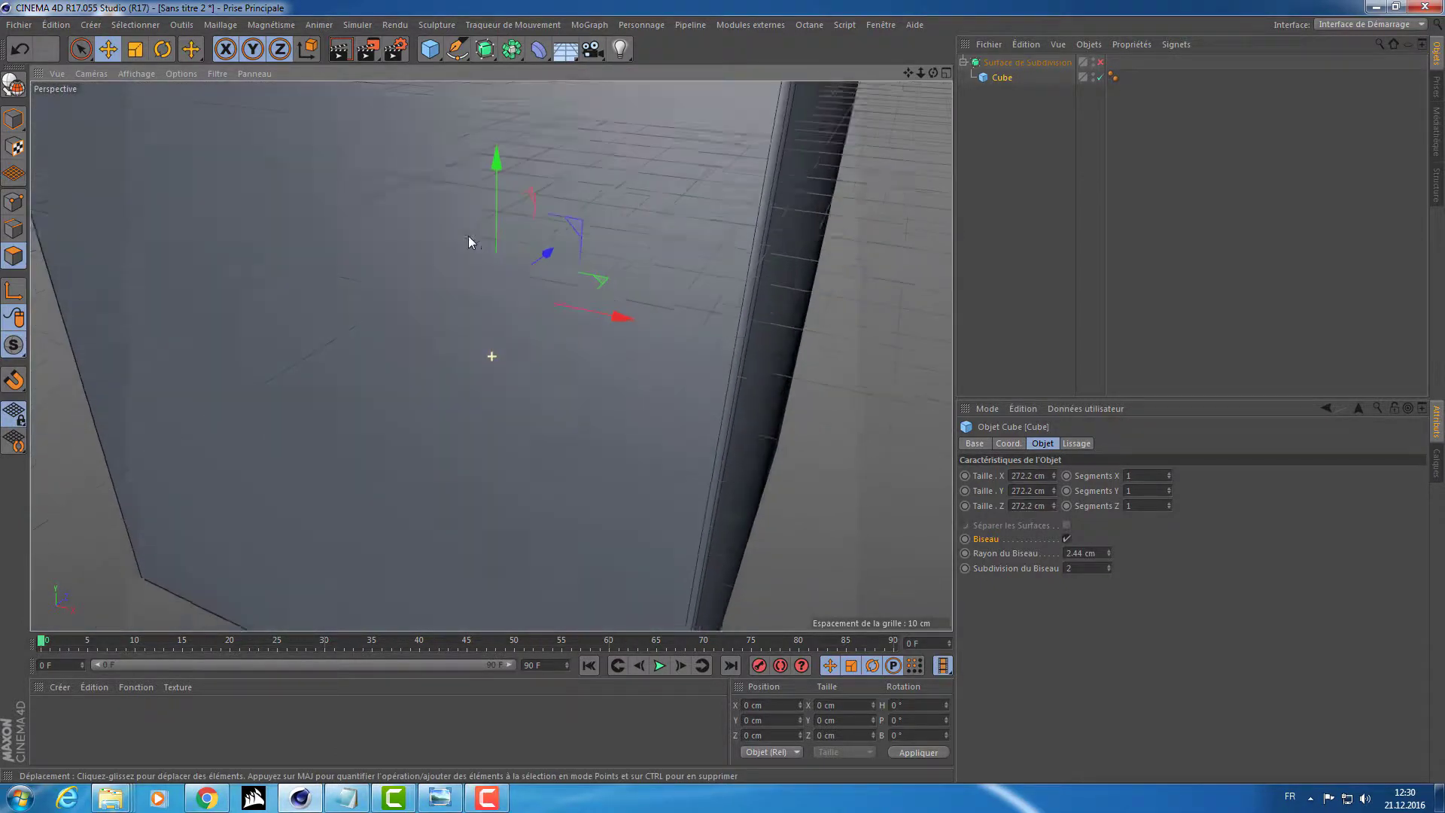
{"action": "right_click_drag", "start_coordinate": [453, 242], "coordinate": [427, 246], "text": "alt"}
{"action": "left_click_drag", "start_coordinate": [450, 507], "coordinate": [440, 251], "text": "alt"}
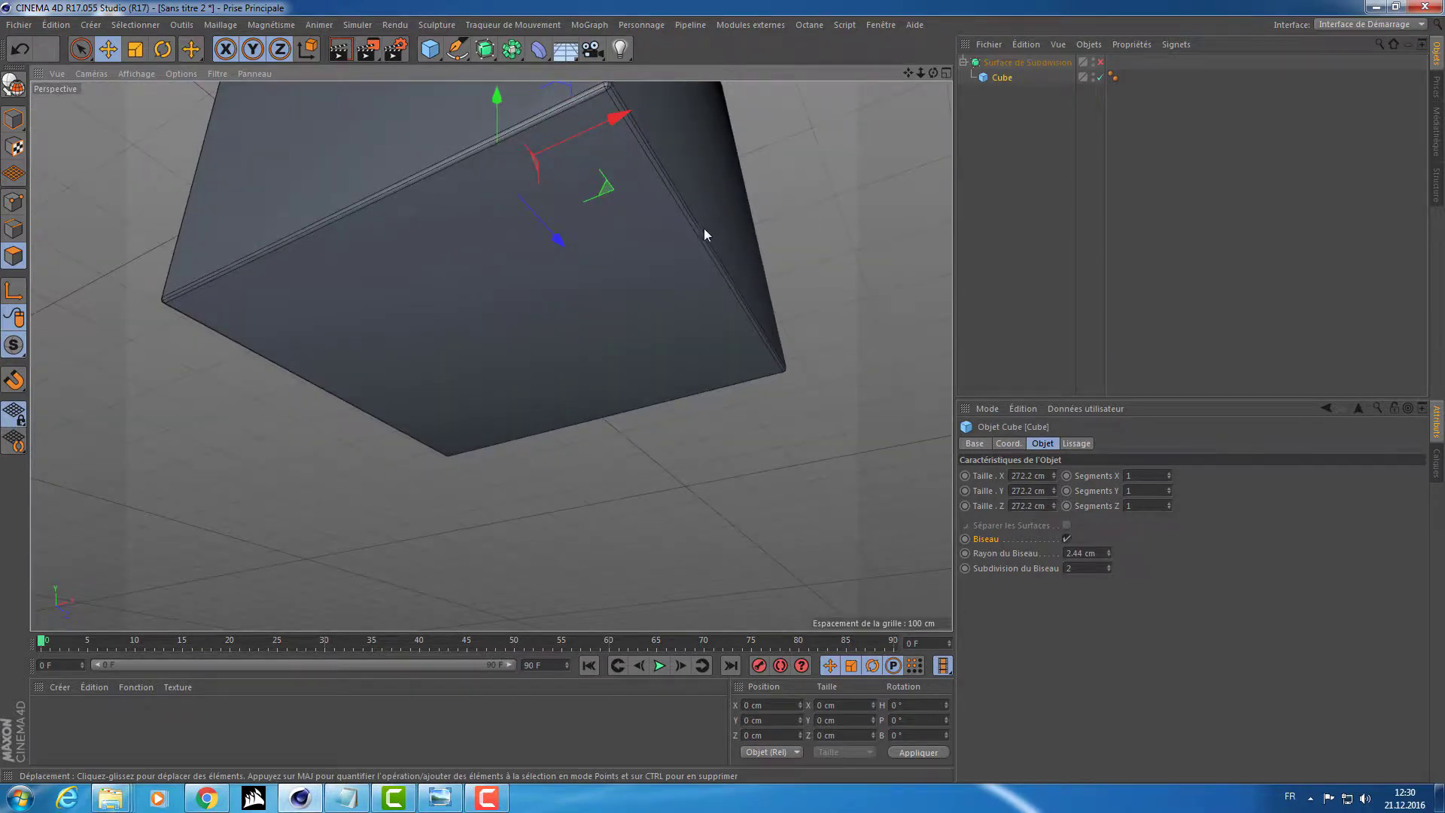
{"action": "left_click_drag", "start_coordinate": [709, 227], "coordinate": [756, 262], "text": "alt"}
{"action": "middle_click_drag", "start_coordinate": [756, 262], "coordinate": [750, 394], "text": "alt"}
Turn on the Subdivision Surface and examine the smoothed cube's edges and corners
{"action": "key", "text": "q"}
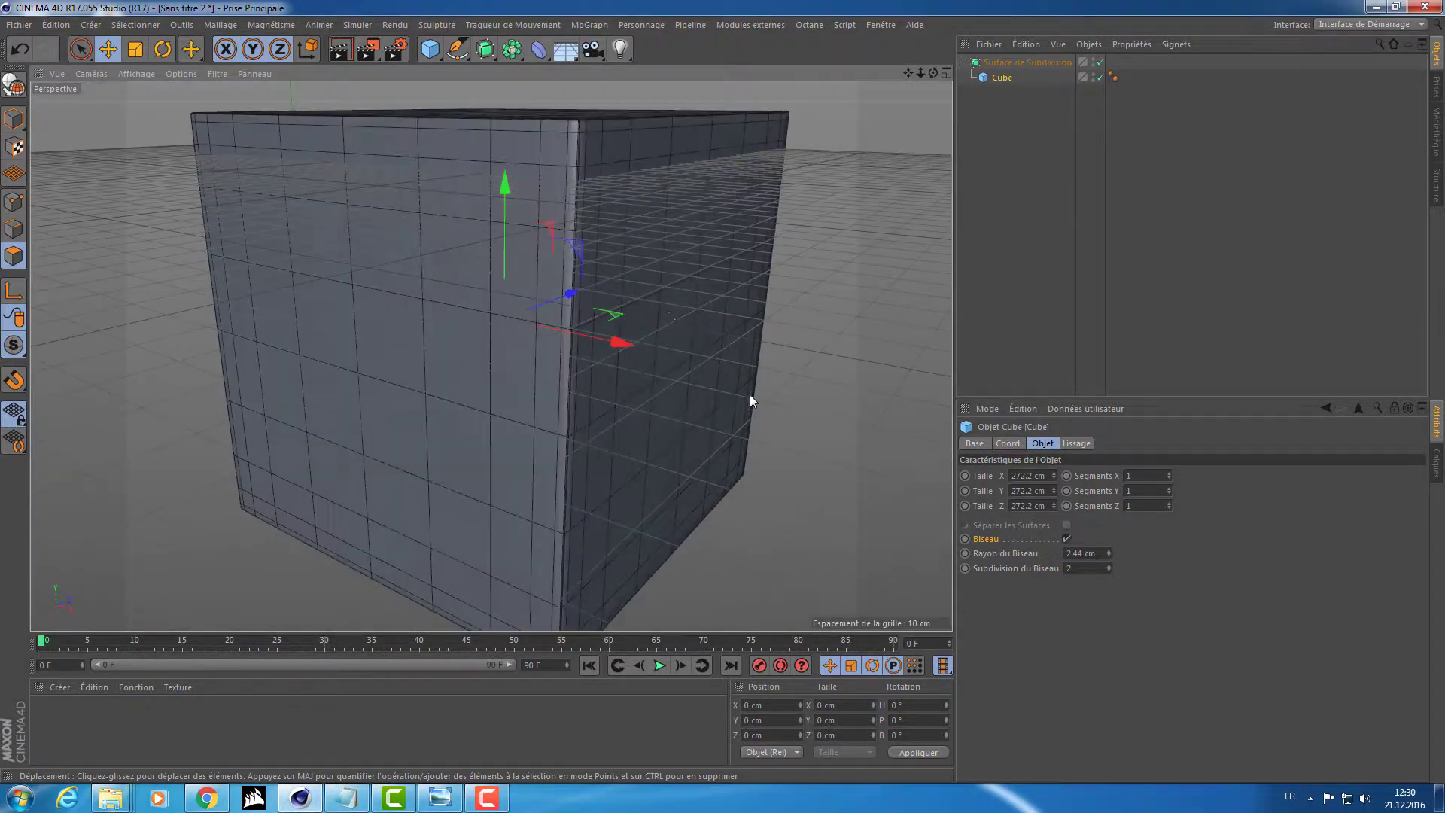
{"action": "mouse_move", "coordinate": [620, 225]}
{"action": "left_mouse_down", "text": "alt"}
{"action": "mouse_move", "coordinate": [615, 327]}
{"action": "mouse_move", "coordinate": [612, 247]}
{"action": "left_mouse_up", "text": "alt"}
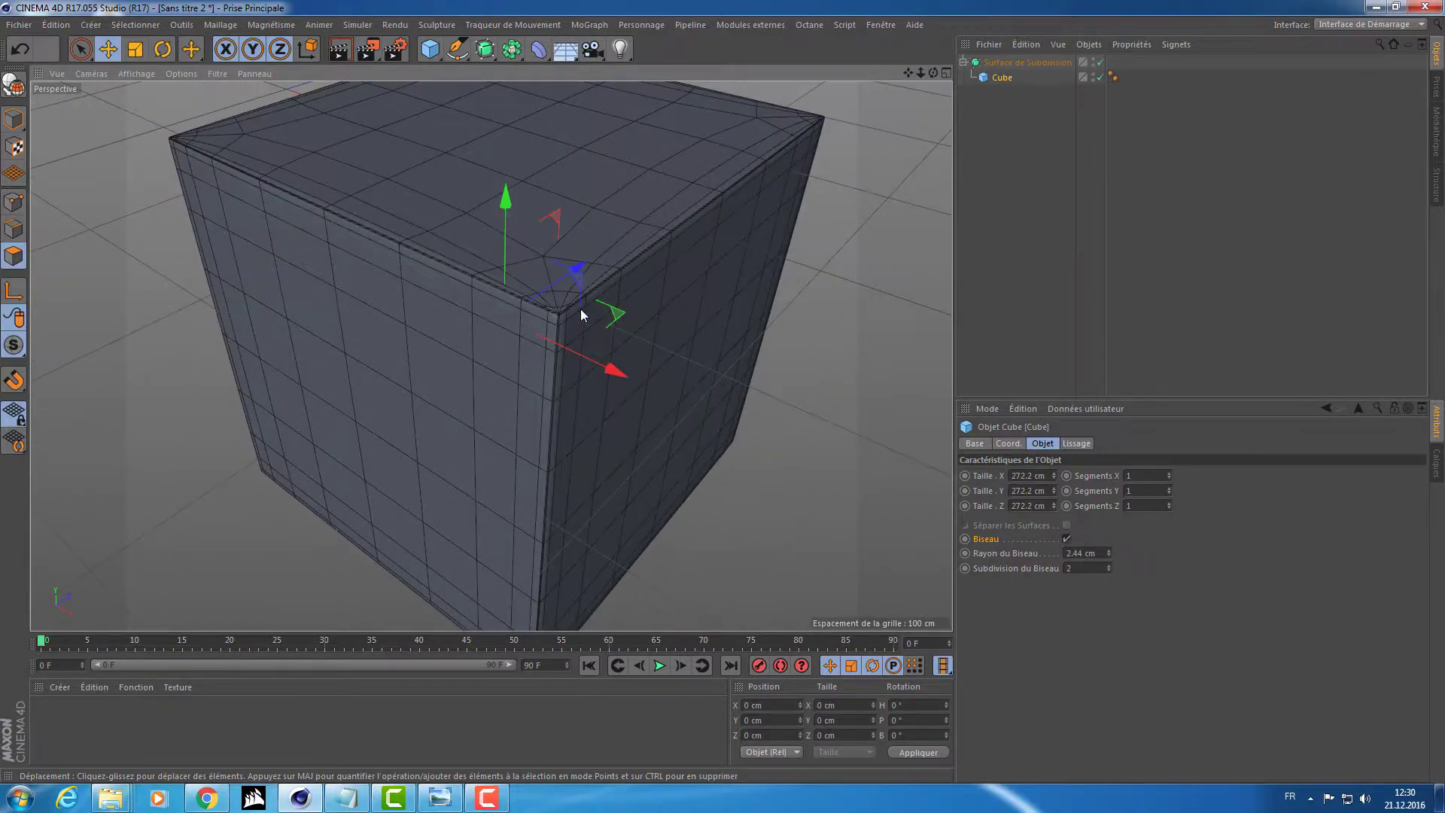
{"action": "right_click_drag", "start_coordinate": [580, 308], "coordinate": [510, 317], "text": "alt"}
{"action": "left_click_drag", "start_coordinate": [510, 317], "coordinate": [648, 270], "text": "alt"}
{"action": "mouse_move", "coordinate": [379, 256]}
{"action": "right_mouse_down", "text": "alt"}
{"action": "mouse_move", "coordinate": [431, 242]}
{"action": "mouse_move", "coordinate": [354, 257]}
{"action": "right_mouse_up", "text": "alt"}
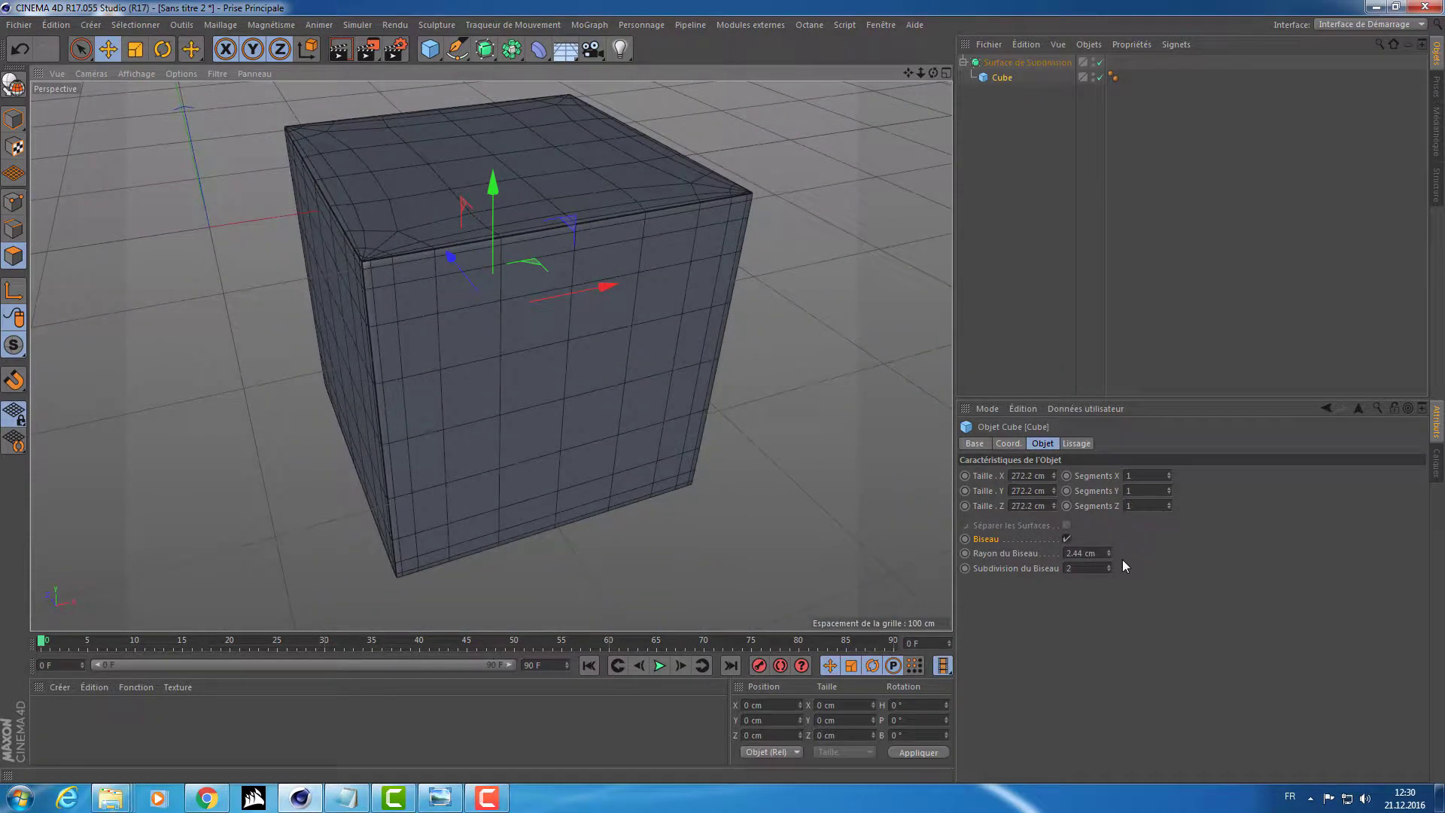
Increase the cube's bevel radius to 34.44 cm and compare the shape with the Subdivision Surface off and on
{"action": "mouse_move", "coordinate": [1109, 553]}
{"action": "left_mouse_down"}
{"action": "mouse_move", "coordinate": [1111, 512]}
{"action": "mouse_move", "coordinate": [1108, 547]}
{"action": "left_mouse_up"}
{"action": "key", "text": "q"}
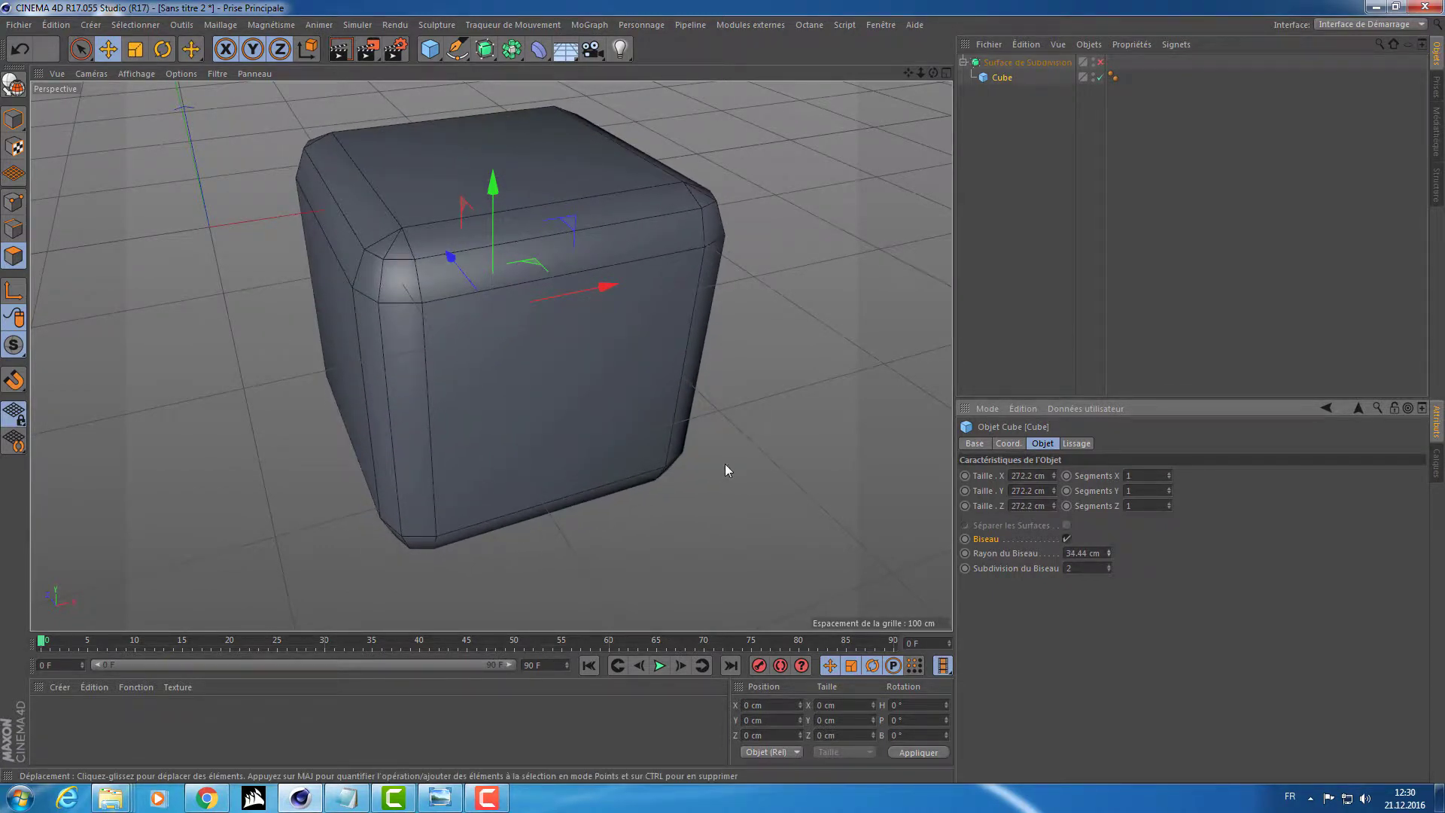
{"action": "left_click_drag", "start_coordinate": [725, 464], "coordinate": [720, 446], "text": "alt"}
{"action": "key", "text": "q"}
{"action": "middle_click_drag", "start_coordinate": [736, 349], "coordinate": [731, 404], "text": "alt"}
{"action": "left_click_drag", "start_coordinate": [731, 404], "coordinate": [662, 375], "text": "alt"}
Set the cube's bevel radius to 8.44 cm and check how tightly the smoothed edges hold
{"action": "left_click", "coordinate": [1099, 553]}
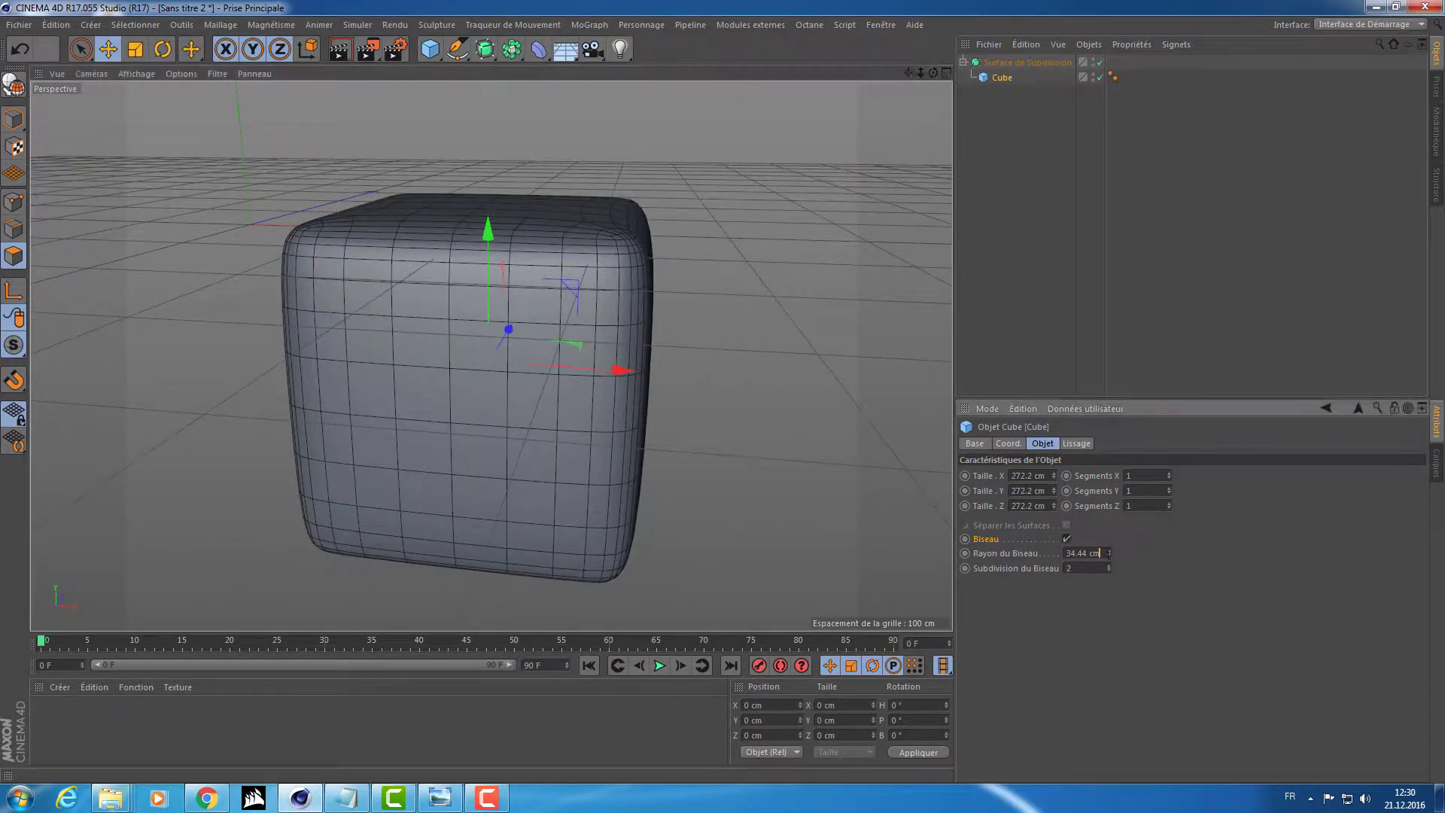
{"action": "left_click_drag", "start_coordinate": [1106, 554], "coordinate": [1106, 591]}
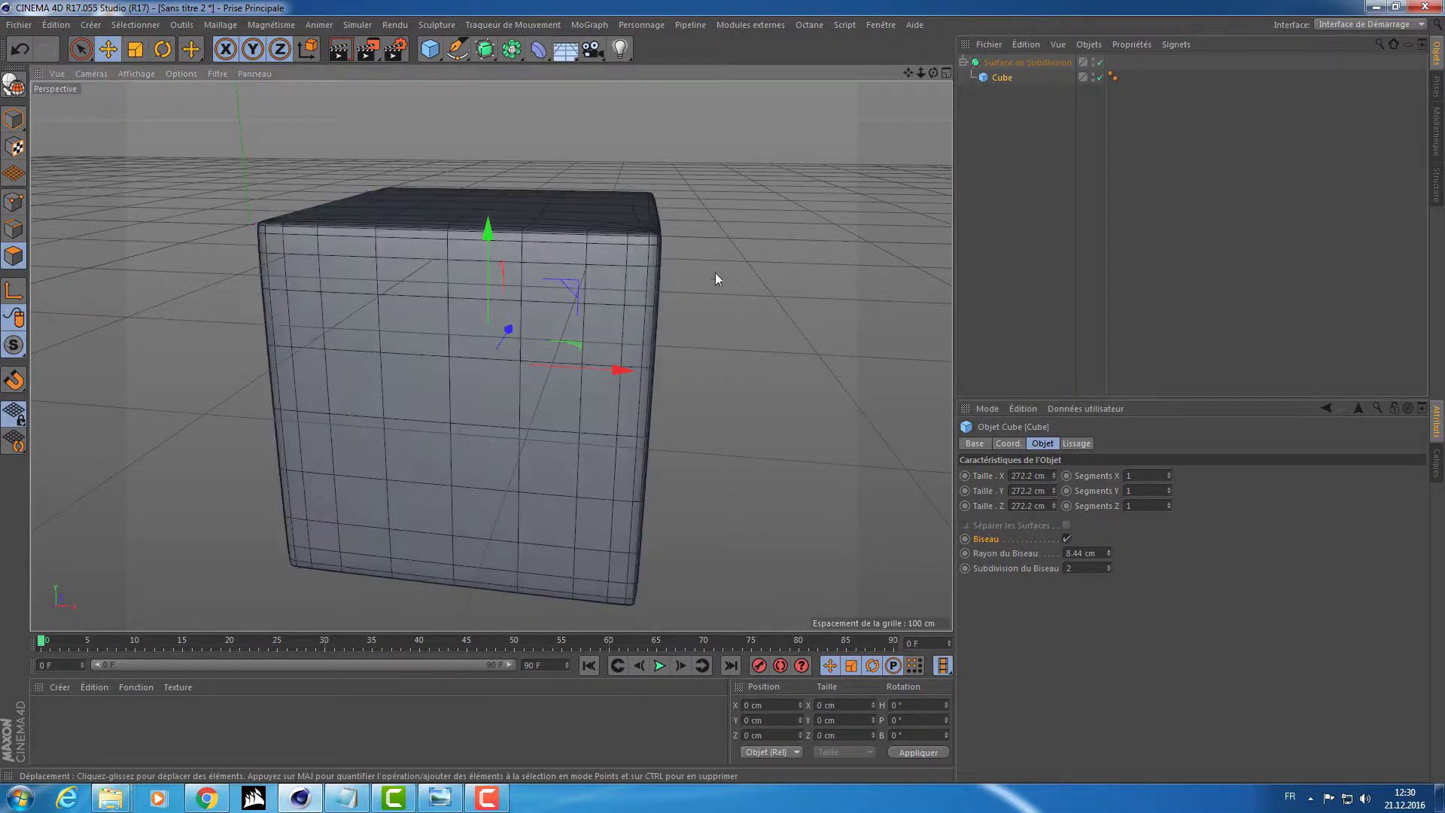
{"action": "scroll", "coordinate": [796, 203], "scroll_direction": "up", "scroll_amount": 5}
{"action": "right_click_drag", "start_coordinate": [843, 201], "coordinate": [807, 215], "text": "alt"}
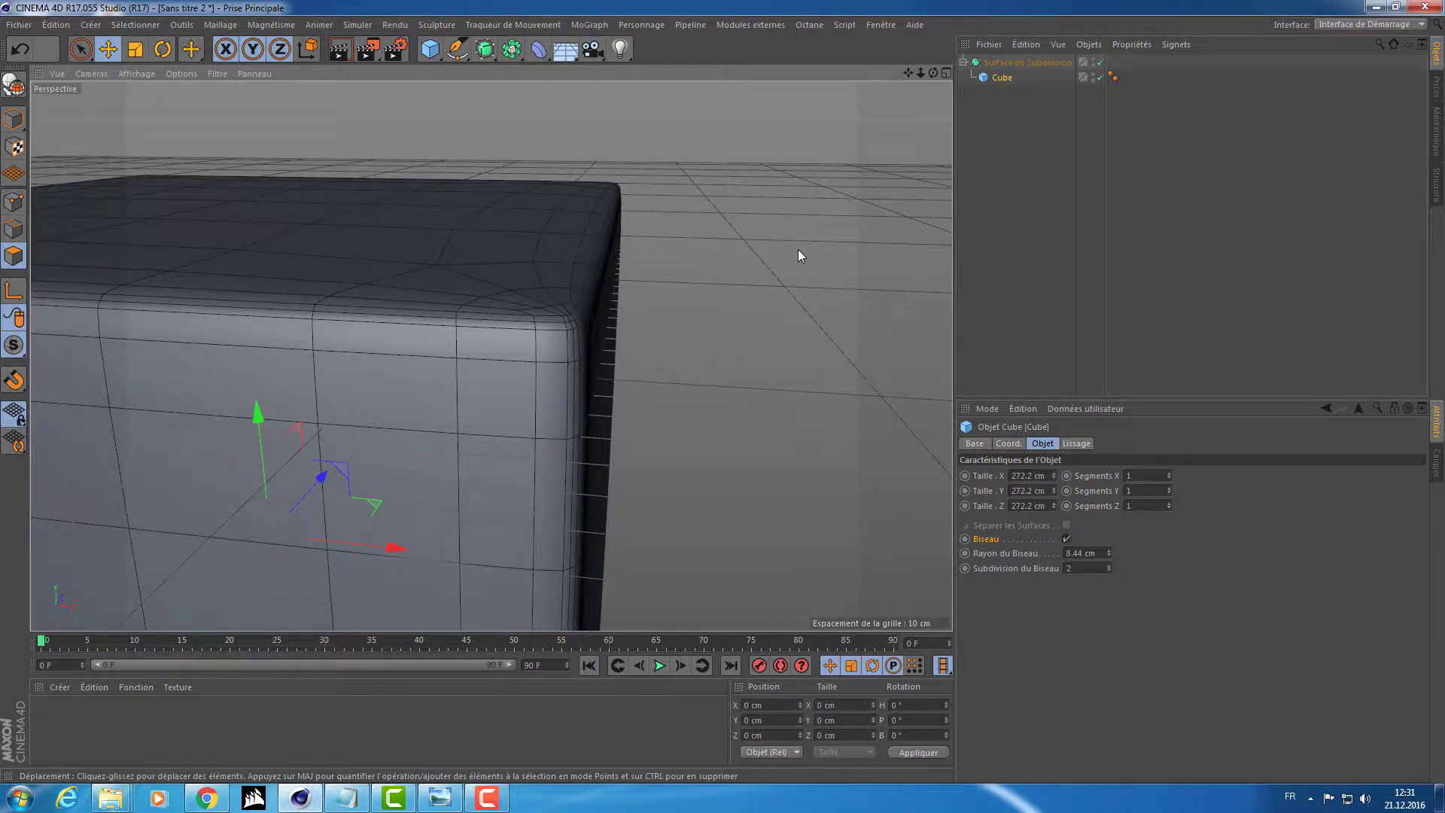
{"action": "scroll", "coordinate": [800, 249], "scroll_direction": "down", "scroll_amount": 5}
{"action": "left_click_drag", "start_coordinate": [792, 187], "coordinate": [951, 79], "text": "alt"}
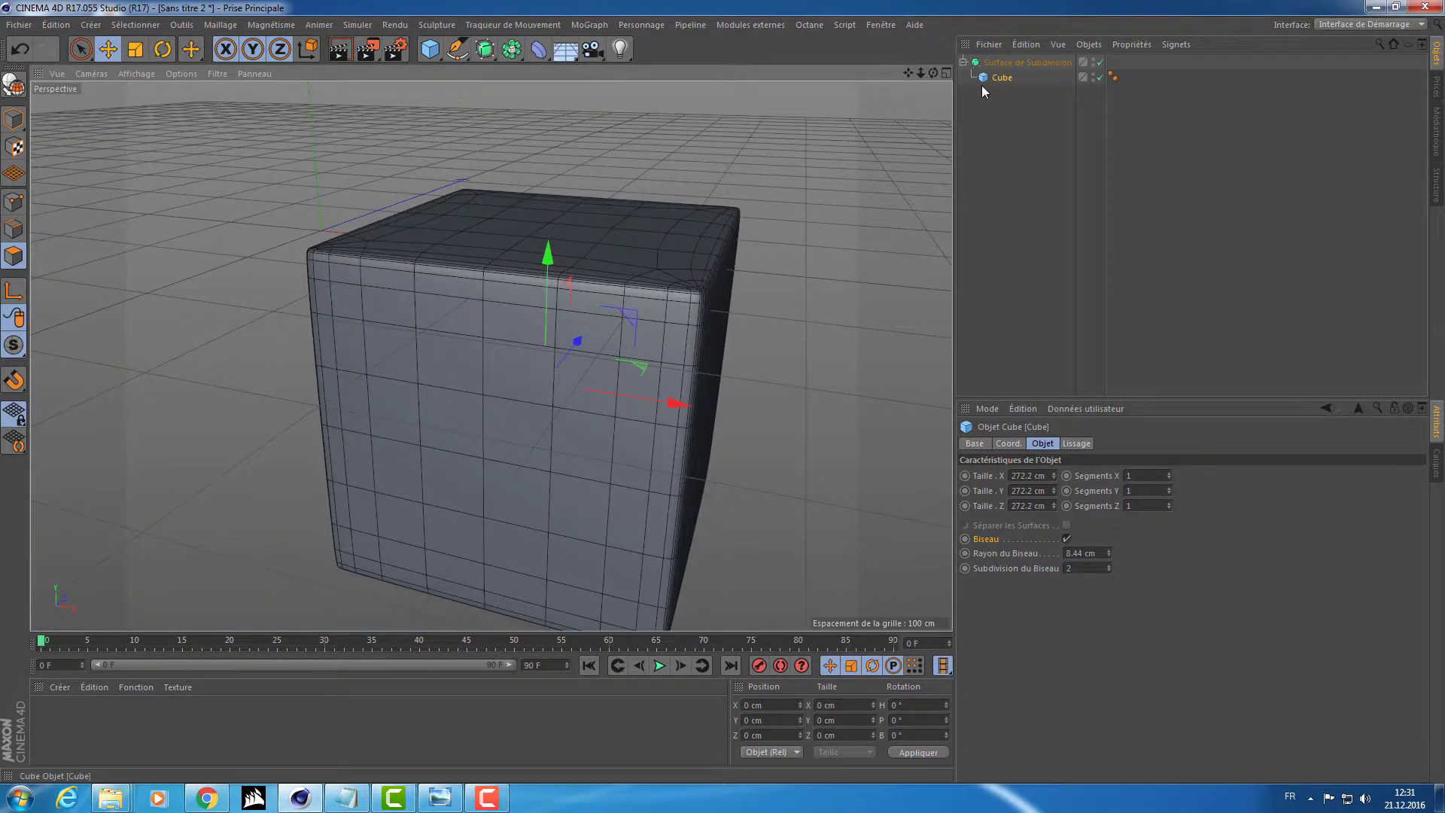
Turn off the Subdivision Surface and set the cube's X, Y and Z segments to 3 each
{"action": "key", "text": "q"}
{"action": "left_click_drag", "start_coordinate": [786, 197], "coordinate": [668, 213], "text": "alt"}
{"action": "left_click", "coordinate": [1169, 472]}
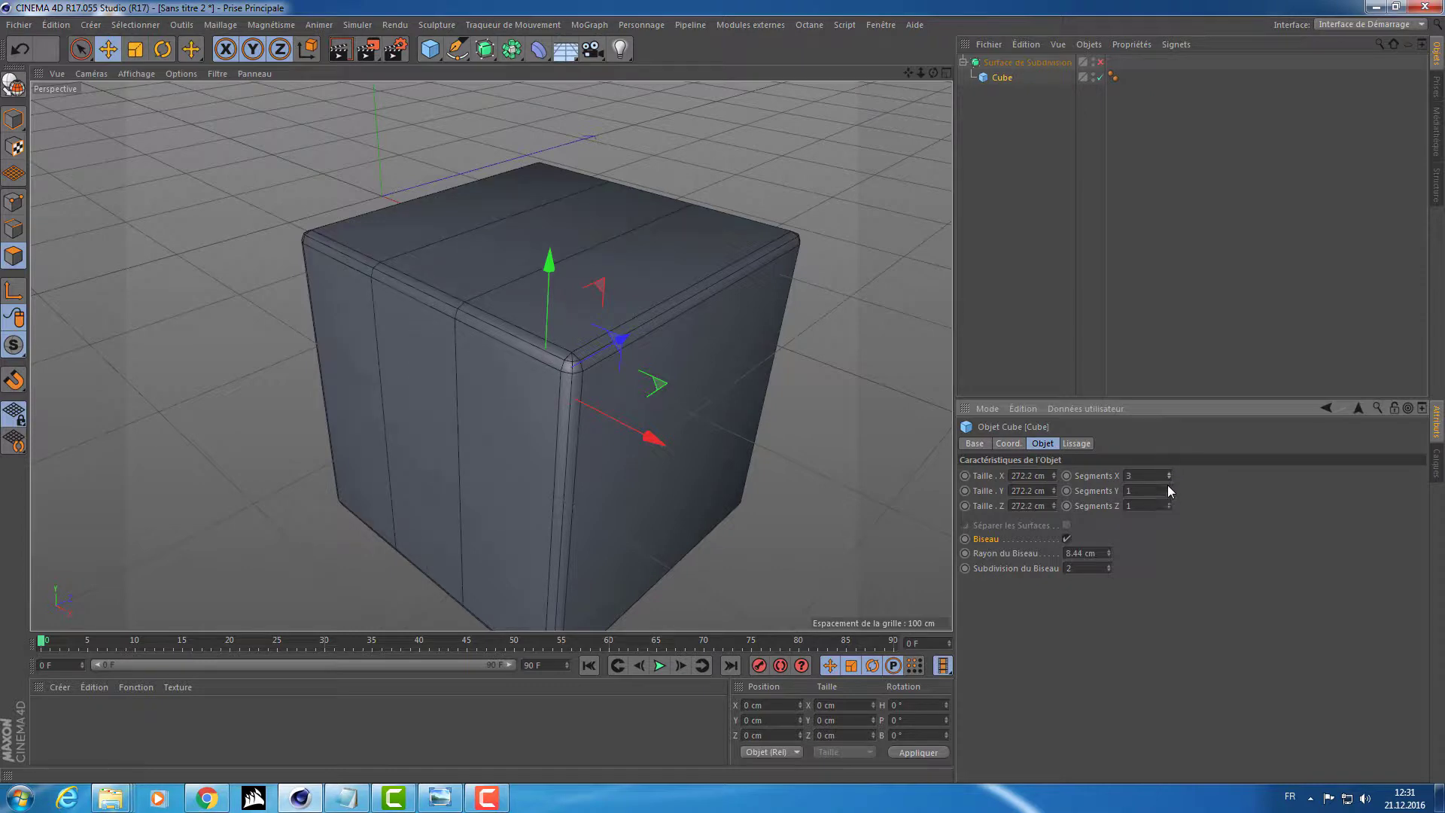
{"action": "left_click", "coordinate": [1168, 486]}
{"action": "left_click", "coordinate": [1168, 486]}
{"action": "left_click", "coordinate": [1168, 503]}
{"action": "left_click", "coordinate": [1168, 503]}
Convert the cube to an editable polygon object and turn the Subdivision Surface back on
{"action": "left_click_drag", "start_coordinate": [843, 407], "coordinate": [683, 367], "text": "alt"}
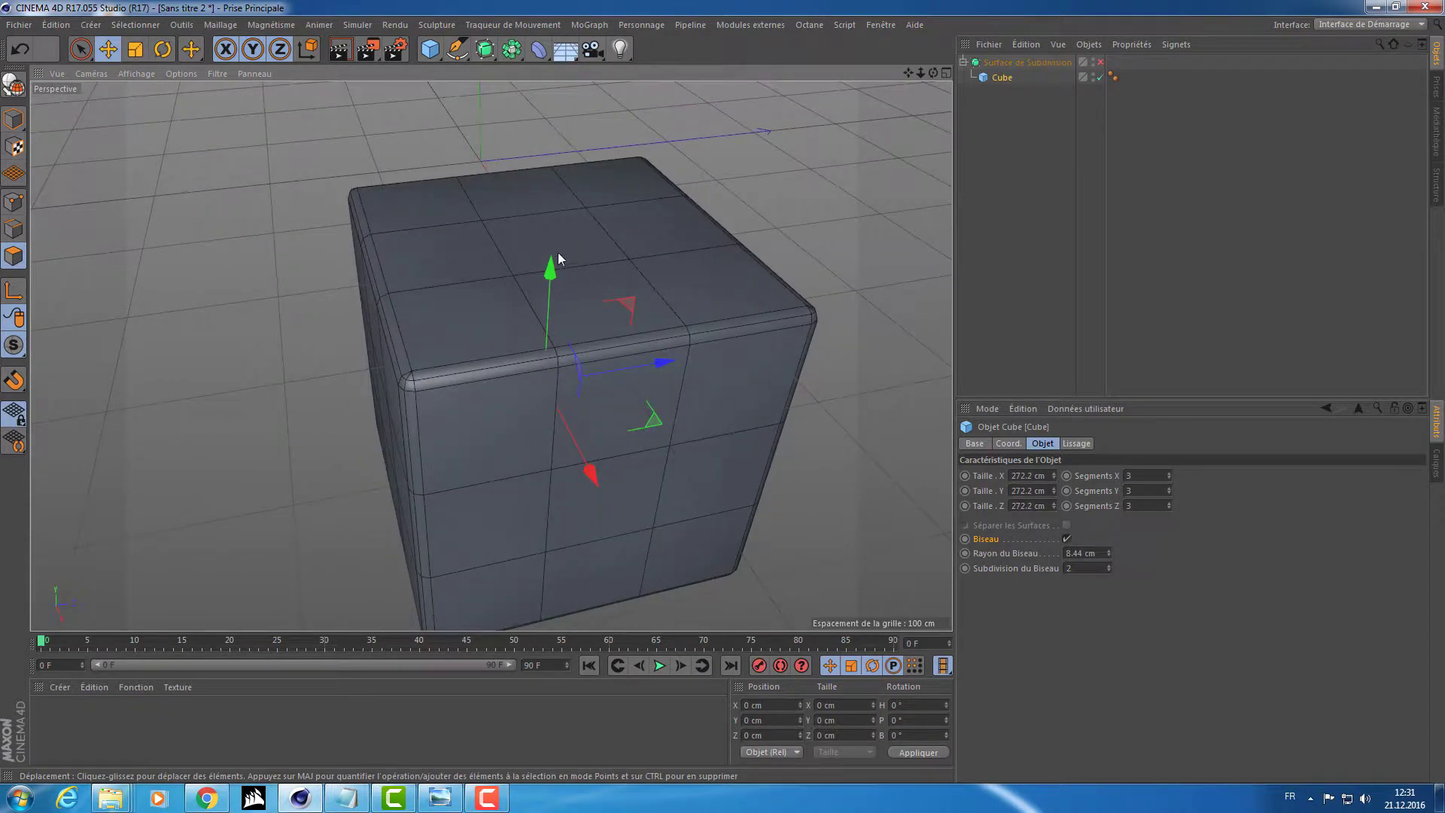
{"action": "left_click_drag", "start_coordinate": [461, 377], "coordinate": [597, 390], "text": "alt"}
{"action": "key", "text": "c"}
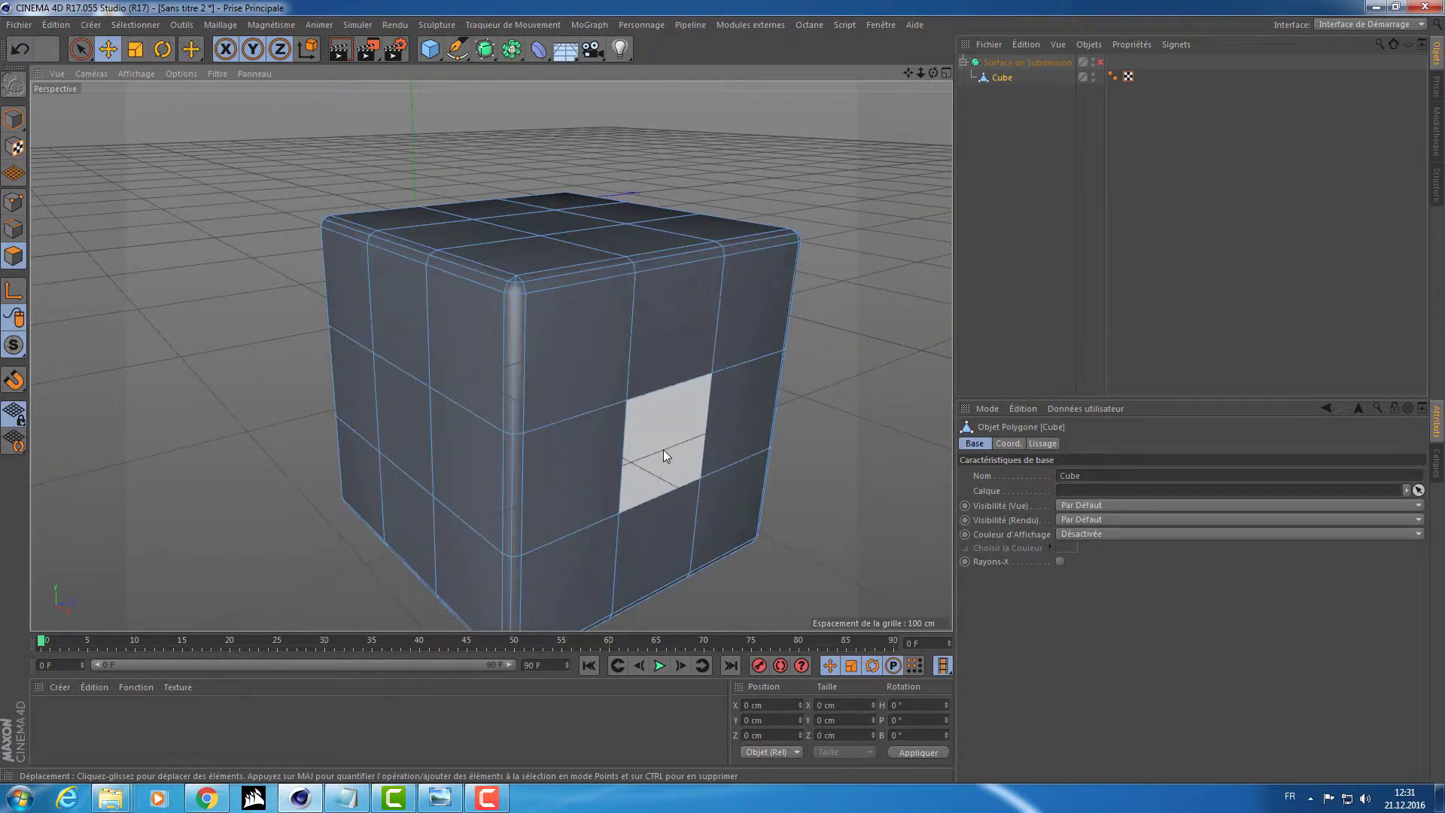
{"action": "key", "text": "q"}
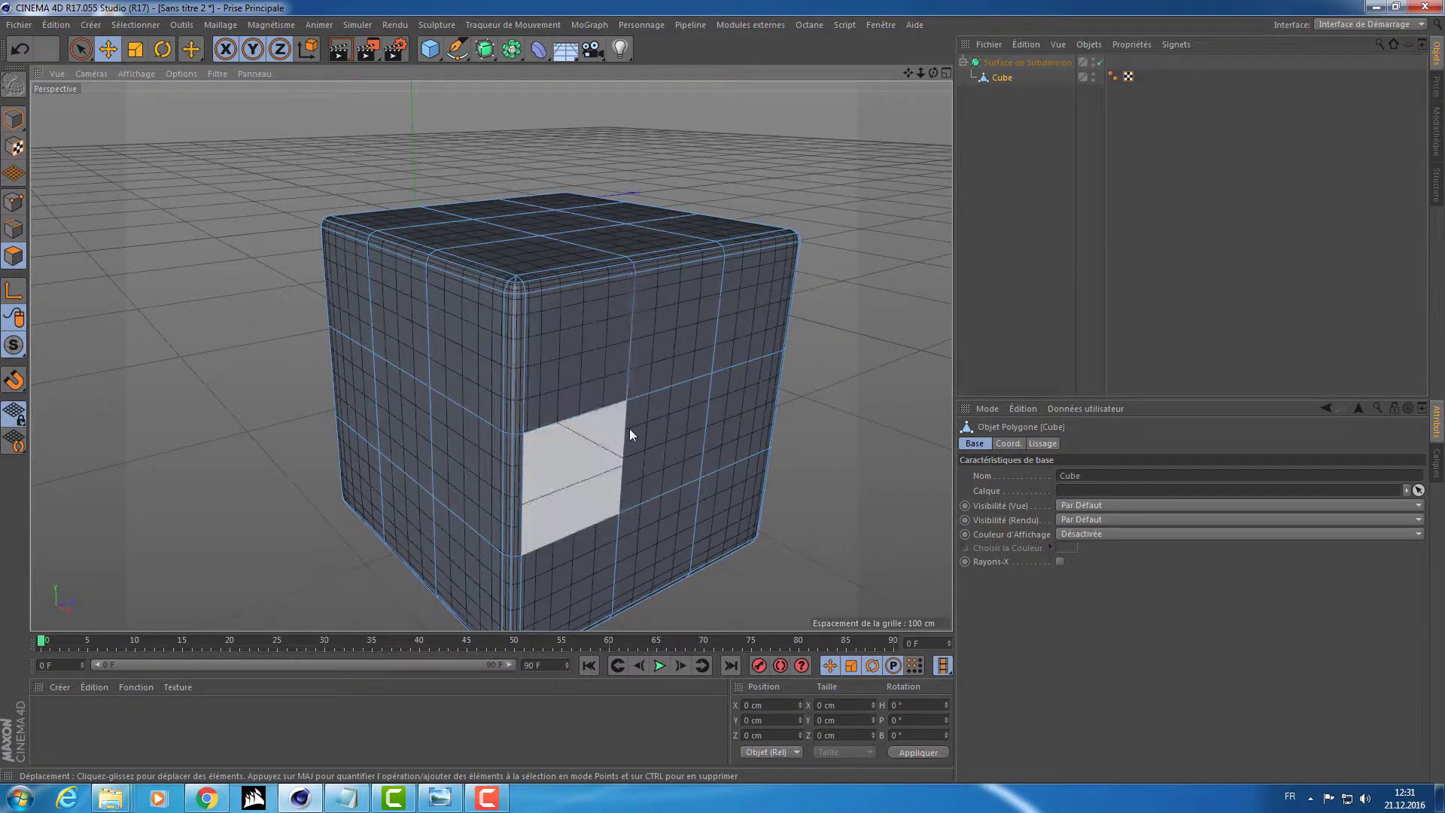
Select the center polygon on each of the cube's six sides
{"action": "left_click_drag", "start_coordinate": [629, 429], "coordinate": [631, 374], "text": "alt"}
{"action": "left_click", "coordinate": [611, 470]}
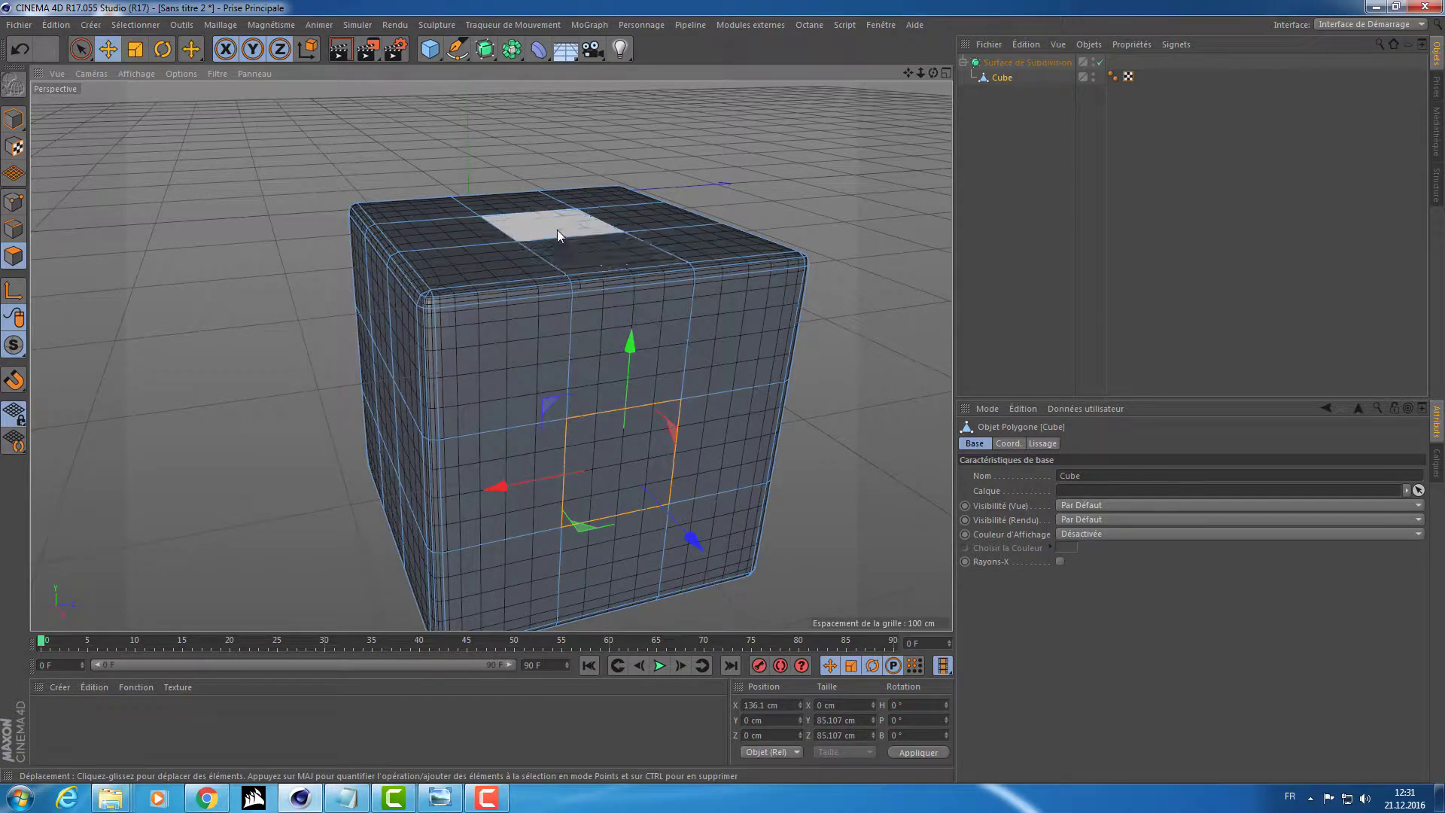
{"action": "left_click", "coordinate": [557, 228], "text": "shift"}
{"action": "left_click_drag", "start_coordinate": [445, 455], "coordinate": [505, 431], "text": "alt"}
{"action": "left_click", "coordinate": [426, 436], "text": "shift"}
{"action": "left_click_drag", "start_coordinate": [369, 440], "coordinate": [452, 426], "text": "alt"}
{"action": "left_click", "coordinate": [344, 445], "text": "shift"}
{"action": "left_click_drag", "start_coordinate": [400, 536], "coordinate": [428, 357], "text": "alt"}
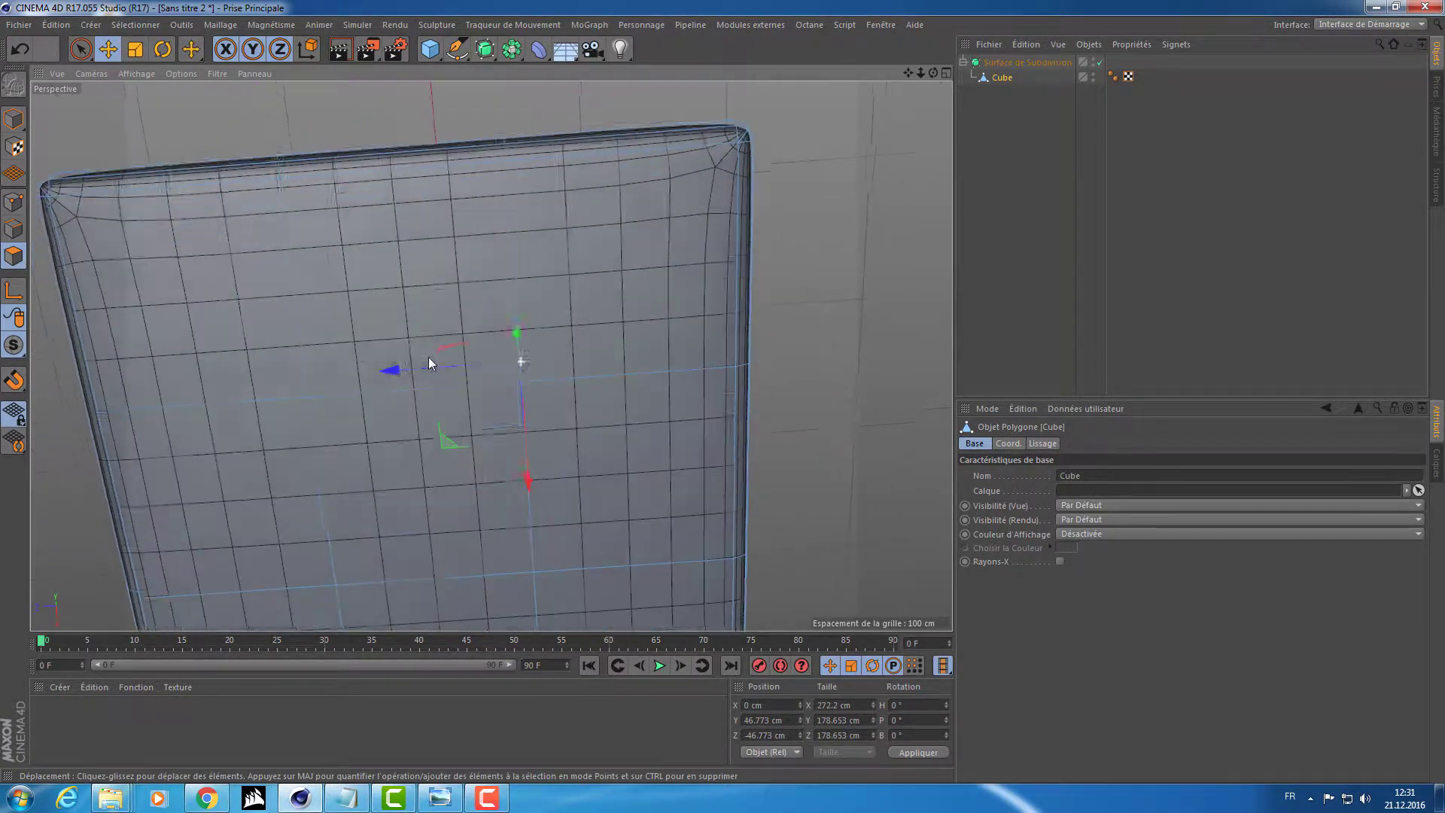
{"action": "left_click", "coordinate": [395, 487], "text": "shift"}
{"action": "left_click_drag", "start_coordinate": [394, 488], "coordinate": [518, 538], "text": "alt"}
{"action": "key", "text": "Delete"}
Scale the selected center polygons outward uniformly to about 447 cm across on every axis
{"action": "left_click_drag", "start_coordinate": [603, 332], "coordinate": [630, 406], "text": "alt"}
{"action": "scroll", "coordinate": [630, 408], "scroll_direction": "down", "scroll_amount": 10}
{"action": "left_click_drag", "start_coordinate": [460, 431], "coordinate": [570, 465], "text": "alt"}
{"action": "middle_click_drag", "start_coordinate": [570, 465], "coordinate": [490, 466], "text": "alt"}
{"action": "left_click_drag", "start_coordinate": [489, 466], "coordinate": [423, 424], "text": "alt"}
{"action": "key", "text": "t"}
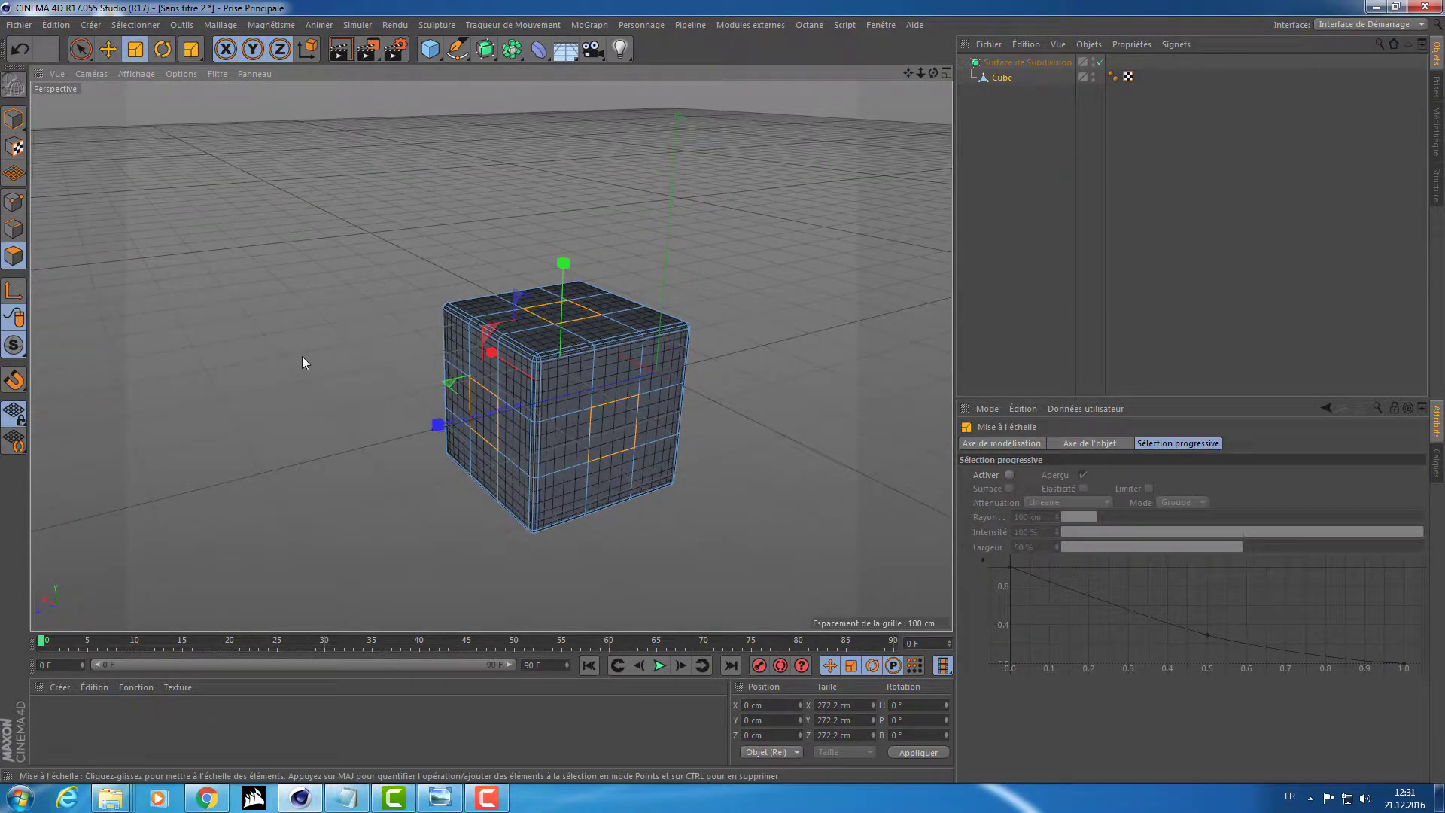
{"action": "left_click_drag", "start_coordinate": [301, 355], "coordinate": [856, 391]}
{"action": "scroll", "coordinate": [575, 413], "scroll_direction": "up", "scroll_amount": 10}
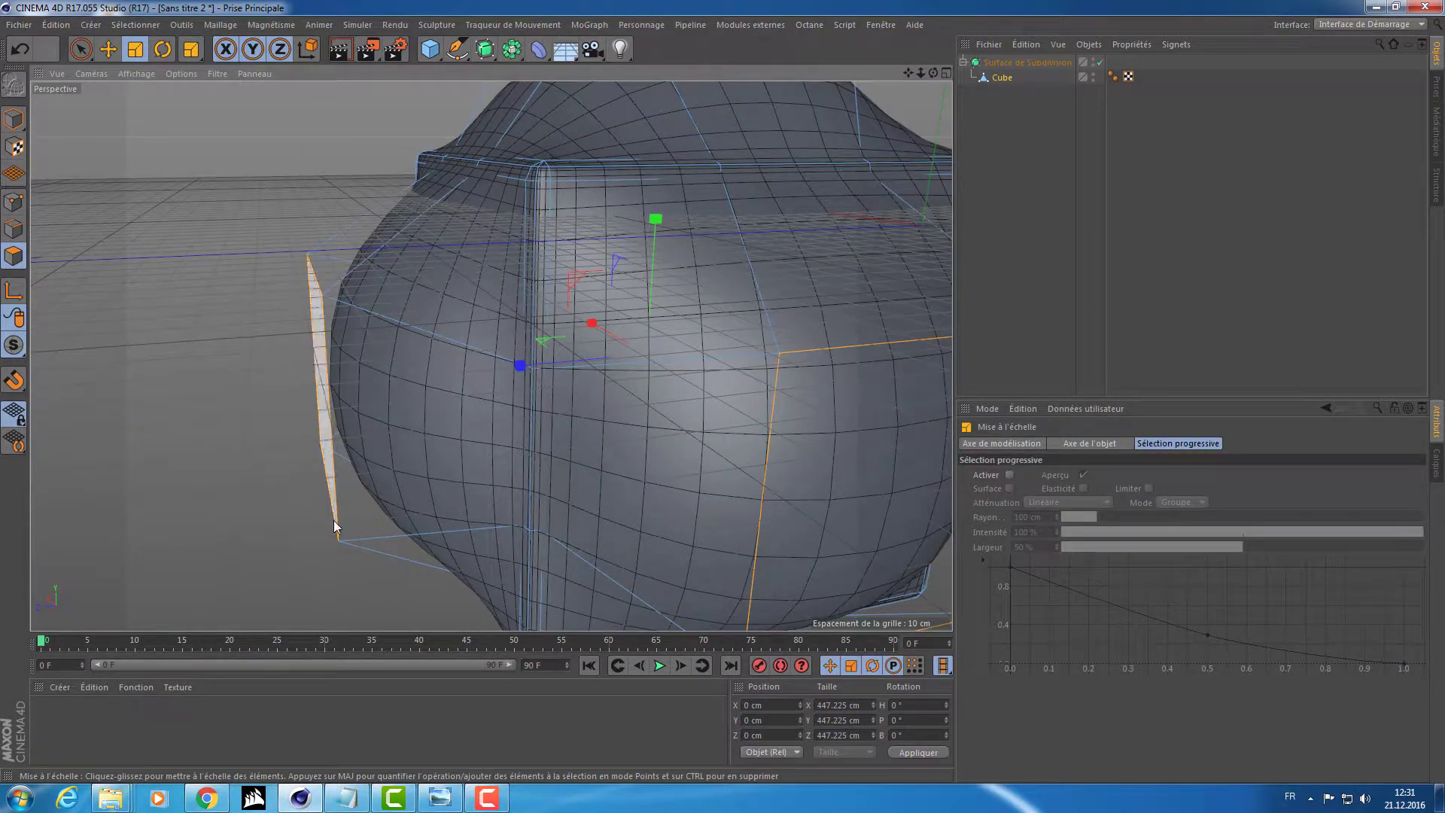
Turn off the Subdivision Surface and examine the stretched polygons around the protruding faces
{"action": "key", "text": "q"}
{"action": "left_click_drag", "start_coordinate": [232, 484], "coordinate": [368, 422], "text": "alt"}
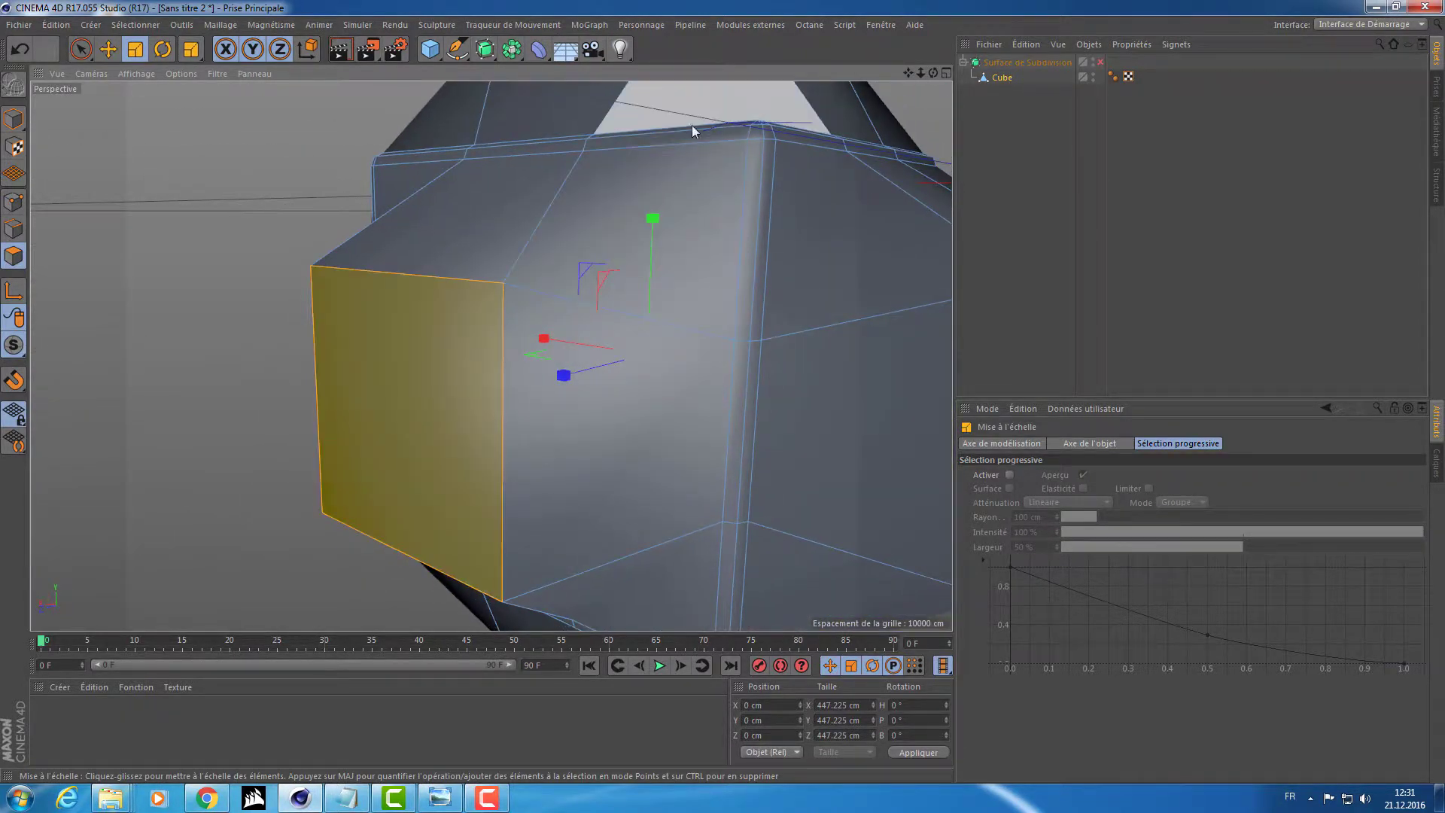
{"action": "left_click_drag", "start_coordinate": [692, 126], "coordinate": [567, 244], "text": "alt"}
{"action": "right_click_drag", "start_coordinate": [517, 268], "coordinate": [573, 257], "text": "alt"}
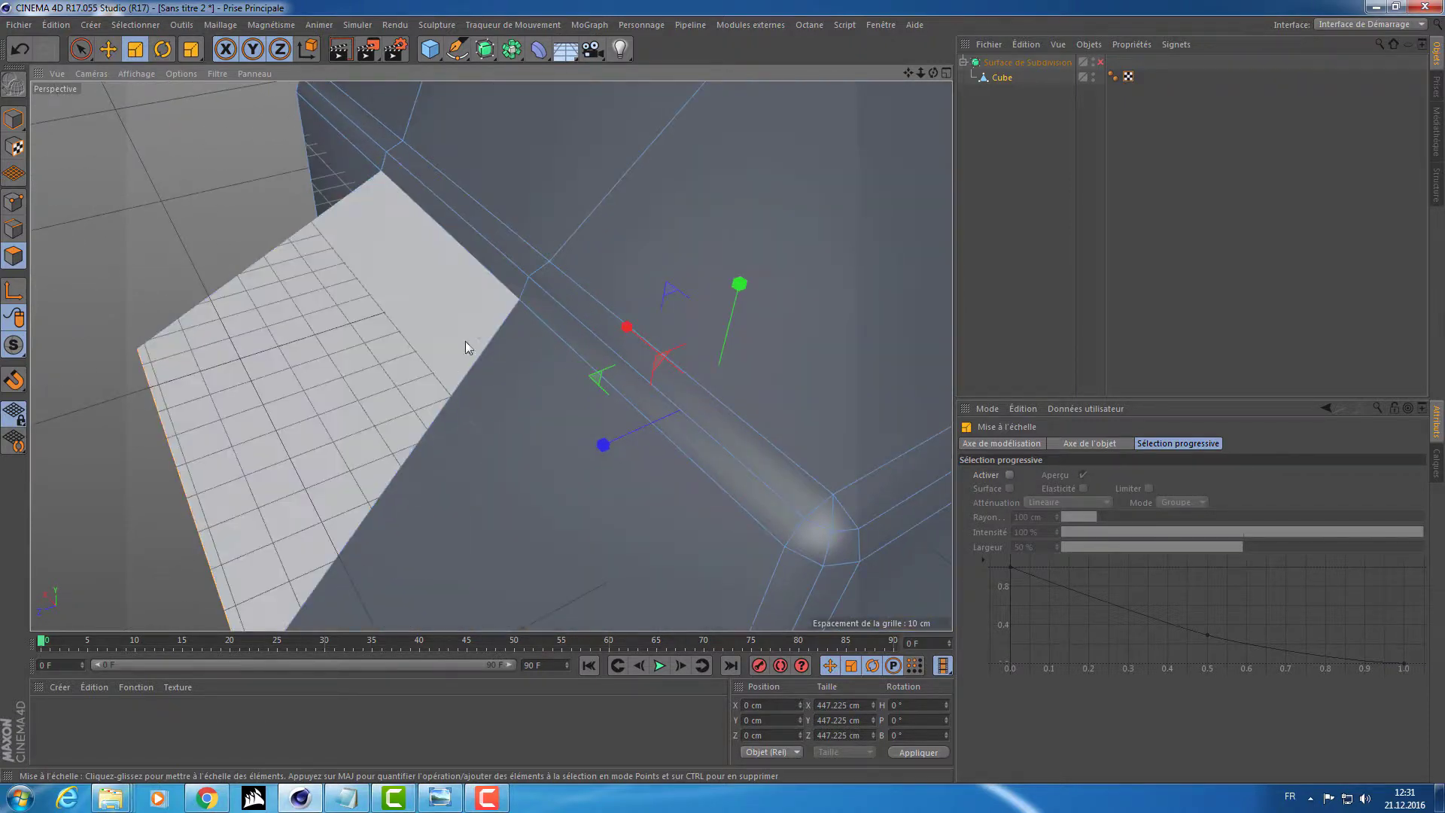
{"action": "left_click_drag", "start_coordinate": [486, 383], "coordinate": [471, 386], "text": "alt"}
{"action": "scroll", "coordinate": [480, 315], "scroll_direction": "down", "scroll_amount": 6}
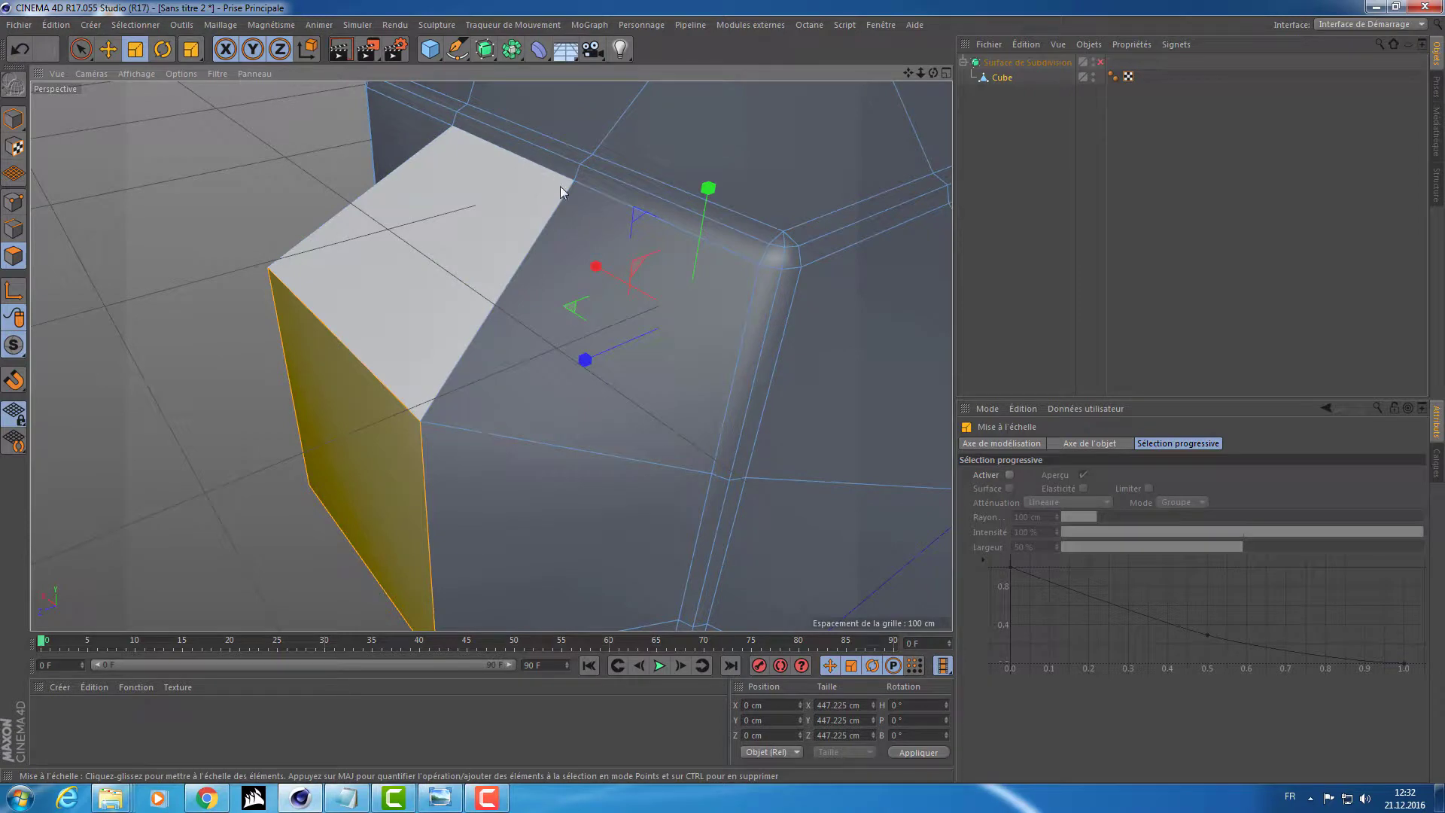
Turn the Subdivision Surface back on and clear the polygon selection to examine the smoothed shape's corners
{"action": "key", "text": "q"}
{"action": "left_click_drag", "start_coordinate": [277, 479], "coordinate": [250, 421], "text": "alt"}
{"action": "key", "text": "h"}
{"action": "key", "text": "e"}
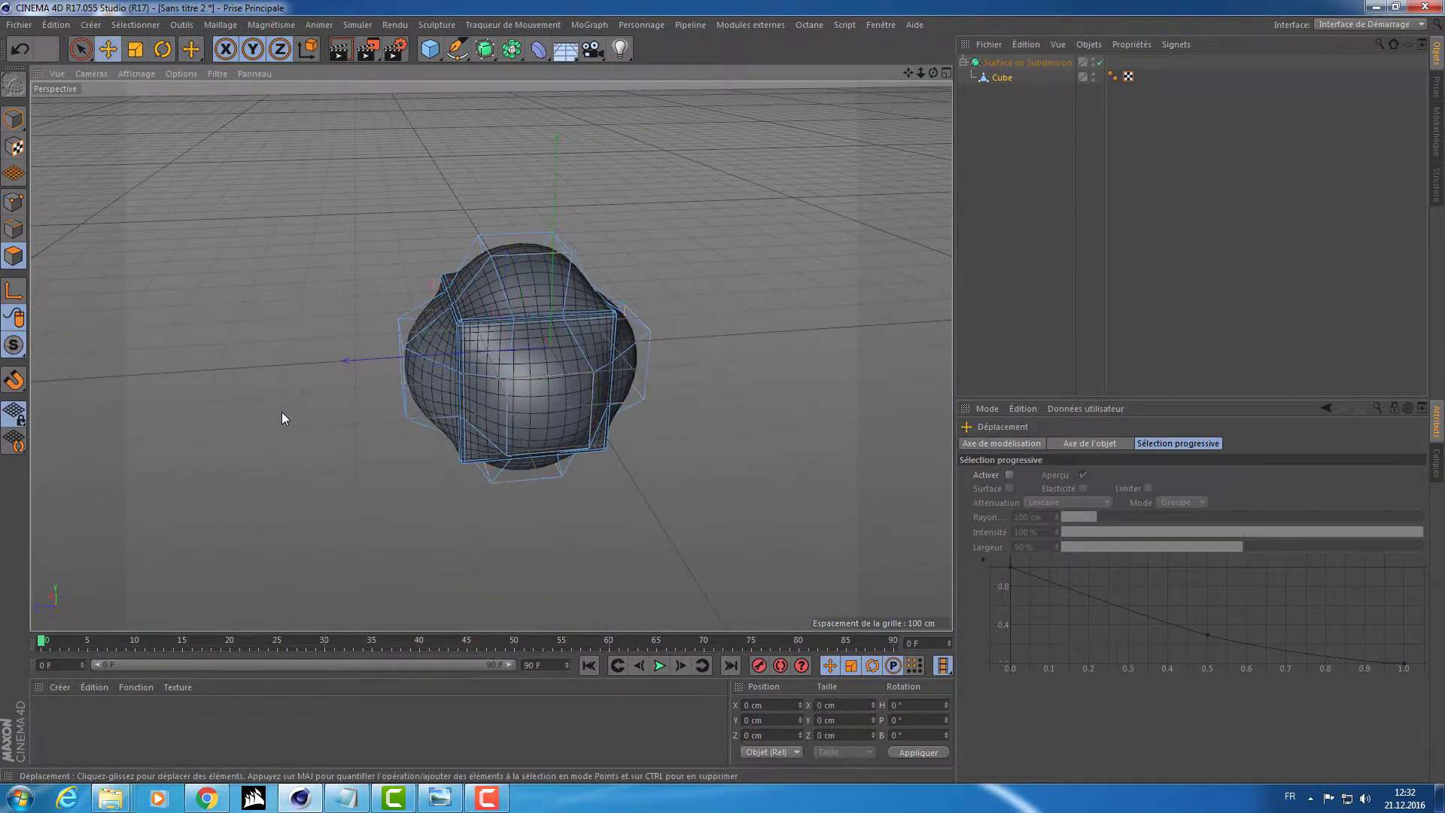
{"action": "right_click_drag", "start_coordinate": [469, 325], "coordinate": [707, 323], "text": "alt"}
{"action": "left_click_drag", "start_coordinate": [707, 322], "coordinate": [494, 263], "text": "alt"}
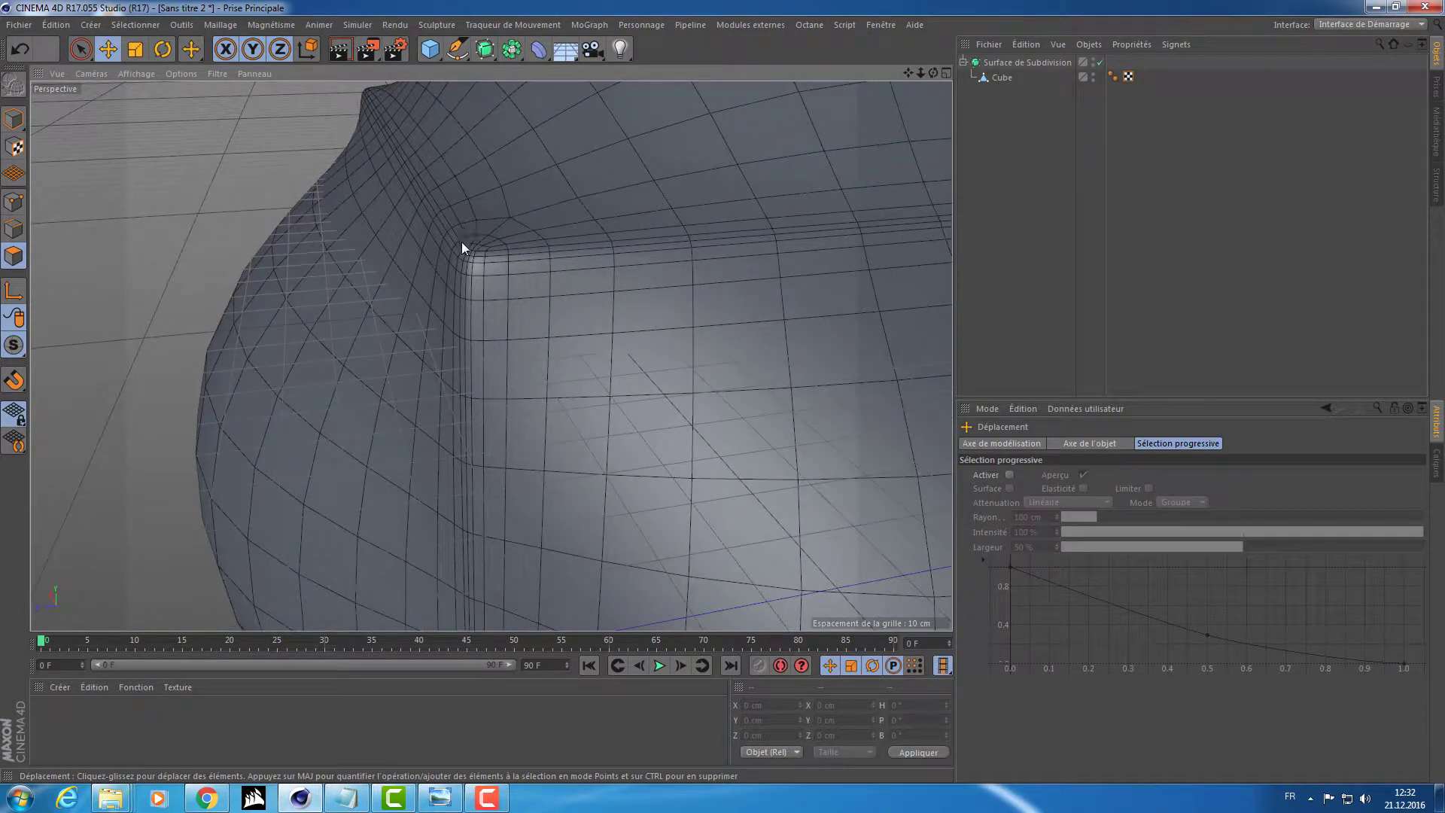
{"action": "left_click_drag", "start_coordinate": [439, 474], "coordinate": [610, 425], "text": "alt"}
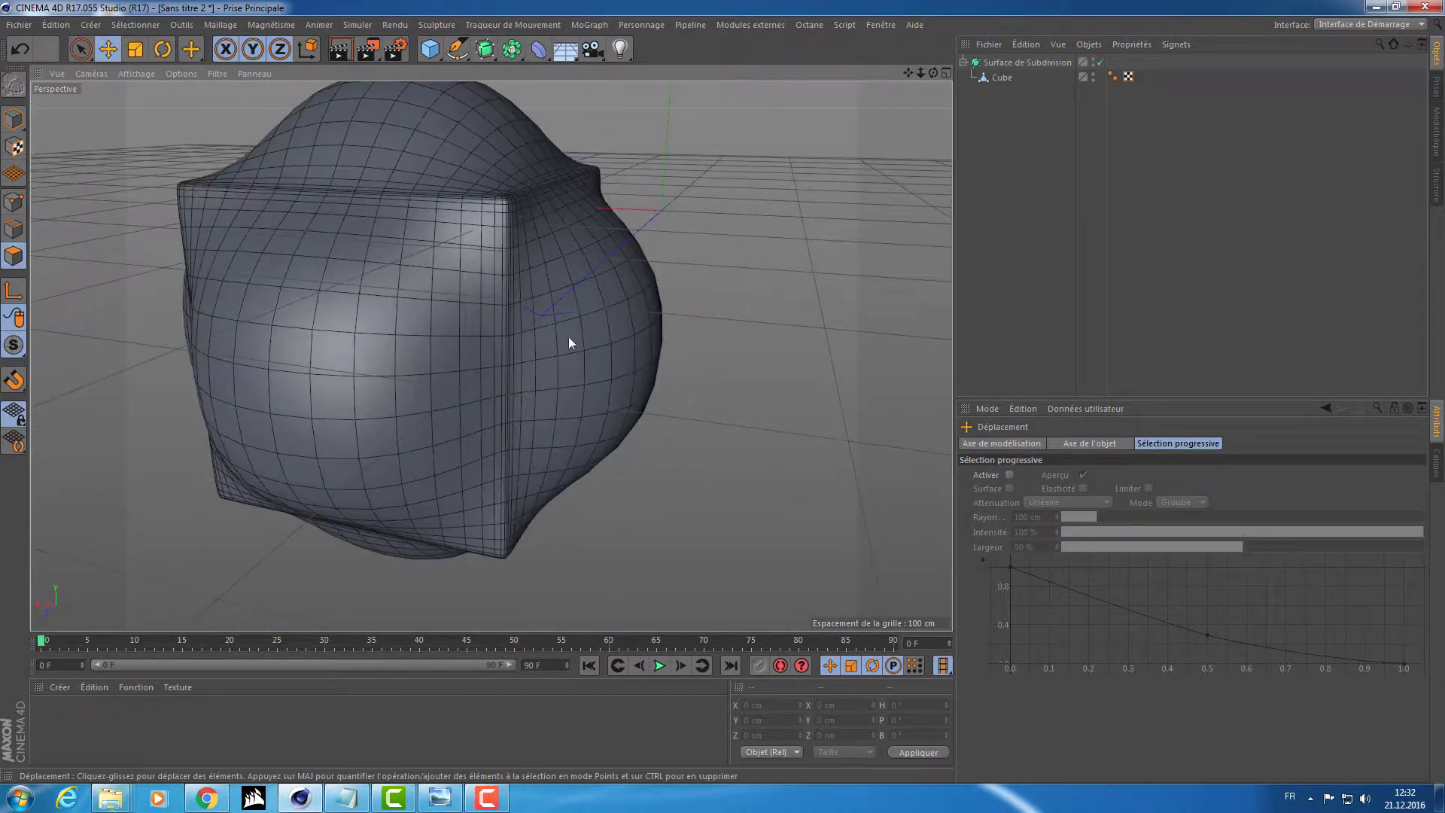
{"action": "mouse_move", "coordinate": [568, 337]}
{"action": "left_mouse_down", "text": "alt"}
{"action": "mouse_move", "coordinate": [606, 314]}
{"action": "mouse_move", "coordinate": [600, 296]}
{"action": "mouse_move", "coordinate": [652, 347]}
{"action": "mouse_move", "coordinate": [642, 328]}
{"action": "mouse_move", "coordinate": [580, 342]}
{"action": "left_mouse_up", "text": "alt"}
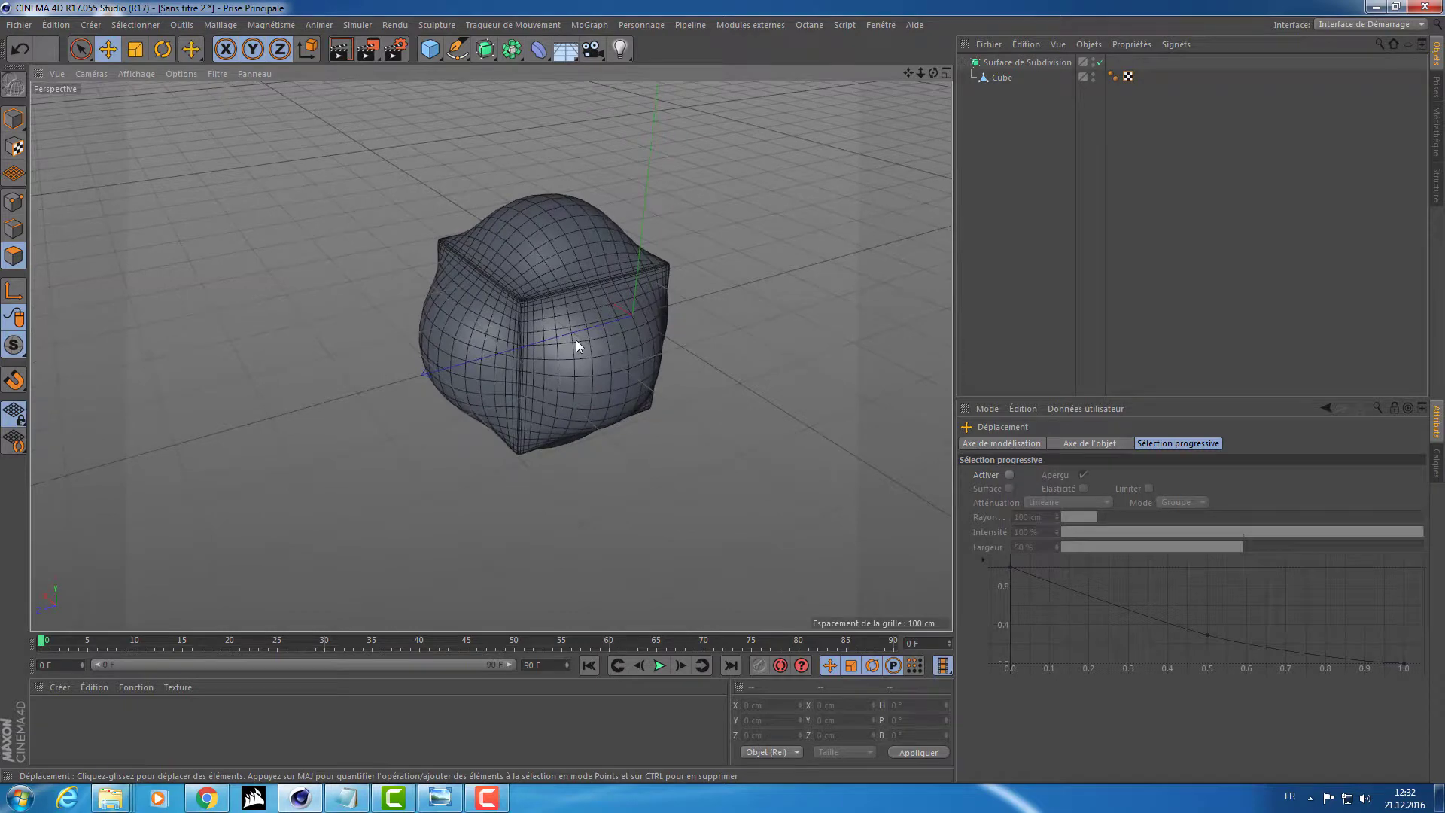
Toggle the Subdivision Surface to compare both versions of the shape, leave it off and deselect all objects
{"action": "left_click", "coordinate": [1012, 59]}
{"action": "key", "text": "q"}
{"action": "key", "text": "q"}
{"action": "key", "text": "q"}
{"action": "left_click", "coordinate": [1063, 194]}
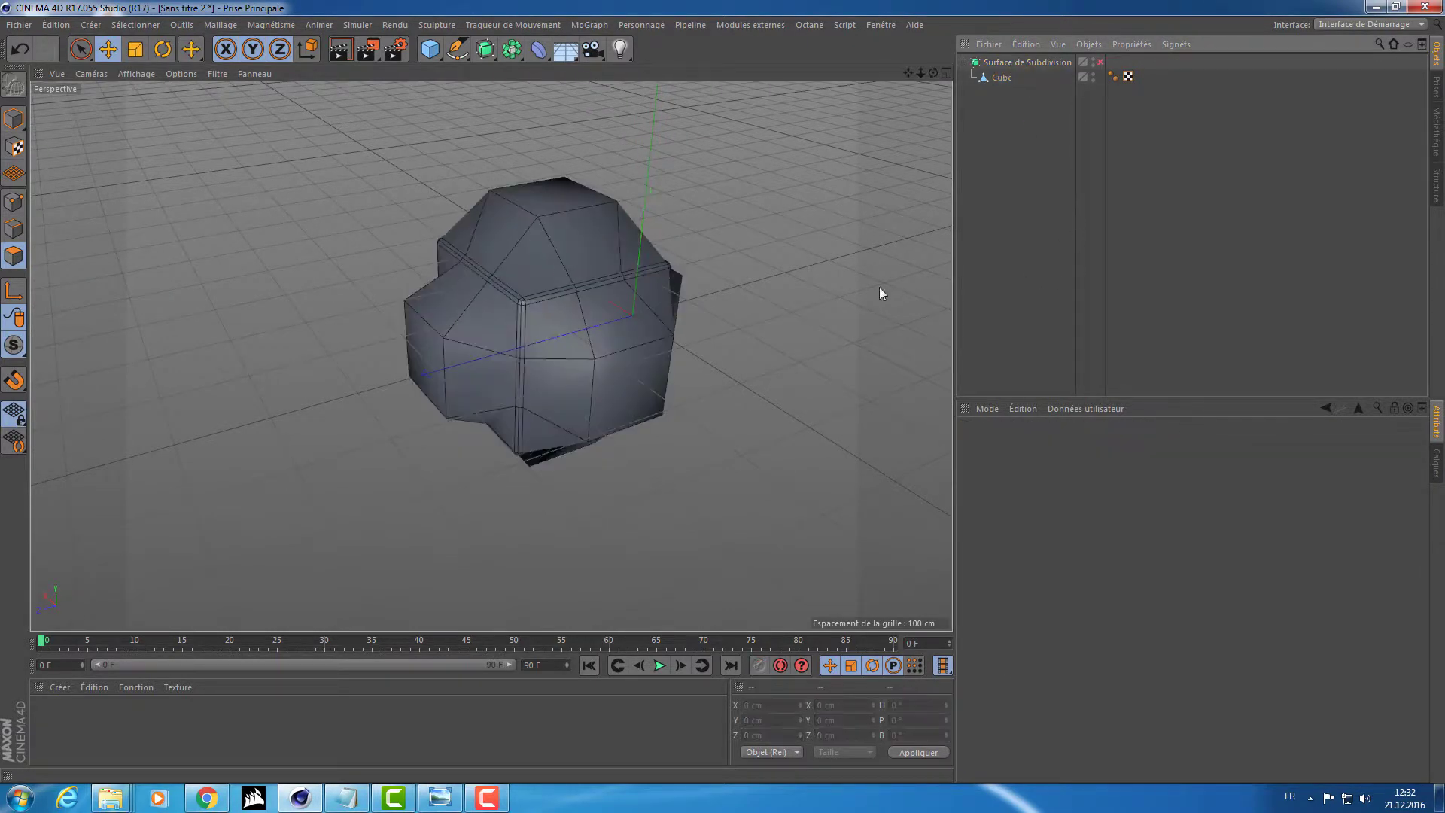
{"action": "left_click_drag", "start_coordinate": [882, 293], "coordinate": [663, 308], "text": "alt"}
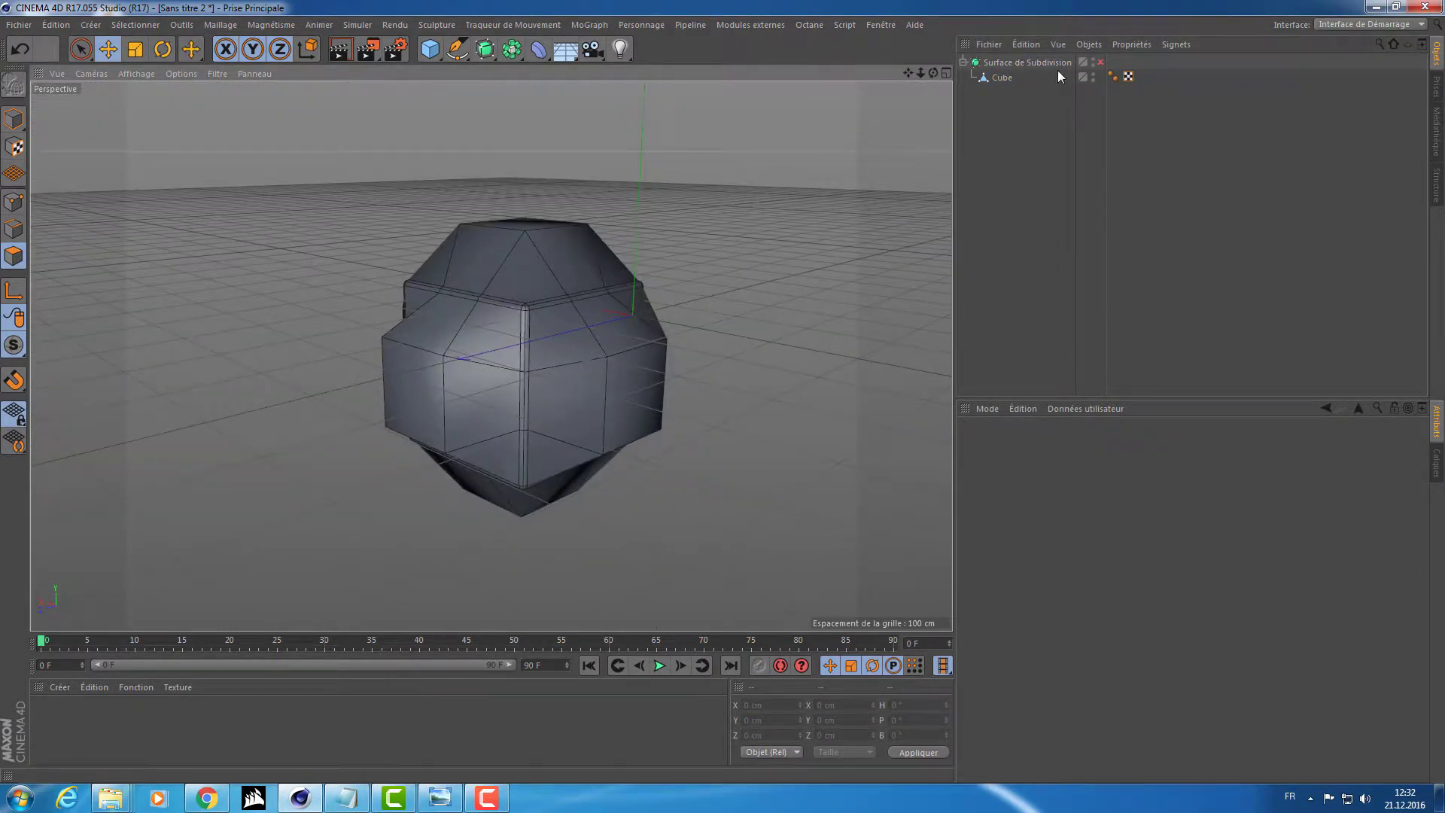
Select the Subdivision Surface object to show its type and subdivision settings
{"action": "left_click", "coordinate": [1025, 45]}
{"action": "left_click", "coordinate": [971, 121]}
{"action": "left_click", "coordinate": [1004, 63]}
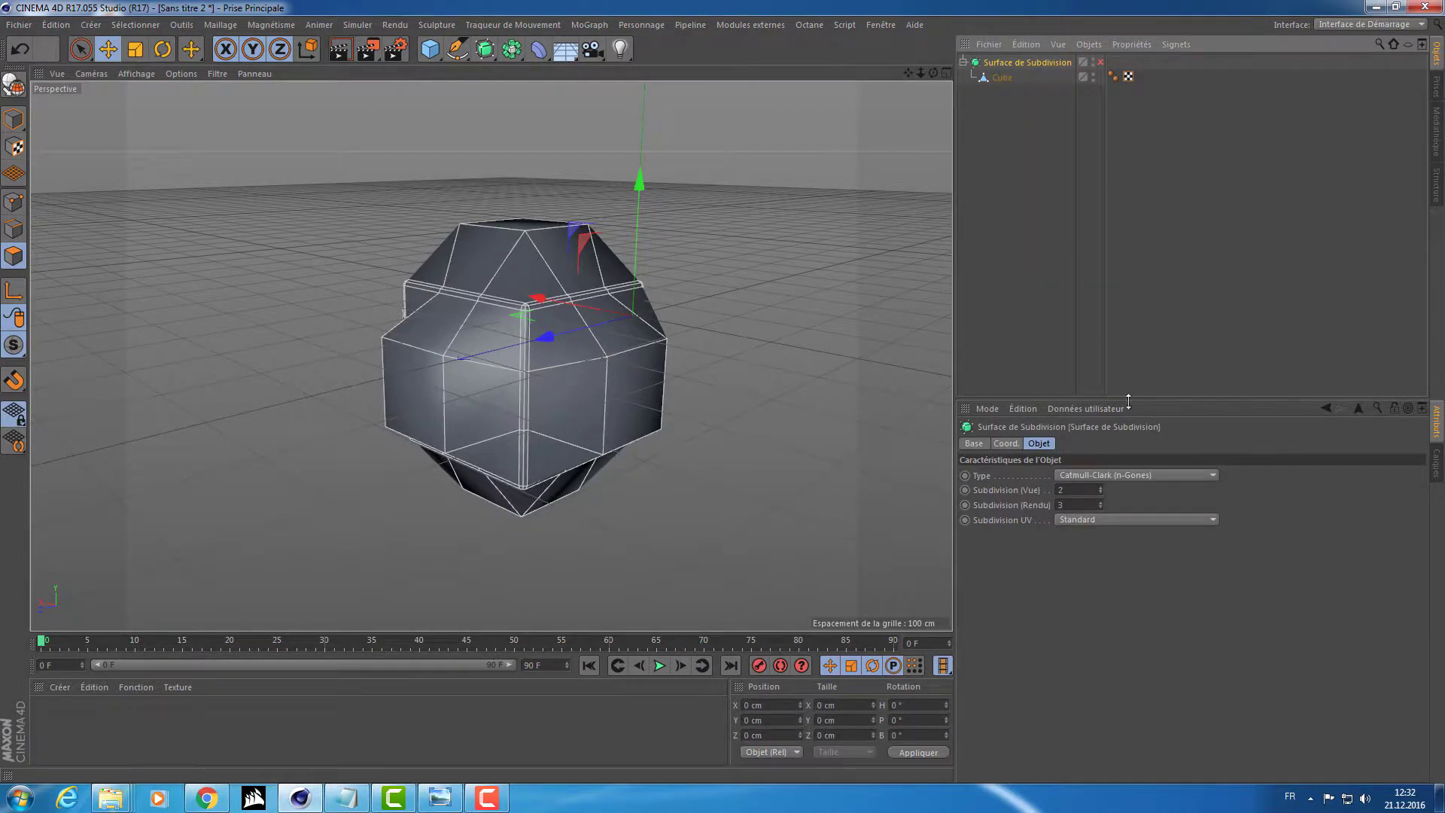
Turn the Subdivision Surface back on, raise its viewport subdivision to 4 and examine the denser mesh up close
{"action": "key", "text": "q"}
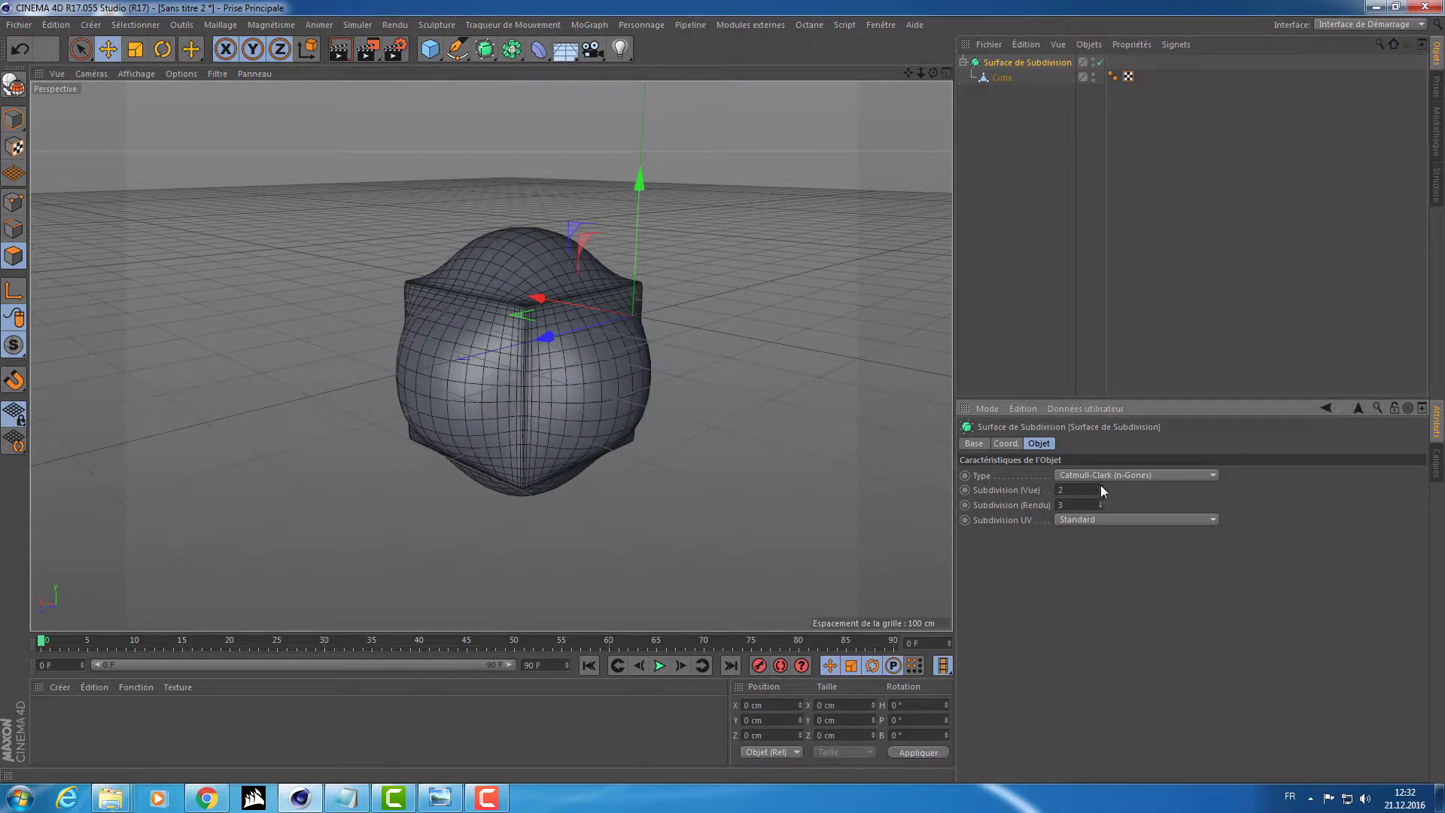
{"action": "left_click", "coordinate": [1099, 490]}
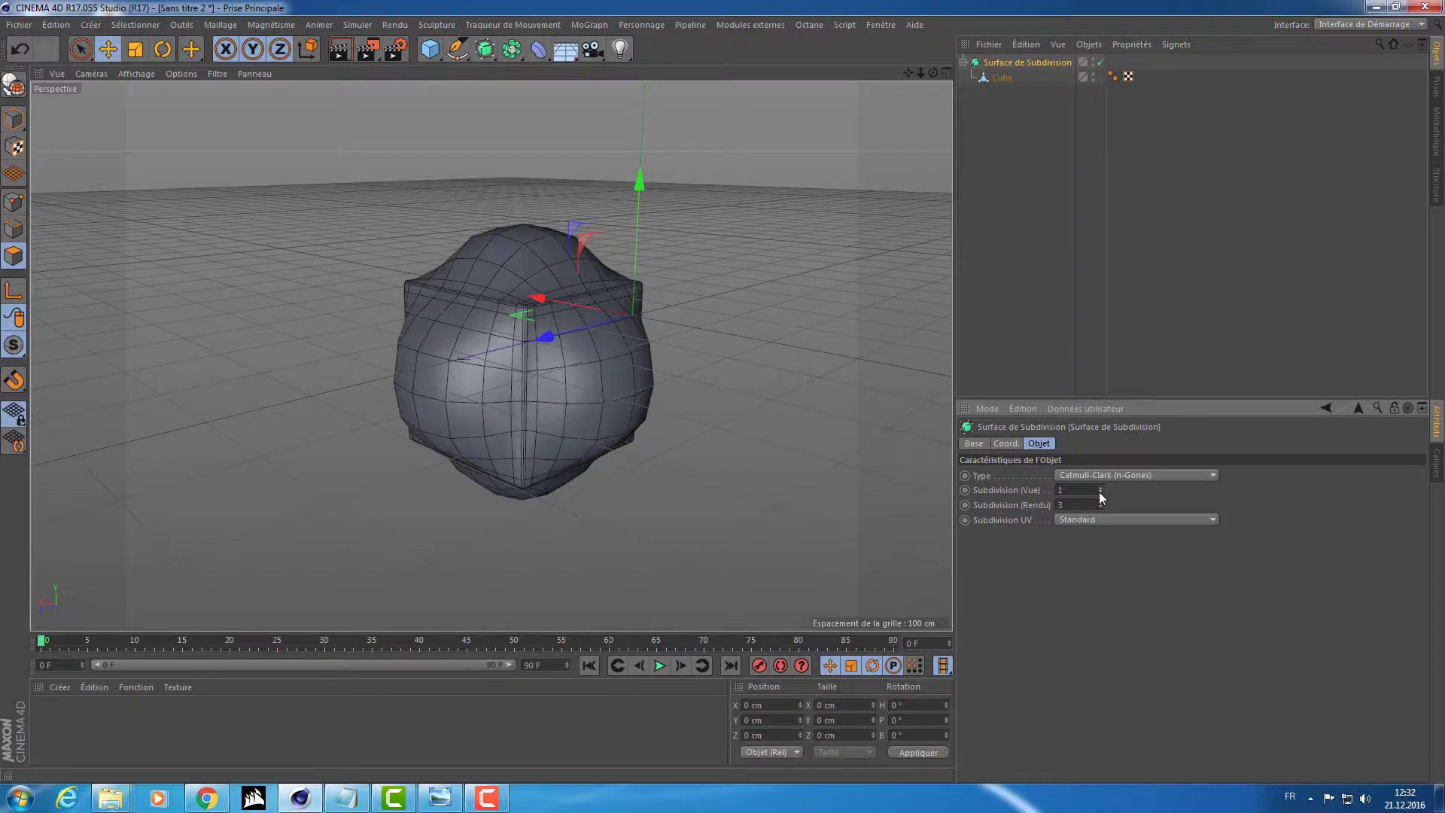
{"action": "left_click_drag", "start_coordinate": [1099, 490], "coordinate": [1098, 480]}
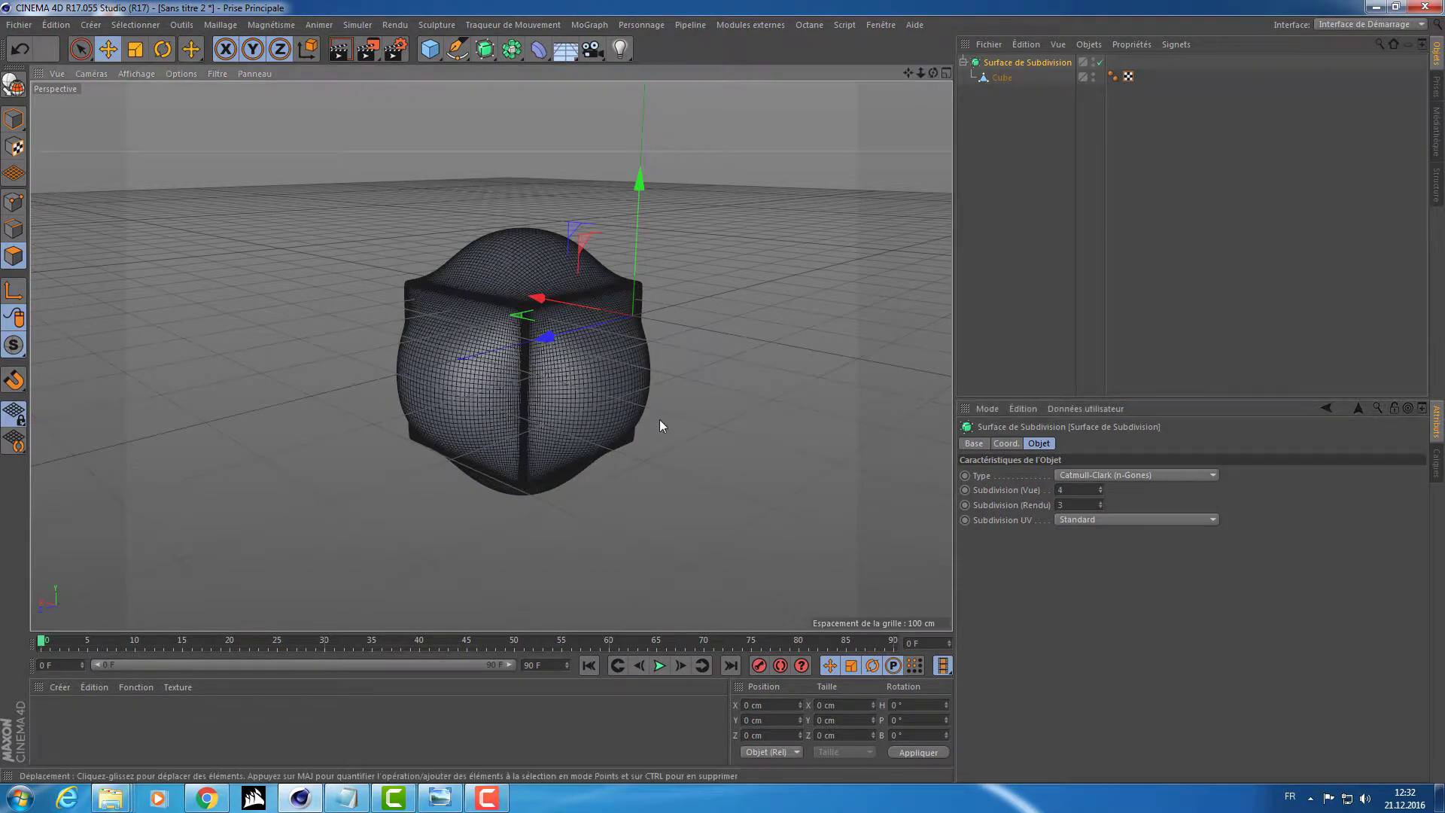
{"action": "right_click_drag", "start_coordinate": [659, 419], "coordinate": [756, 406], "text": "alt"}
{"action": "left_click_drag", "start_coordinate": [756, 406], "coordinate": [720, 381], "text": "alt"}
{"action": "right_click_drag", "start_coordinate": [404, 243], "coordinate": [510, 264], "text": "alt"}
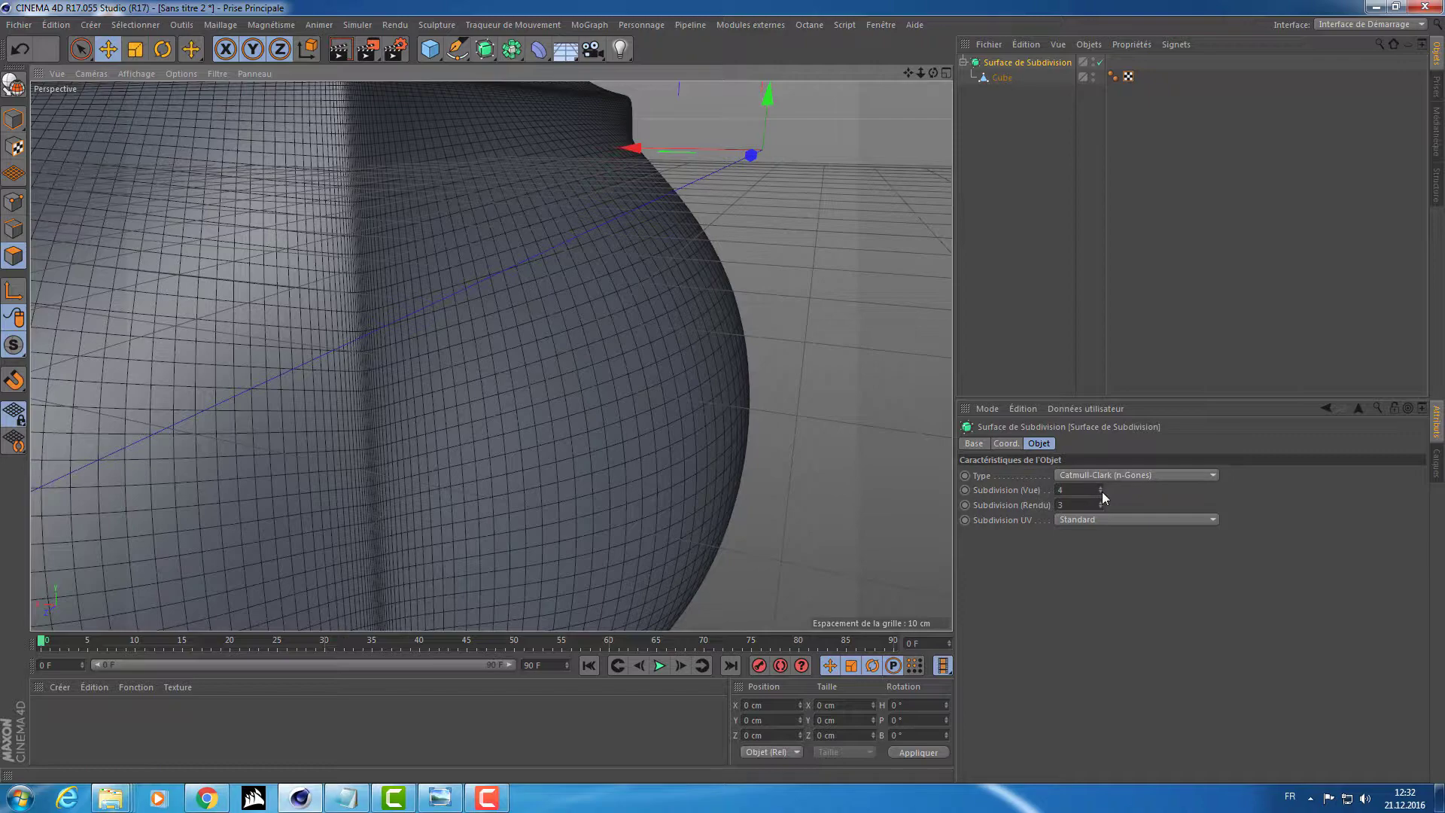
{"action": "left_click_drag", "start_coordinate": [616, 267], "coordinate": [542, 313], "text": "alt"}
Raise the viewport subdivision to 6 and examine the very fine mesh around the cube's edges and corner
{"action": "double_click", "coordinate": [1044, 490]}
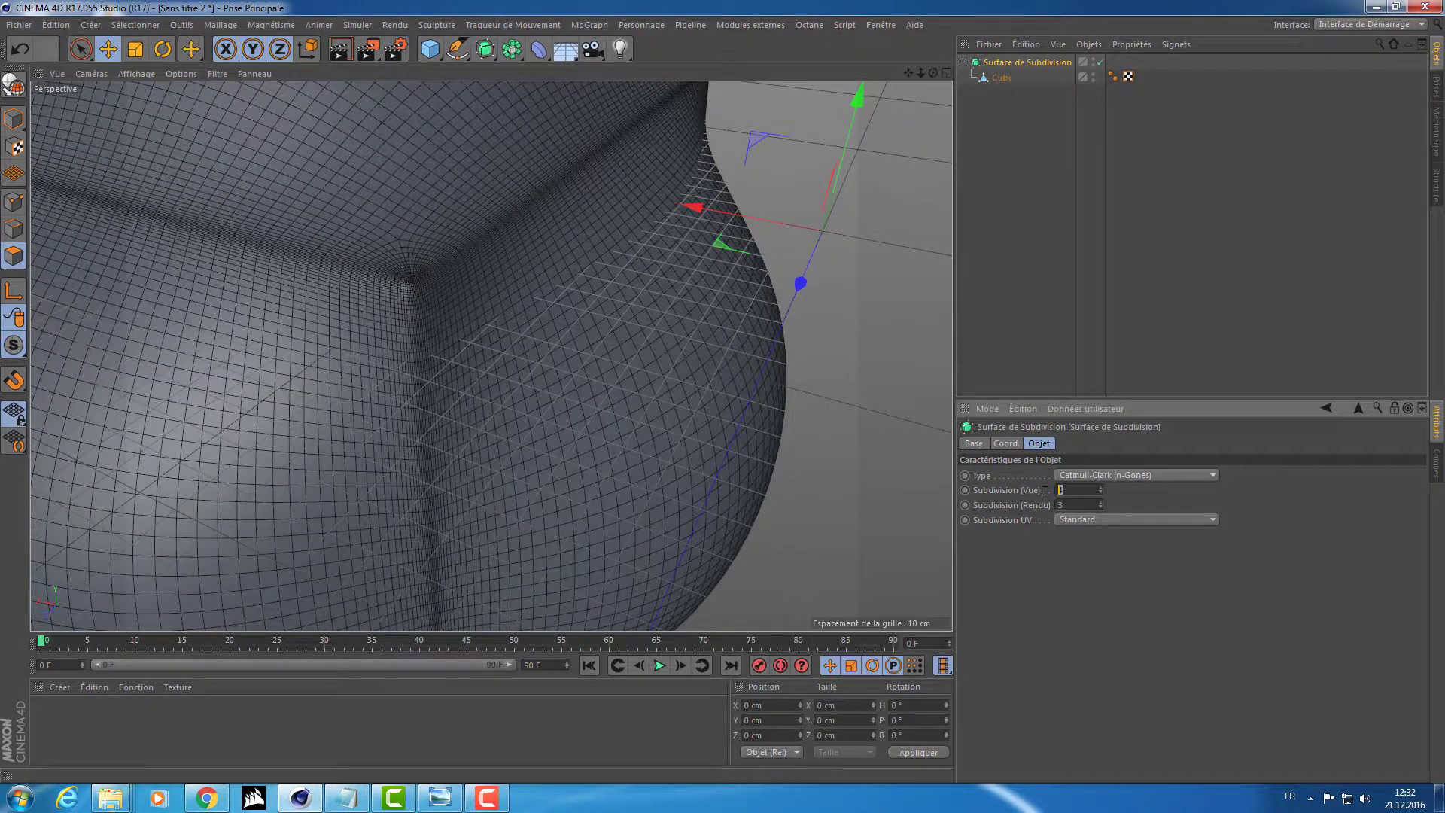
{"action": "type", "text": "10"}
{"action": "key", "text": "Return"}
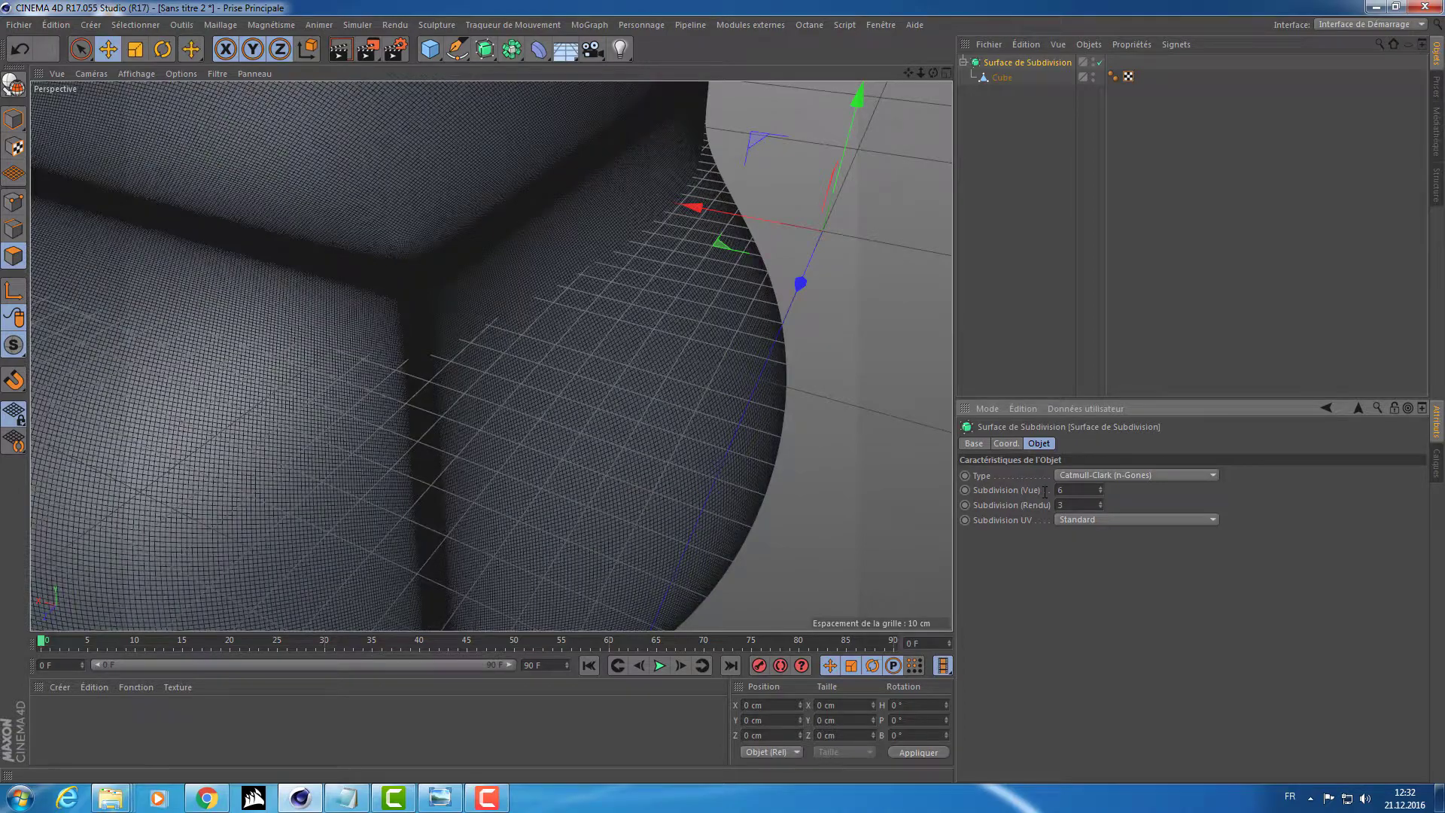
{"action": "left_click_drag", "start_coordinate": [413, 284], "coordinate": [467, 255], "text": "alt"}
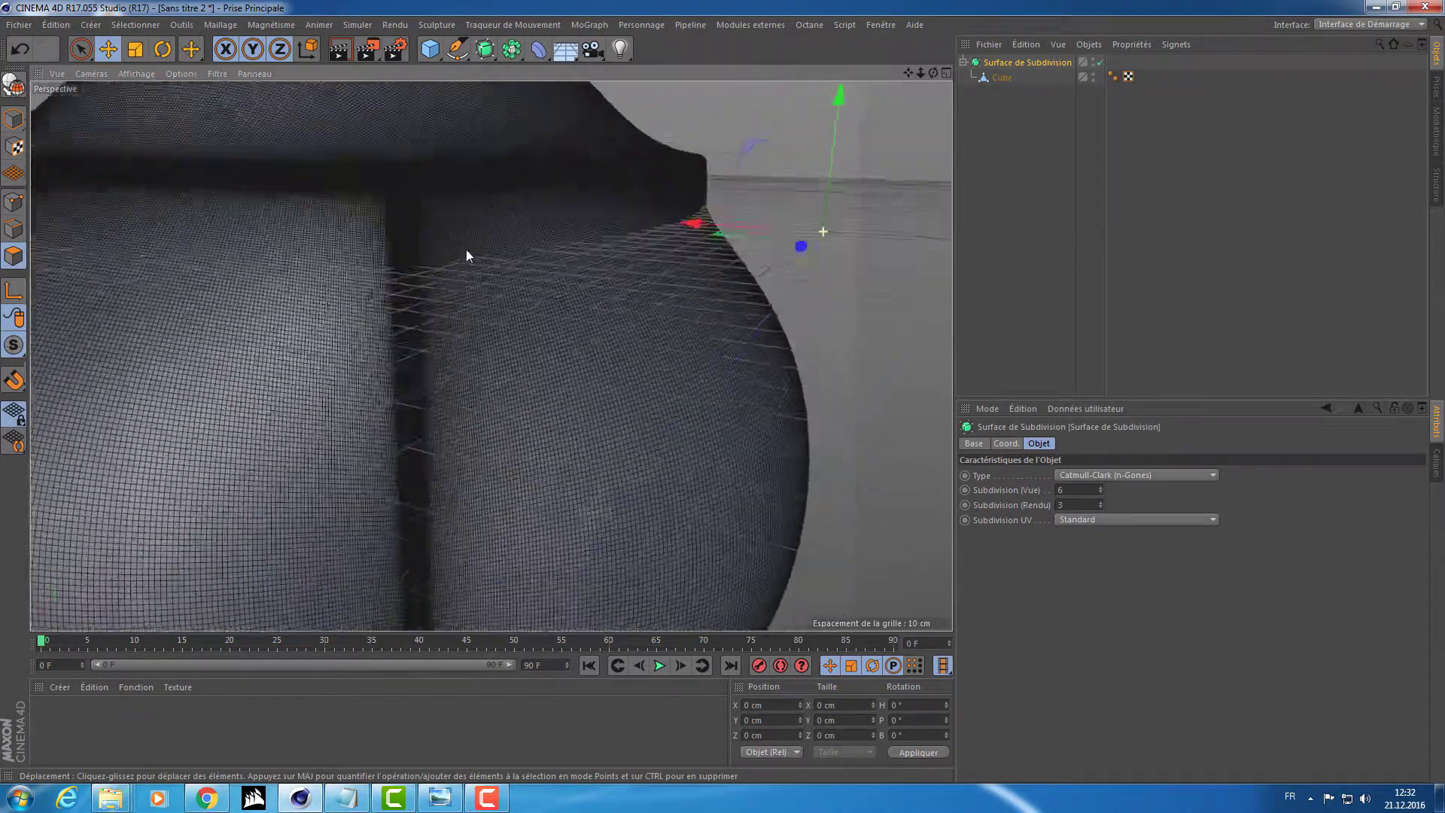
{"action": "right_click_drag", "start_coordinate": [455, 251], "coordinate": [530, 271], "text": "alt"}
{"action": "left_click_drag", "start_coordinate": [530, 271], "coordinate": [902, 489], "text": "alt"}
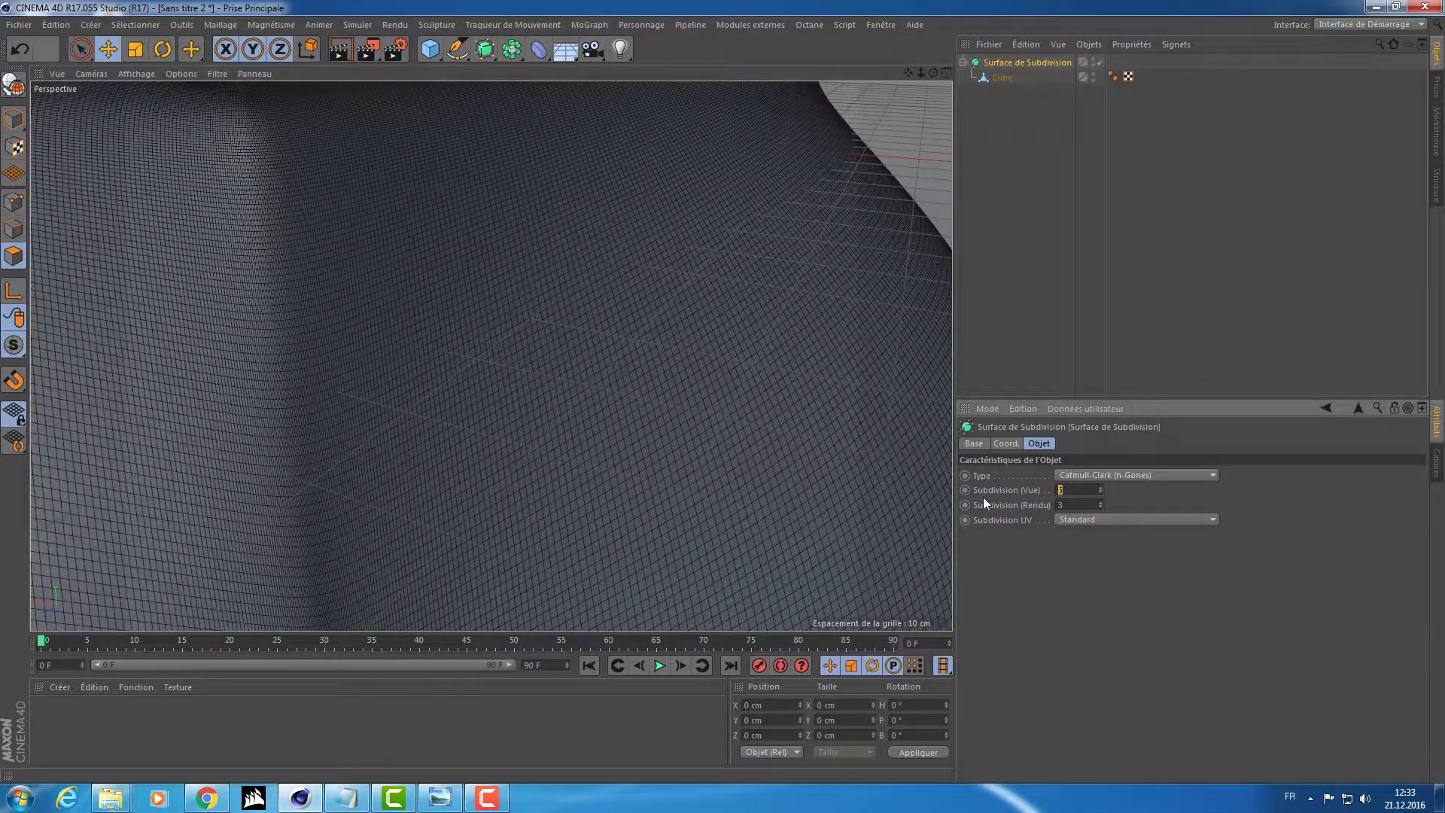
Set the Subdivision Surface's viewport subdivision to 1
{"action": "left_click", "coordinate": [1060, 490]}
{"action": "type", "text": "3"}
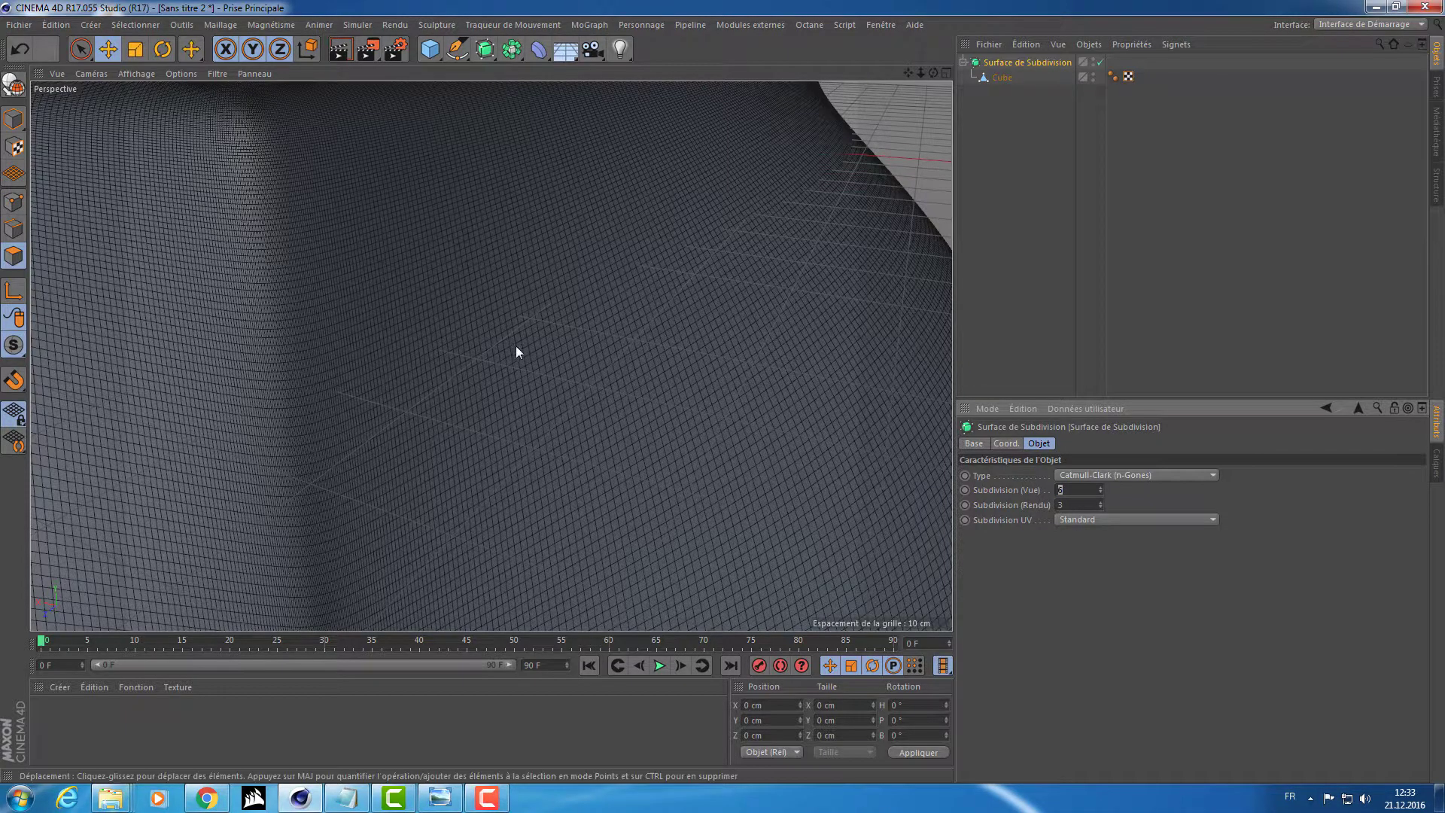
{"action": "left_click_drag", "start_coordinate": [491, 354], "coordinate": [583, 378], "text": "alt"}
{"action": "left_click_drag", "start_coordinate": [1071, 488], "coordinate": [1000, 485]}
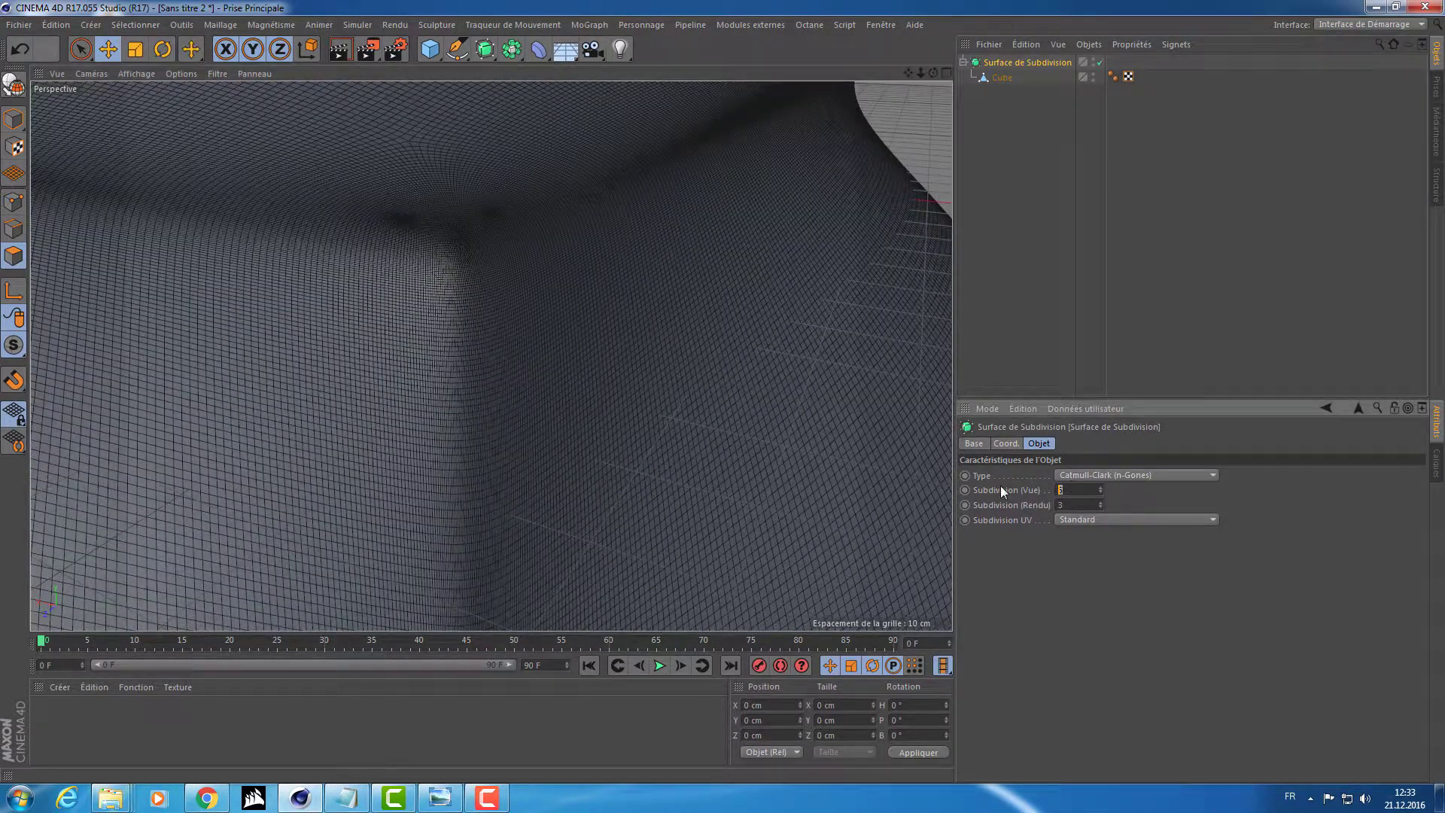
{"action": "type", "text": "1"}
{"action": "key", "text": "Return"}
{"action": "right_click_drag", "start_coordinate": [660, 316], "coordinate": [520, 345], "text": "alt"}
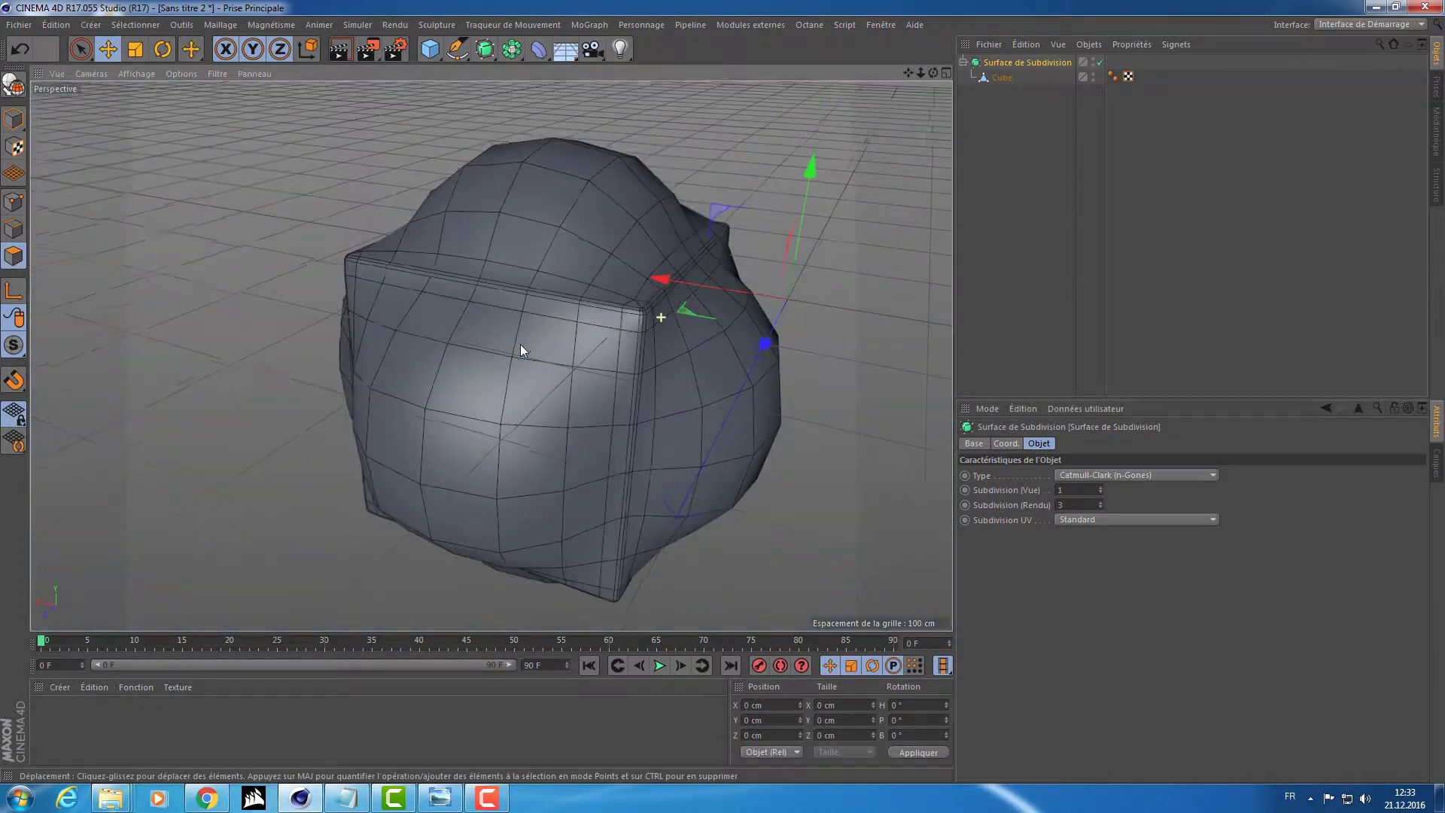
Toggle the Subdivision Surface off and on to compare the base cage with the lightly smoothed mesh
{"action": "left_click_drag", "start_coordinate": [521, 344], "coordinate": [656, 254], "text": "alt"}
{"action": "key", "text": "q"}
{"action": "key", "text": "q"}
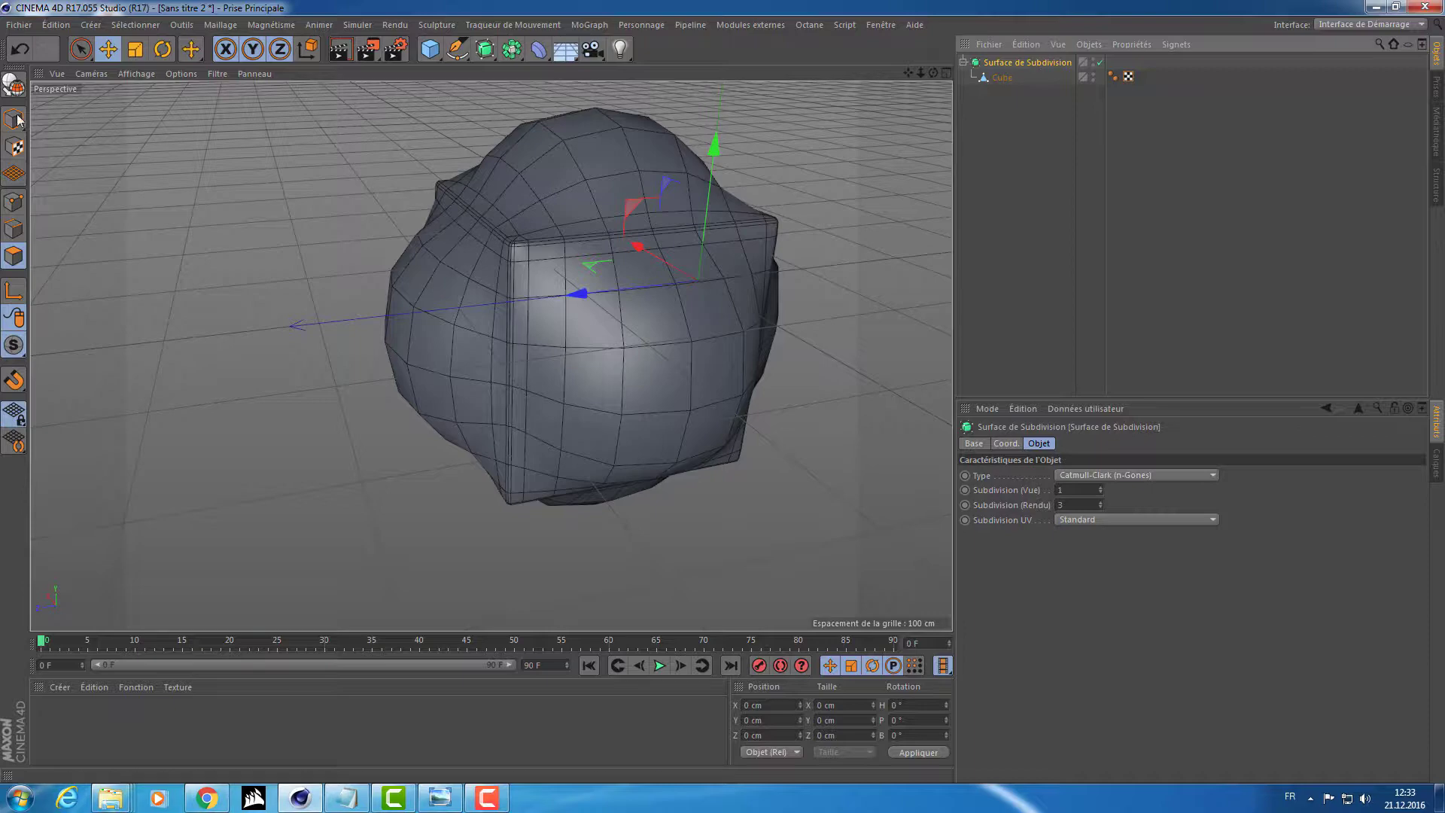
{"action": "left_click_drag", "start_coordinate": [562, 232], "coordinate": [608, 237], "text": "alt"}
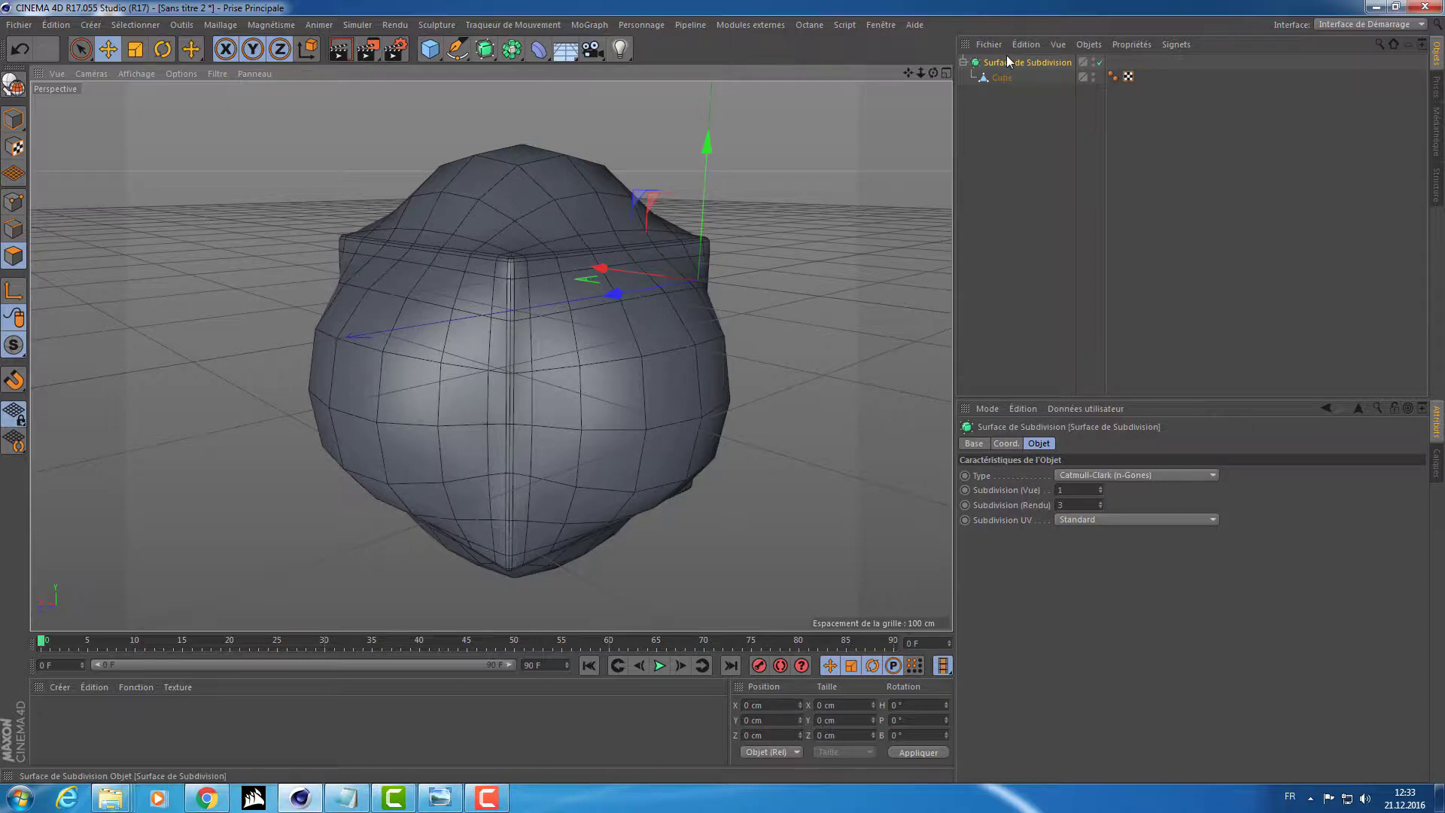
{"action": "left_click", "coordinate": [1099, 62]}
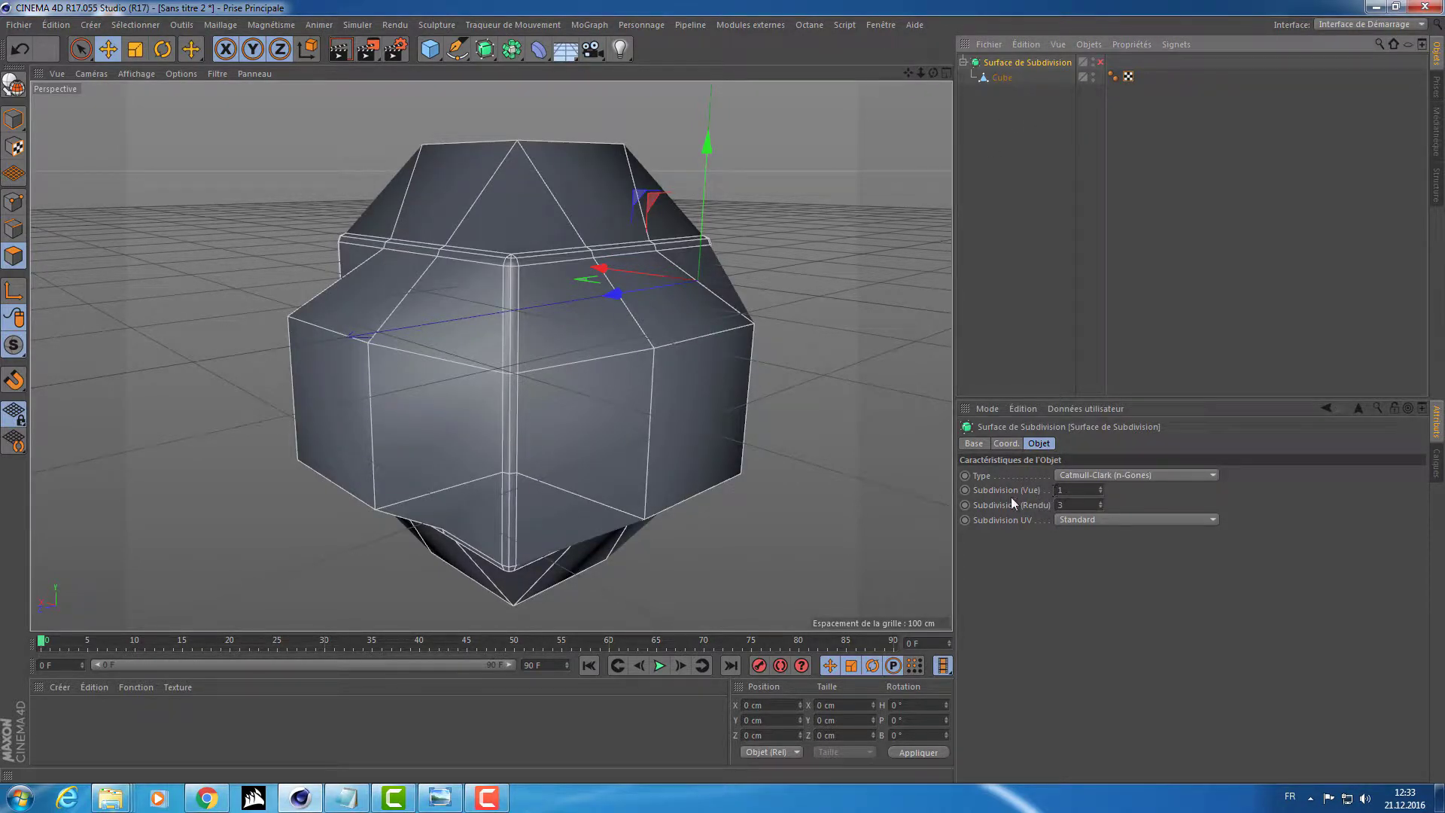
{"action": "key", "text": "q"}
Set the render subdivision to 1 and make the Subdivision Surface editable
{"action": "left_click", "coordinate": [1098, 506]}
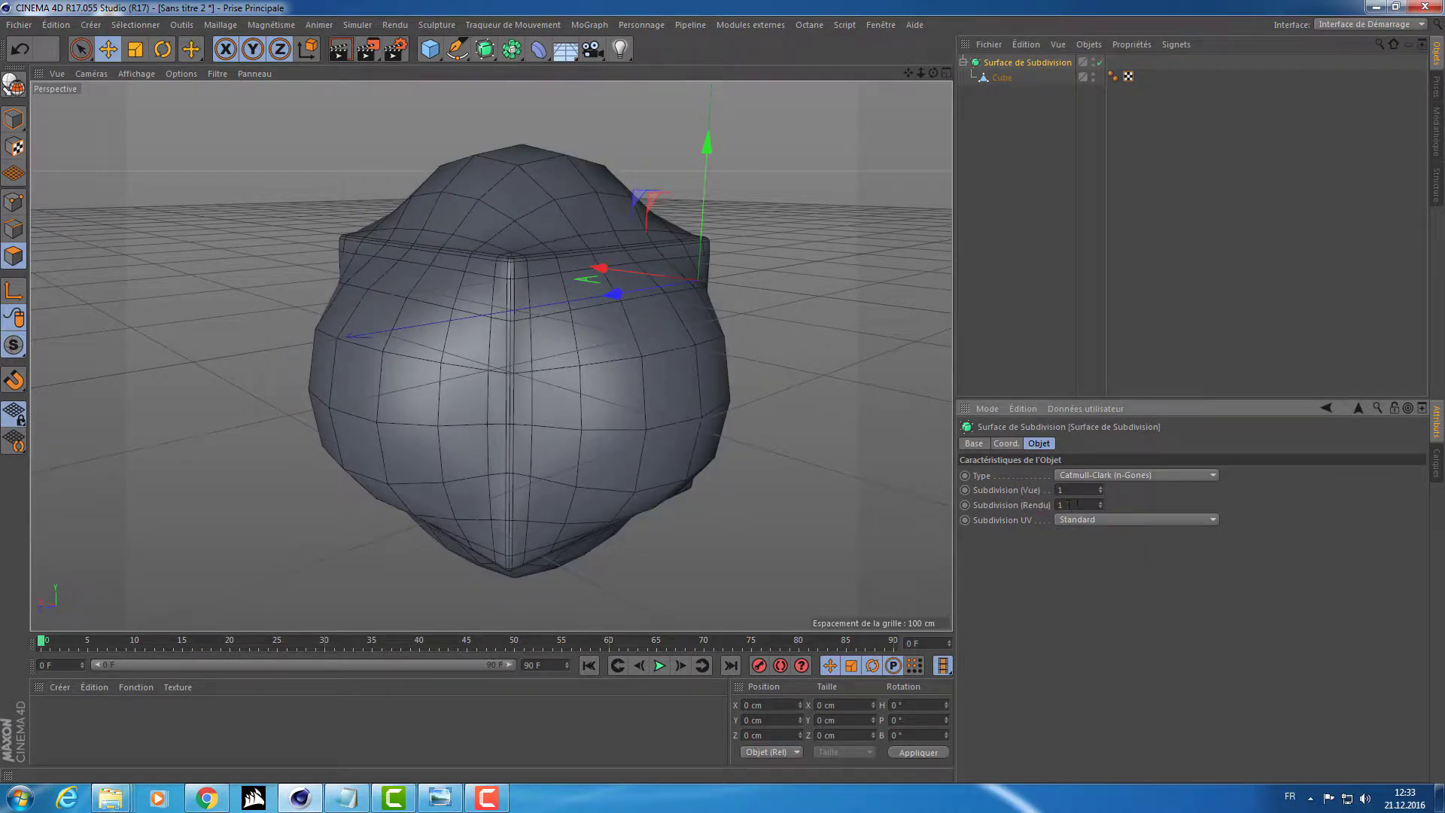
{"action": "left_click", "coordinate": [1015, 61]}
{"action": "key", "text": "c"}
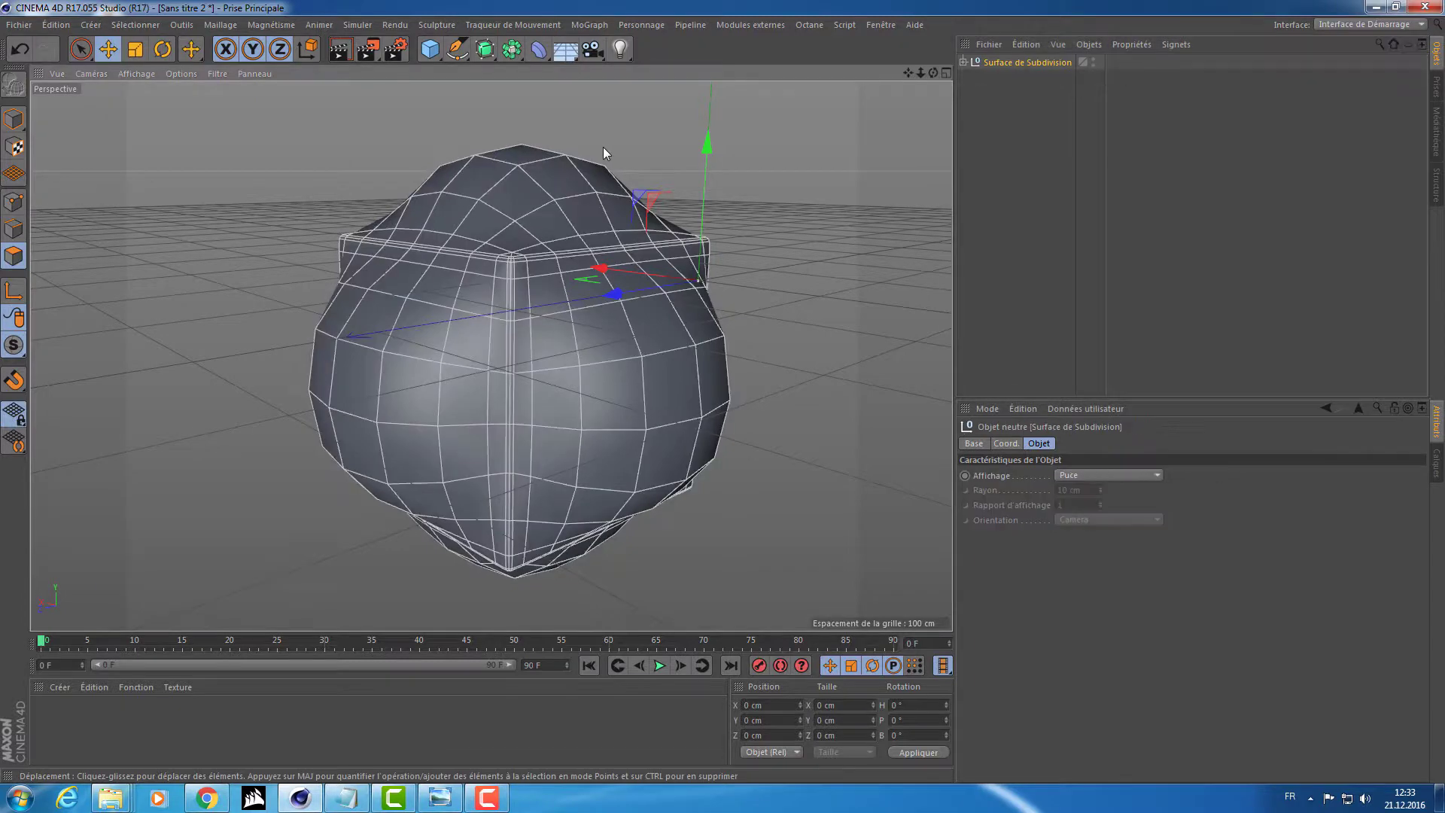
Expand the converted object's hierarchy, take the Cube mesh out of the null and keep it selected
{"action": "left_click_drag", "start_coordinate": [717, 120], "coordinate": [613, 146], "text": "alt"}
{"action": "left_click", "coordinate": [964, 63]}
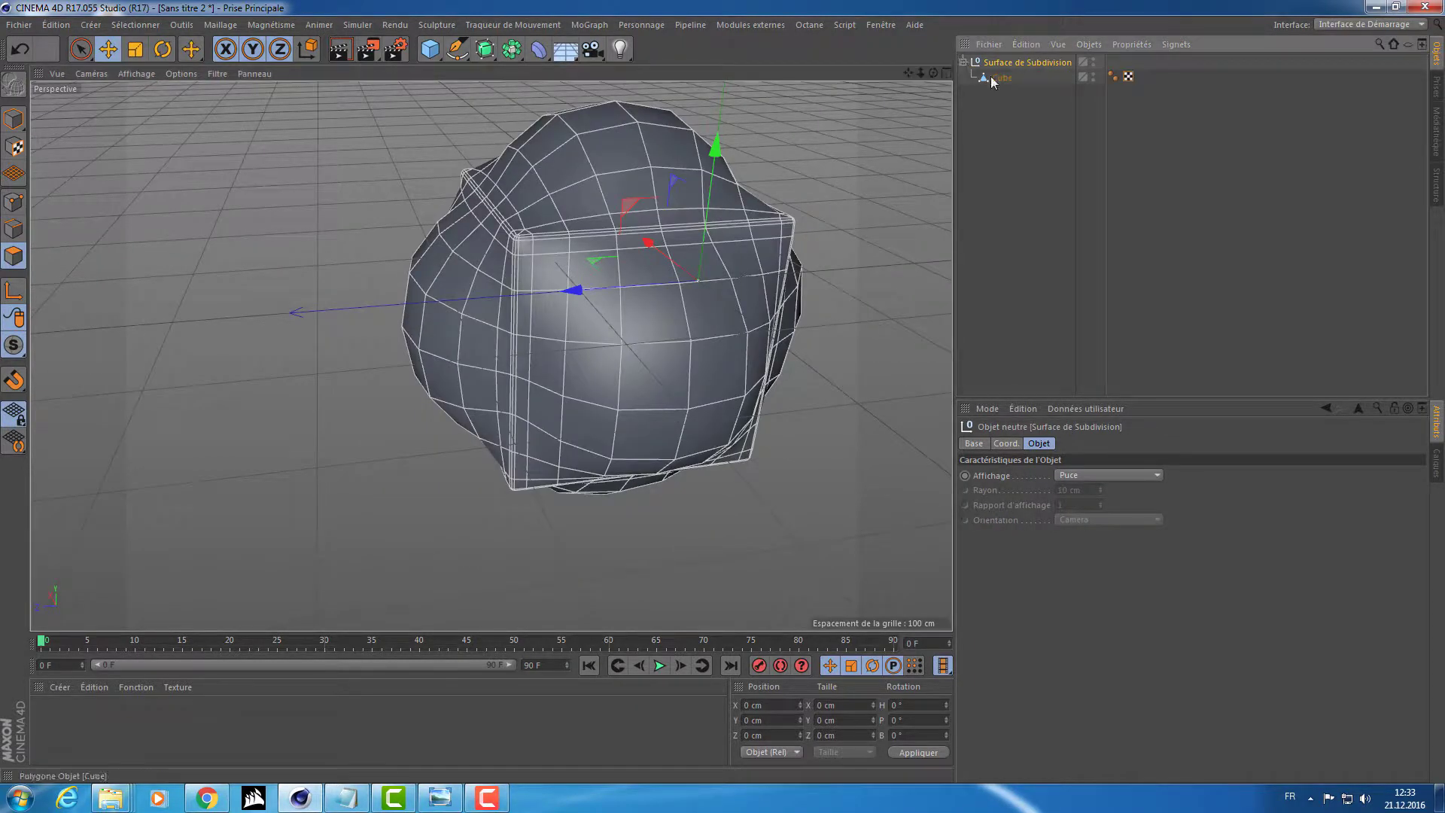
{"action": "left_click", "coordinate": [991, 77]}
{"action": "left_click_drag", "start_coordinate": [760, 162], "coordinate": [467, 346], "text": "alt"}
Try moving one polygon of the bulging side face about 37 cm outward along Z and undo the move
{"action": "left_click", "coordinate": [423, 384]}
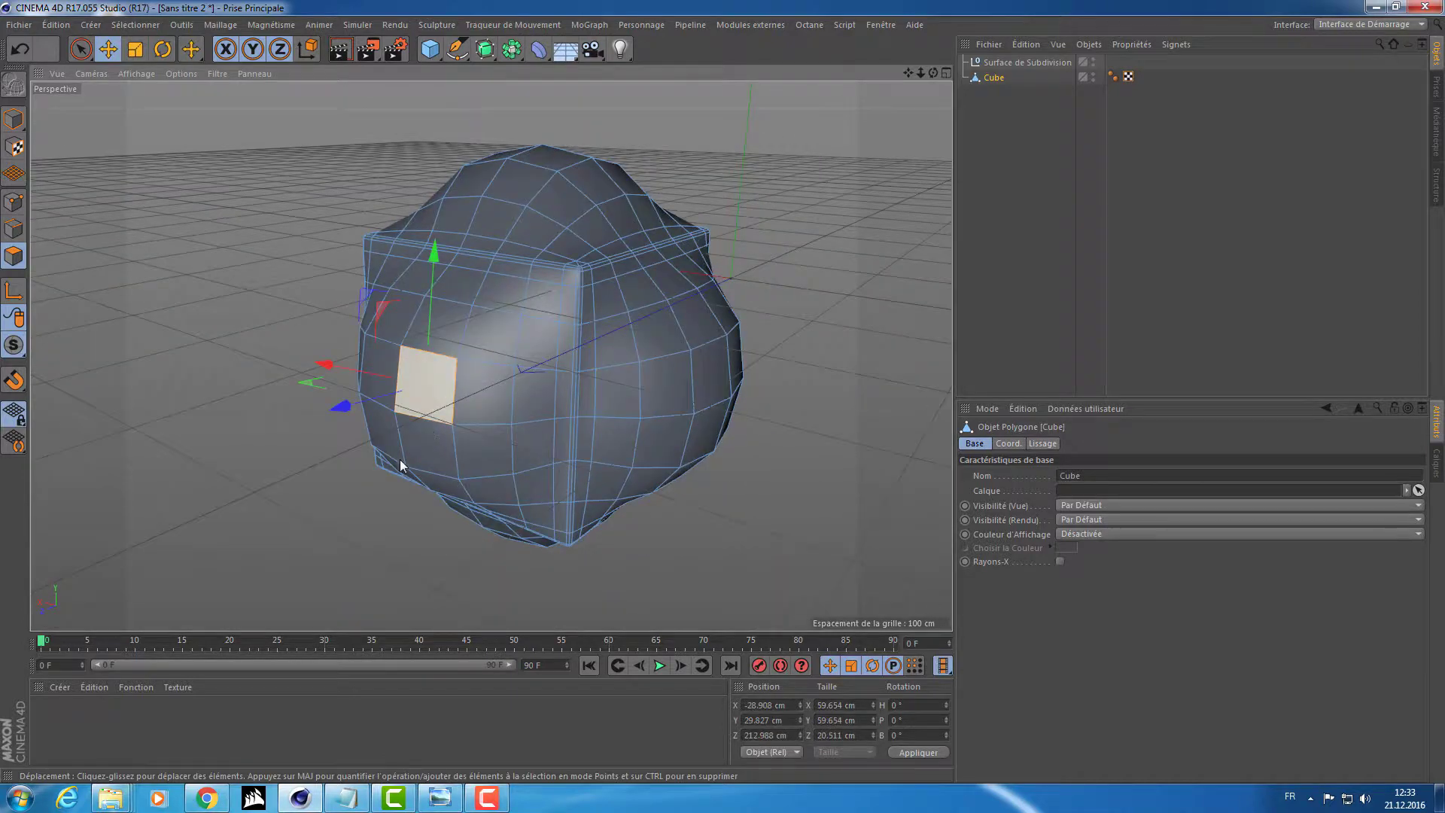
{"action": "left_click_drag", "start_coordinate": [350, 402], "coordinate": [318, 410]}
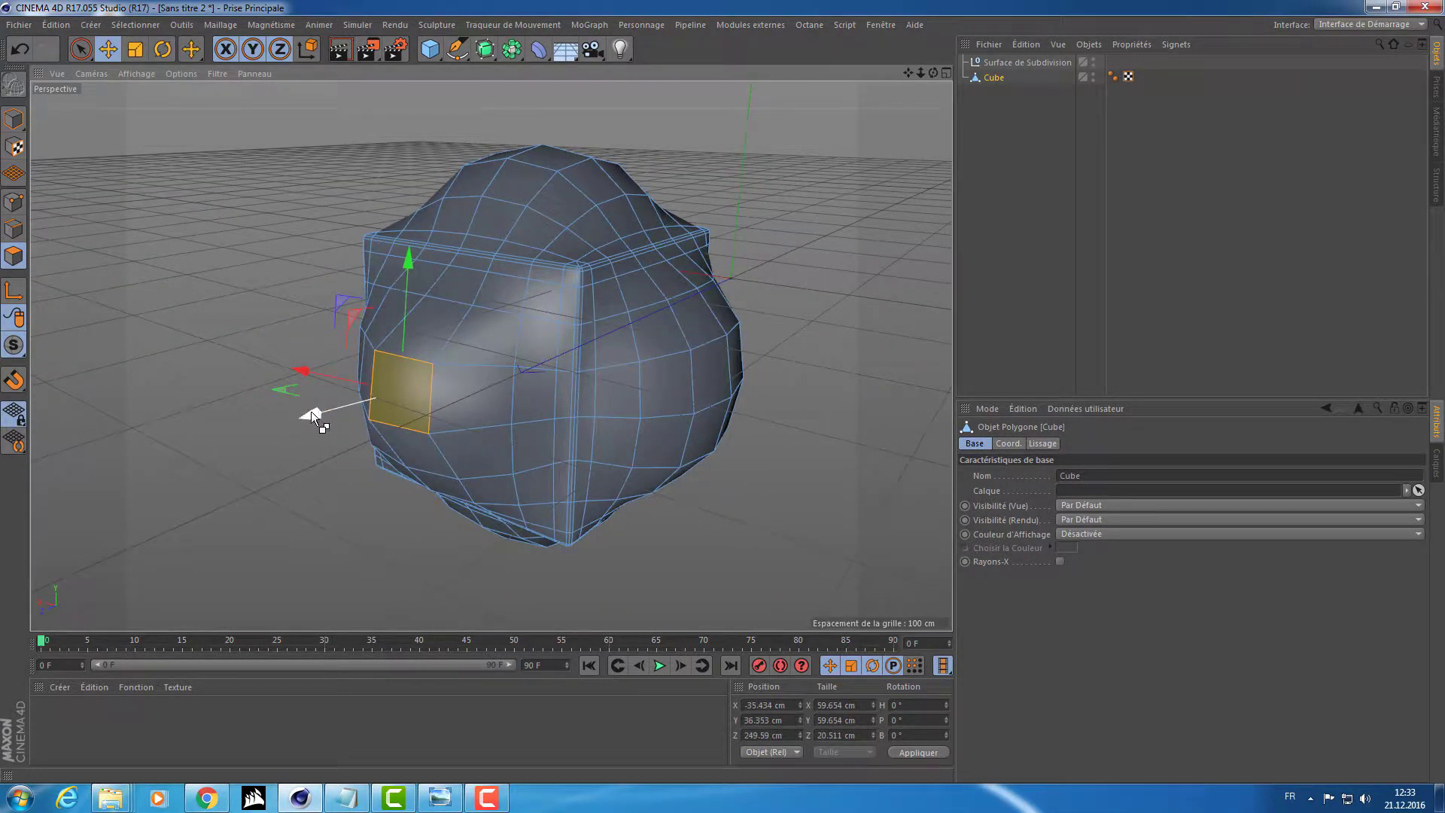
{"action": "key", "text": "ctrl+z"}
{"action": "left_click_drag", "start_coordinate": [301, 344], "coordinate": [324, 363], "text": "alt"}
{"action": "scroll", "coordinate": [209, 407], "scroll_direction": "up", "scroll_amount": 4}
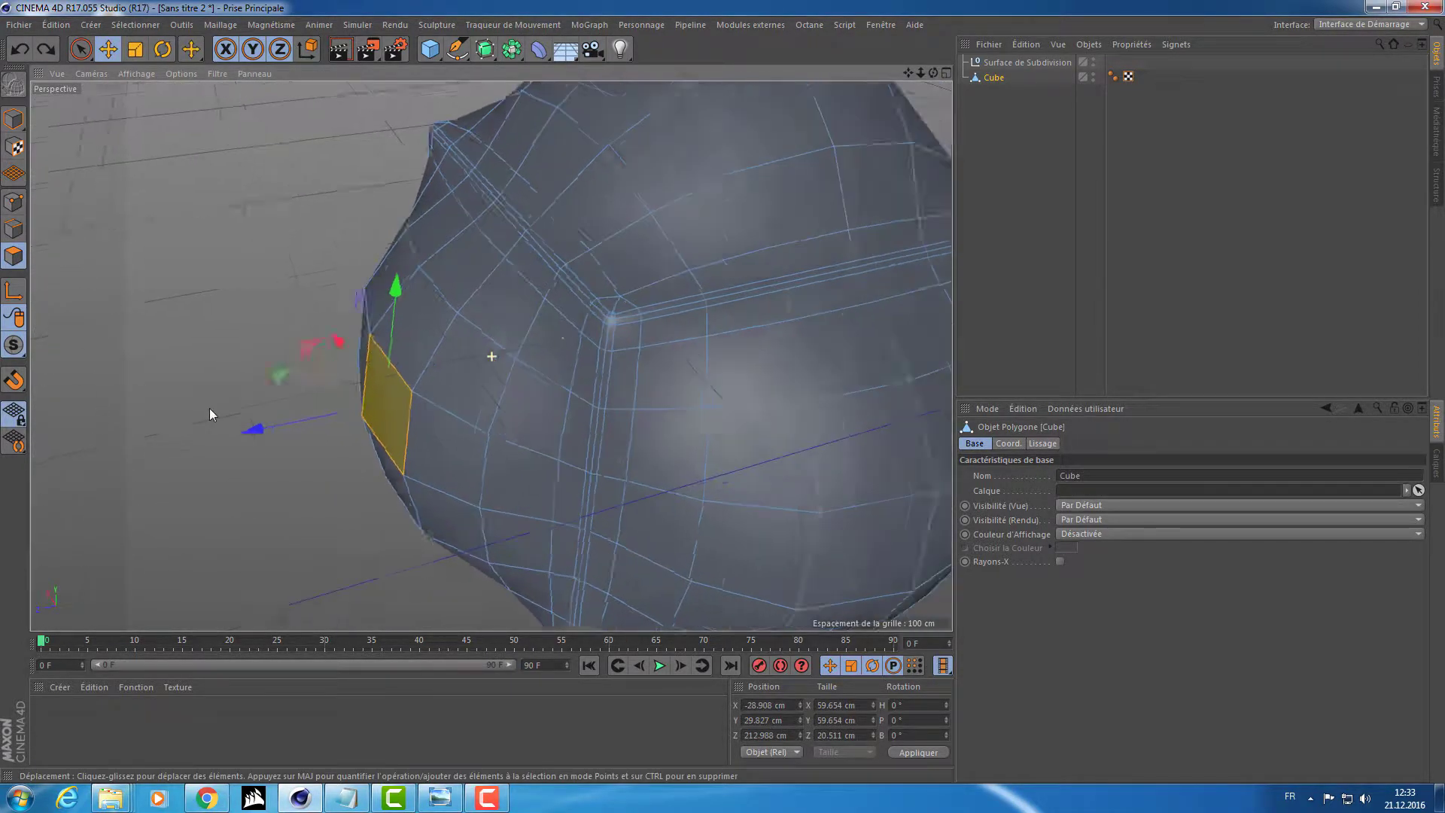
{"action": "left_click_drag", "start_coordinate": [209, 408], "coordinate": [332, 357], "text": "alt"}
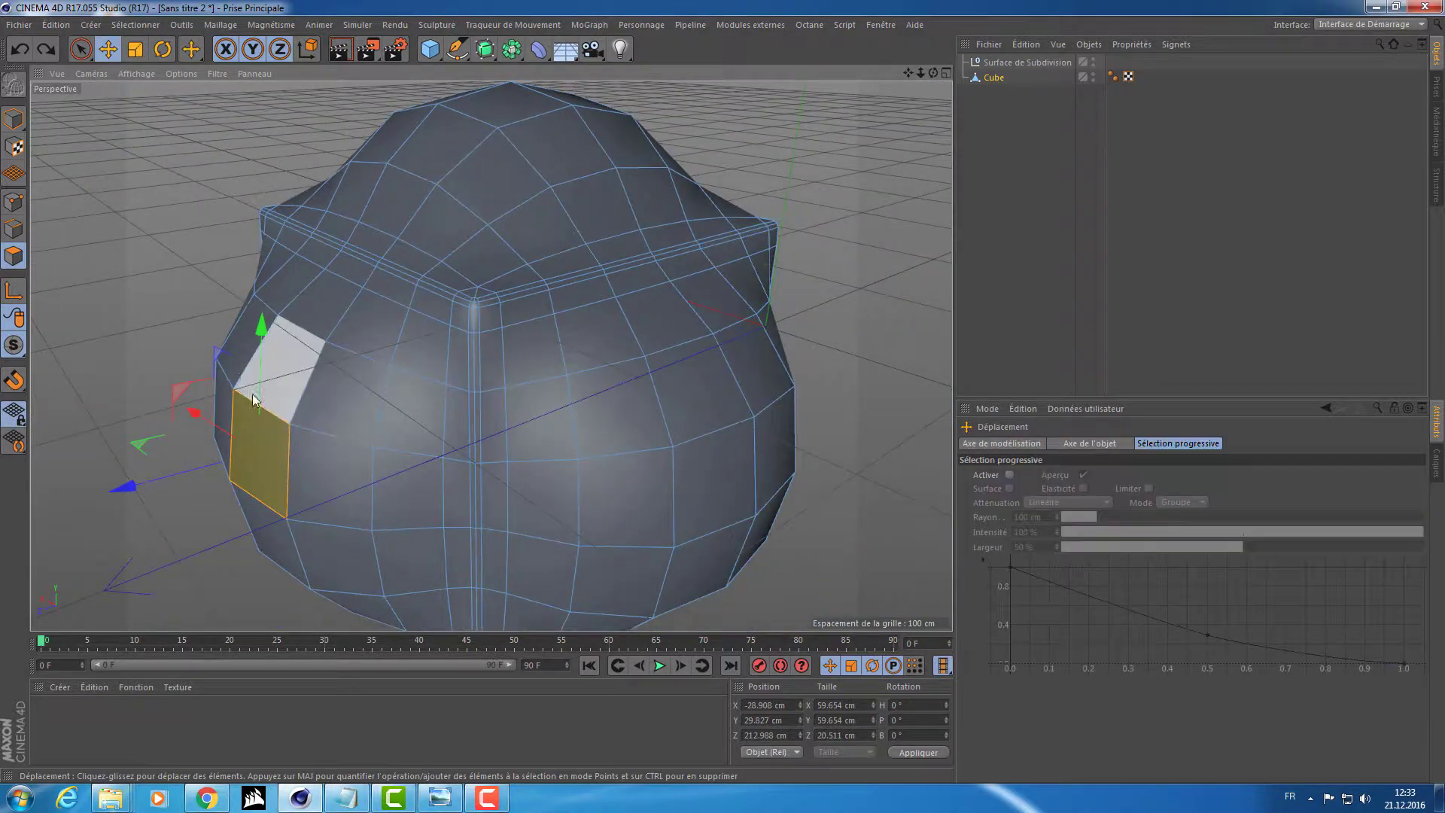
Clear the polygon selection, switch to Model mode and select the whole Cube mesh to examine its shape
{"action": "left_click", "coordinate": [1140, 178]}
{"action": "left_click", "coordinate": [13, 119]}
{"action": "left_click_drag", "start_coordinate": [451, 328], "coordinate": [505, 312], "text": "alt"}
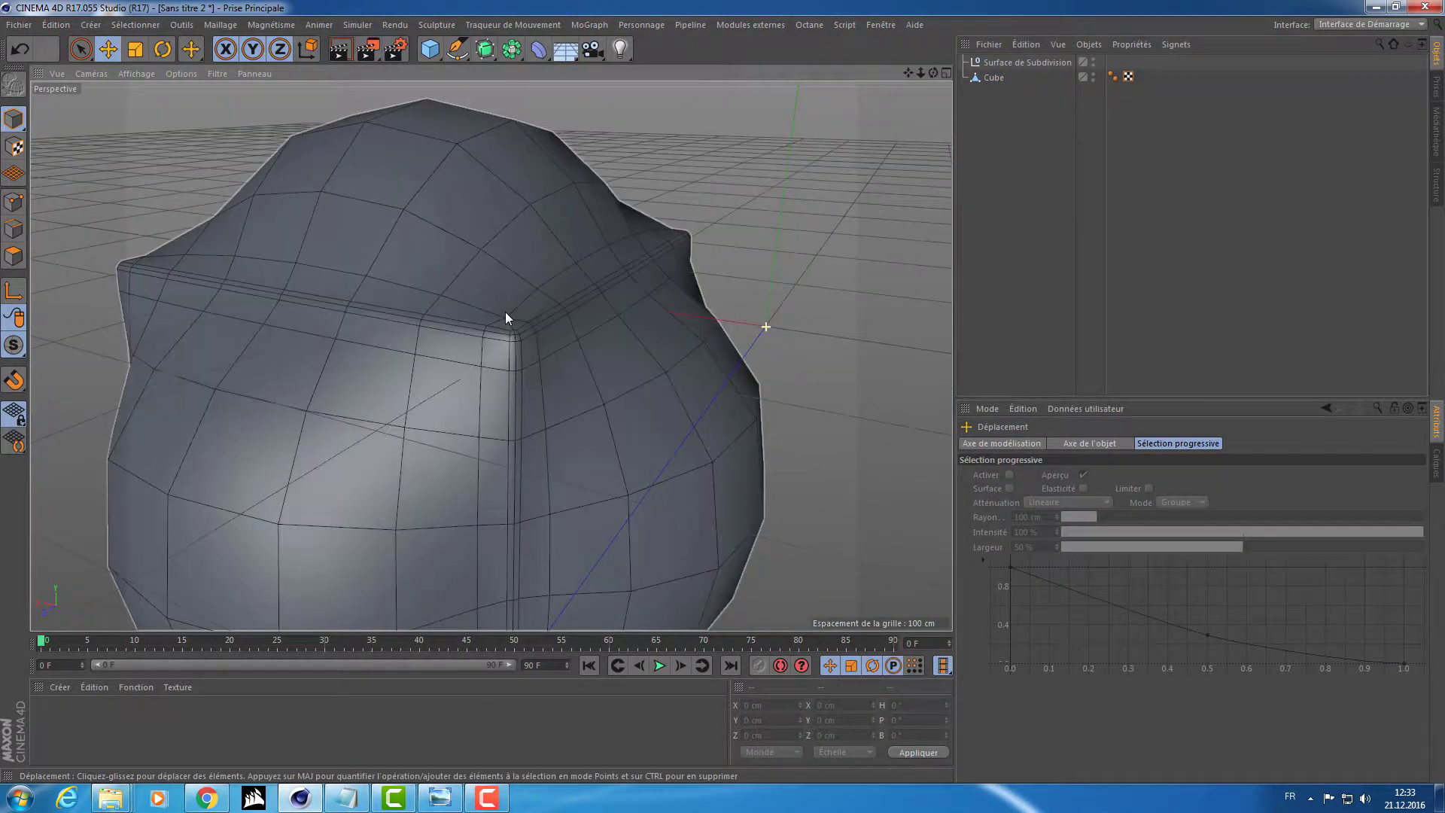
{"action": "left_click", "coordinate": [558, 381]}
{"action": "left_click_drag", "start_coordinate": [559, 380], "coordinate": [617, 284], "text": "alt"}
{"action": "scroll", "coordinate": [617, 285], "scroll_direction": "down", "scroll_amount": 5}
{"action": "left_click_drag", "start_coordinate": [514, 310], "coordinate": [444, 310], "text": "alt"}
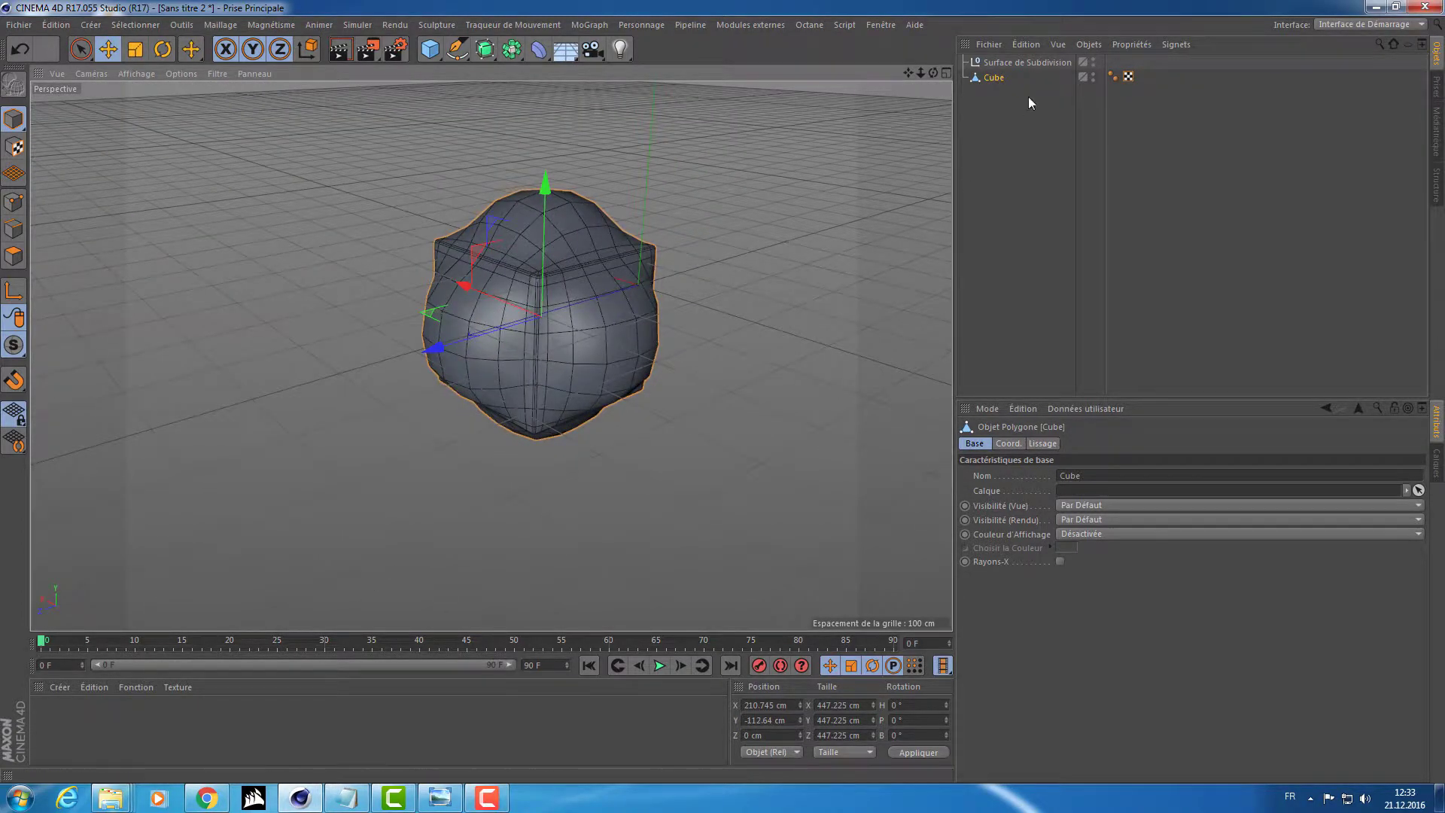
Add a new Subdivision Surface and look through its basic, coordinate and object properties
{"action": "left_click", "coordinate": [484, 49]}
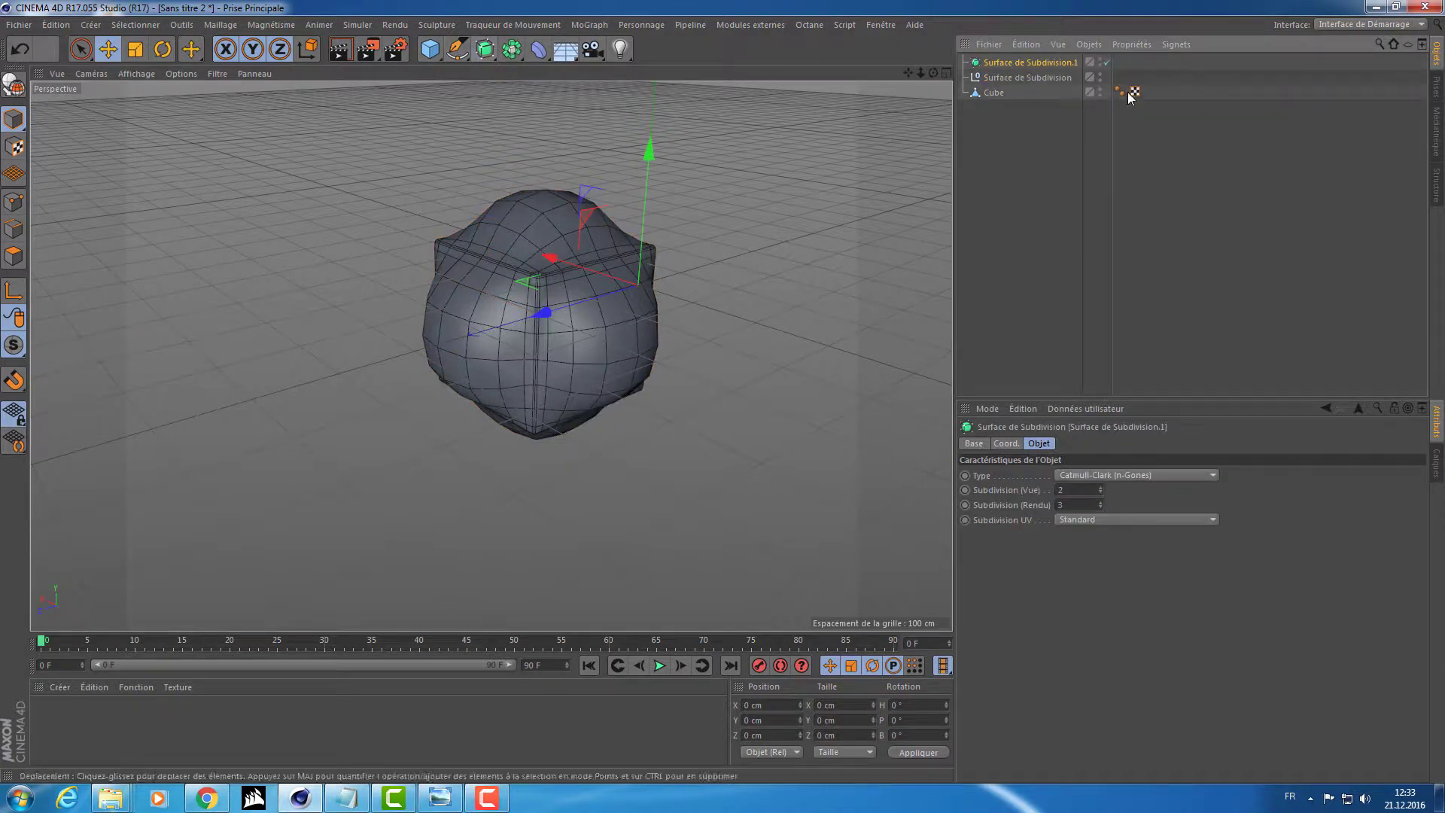
{"action": "left_click", "coordinate": [1006, 444]}
{"action": "left_click", "coordinate": [985, 443]}
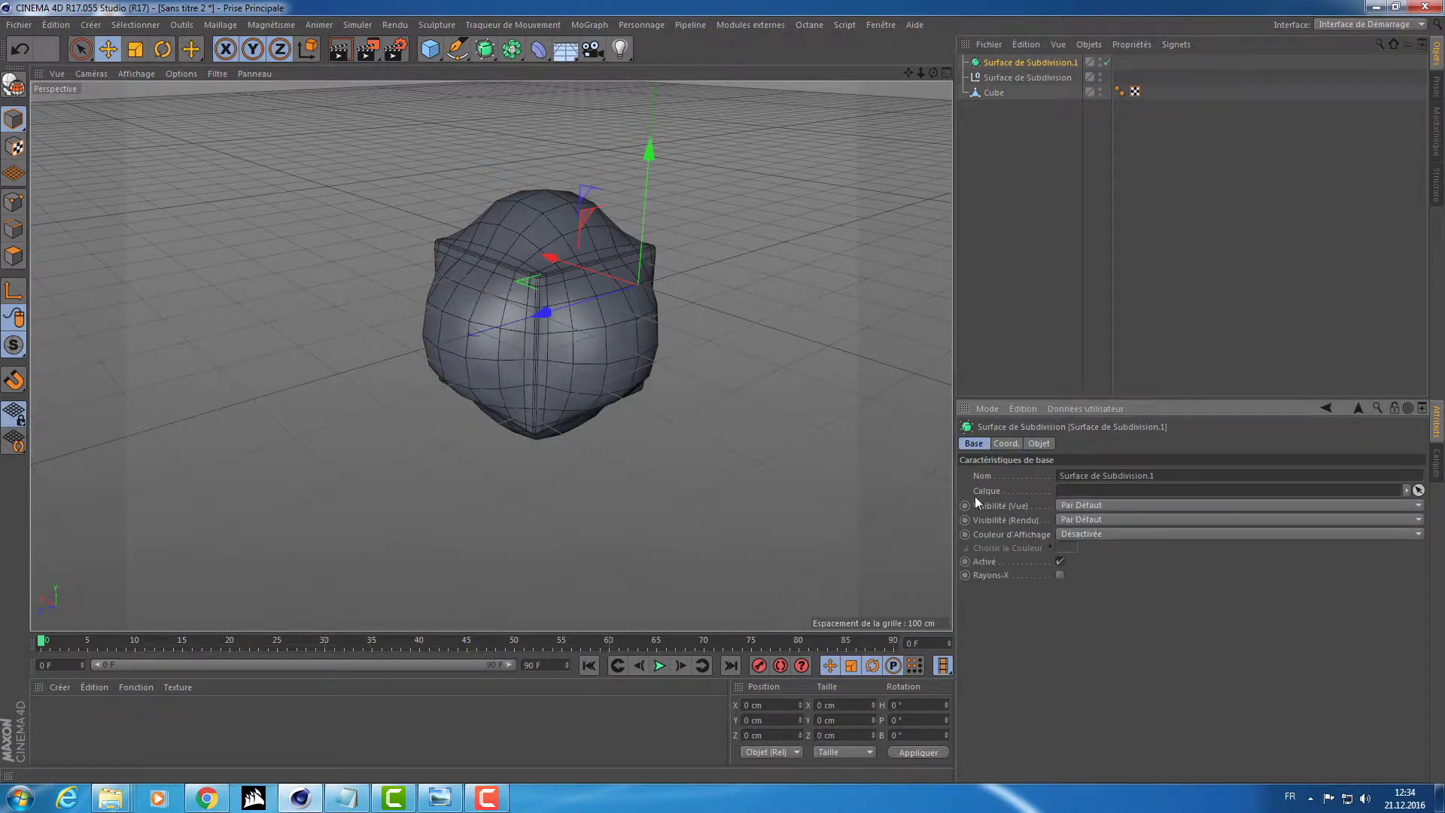
{"action": "left_click", "coordinate": [1004, 445]}
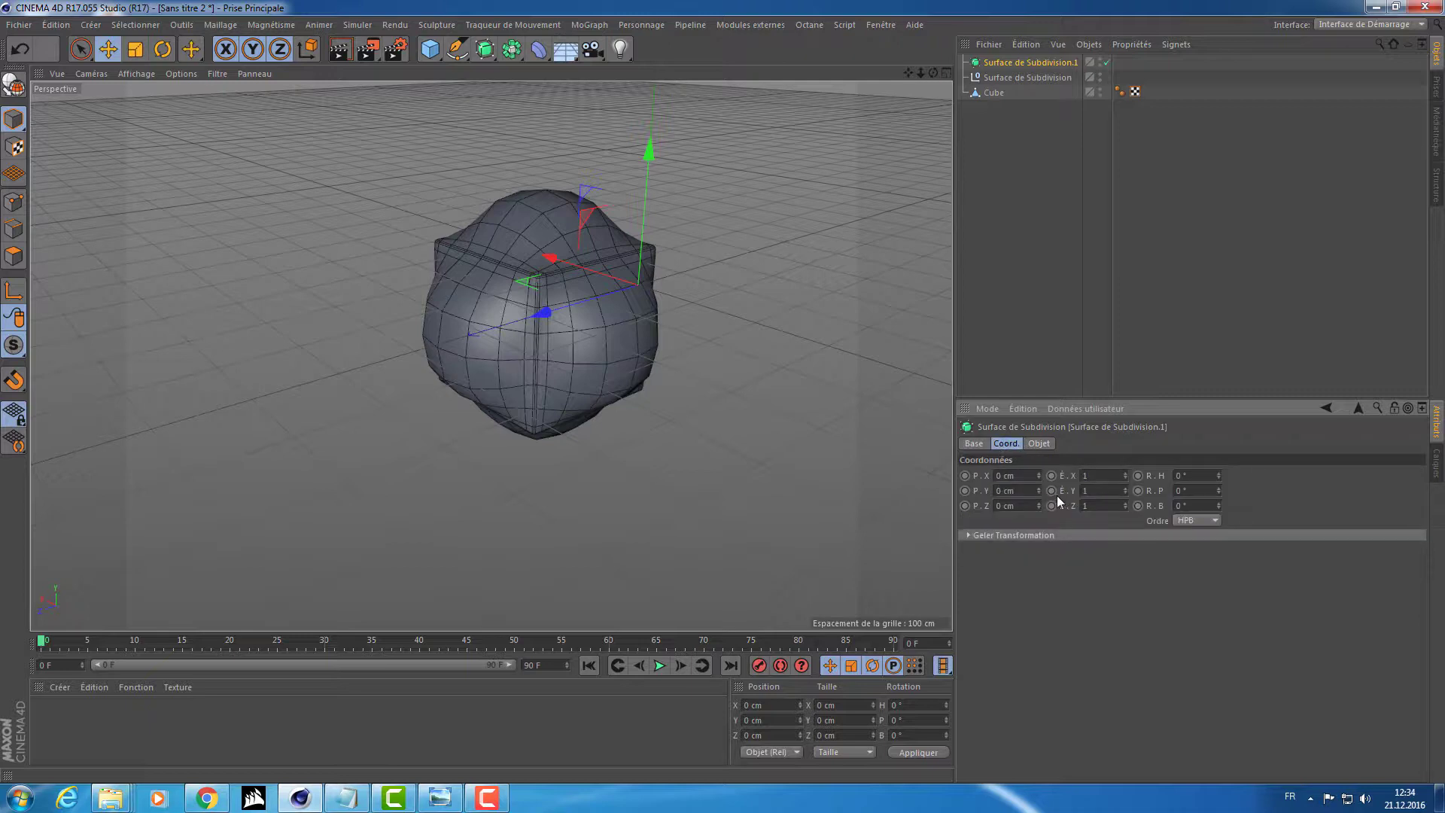
{"action": "left_click", "coordinate": [1077, 476]}
{"action": "left_click", "coordinate": [1039, 443]}
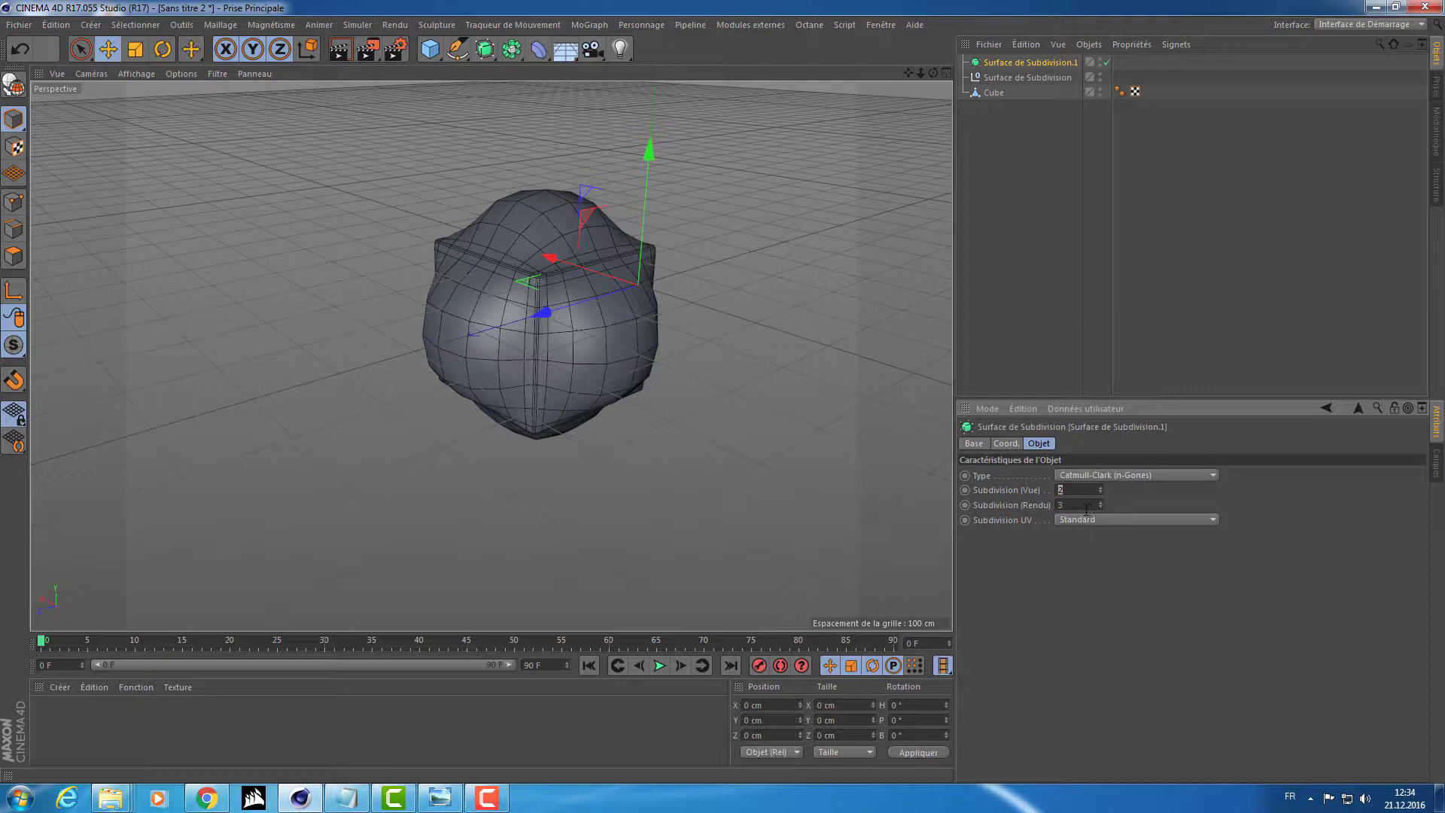
Delete all objects in the scene and create a new cube as the child of a Subdivision Surface
{"action": "left_click_drag", "start_coordinate": [1020, 255], "coordinate": [988, 47]}
{"action": "key", "text": "Delete"}
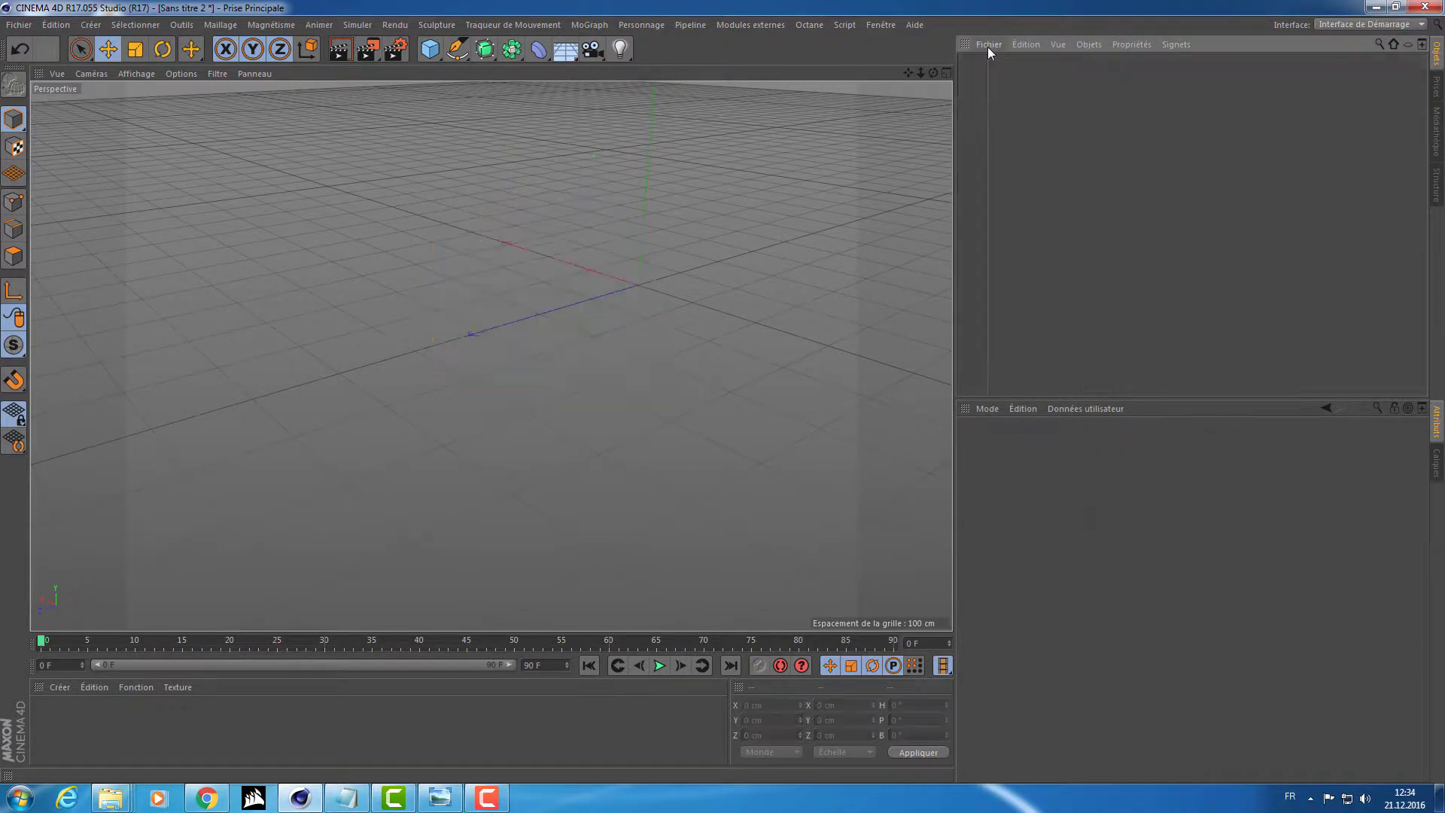
{"action": "left_click", "coordinate": [429, 49]}
{"action": "left_click", "coordinate": [485, 49], "text": "alt"}
{"action": "left_click_drag", "start_coordinate": [992, 78], "coordinate": [1010, 62]}
{"action": "right_click_drag", "start_coordinate": [665, 235], "coordinate": [818, 227], "text": "alt"}
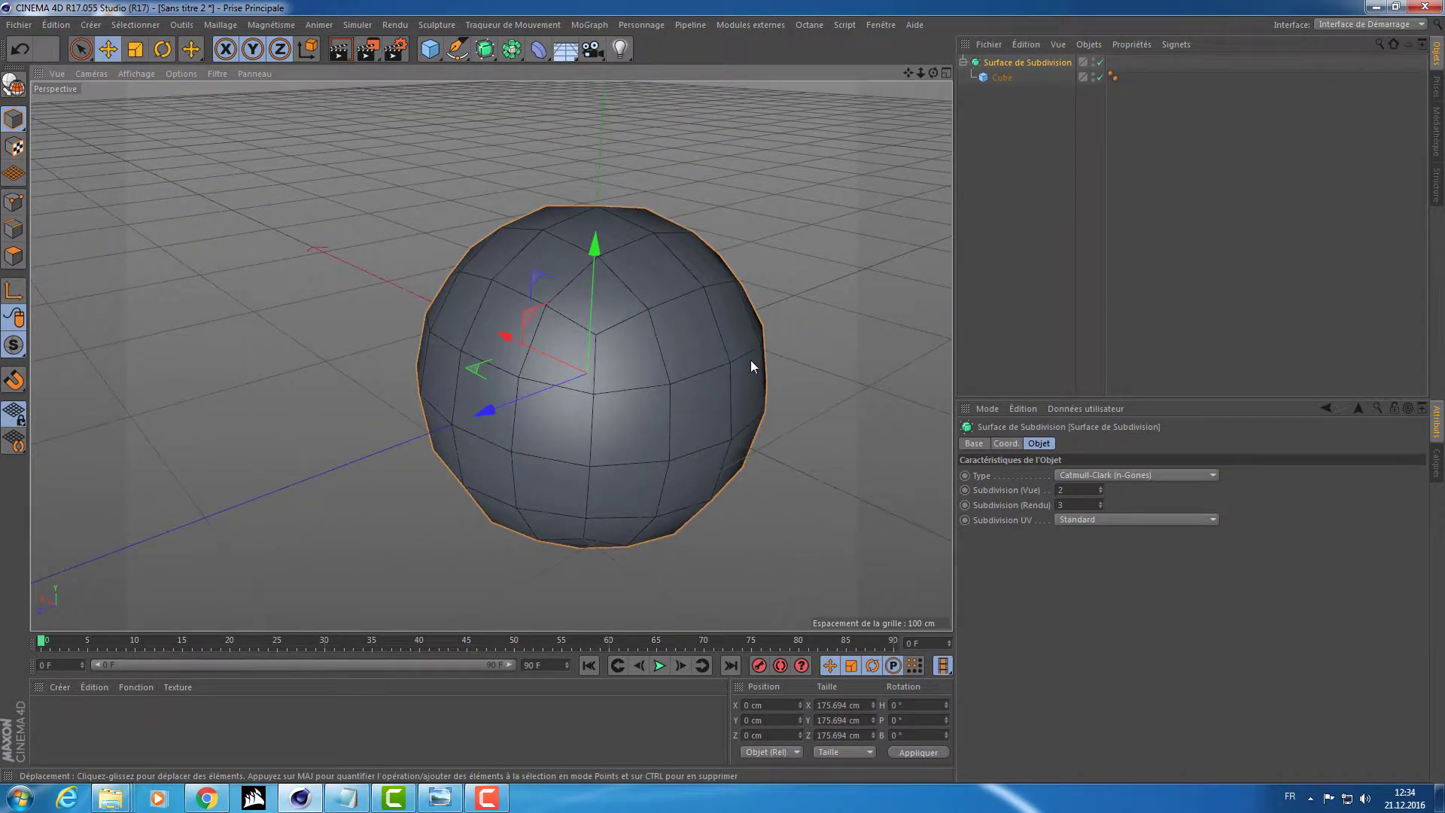
{"action": "middle_click", "coordinate": [751, 360]}
{"action": "middle_click", "coordinate": [435, 254]}
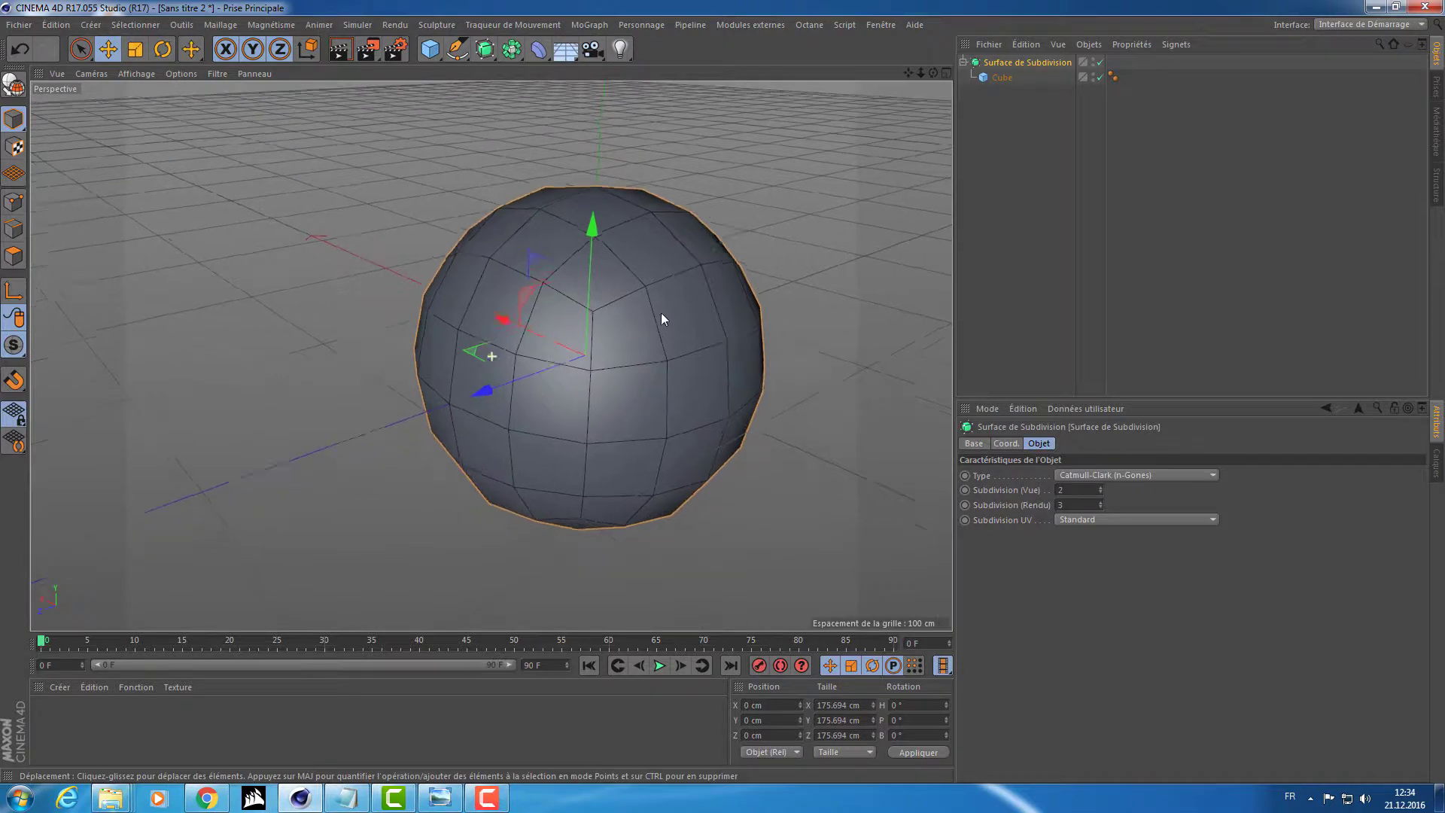
Compare the Catmull-Clark and Catmull-Clark (n-Gones) subdivision types on the smoothed cube, leaving the type at Catmull-Clark
{"action": "left_click", "coordinate": [1085, 475]}
{"action": "left_click", "coordinate": [1082, 475]}
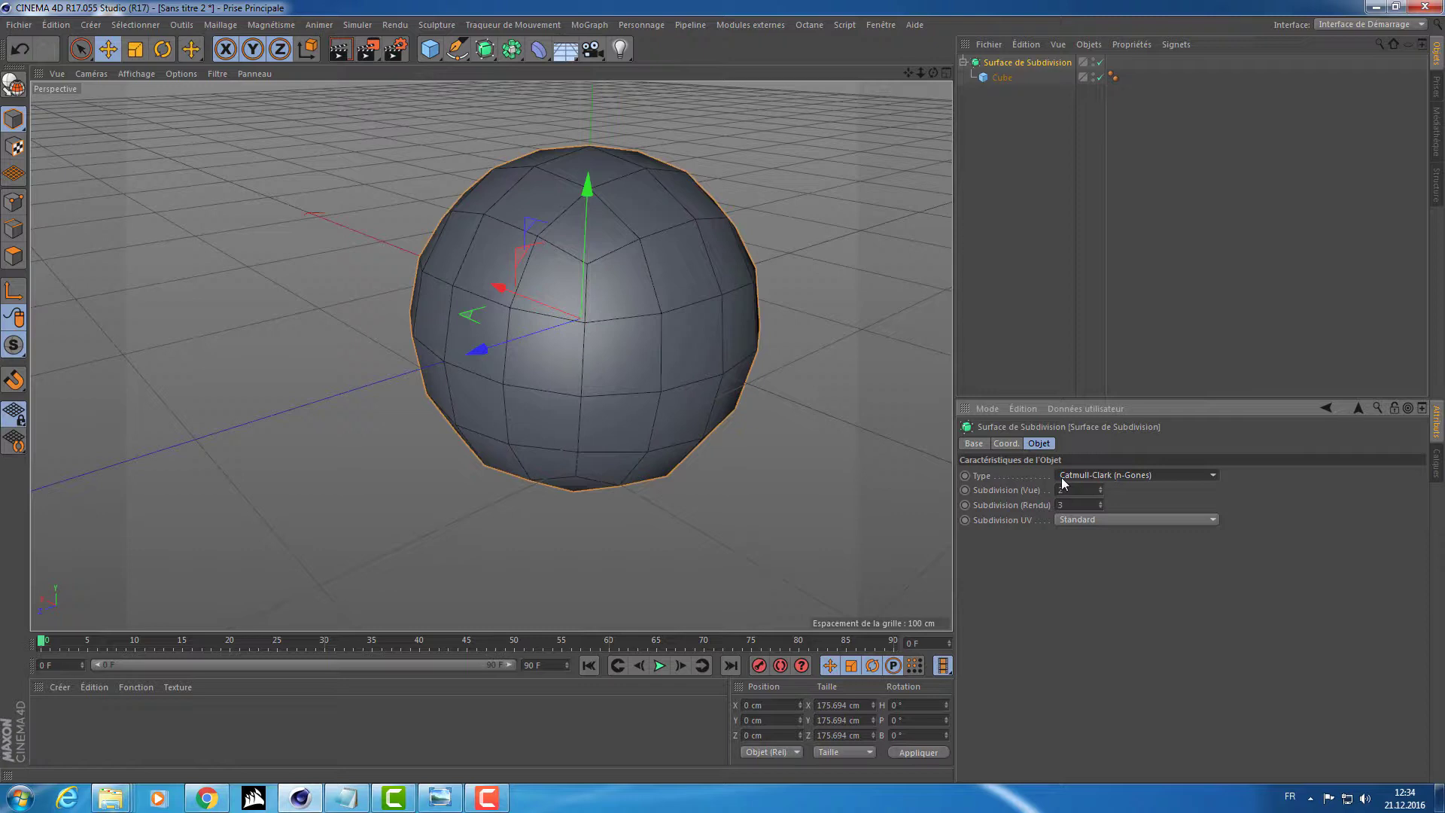
{"action": "left_click", "coordinate": [1150, 475]}
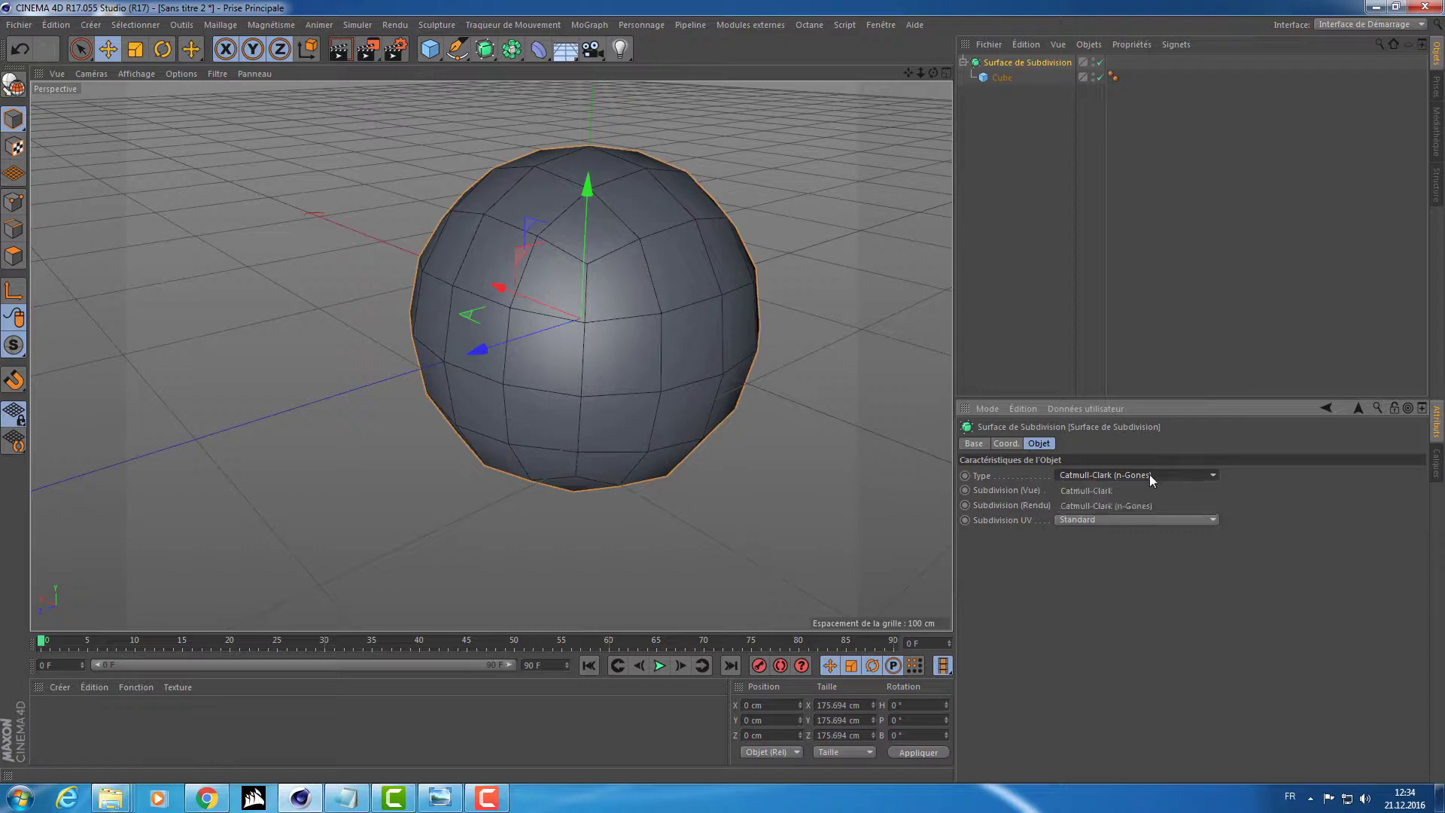
{"action": "left_click", "coordinate": [1096, 493]}
{"action": "mouse_move", "coordinate": [706, 327]}
{"action": "left_mouse_down", "text": "alt"}
{"action": "mouse_move", "coordinate": [729, 357]}
{"action": "mouse_move", "coordinate": [706, 414]}
{"action": "mouse_move", "coordinate": [698, 349]}
{"action": "left_mouse_up", "text": "alt"}
{"action": "scroll", "coordinate": [699, 351], "scroll_direction": "up", "scroll_amount": 3}
{"action": "middle_click_drag", "start_coordinate": [733, 378], "coordinate": [744, 458], "text": "alt"}
{"action": "left_click", "coordinate": [1103, 478]}
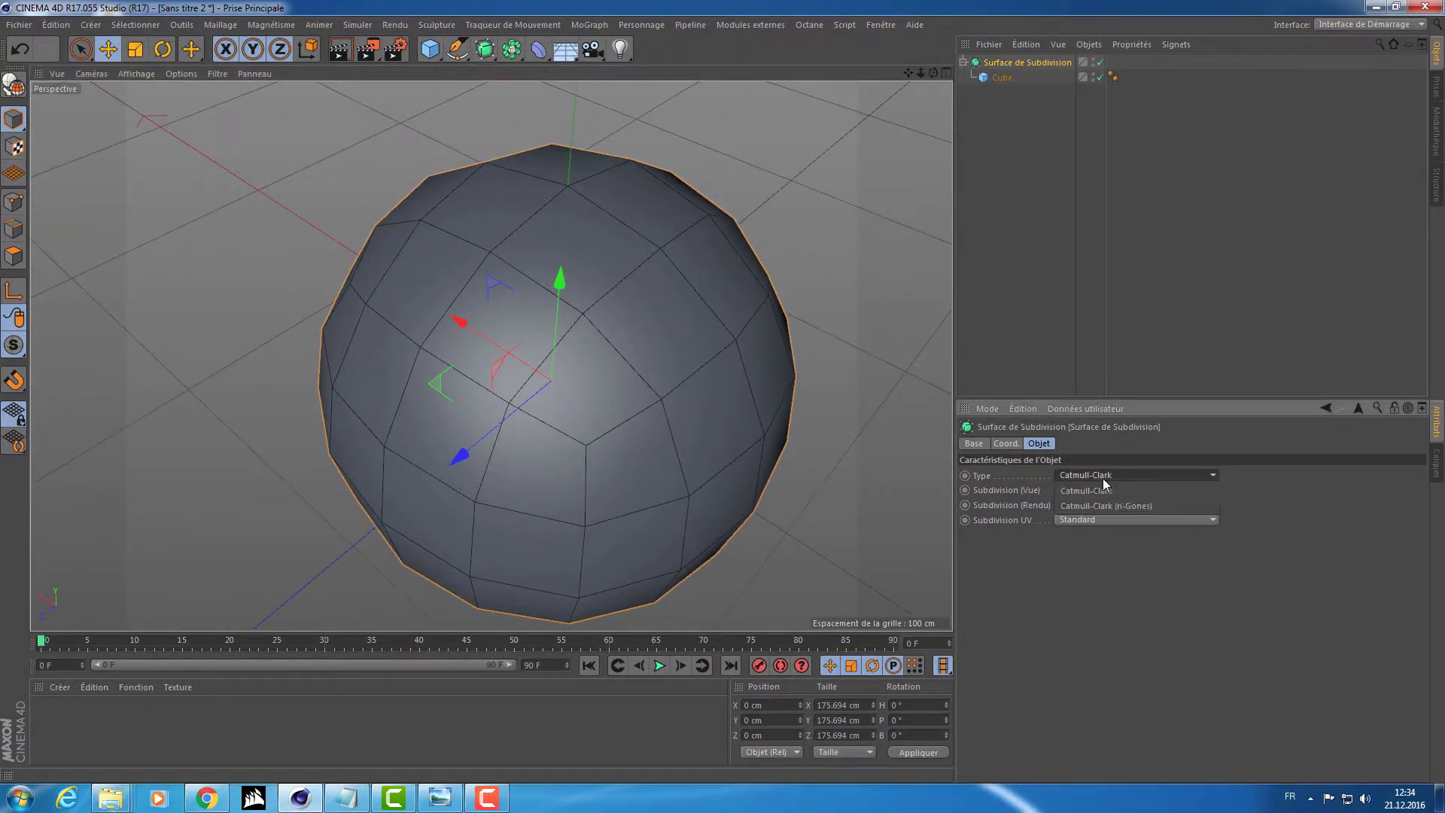
{"action": "left_click", "coordinate": [1093, 491]}
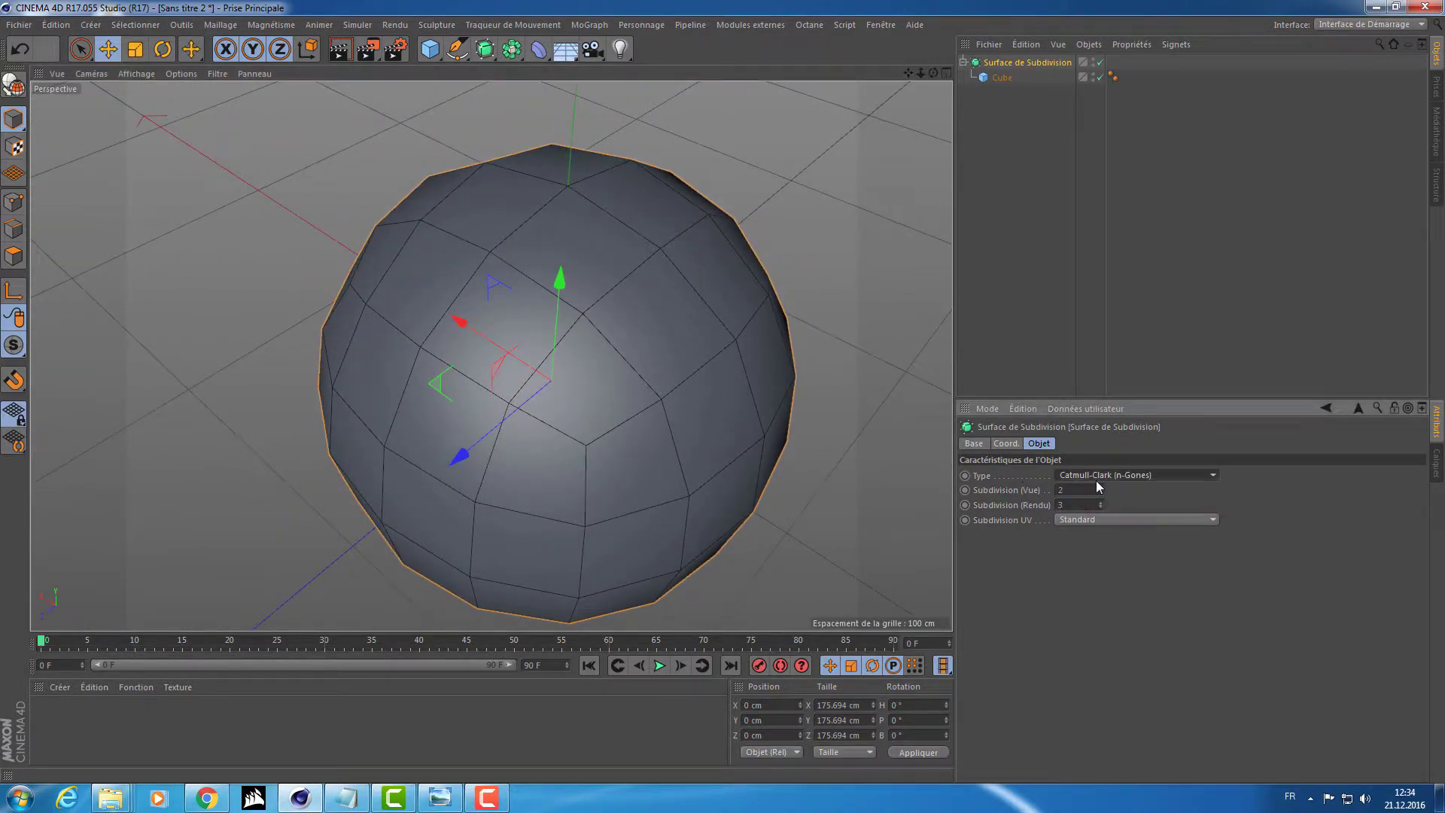
Try the Délimitation option for the Subdivision Surface's UV subdivision and restore it to Standard
{"action": "left_click", "coordinate": [1128, 519]}
{"action": "left_click", "coordinate": [1109, 549]}
{"action": "left_click", "coordinate": [1121, 523]}
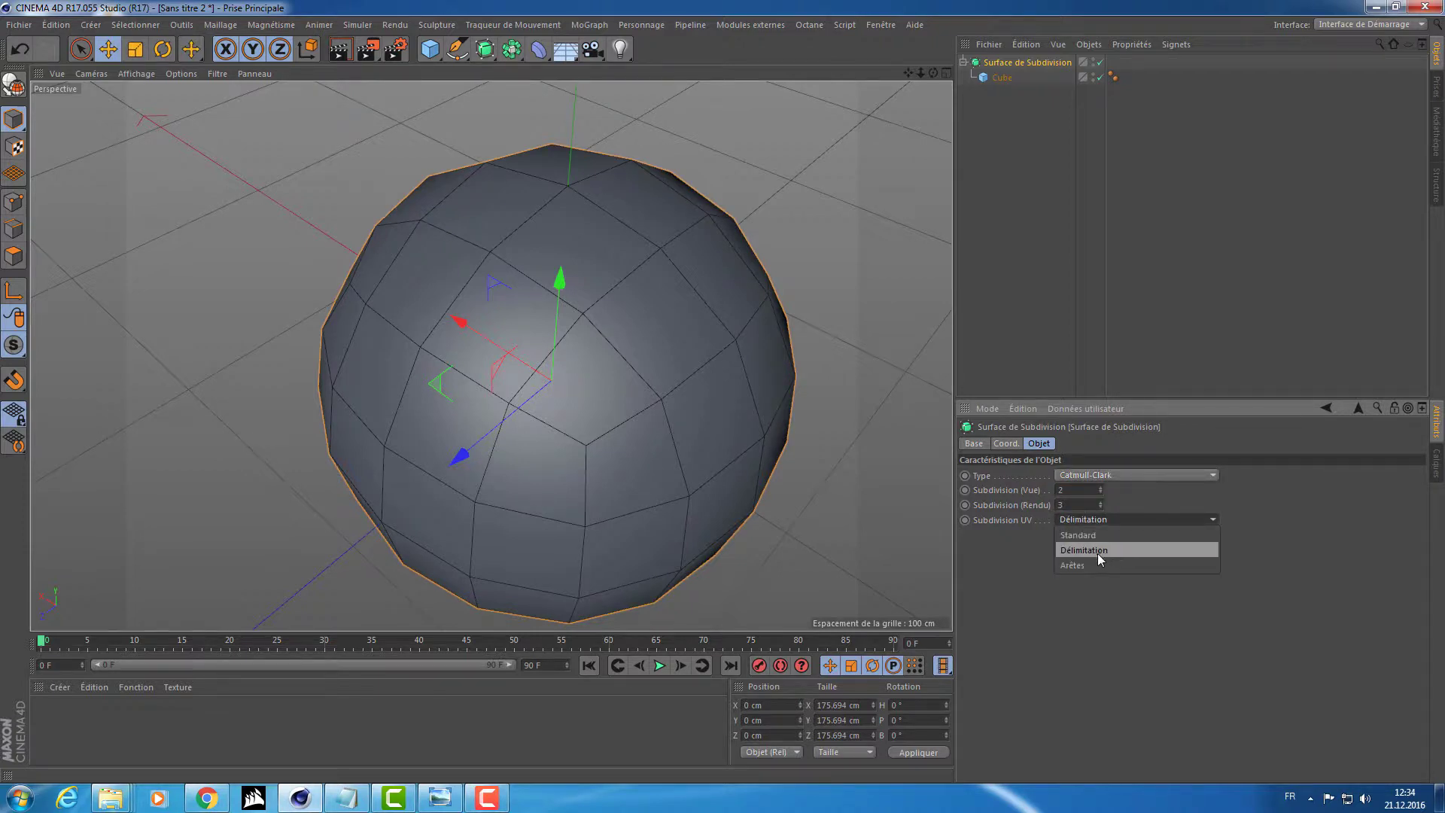
{"action": "left_click", "coordinate": [1095, 534]}
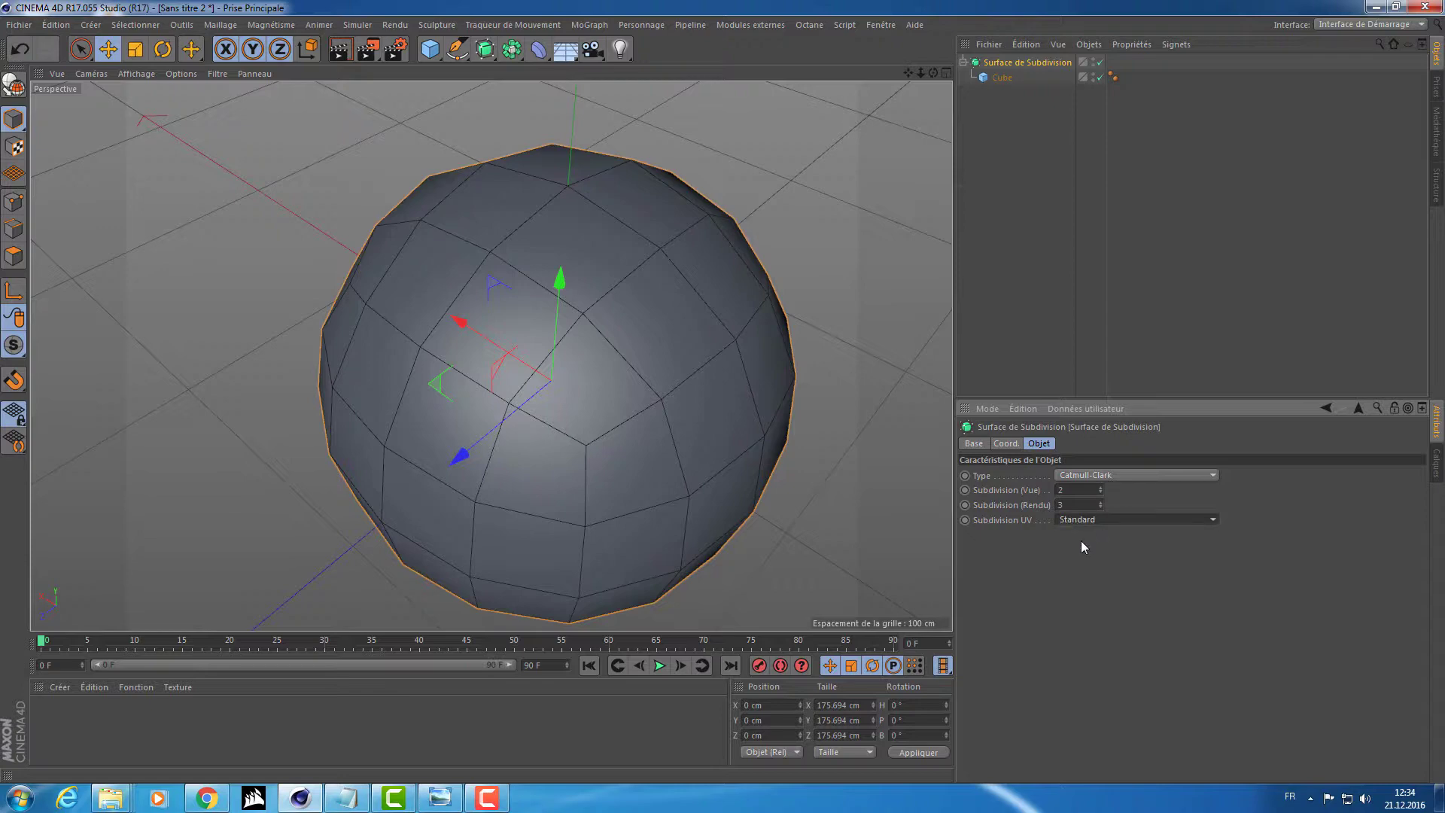
{"action": "left_click", "coordinate": [996, 521]}
Examine the smoothed cube from several angles and look through the available generator objects
{"action": "left_click_drag", "start_coordinate": [615, 419], "coordinate": [548, 349], "text": "alt"}
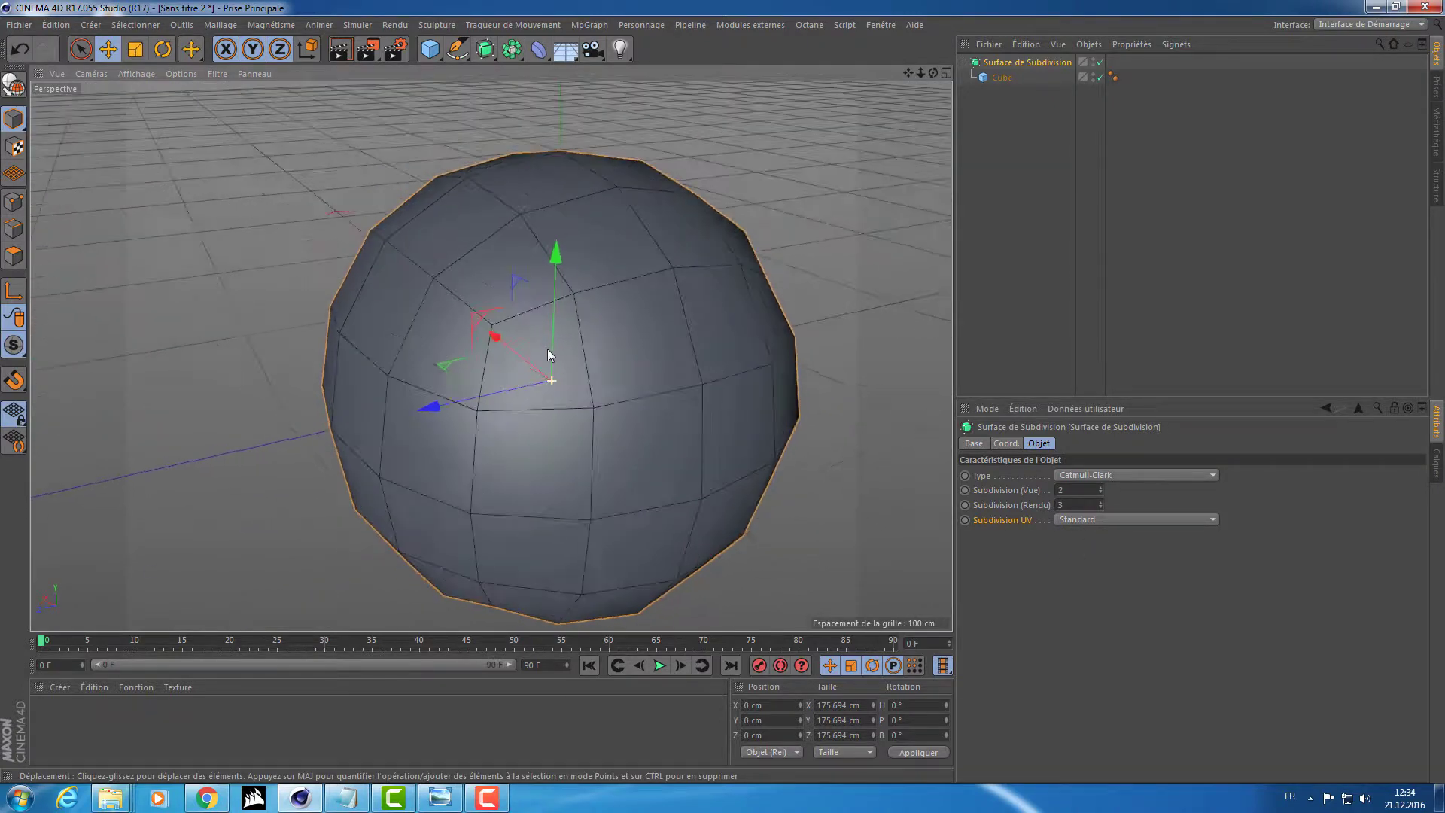
{"action": "scroll", "coordinate": [697, 373], "scroll_direction": "down", "scroll_amount": 3}
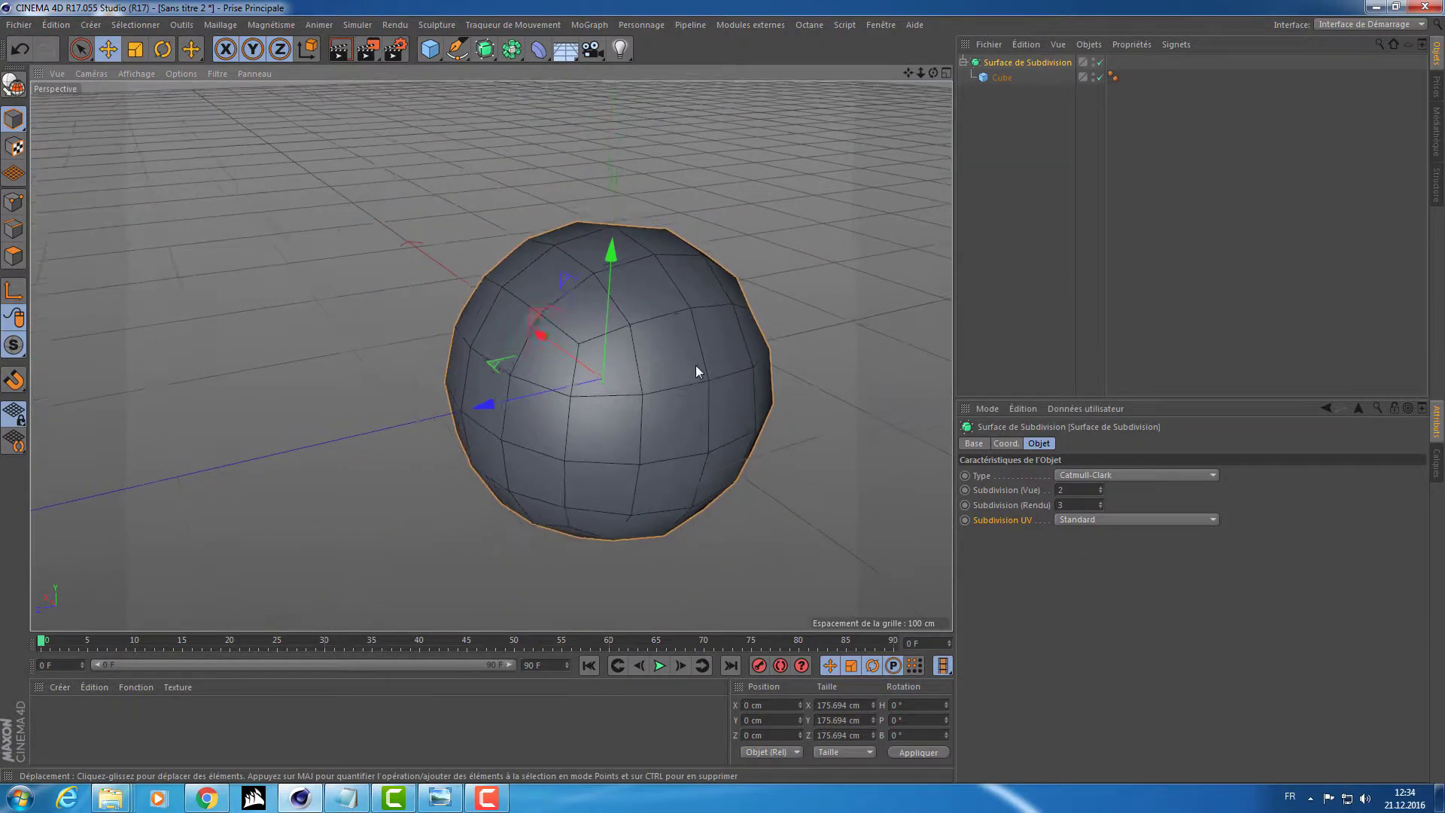
{"action": "left_click_drag", "start_coordinate": [696, 364], "coordinate": [794, 371], "text": "alt"}
{"action": "middle_click_drag", "start_coordinate": [738, 399], "coordinate": [642, 380], "text": "alt"}
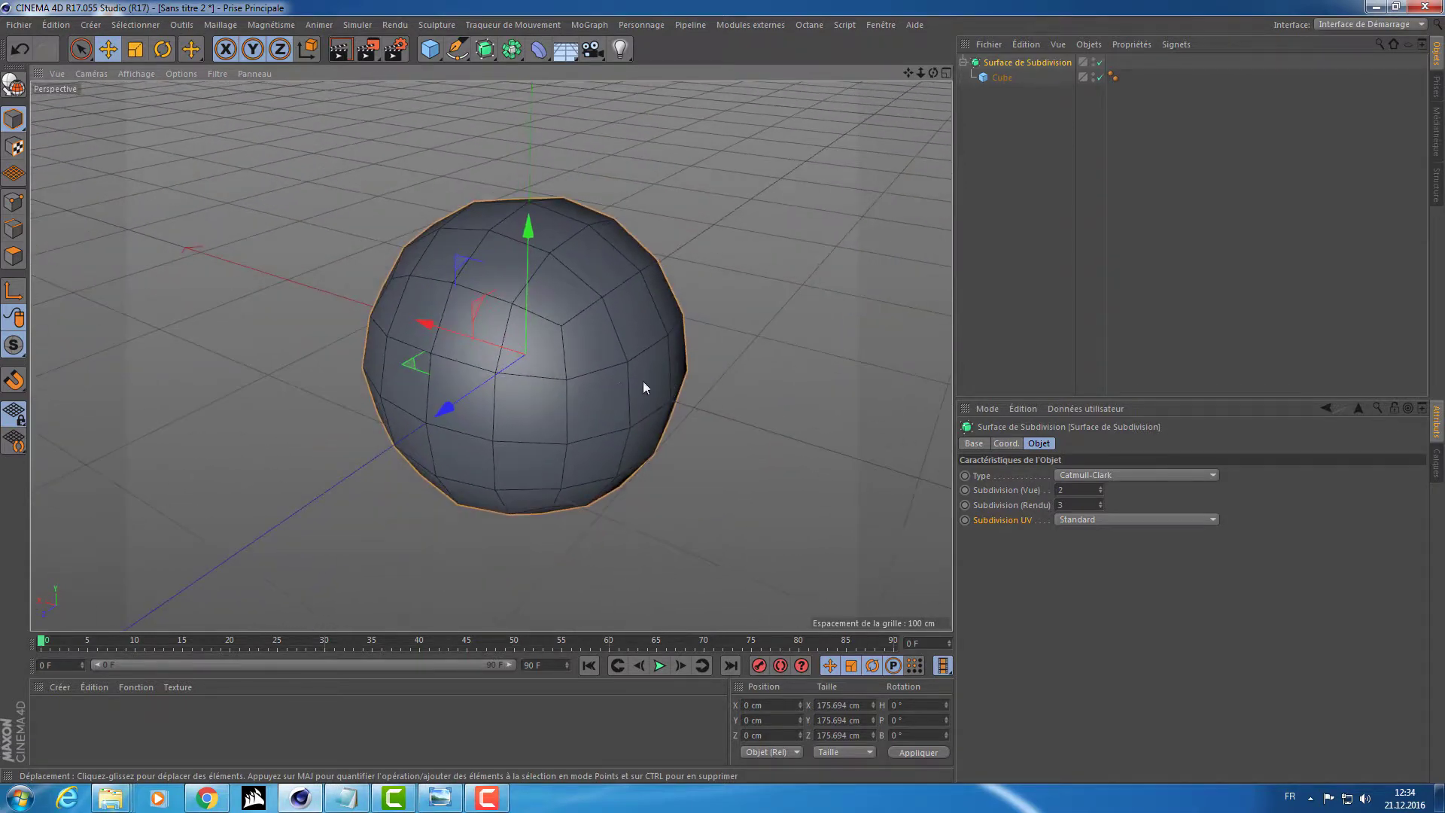
{"action": "mouse_move", "coordinate": [622, 380]}
{"action": "right_mouse_down", "text": "alt"}
{"action": "mouse_move", "coordinate": [698, 363]}
{"action": "mouse_move", "coordinate": [598, 366]}
{"action": "right_mouse_up", "text": "alt"}
{"action": "left_click_drag", "start_coordinate": [599, 369], "coordinate": [655, 359], "text": "alt"}
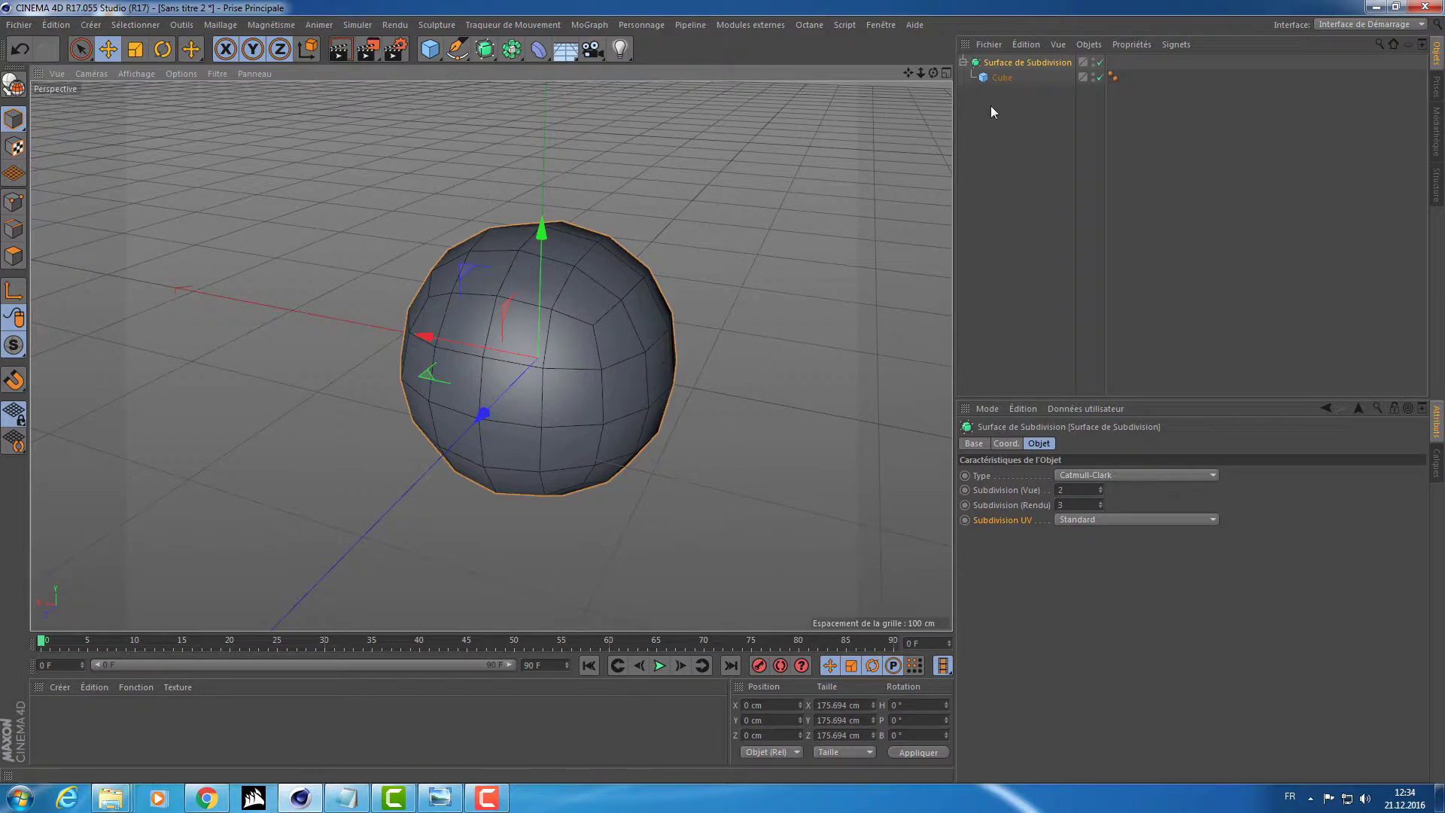
{"action": "left_click", "coordinate": [487, 60]}
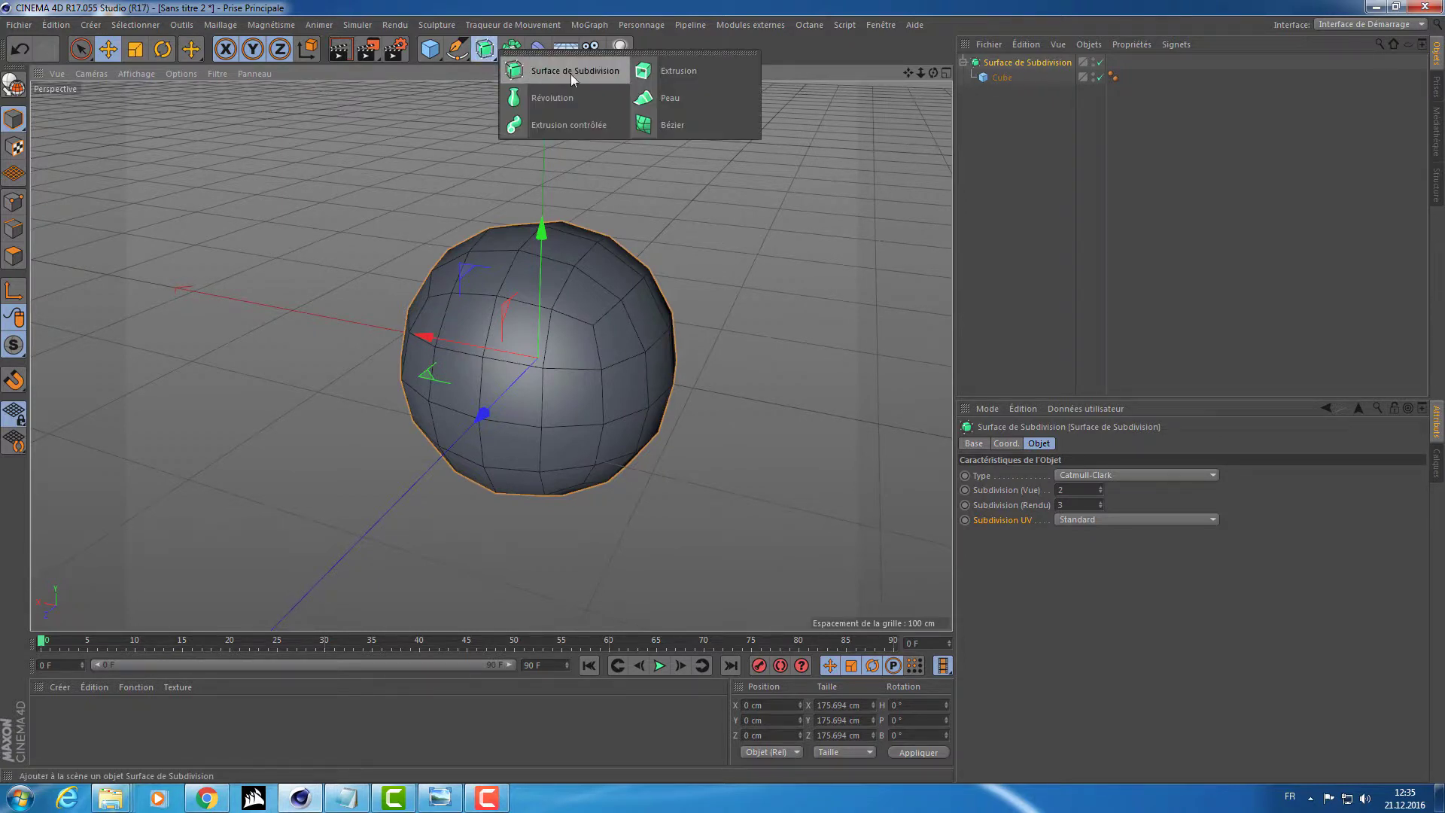
{"action": "left_click", "coordinate": [328, 227]}
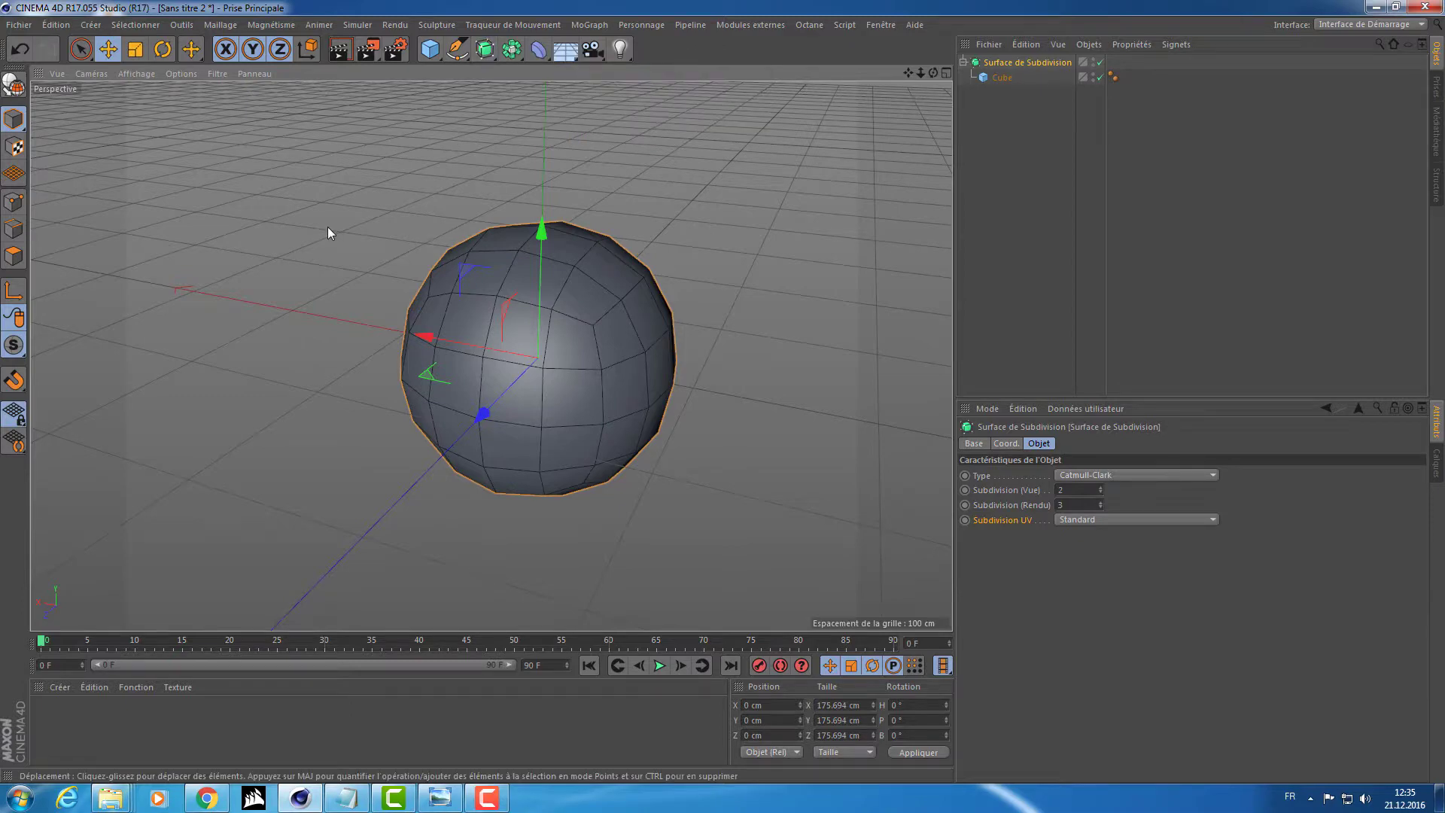
{"action": "left_click_drag", "start_coordinate": [440, 230], "coordinate": [394, 247], "text": "alt"}
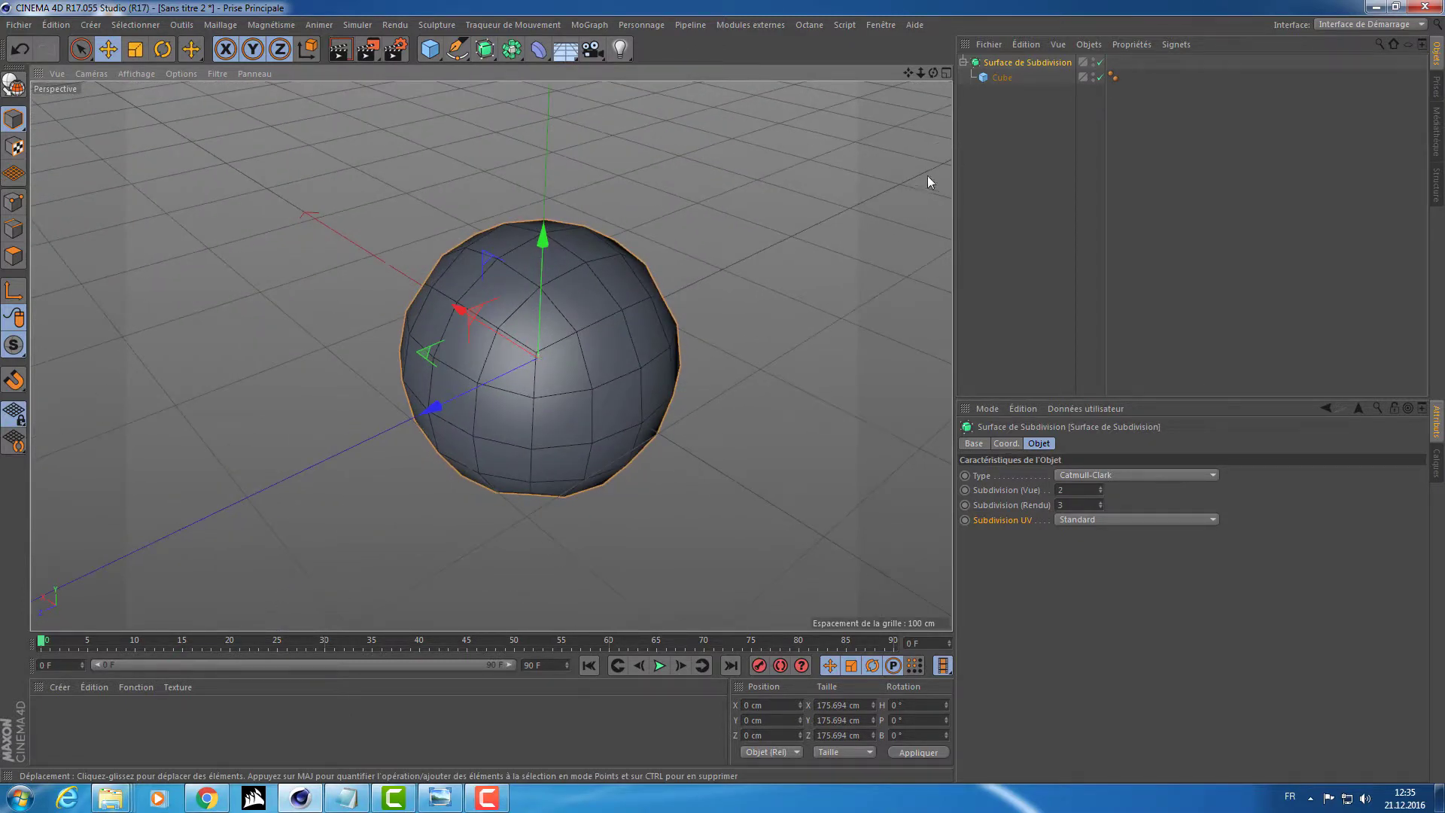
Make the child Cube editable and add a Knife loop cut close to one of its vertical side faces
{"action": "left_click", "coordinate": [1004, 78]}
{"action": "key", "text": "c"}
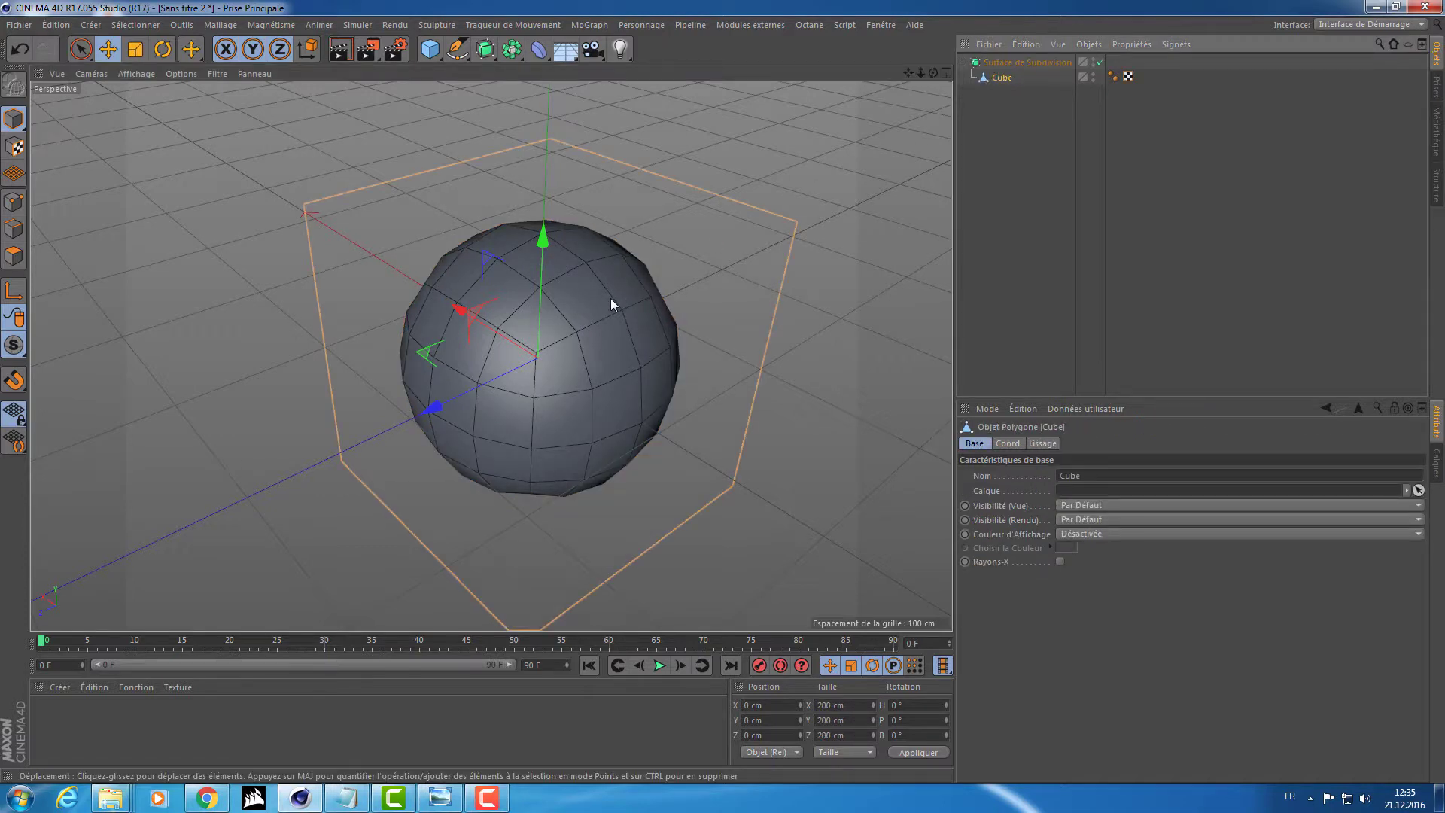
{"action": "key", "text": "k"}
{"action": "key", "text": "l"}
{"action": "left_click", "coordinate": [14, 256]}
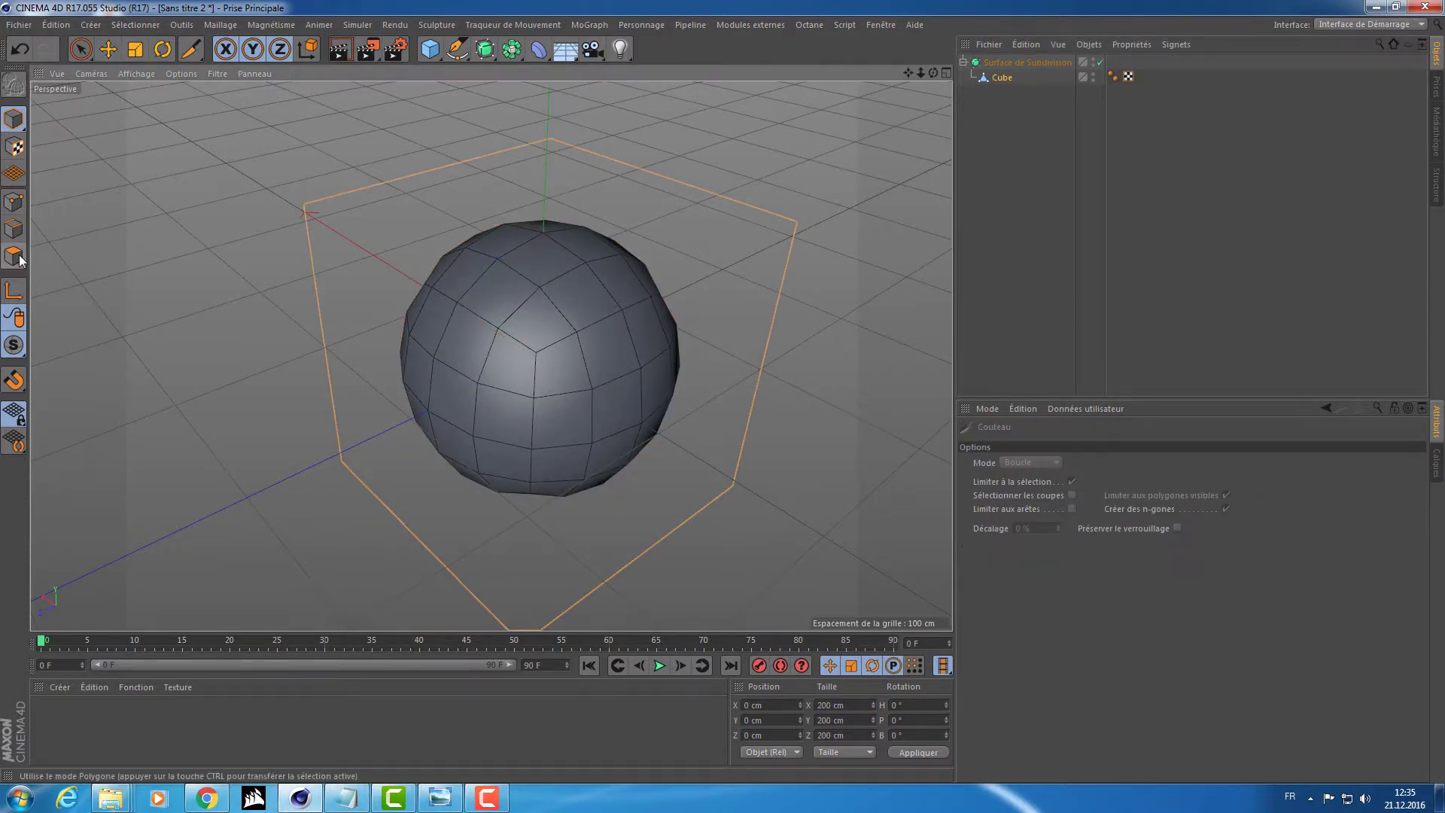
{"action": "left_click", "coordinate": [527, 329]}
{"action": "key", "text": "e"}
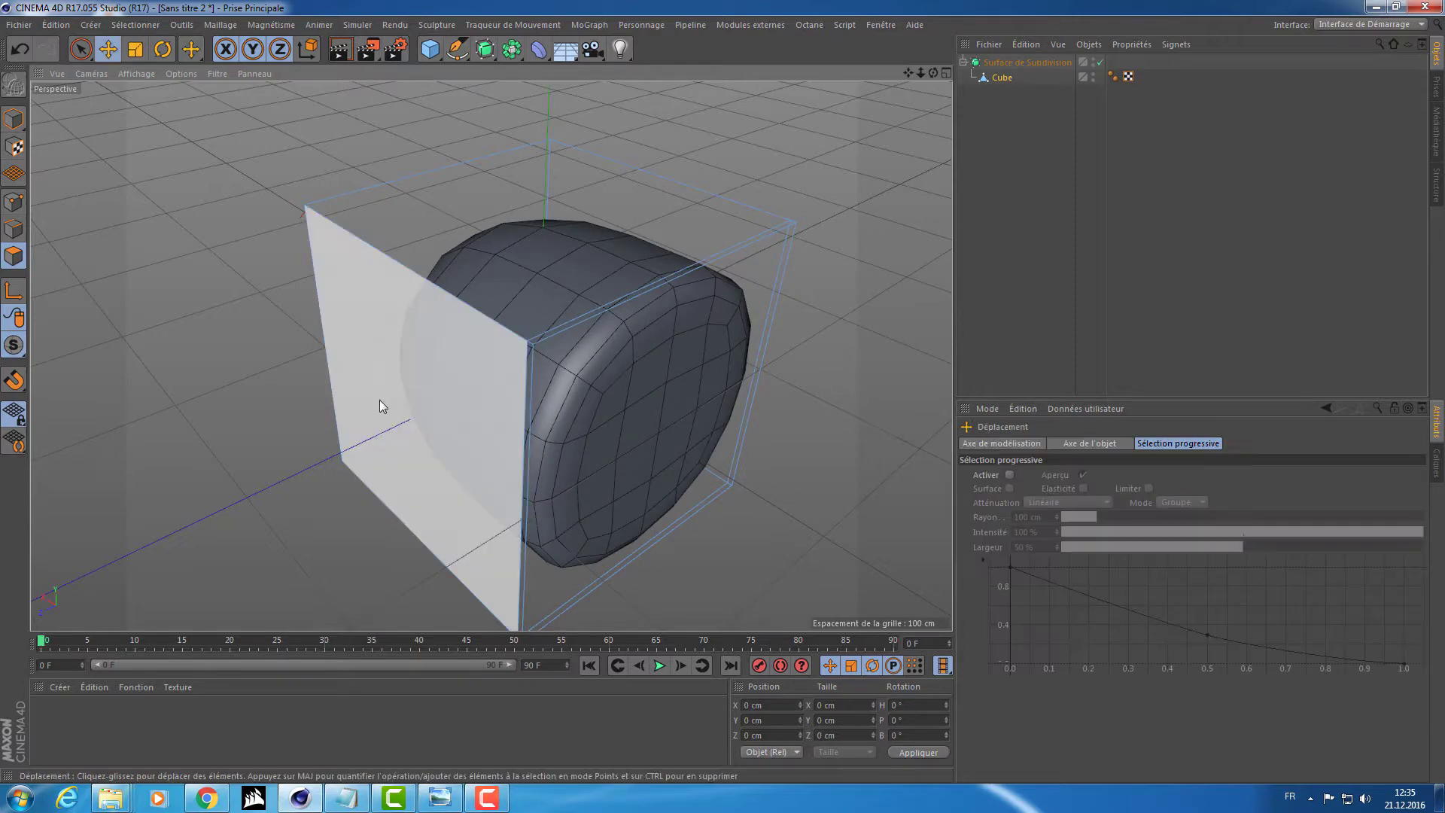
Add a second Knife loop cut at about 98.6% offset, close to the cube's adjacent side face
{"action": "left_click_drag", "start_coordinate": [380, 407], "coordinate": [458, 304], "text": "alt"}
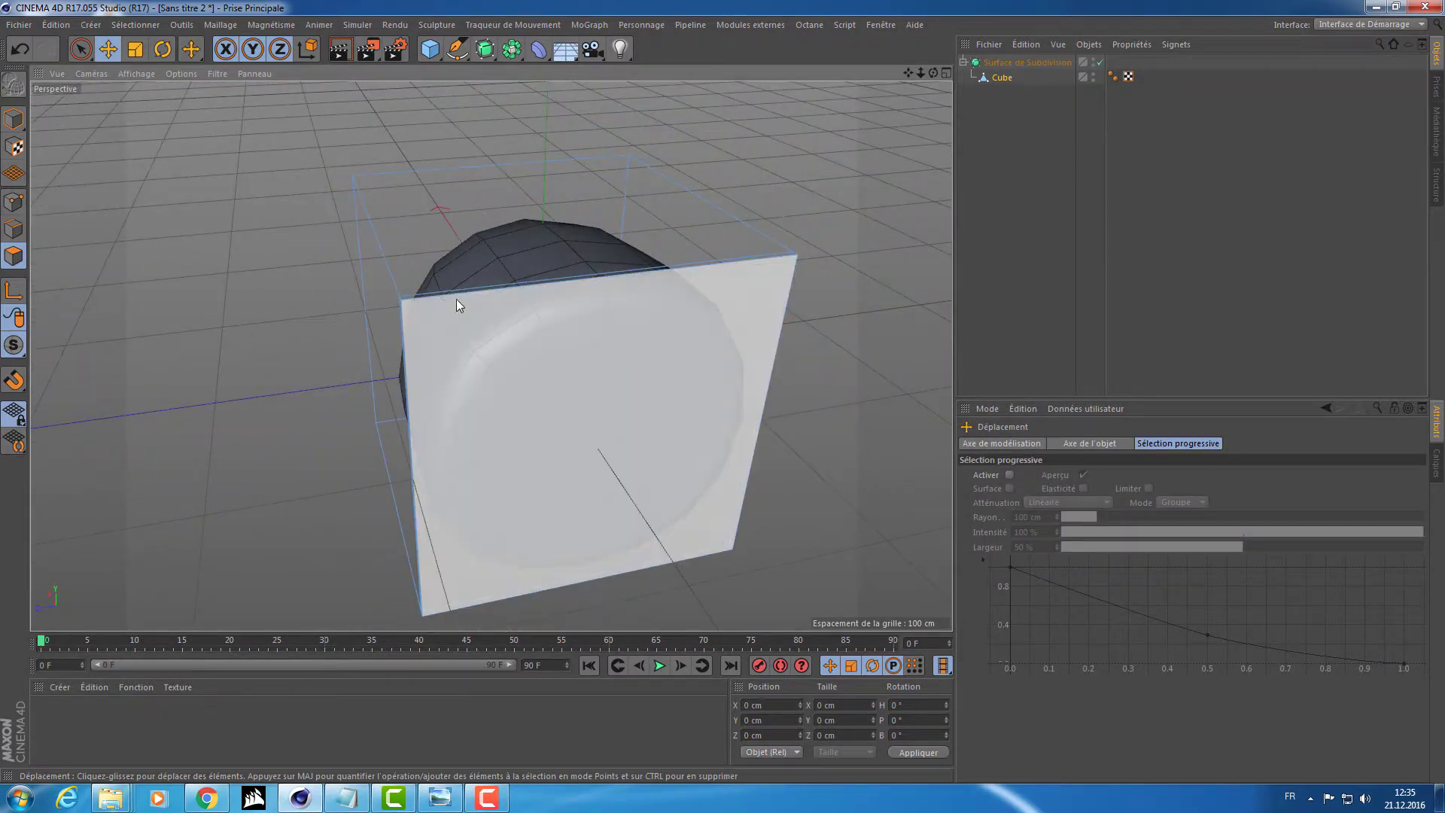
{"action": "key", "text": "k"}
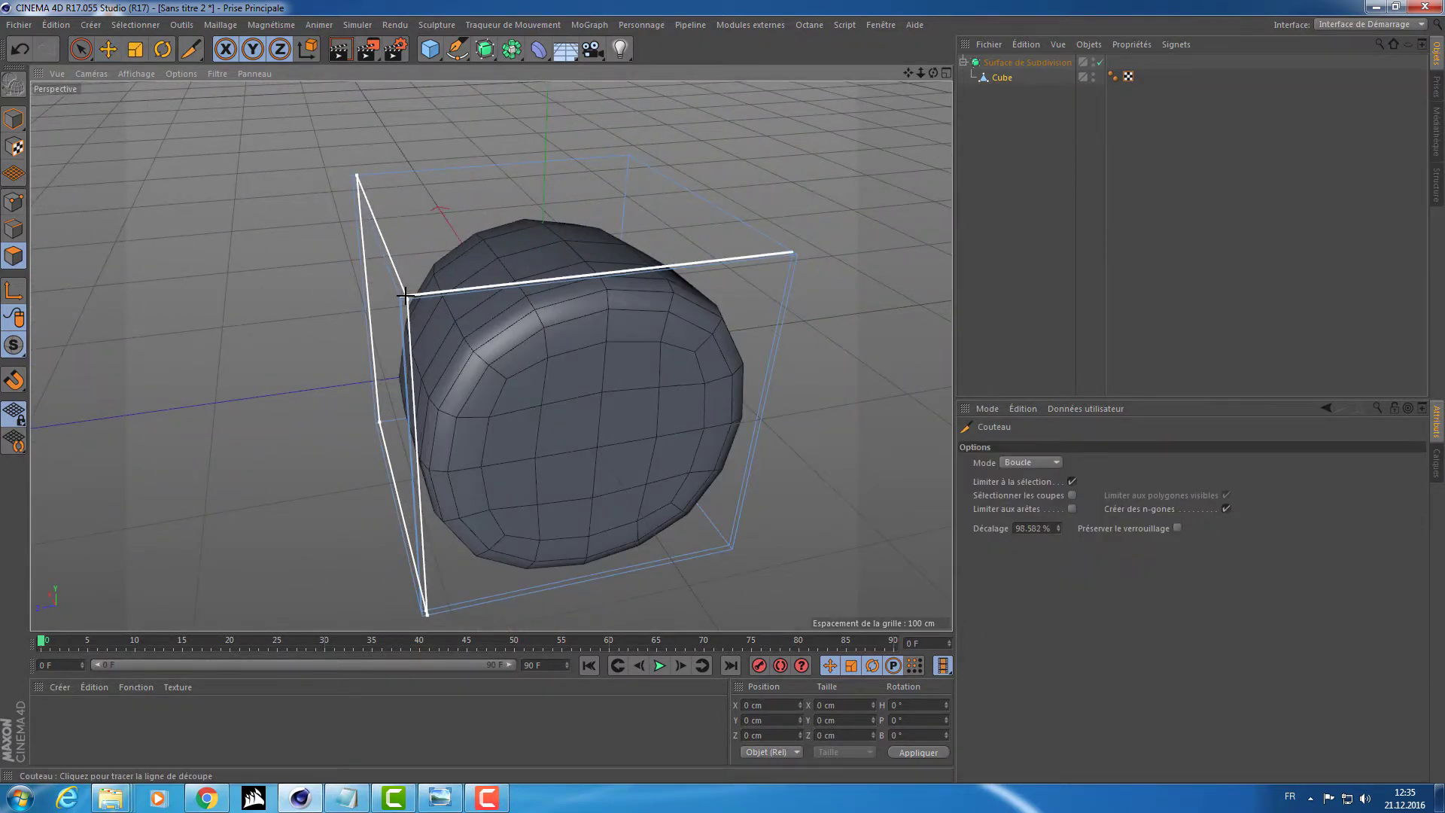
{"action": "left_click", "coordinate": [405, 296]}
{"action": "key", "text": "e"}
{"action": "left_click_drag", "start_coordinate": [301, 304], "coordinate": [873, 353], "text": "alt"}
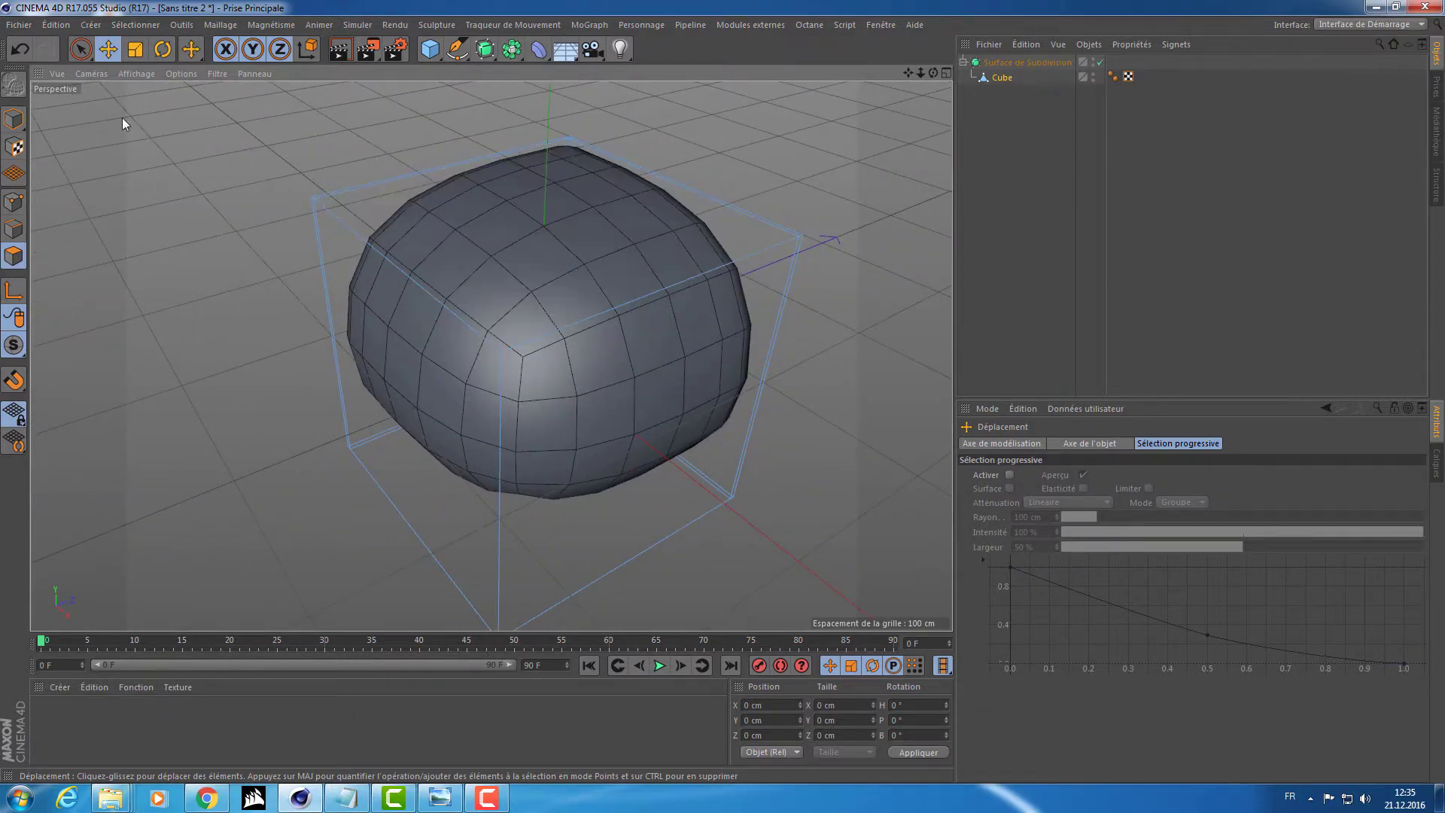
Convert the Subdivision Surface with its cube into a single editable polygon mesh in Model mode
{"action": "left_click", "coordinate": [14, 119]}
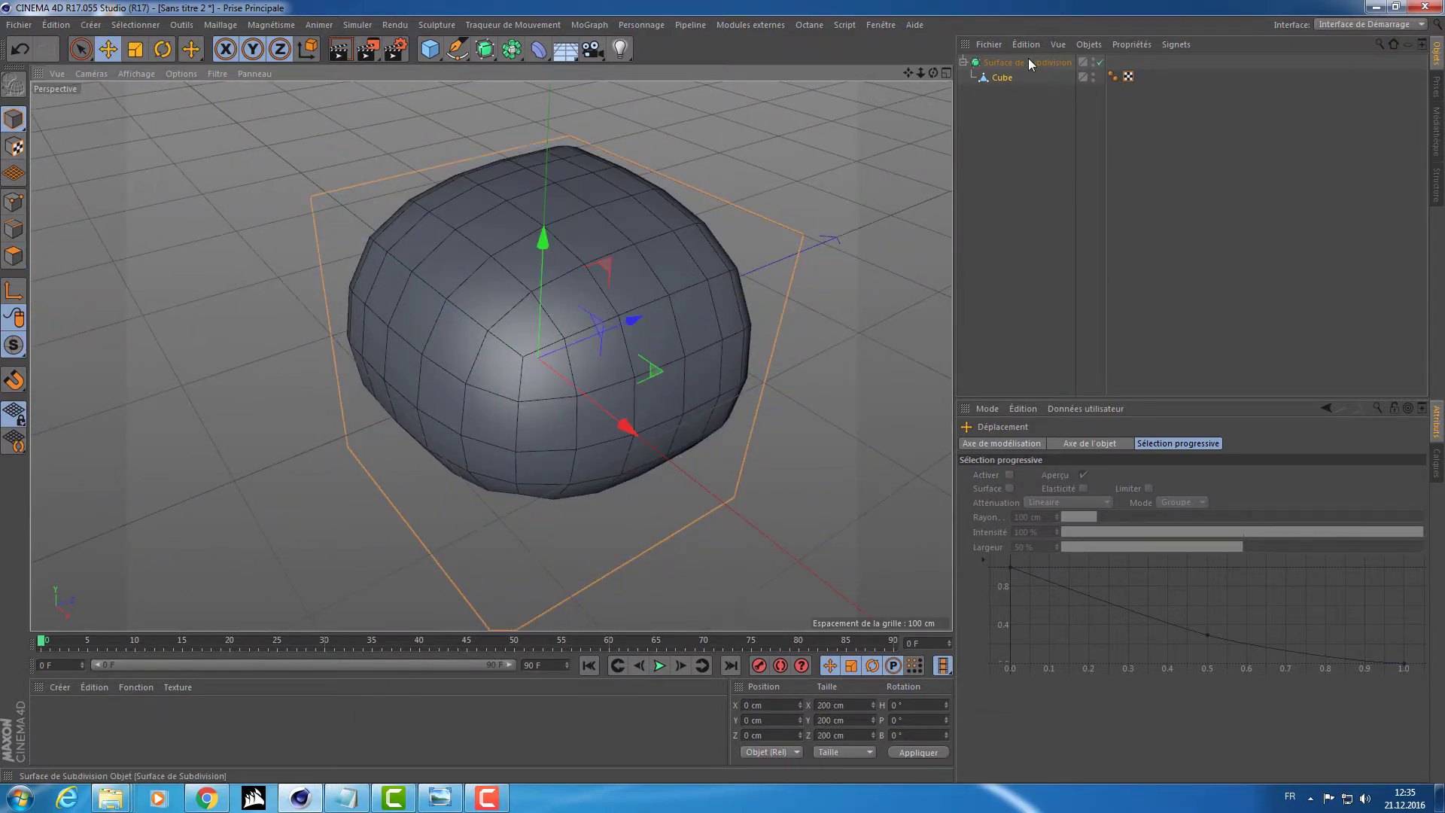
{"action": "key", "text": "c"}
{"action": "left_click_drag", "start_coordinate": [865, 166], "coordinate": [600, 174], "text": "alt"}
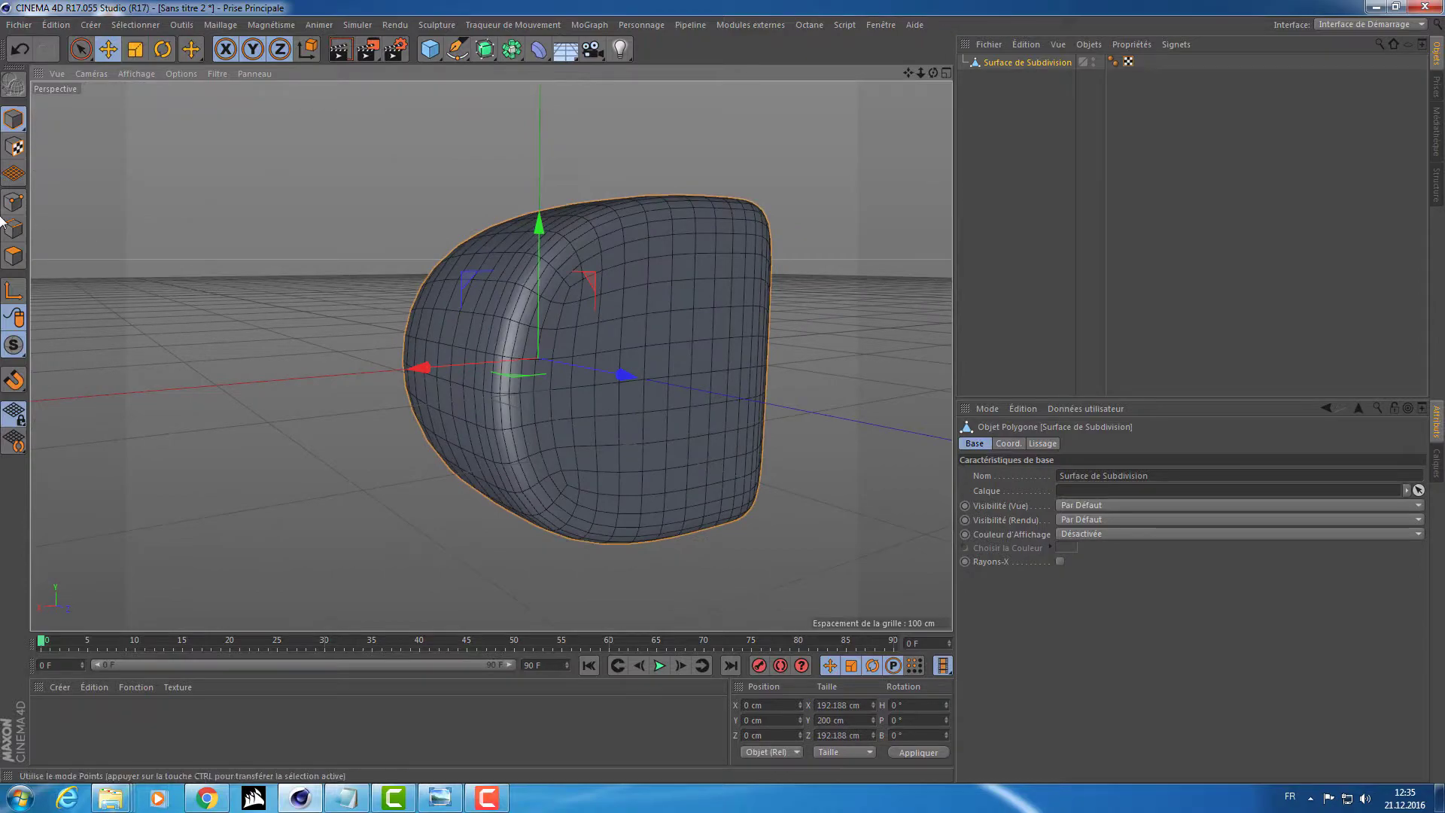
Inspect the converted mesh's dense polygons in Polygon mode, then return to Model mode to view its overall shape
{"action": "left_click", "coordinate": [14, 256]}
{"action": "left_click_drag", "start_coordinate": [159, 257], "coordinate": [407, 285], "text": "alt"}
{"action": "left_click", "coordinate": [530, 304]}
{"action": "left_click", "coordinate": [14, 119]}
{"action": "left_click_drag", "start_coordinate": [313, 226], "coordinate": [688, 224], "text": "alt"}
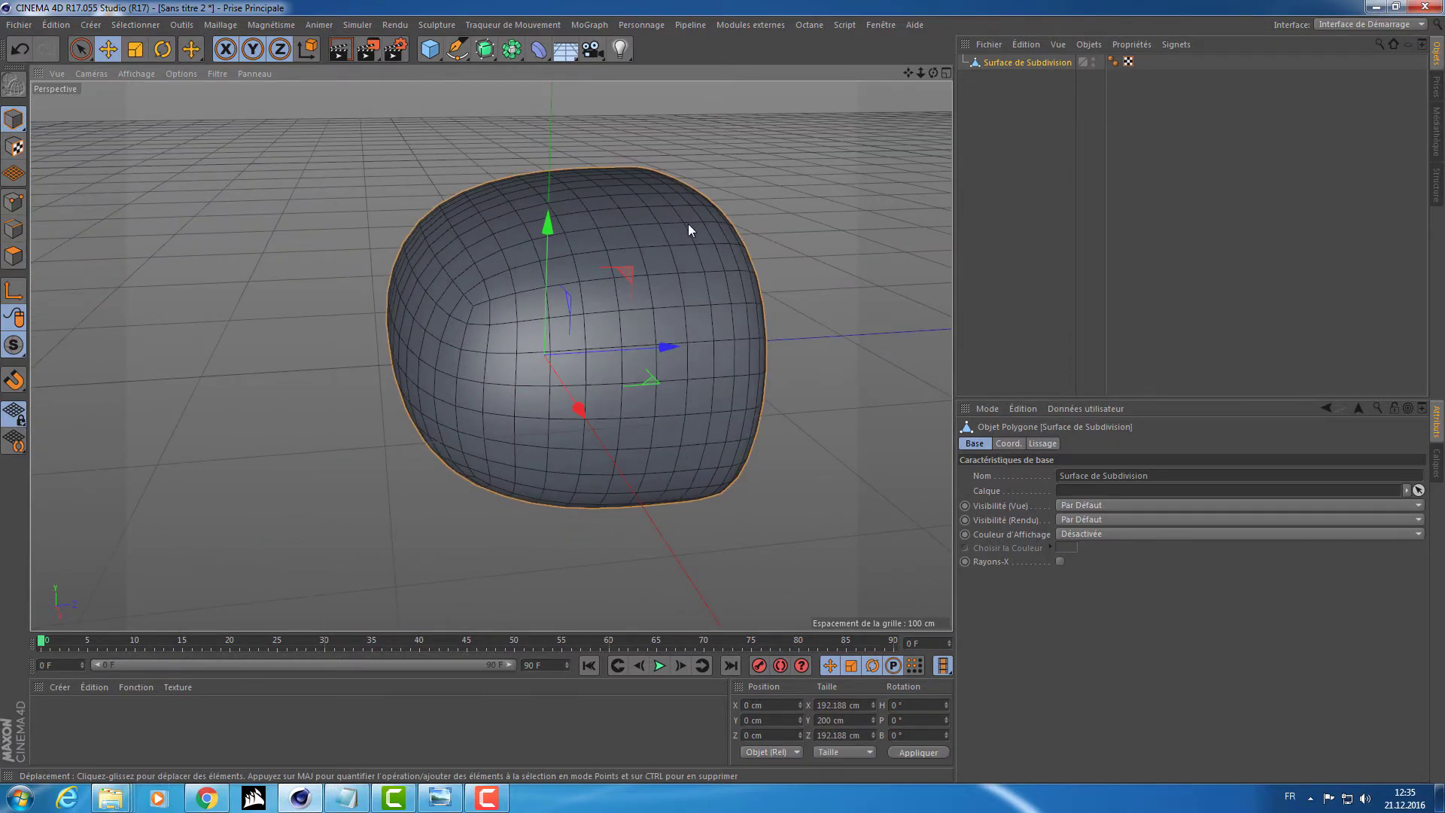